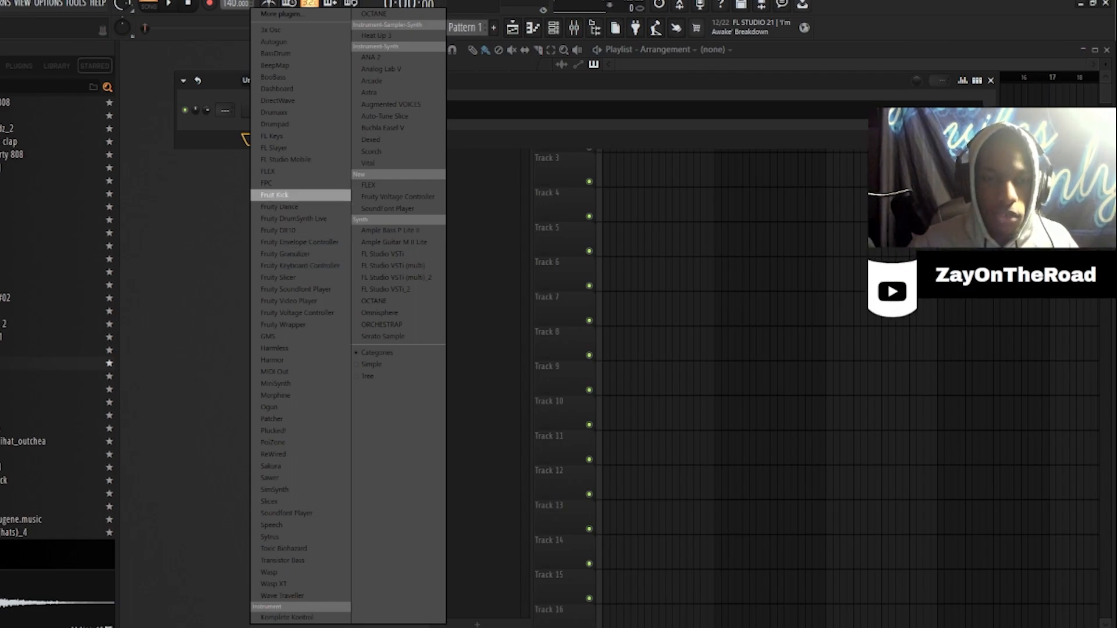
# Step: Add a FLEX instrument channel, audition its sound, and load the 80s Theatre preset from the Arksun Cityscape pack
pyautogui.click(269, 172)
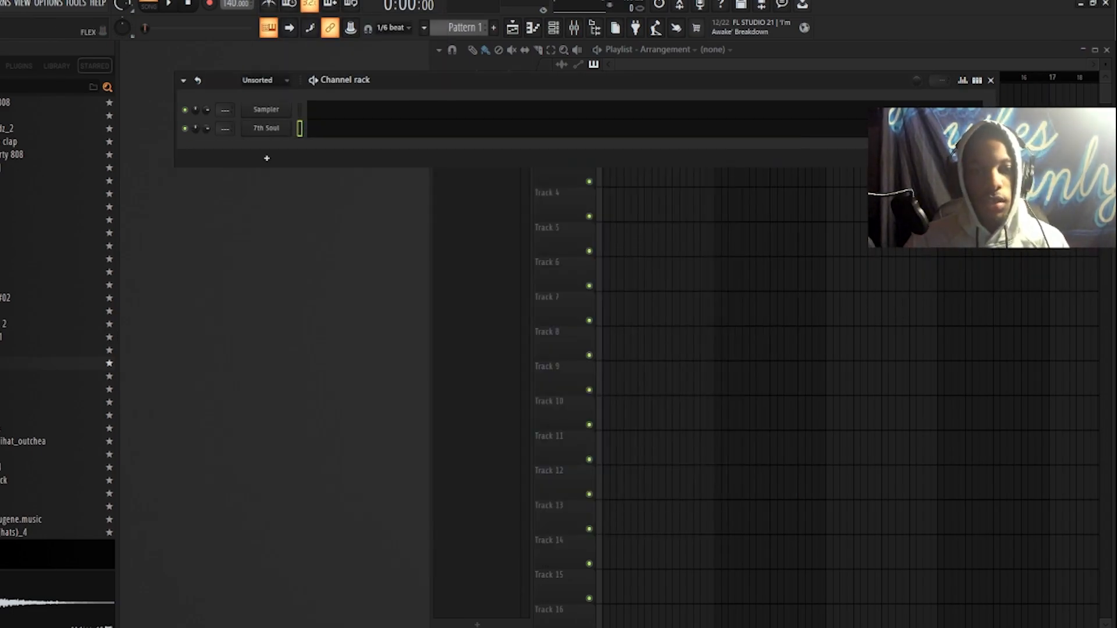
pyautogui.click(266, 128)
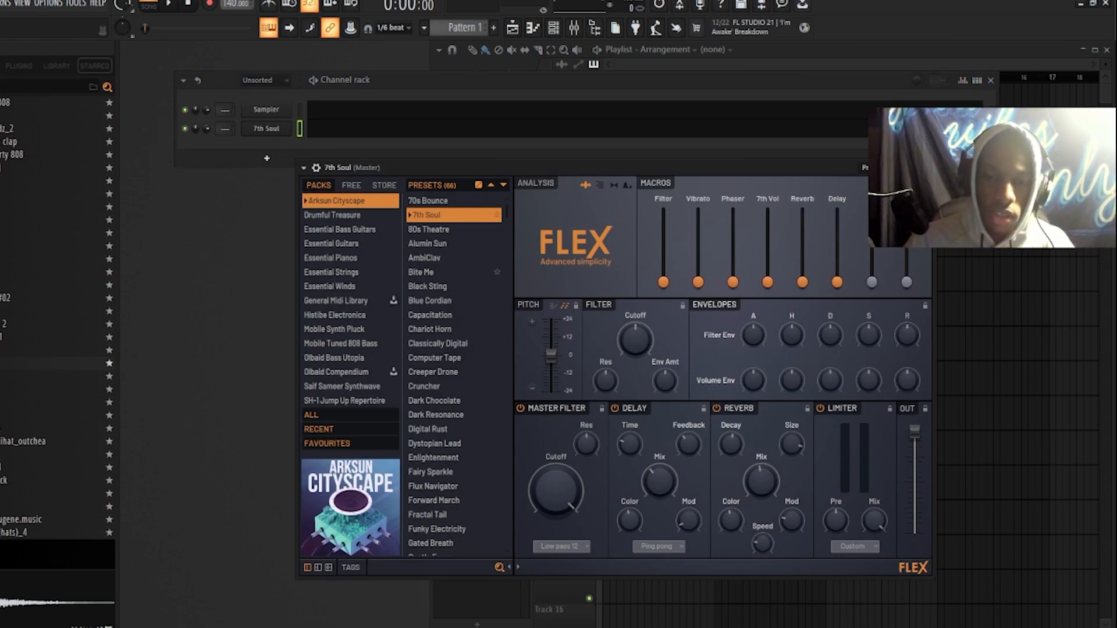
pyautogui.press('q')
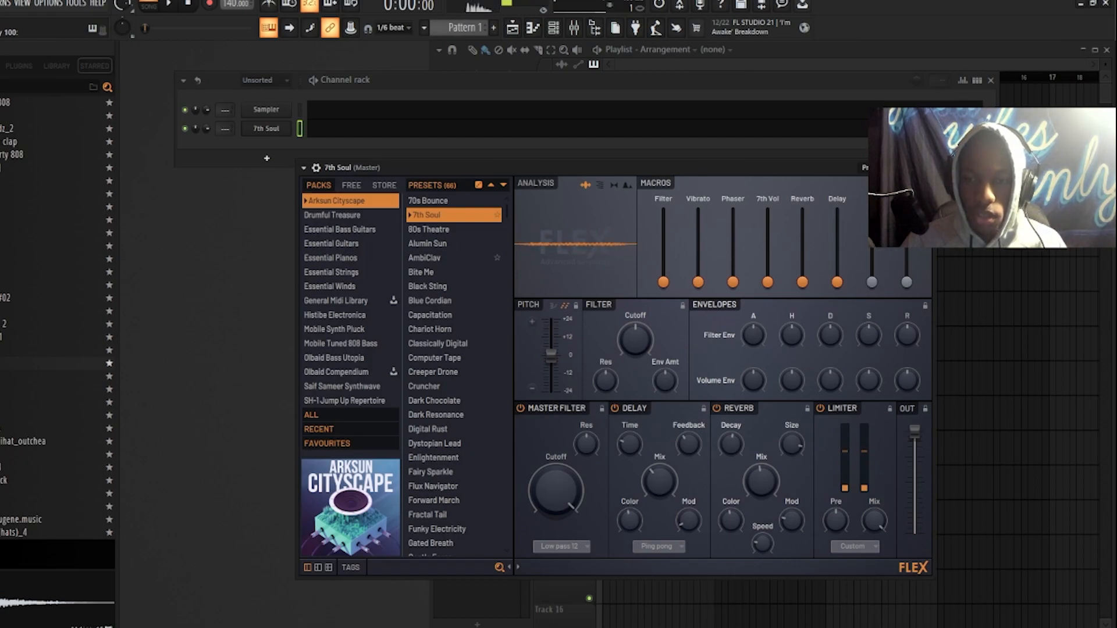
pyautogui.click(442, 229)
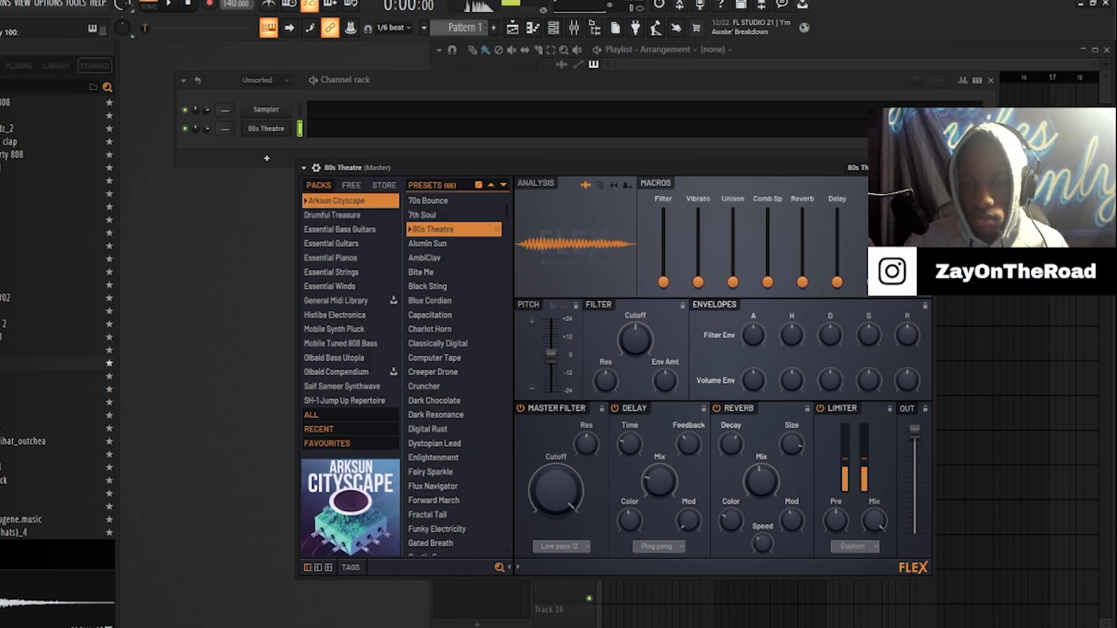
# Step: Open the piano roll for the 80s Theatre channel and maximize it
pyautogui.click(266, 129)
pyautogui.rightClick(265, 128)
pyautogui.click(313, 126)
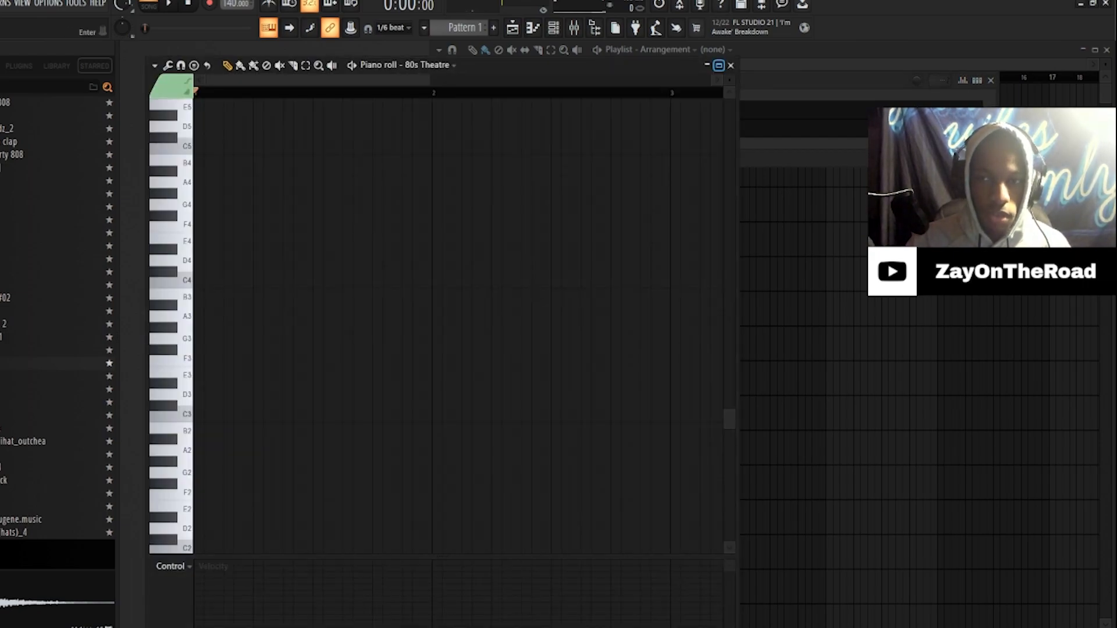
pyautogui.click(718, 64)
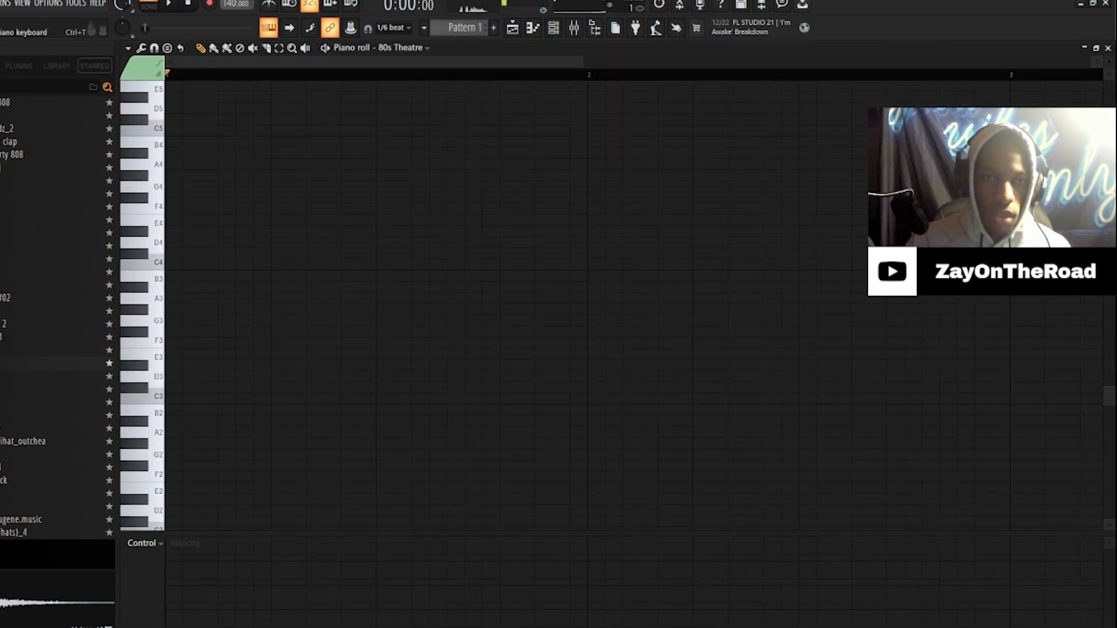
# Step: Look through the root notes and scale layouts available for the typing keyboard
pyautogui.rightClick(265, 29)
pyautogui.click(243, 109)
pyautogui.rightClick(243, 109)
pyautogui.scroll(4, 243, 111)
pyautogui.scroll(-3, 244, 110)
pyautogui.press('z')
pyautogui.scroll(2, 244, 111)
pyautogui.scroll(3, 244, 110)
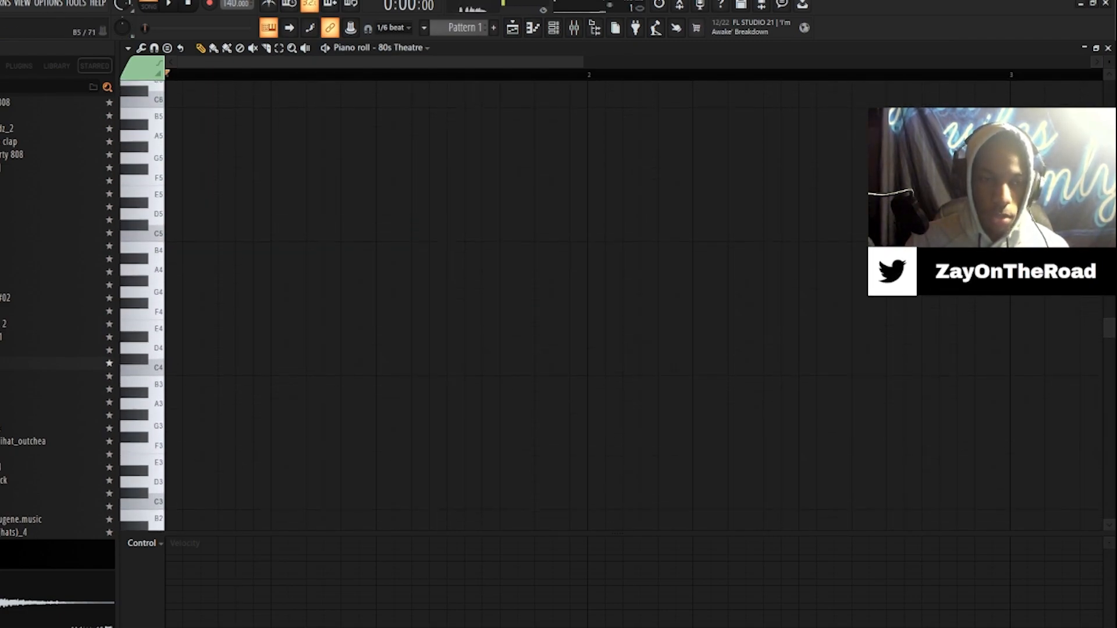
pyautogui.rightClick(268, 27)
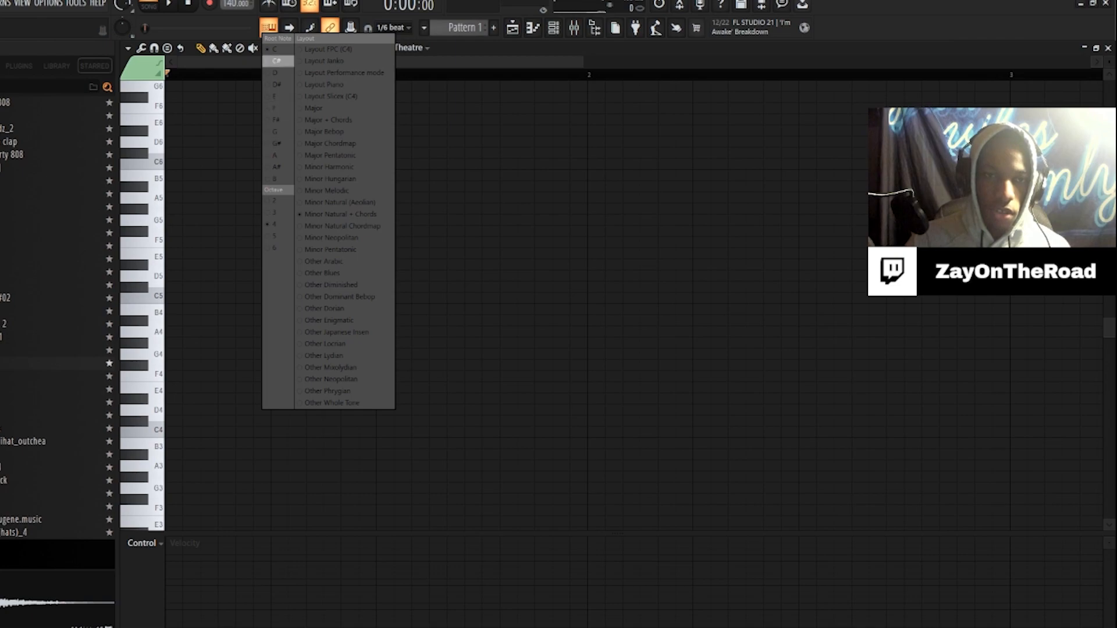
pyautogui.click(269, 27)
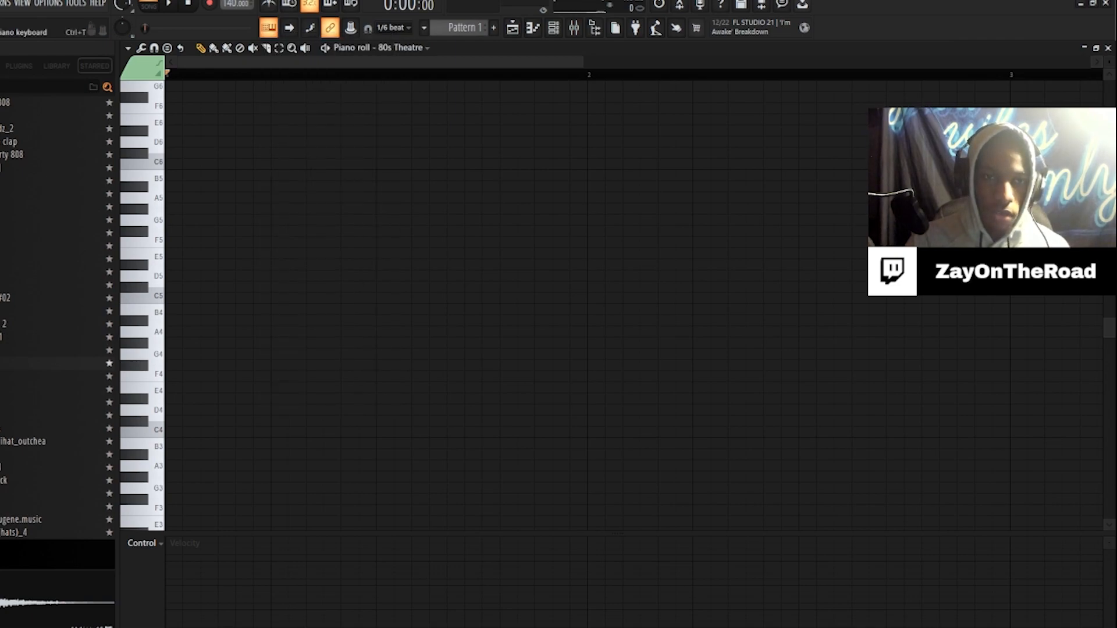
pyautogui.click(269, 28)
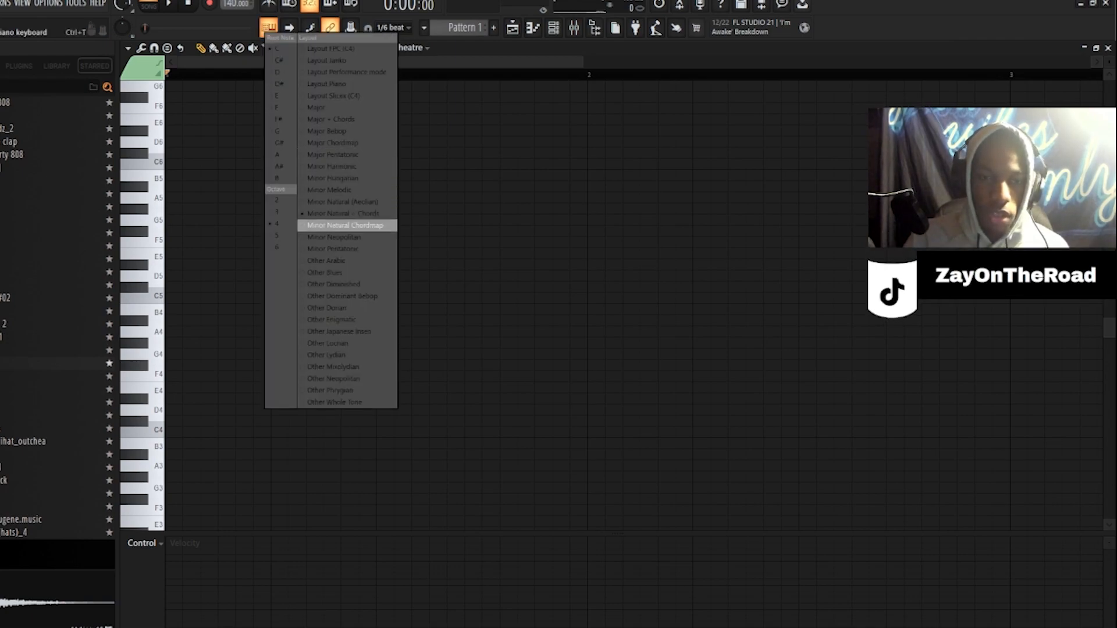
pyautogui.click(281, 119)
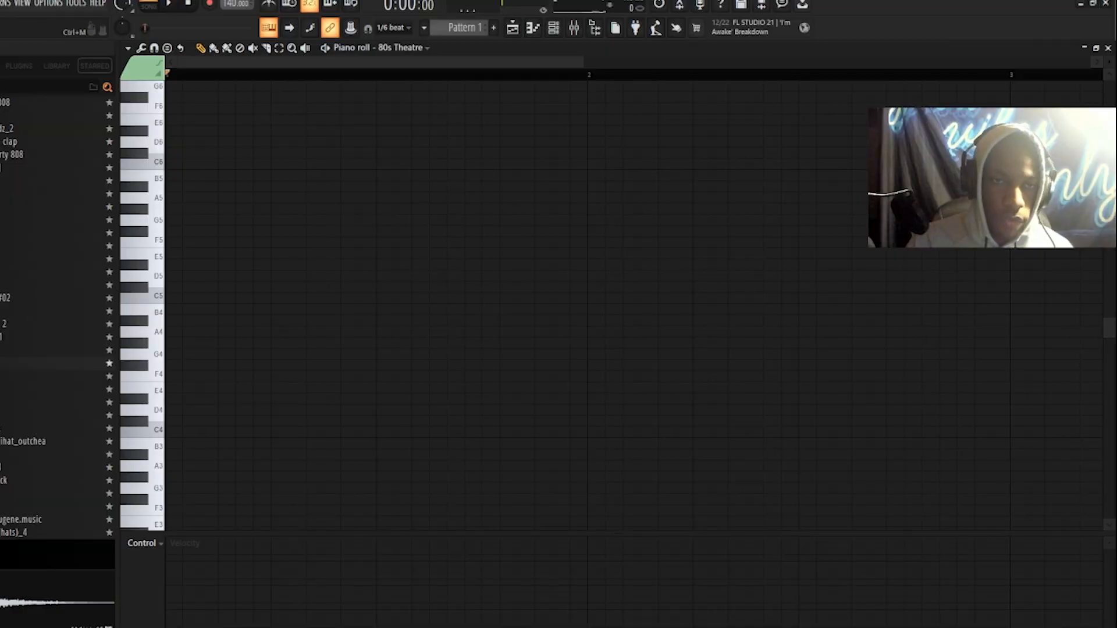
# Step: Place consecutive C5, D5 and D#5 notes from the start of bar 1 and play them back
pyautogui.moveTo(191, 298); pyautogui.dragTo(172, 297)
pyautogui.press('space')
pyautogui.press('space')
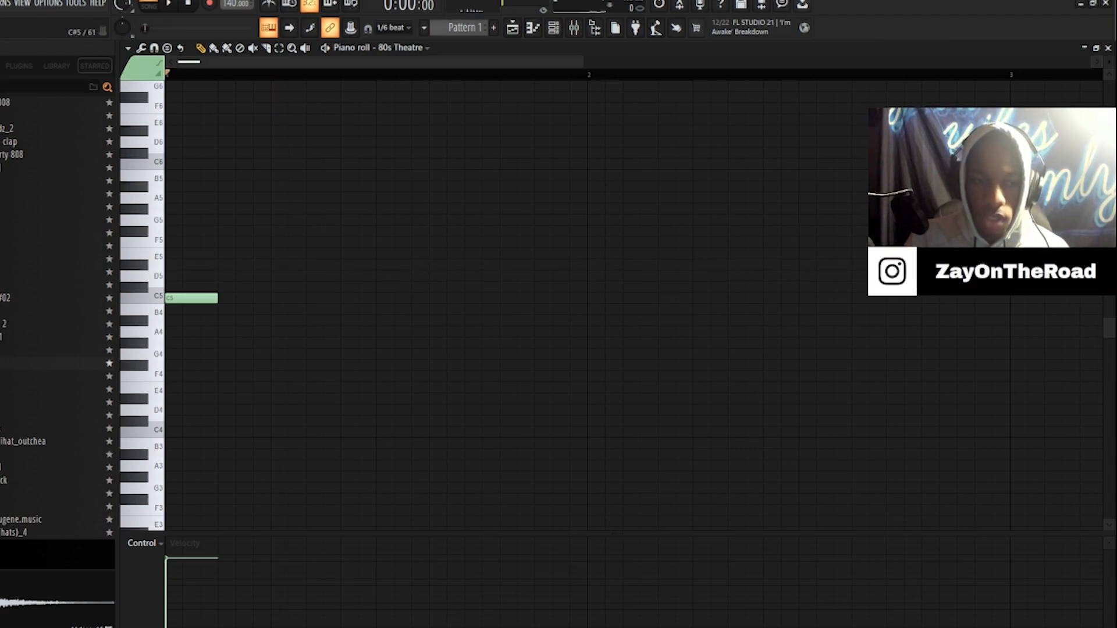
pyautogui.click(227, 287)
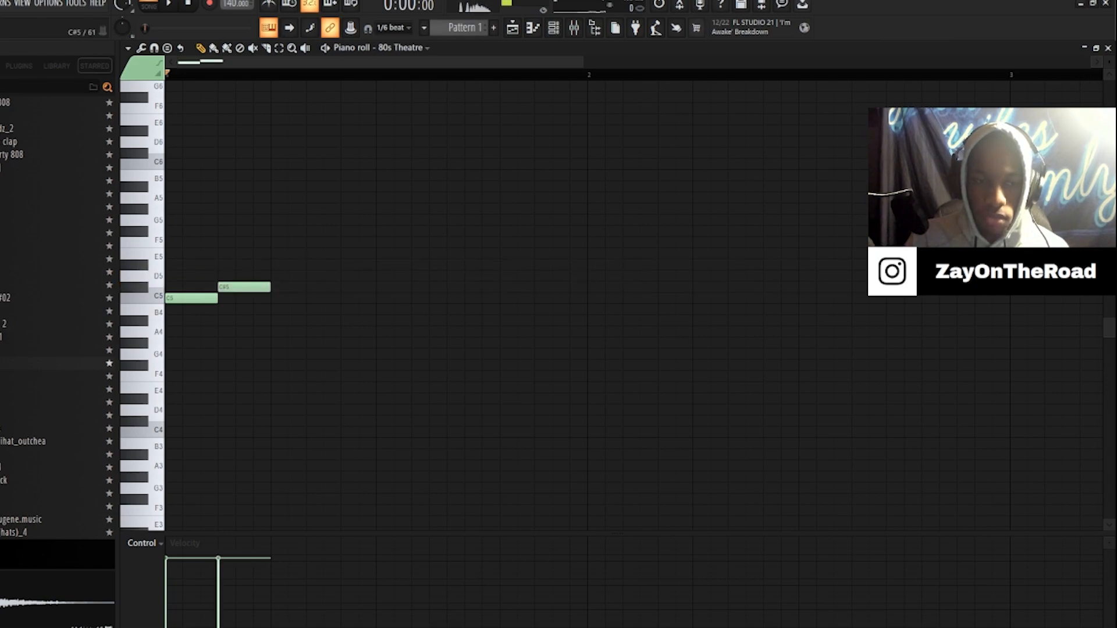
pyautogui.click(230, 276)
pyautogui.click(282, 265)
pyautogui.press('space')
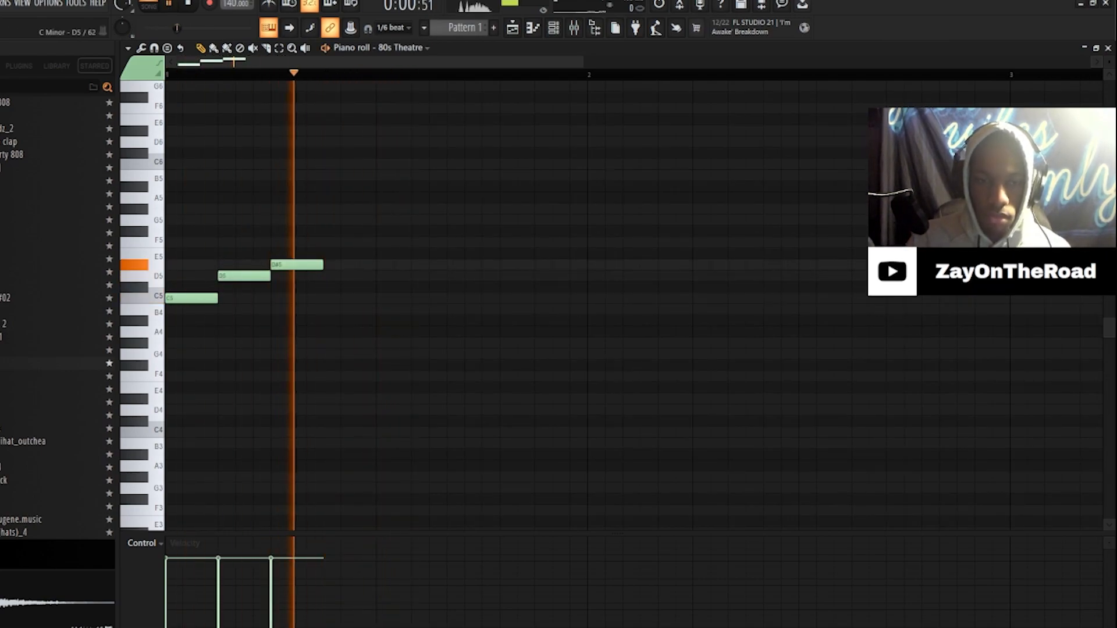
pyautogui.press('space')
# Step: Duplicate the three-note group into the second half of bar 1, deselect it, and play the pattern
pyautogui.hotkey('ctrl', 'a')
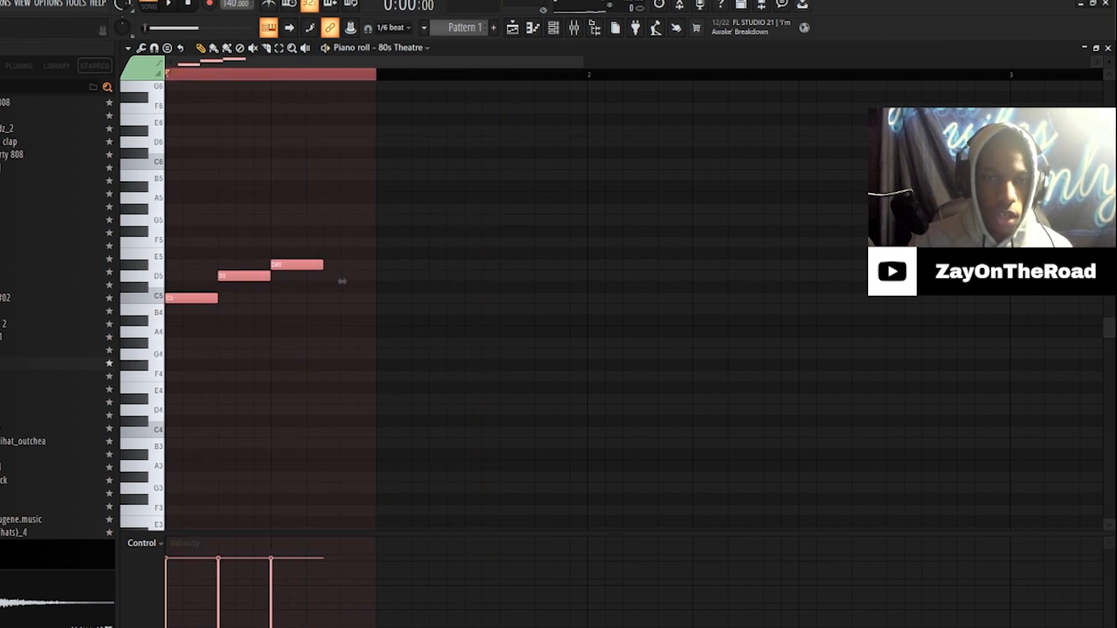
pyautogui.hotkey('ctrl', 'b')
pyautogui.scroll(-3, 551, 282)
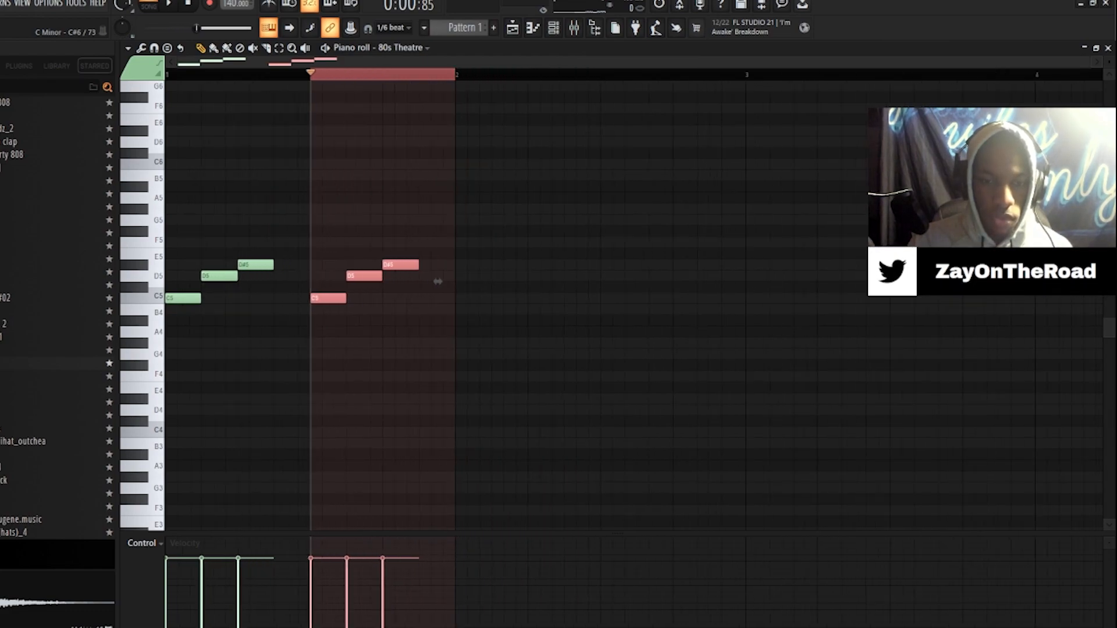
pyautogui.hotkey('ctrl', 'd')
pyautogui.scroll(3, 364, 281)
pyautogui.scroll(-4, 364, 282)
pyautogui.press('space')
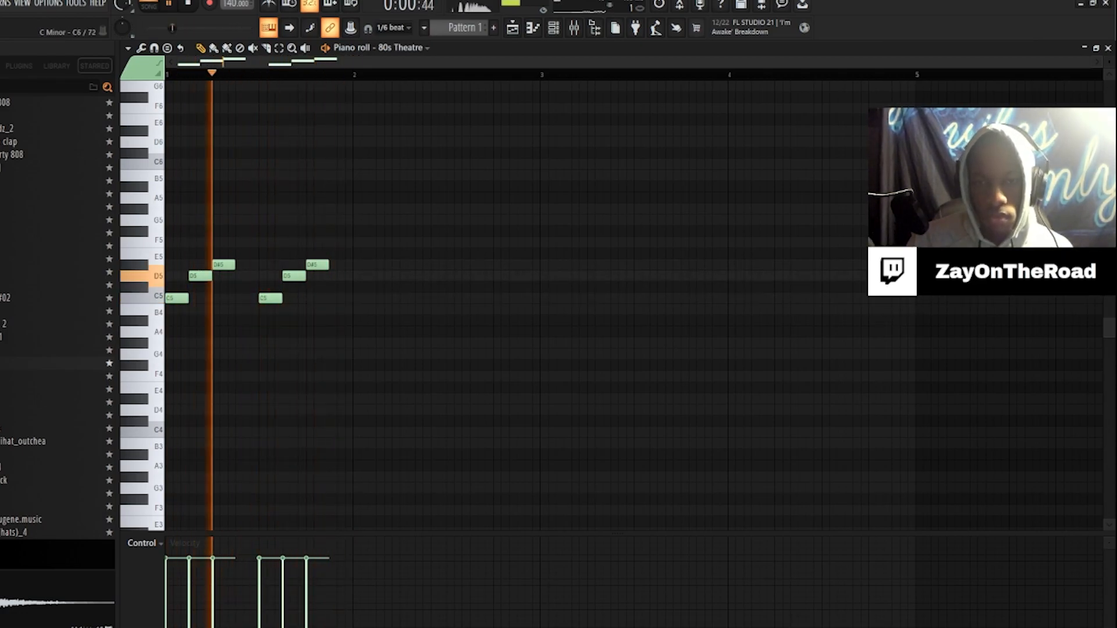
# Step: Return to the channel rack and reopen the 80s Theatre channel's piano roll
pyautogui.press('Return')
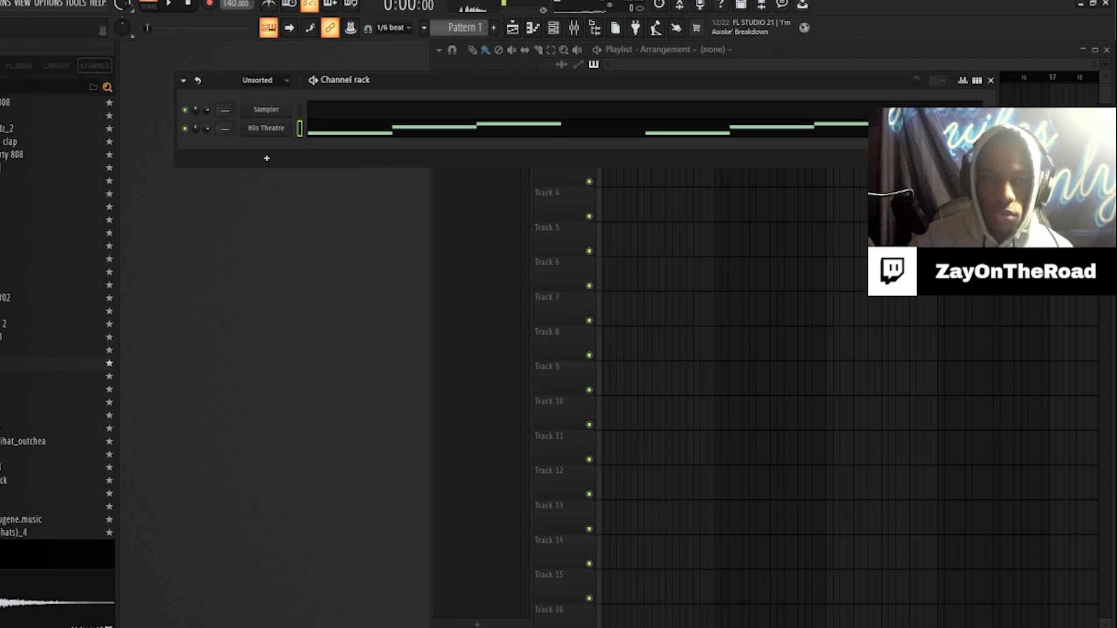
pyautogui.rightClick(290, 122)
pyautogui.click(290, 122)
pyautogui.rightClick(290, 123)
pyautogui.click(289, 122)
pyautogui.rightClick(290, 122)
pyautogui.click(314, 127)
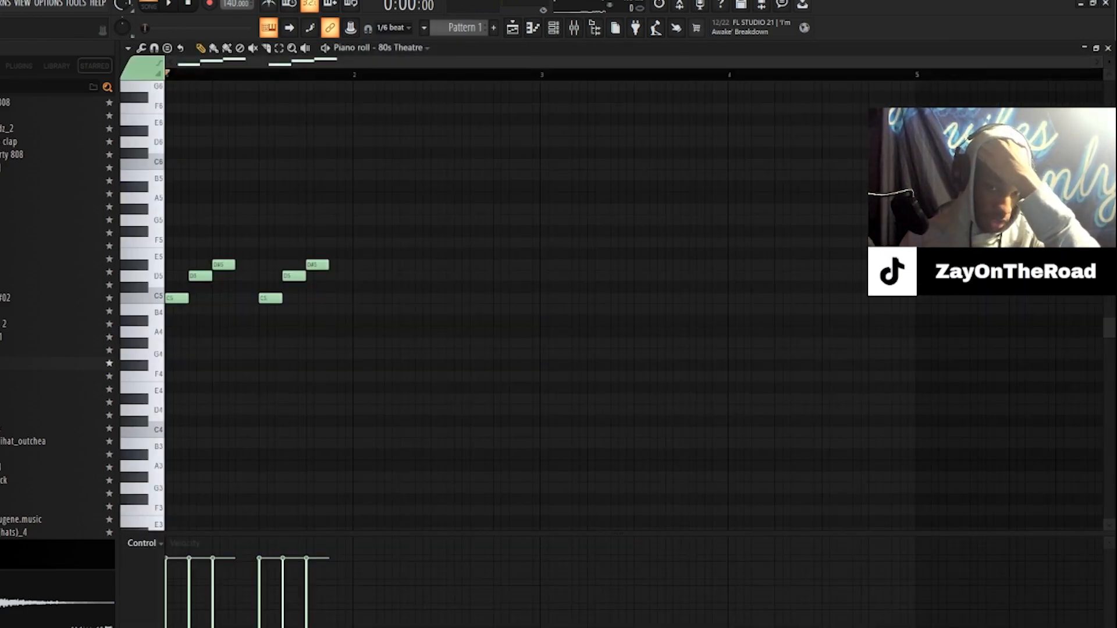
# Step: Duplicate the two three-note groups of bar 1 into bar 2 and listen to the pattern
pyautogui.scroll(4, 582, 303)
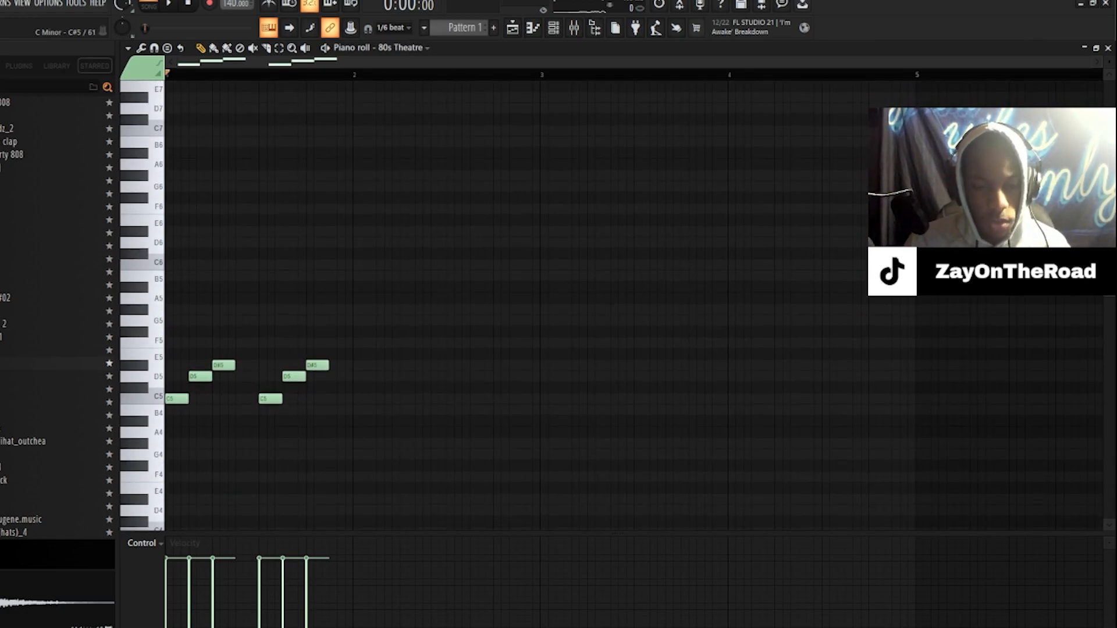
pyautogui.press('space')
pyautogui.press('space')
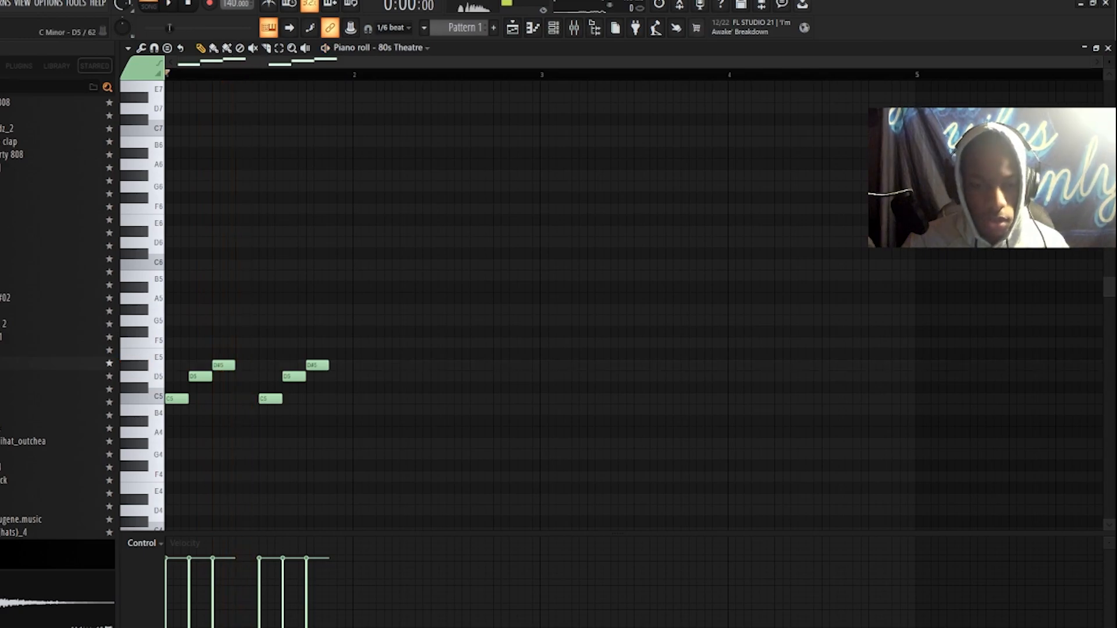
pyautogui.scroll(-2, 576, 303)
pyautogui.scroll(-2, 348, 315)
pyautogui.hotkey('ctrl', 'a')
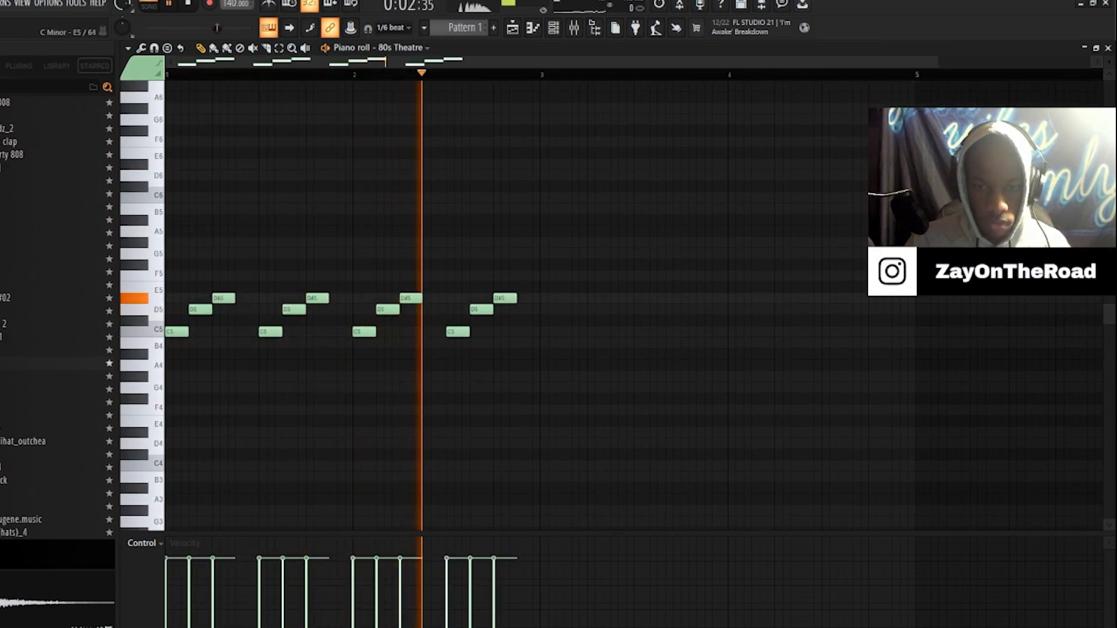
pyautogui.press('space')
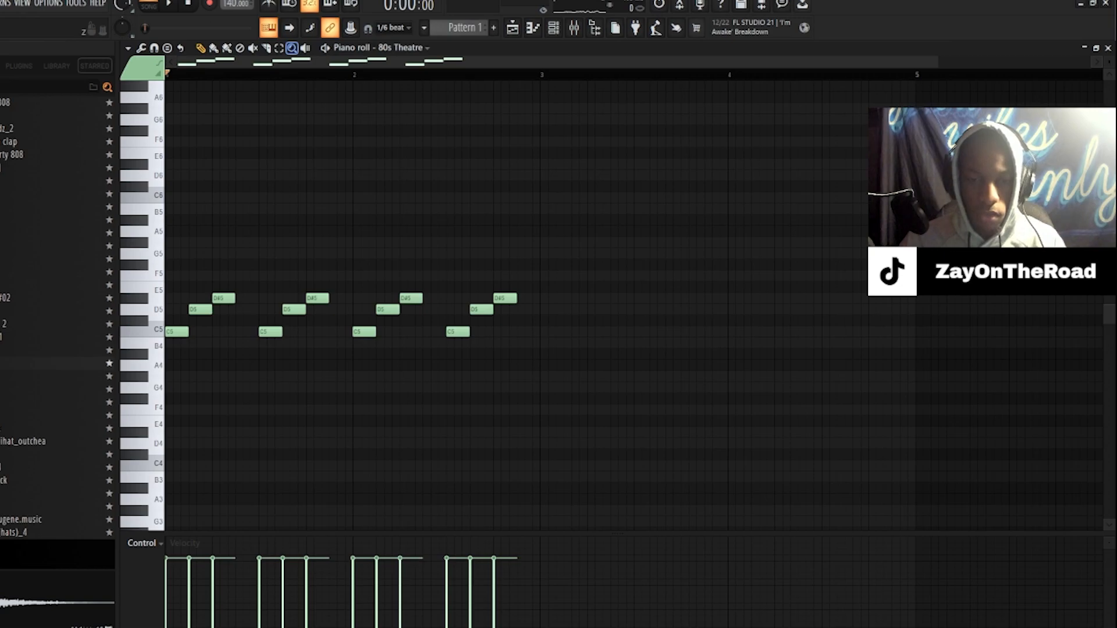
# Step: Play back the two-bar melody that ends with the D#6 and D6 notes
pyautogui.press('space')
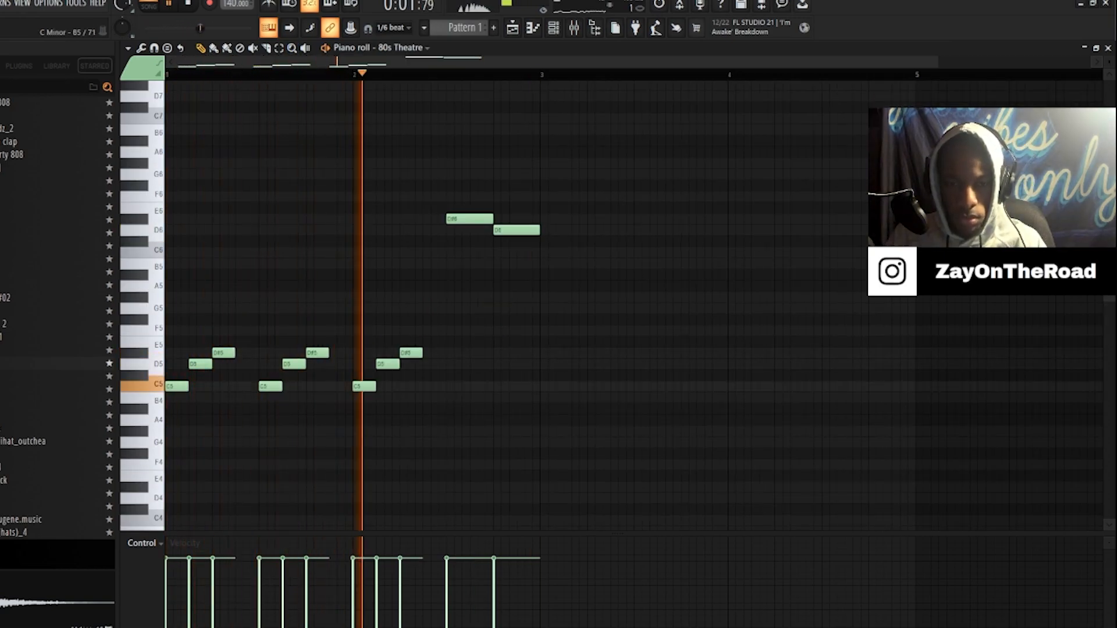
pyautogui.scroll(-2, 542, 276)
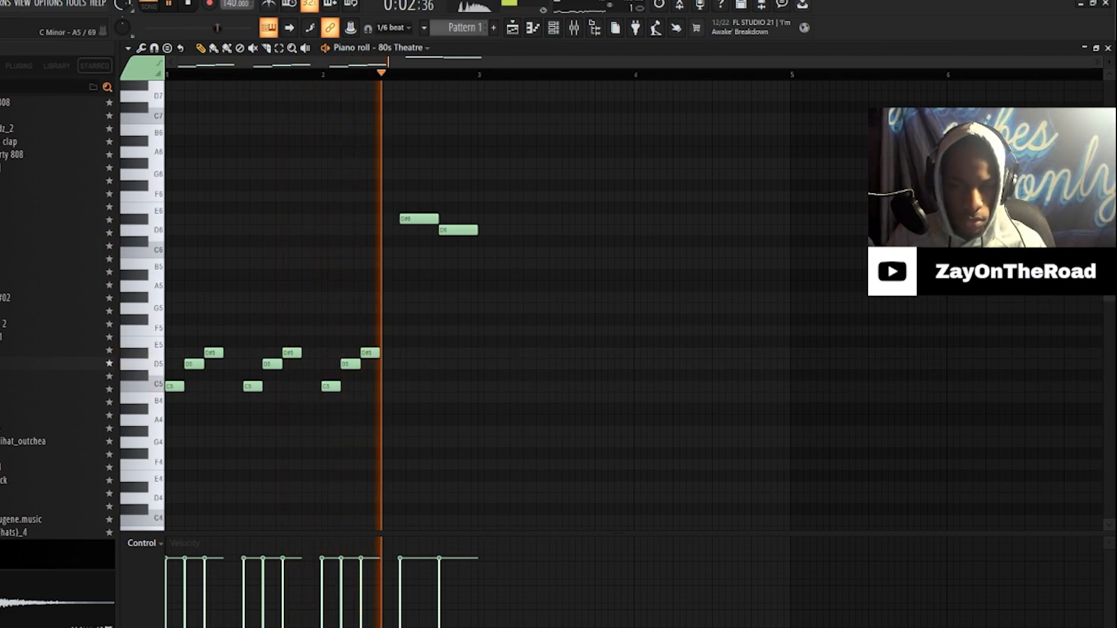
pyautogui.press('space')
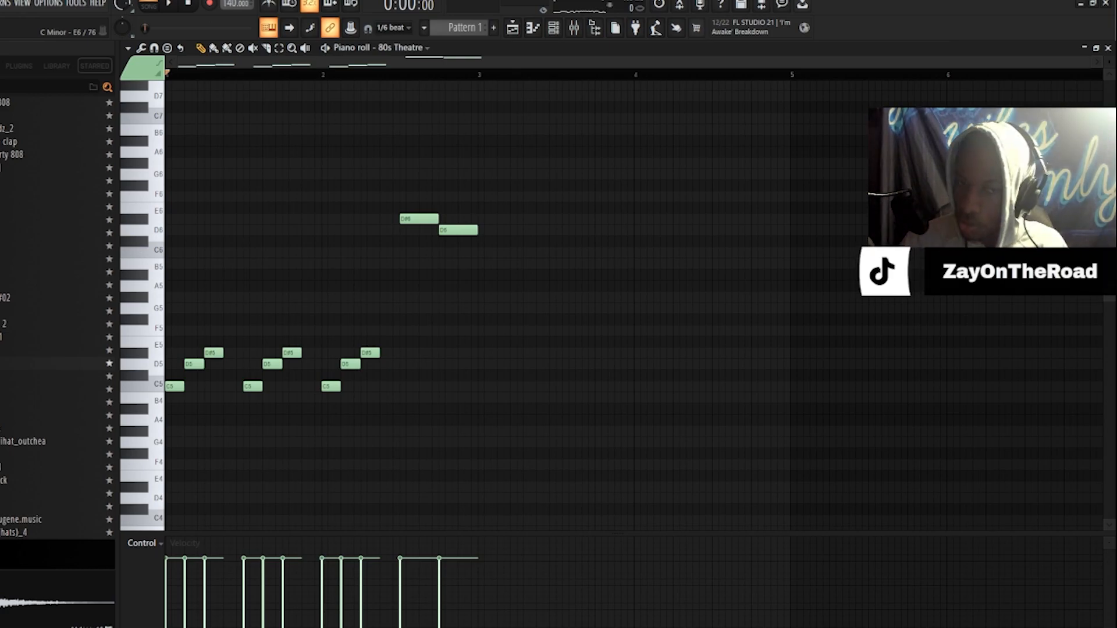
# Step: Examine the melody's note placement and the octaves around it in the piano roll
pyautogui.scroll(4, 429, 211)
pyautogui.scroll(-4, 429, 213)
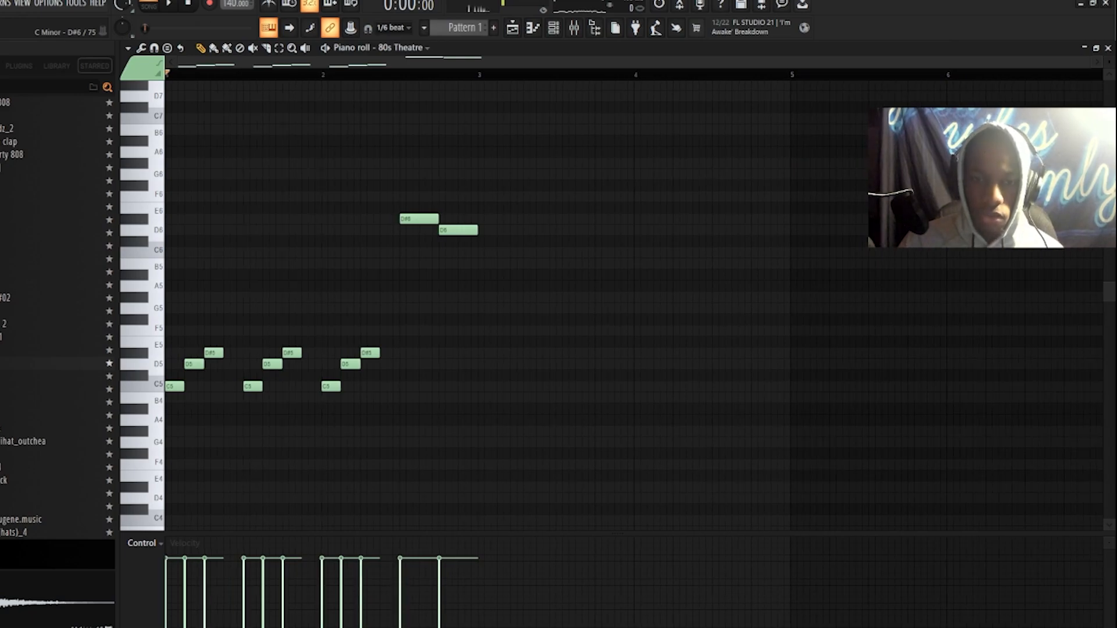
pyautogui.scroll(3, 429, 211)
pyautogui.scroll(-3, 429, 204)
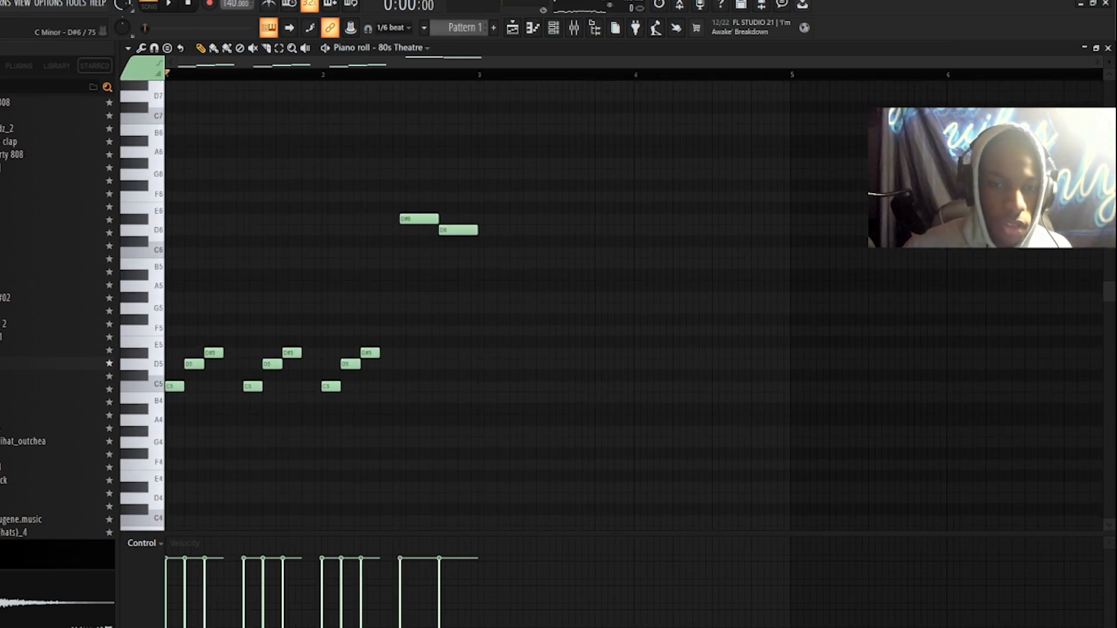
pyautogui.scroll(4, 368, 219)
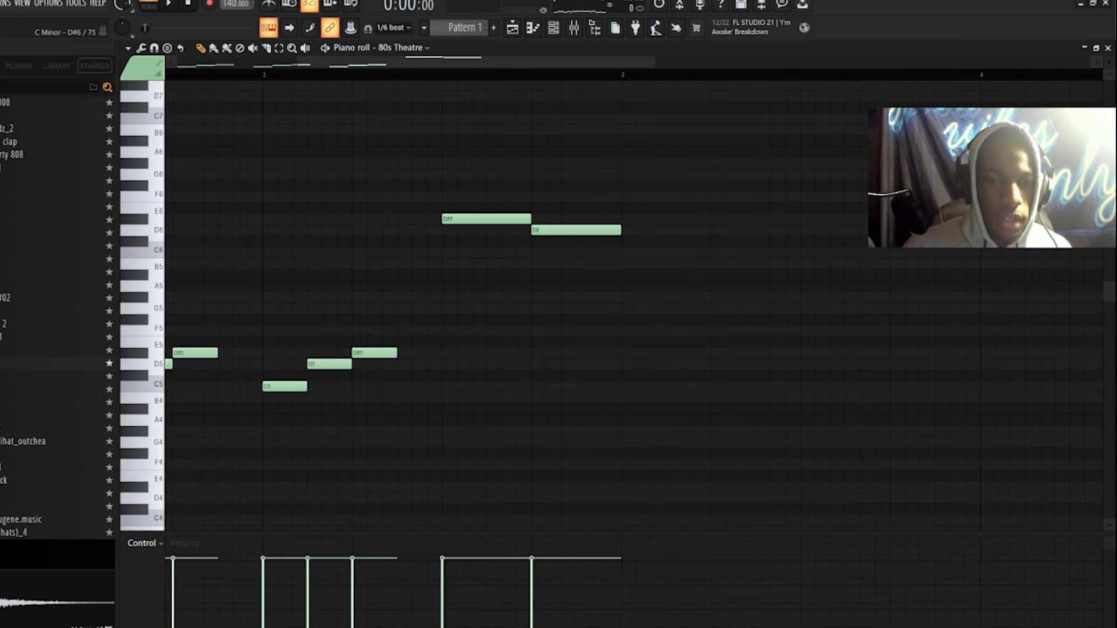
pyautogui.scroll(-4, 368, 219)
pyautogui.scroll(-1, 368, 219)
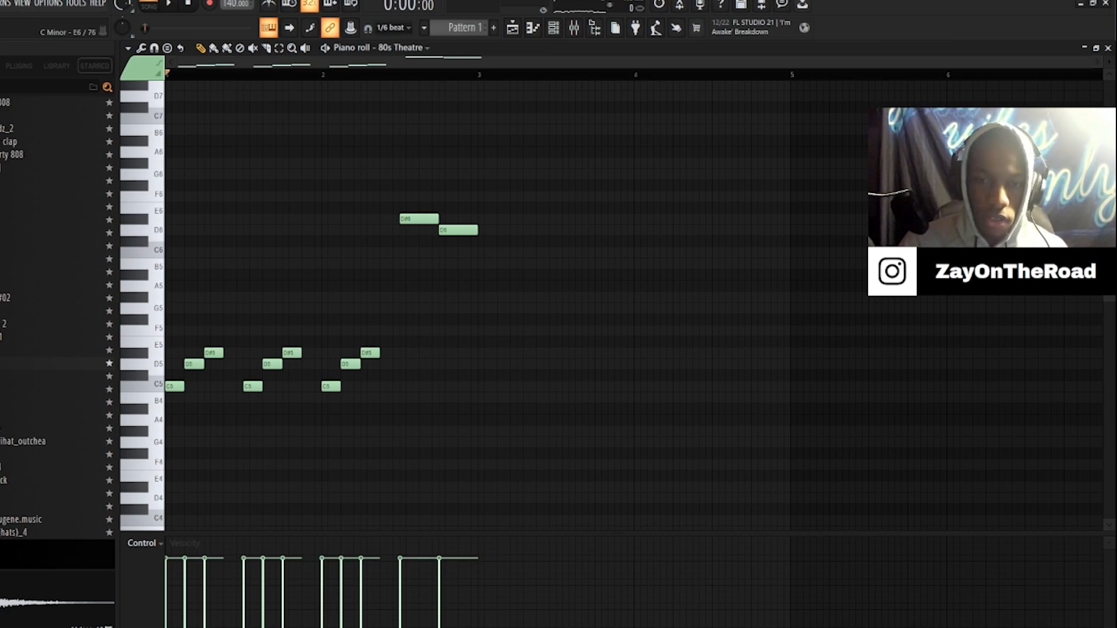
pyautogui.scroll(4, 384, 211)
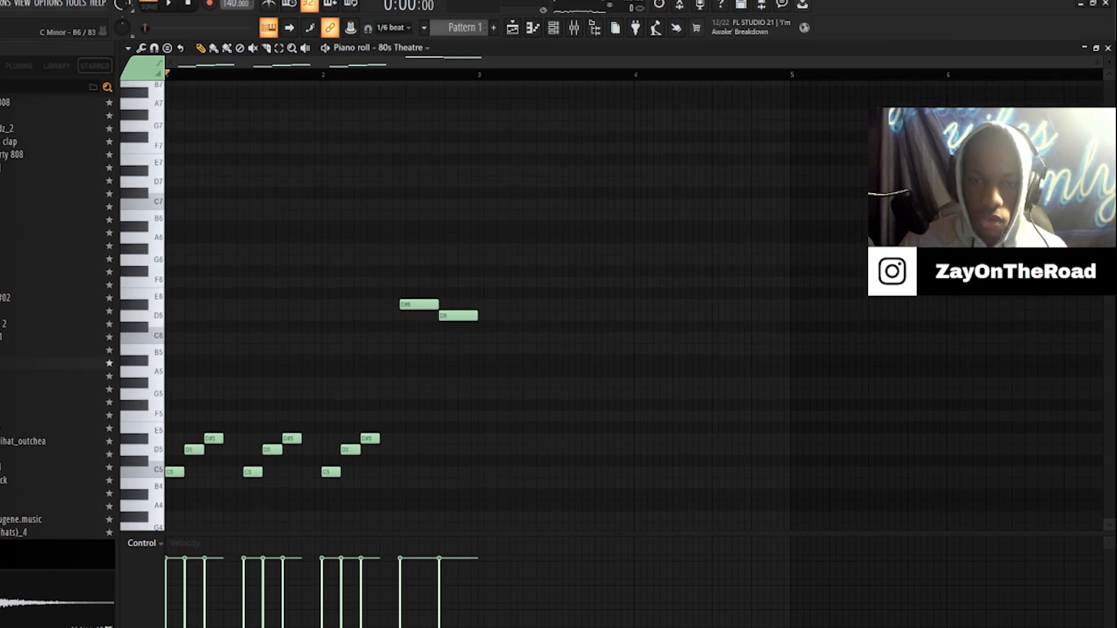
pyautogui.scroll(-5, 384, 212)
pyautogui.scroll(4, 384, 233)
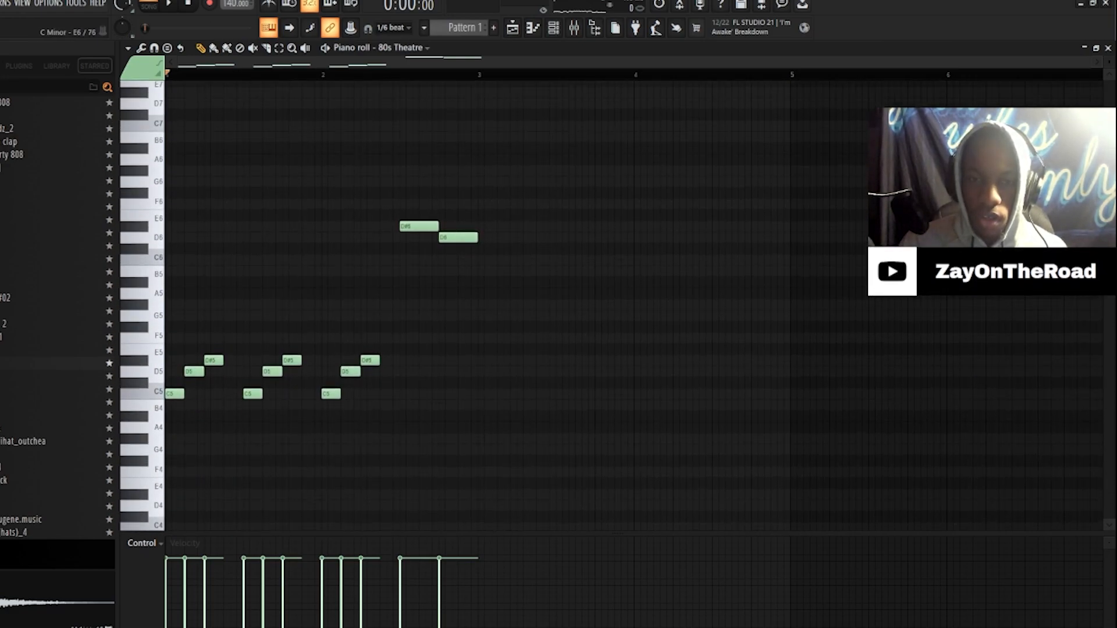
pyautogui.scroll(2, 617, 305)
pyautogui.scroll(-5, 617, 305)
pyautogui.scroll(2, 617, 306)
pyautogui.scroll(2, 617, 219)
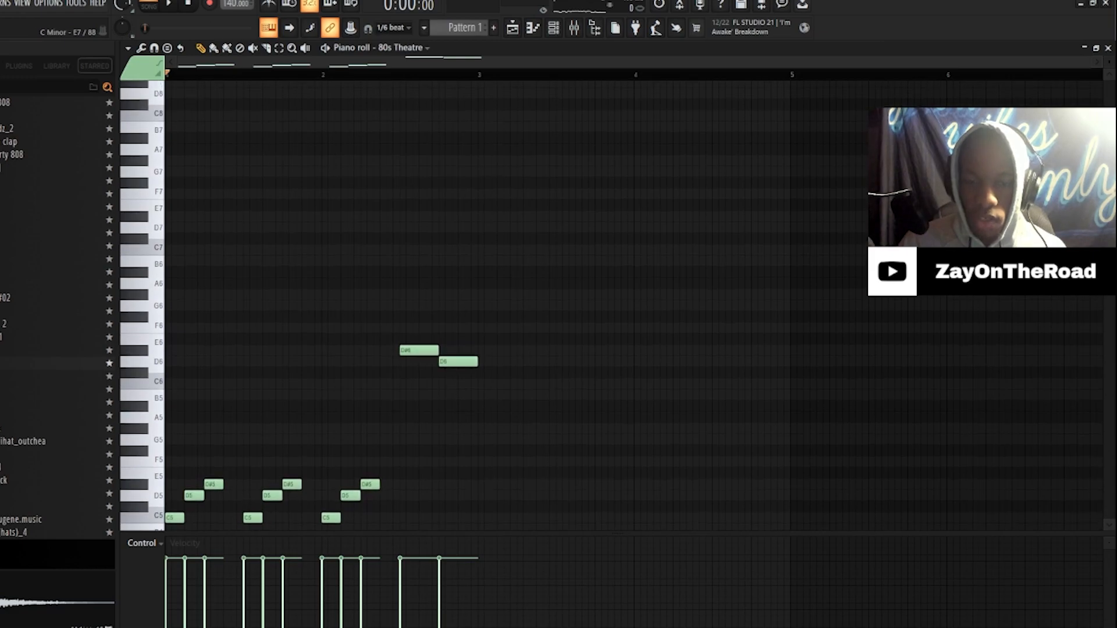
pyautogui.scroll(-1, 617, 218)
pyautogui.scroll(-2, 607, 309)
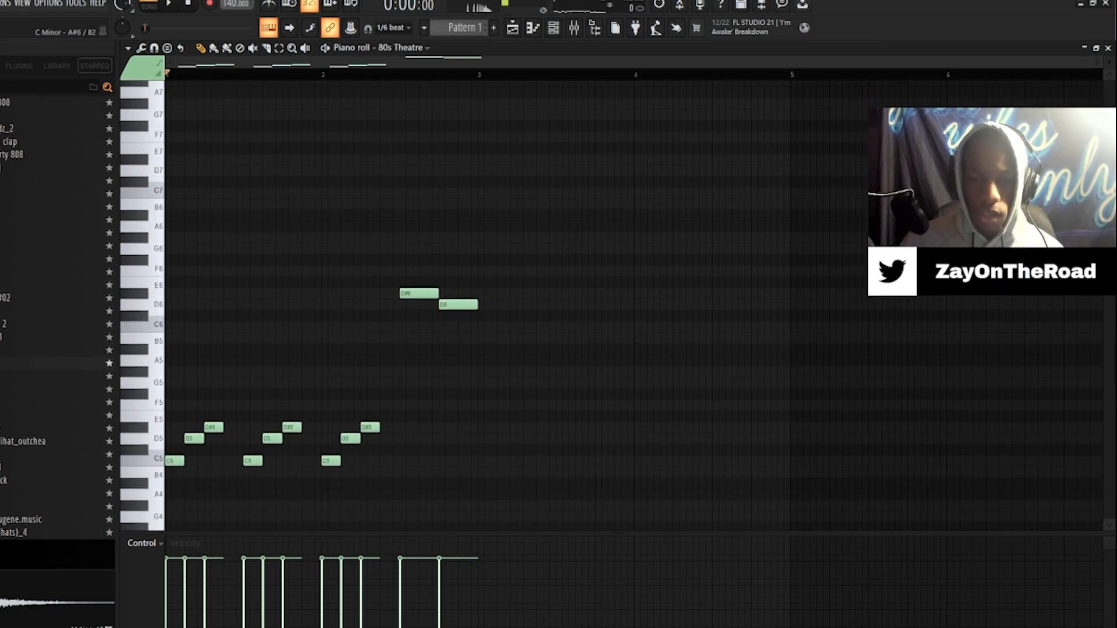
pyautogui.scroll(-2, 608, 308)
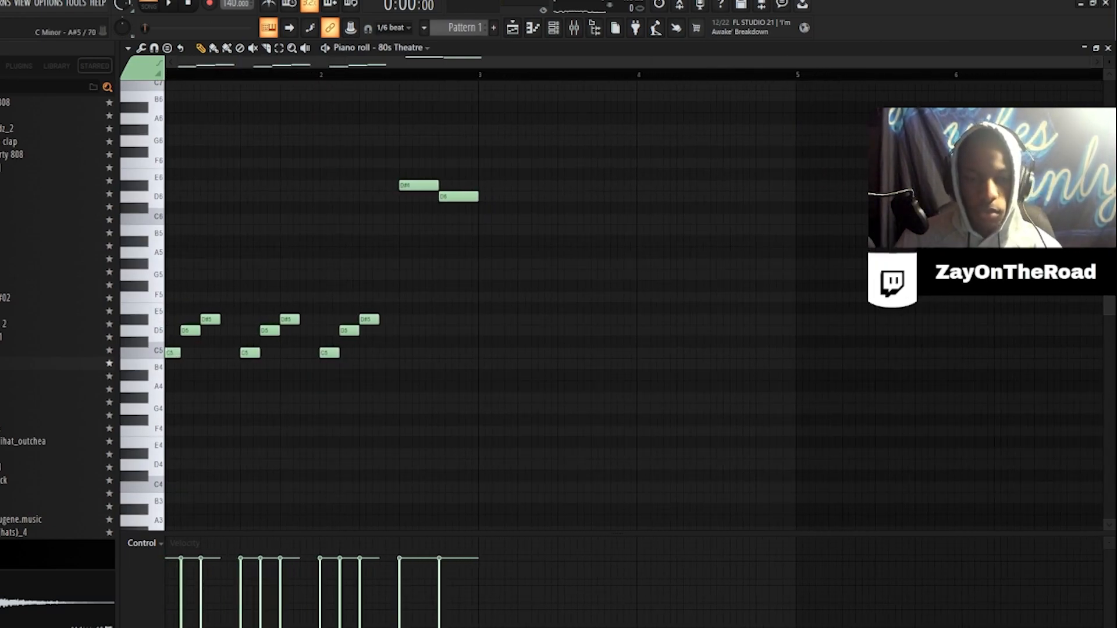
# Step: Duplicate the whole two-bar melody into bars 3 and 4, deselect the notes and play the pattern
pyautogui.scroll(2, 608, 309)
pyautogui.scroll(2, 607, 309)
pyautogui.scroll(-4, 608, 309)
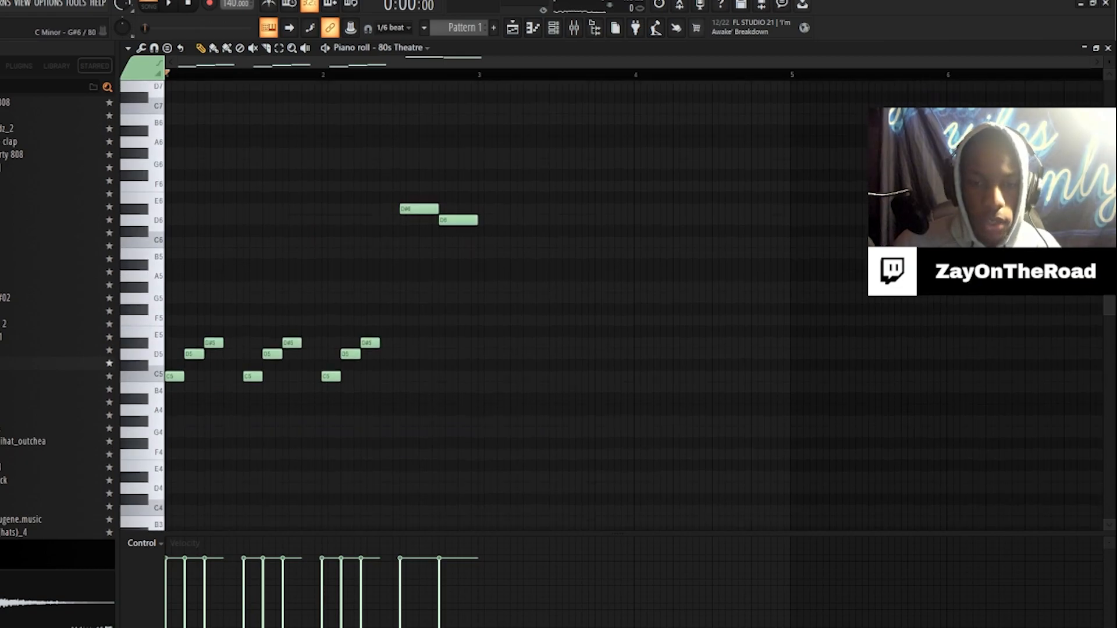
pyautogui.hotkey('ctrl', 'a')
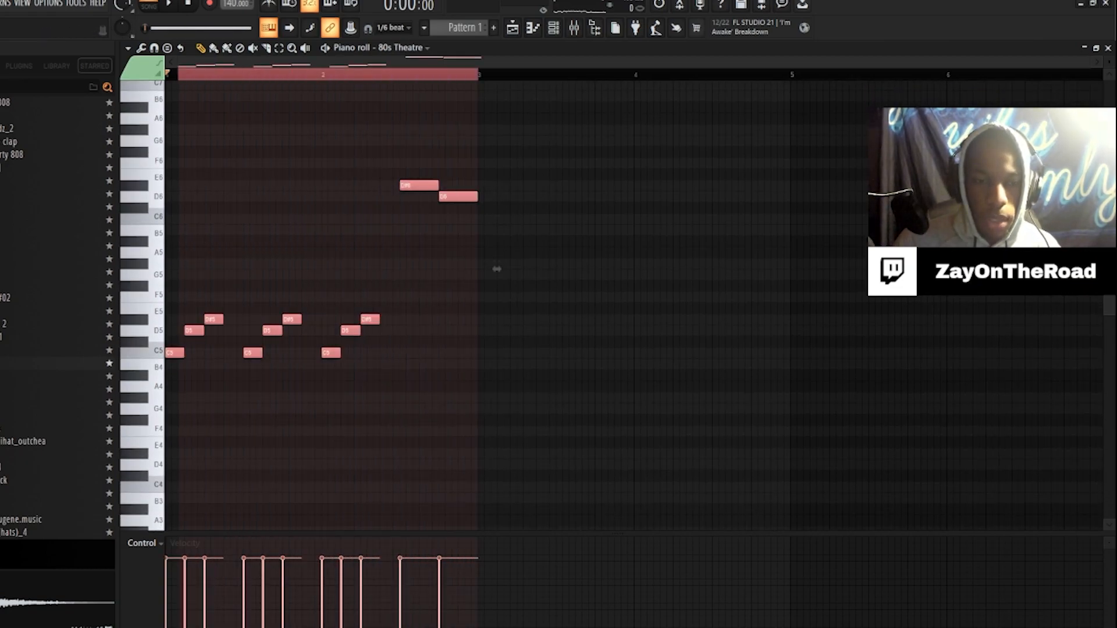
pyautogui.hotkey('ctrl', 'b')
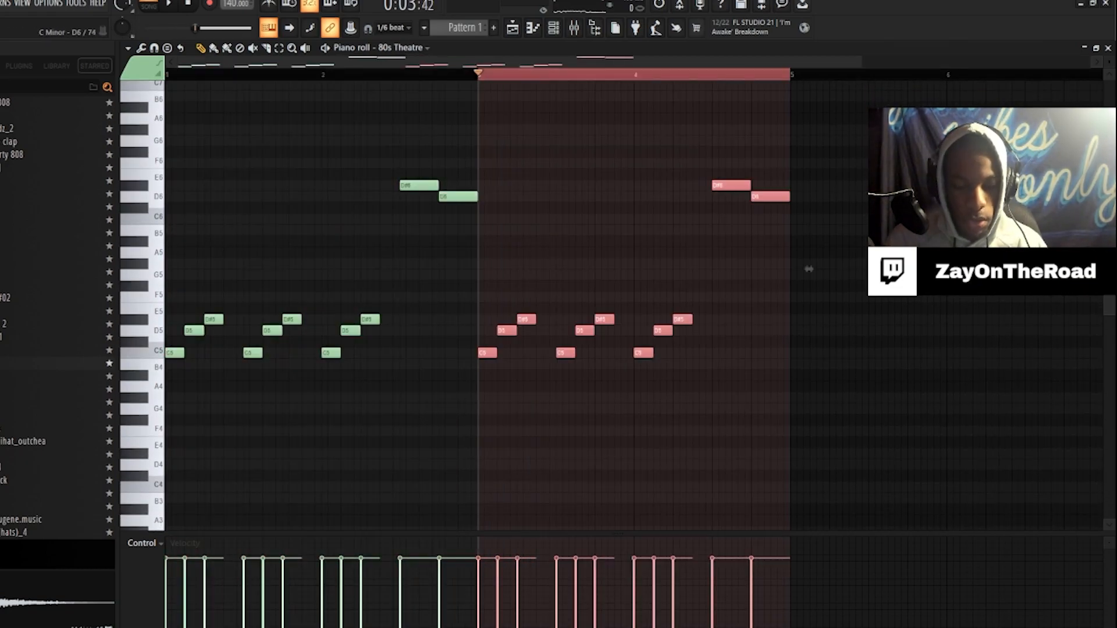
pyautogui.hotkey('ctrl', 'd')
pyautogui.scroll(-2, 809, 268)
pyautogui.press('space')
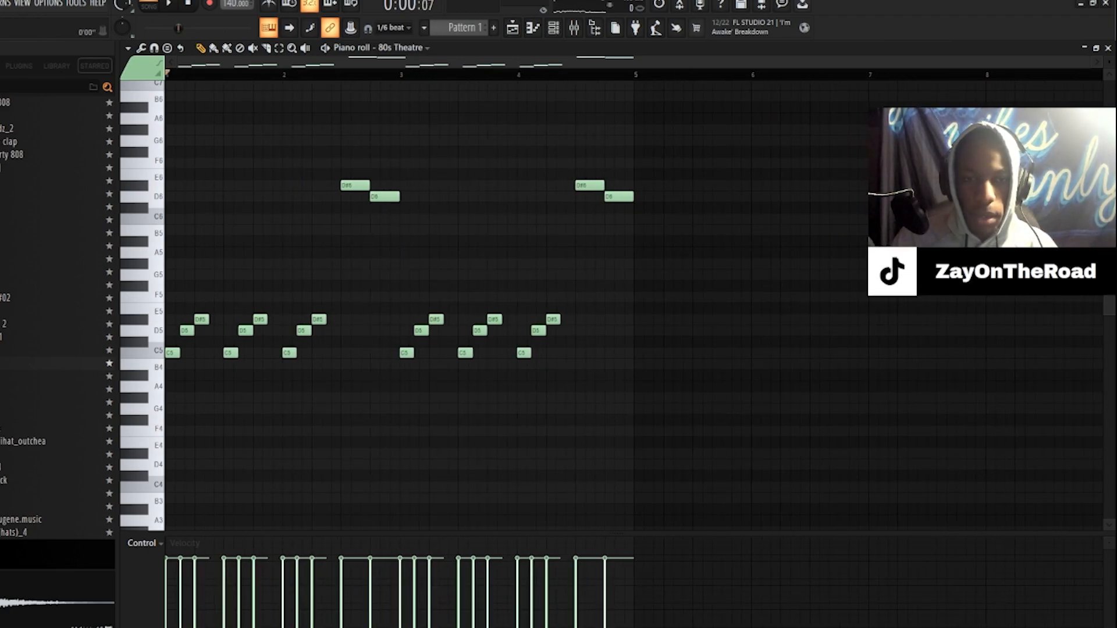
# Step: Play back the eight-bar melody from bar 5 to check the high D#6 and D6 variation in bar 6
pyautogui.press('space')
pyautogui.press('space')
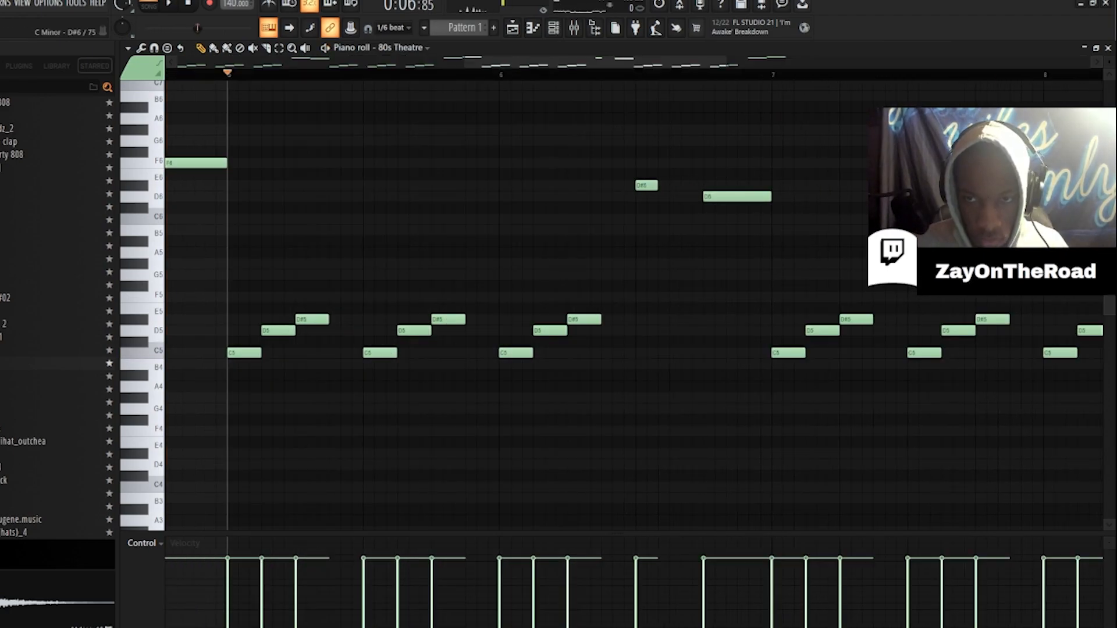
pyautogui.press('space')
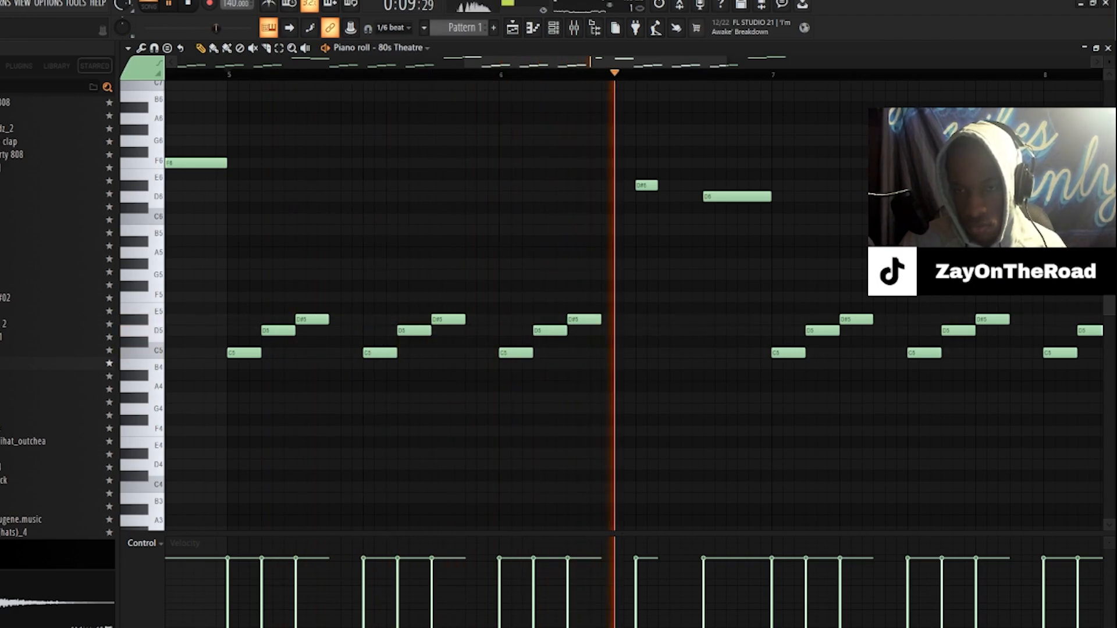
pyautogui.press('space')
pyautogui.press('space')
pyautogui.scroll(-5, 582, 241)
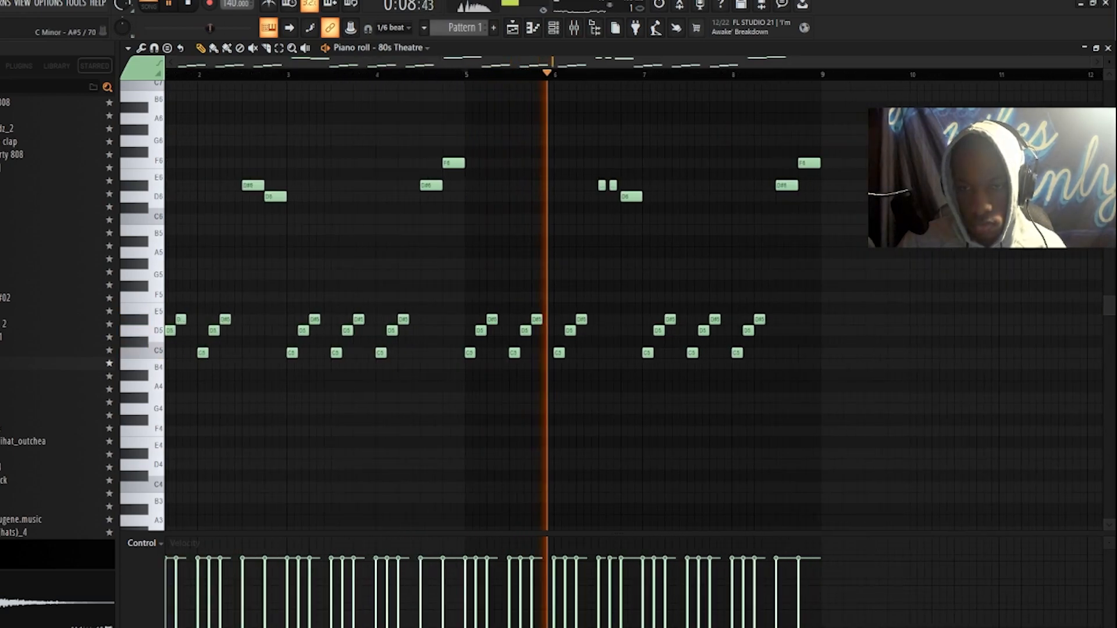
pyautogui.scroll(5, 582, 241)
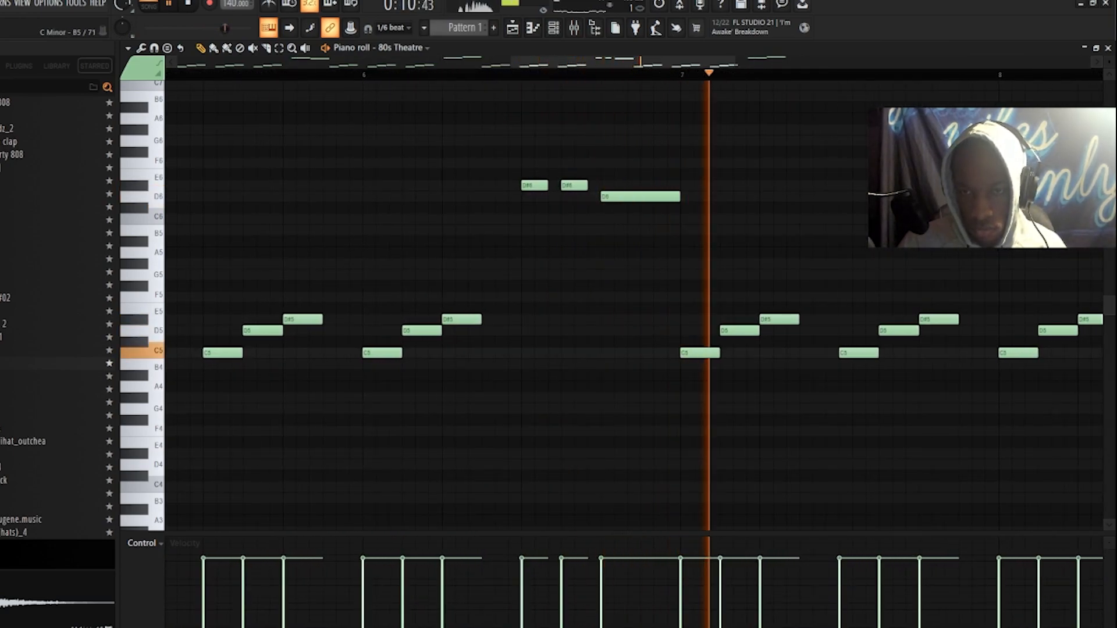
pyautogui.scroll(-5, 582, 241)
pyautogui.press('space')
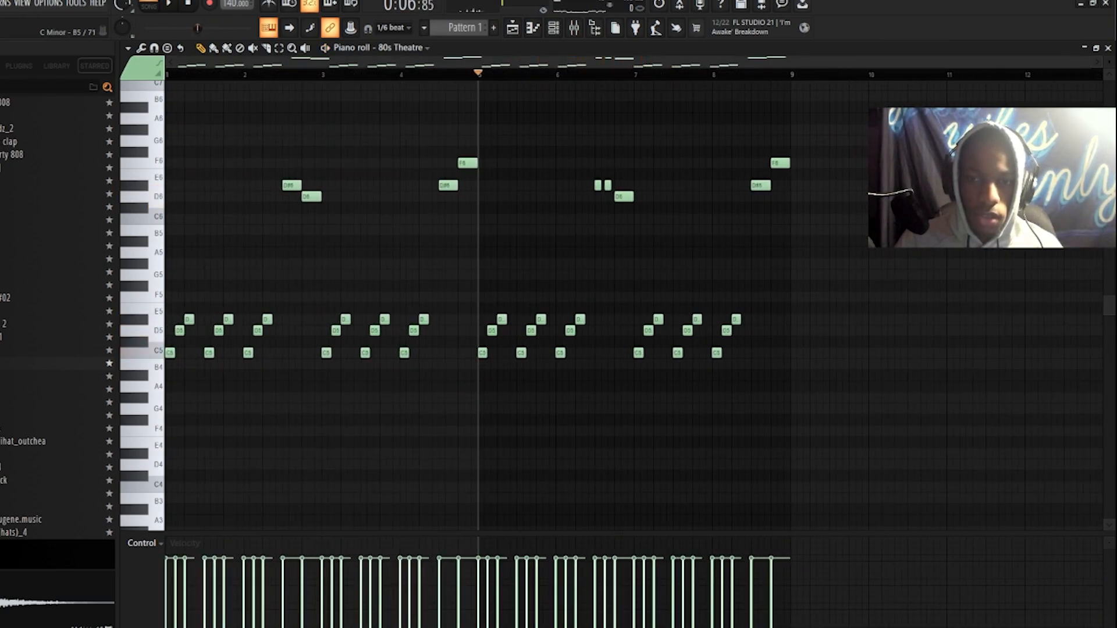
# Step: Shorten the high D#6 in bar 8 and add a second short D#6 right after it, before the closing F6
pyautogui.scroll(5, 701, 262)
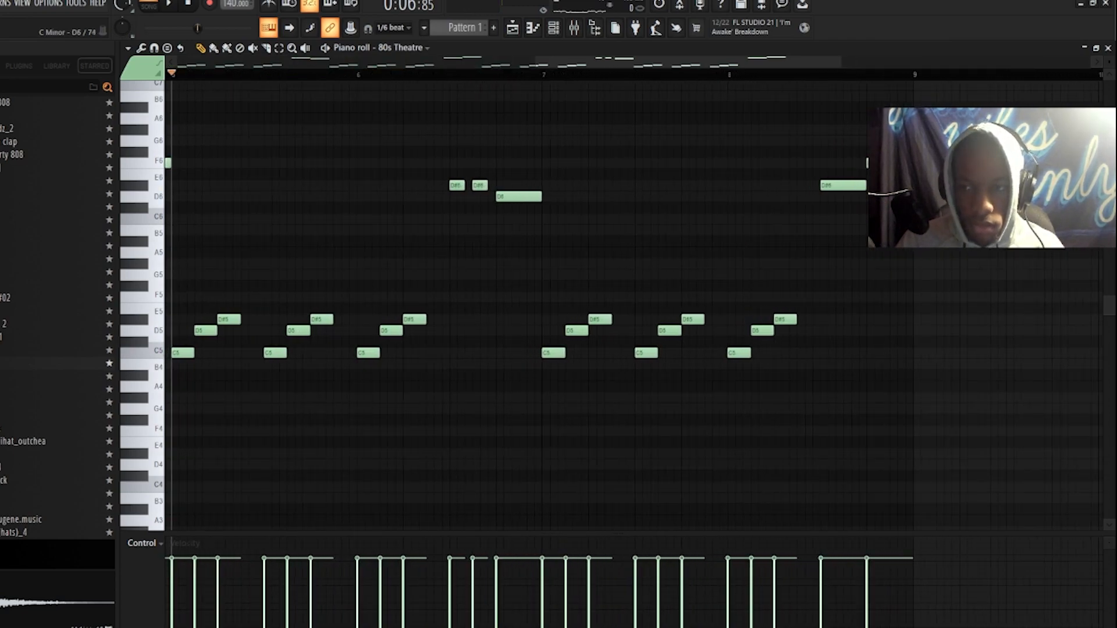
pyautogui.scroll(3, 867, 163)
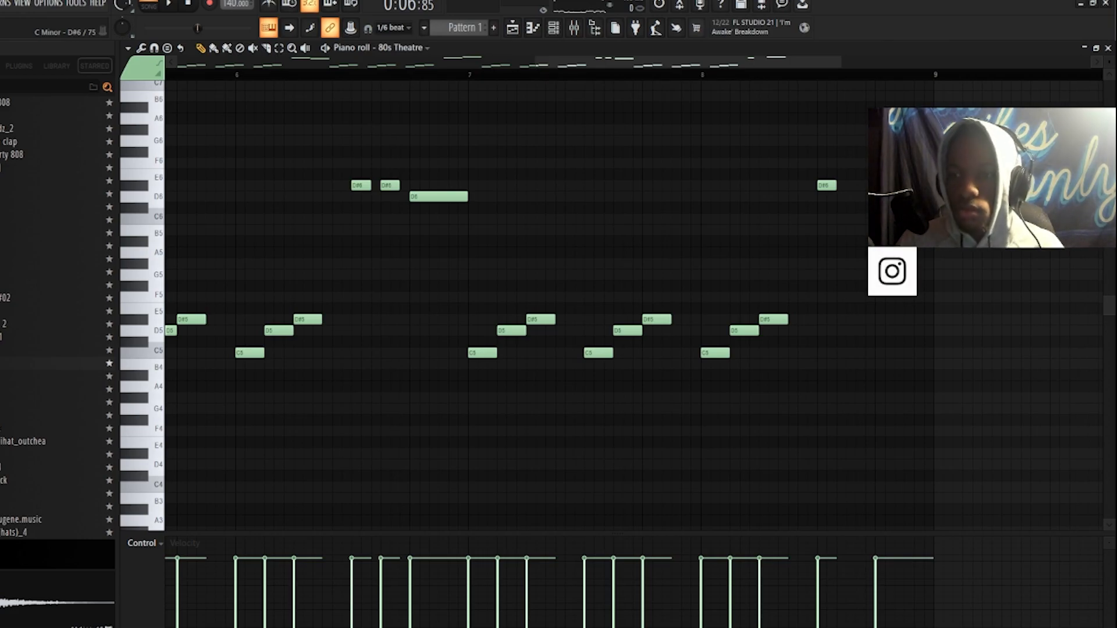
pyautogui.click(896, 186)
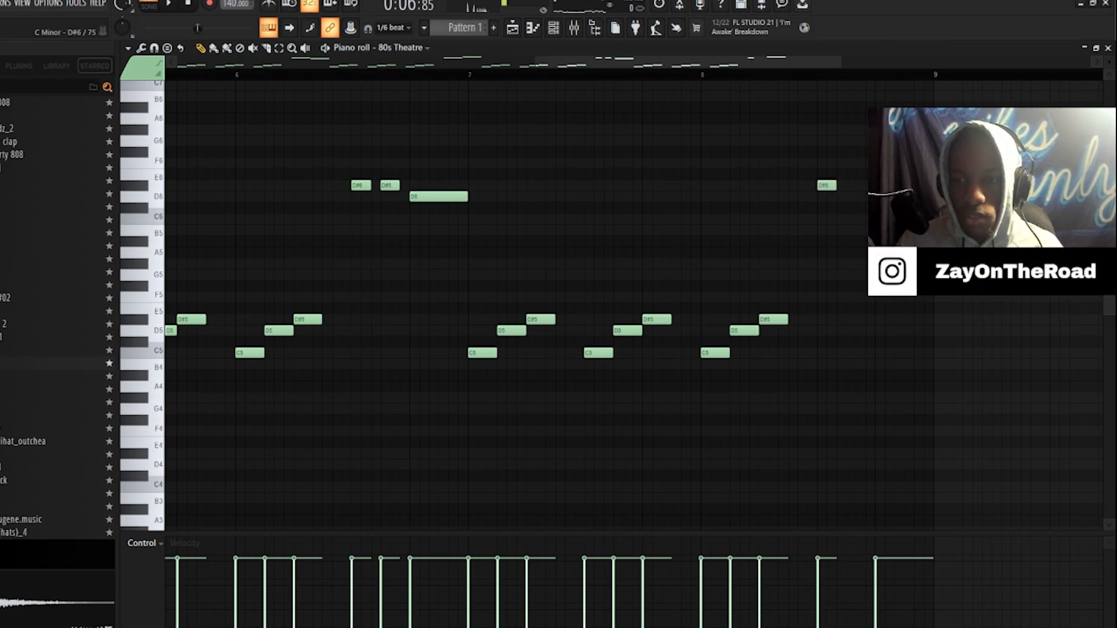
pyautogui.moveTo(851, 175); pyautogui.dragTo(852, 186)
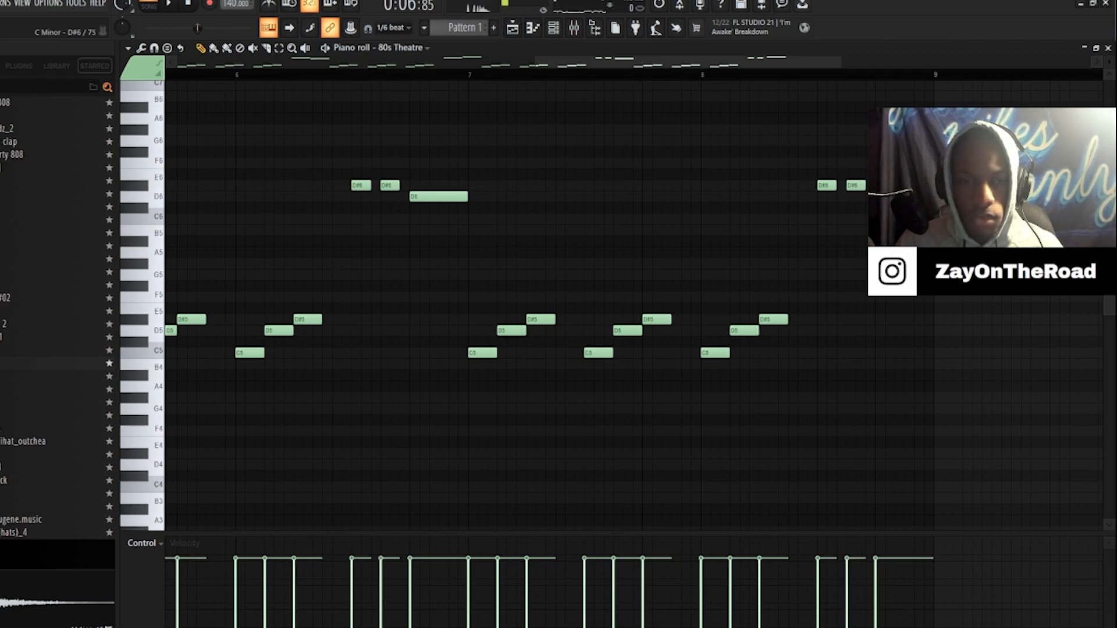
pyautogui.scroll(-5, 721, 185)
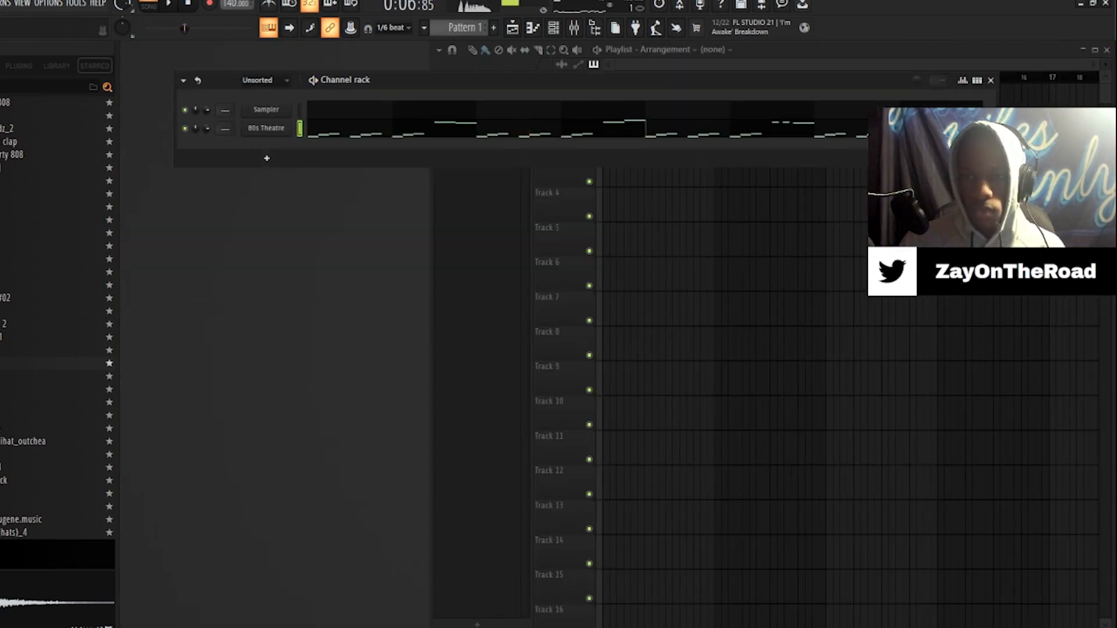
# Step: Clone the 80s Theatre channel in the channel rack and close the clone's FLEX window
pyautogui.rightClick(289, 123)
pyautogui.press('Escape')
pyautogui.rightClick(289, 123)
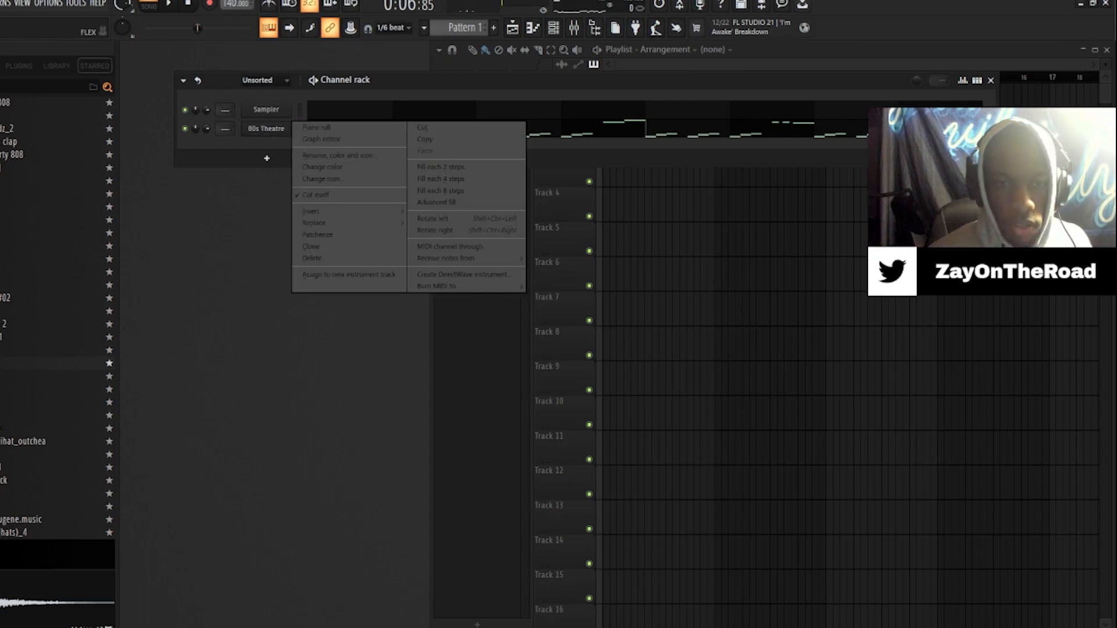
pyautogui.press('Escape')
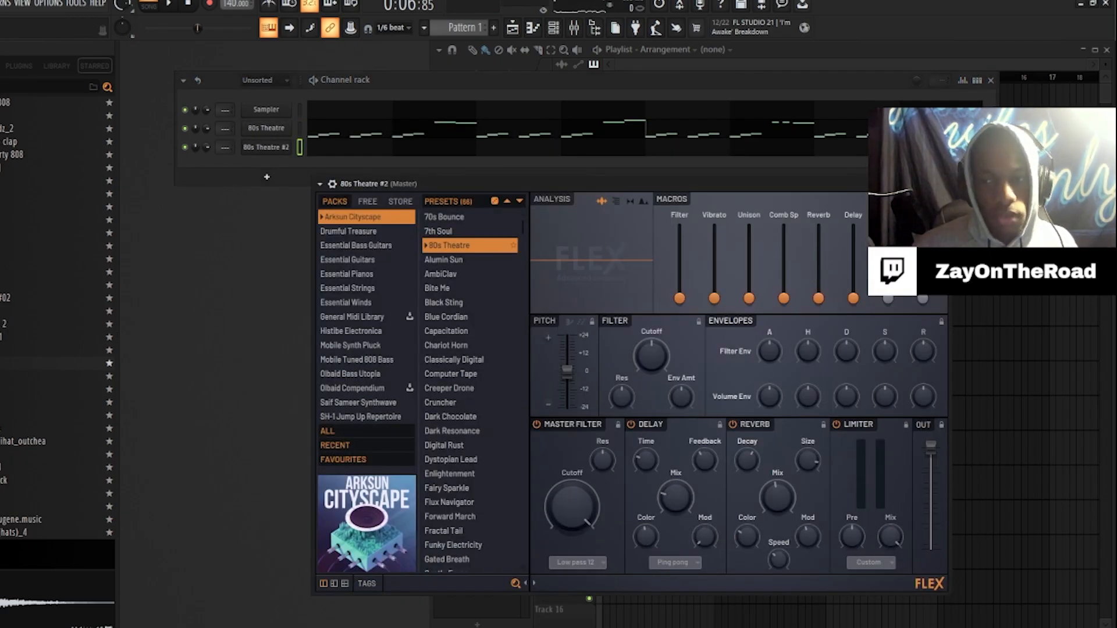
pyautogui.click(942, 184)
# Step: Open the cloned 80s Theatre #2 channel's piano roll and set the typing keyboard's octave to 3
pyautogui.rightClick(290, 143)
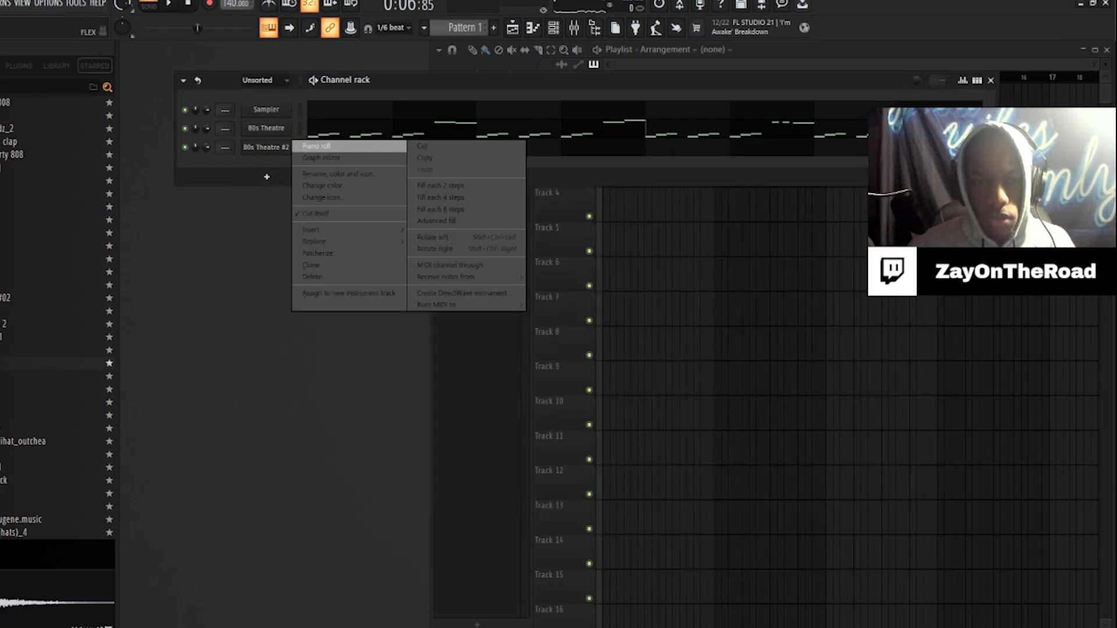
pyautogui.click(308, 150)
pyautogui.scroll(-9, 466, 197)
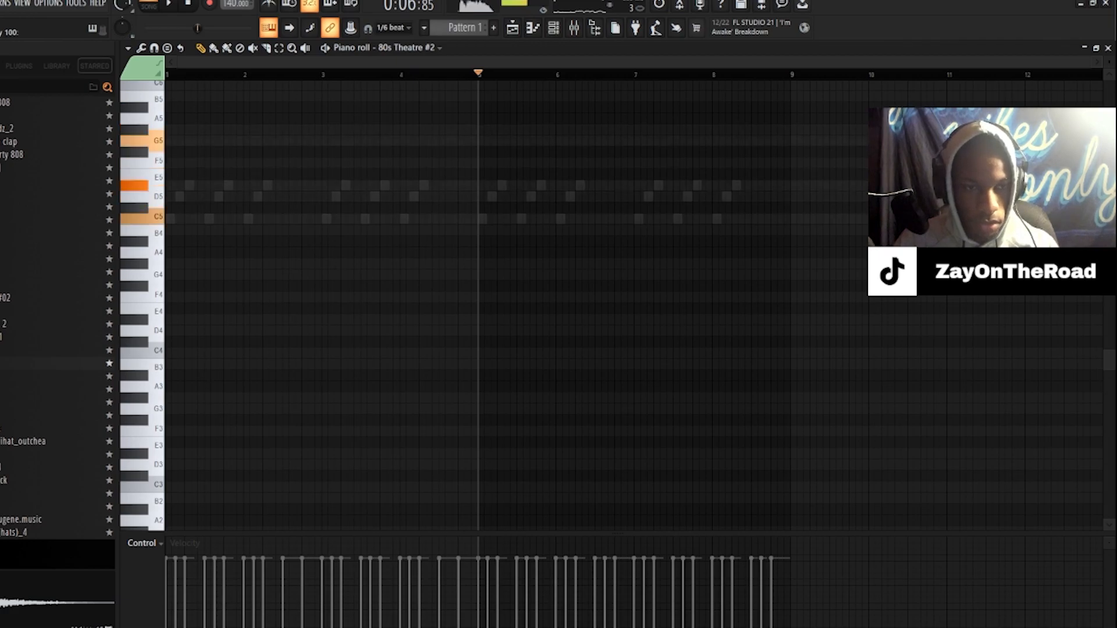
pyautogui.rightClick(272, 25)
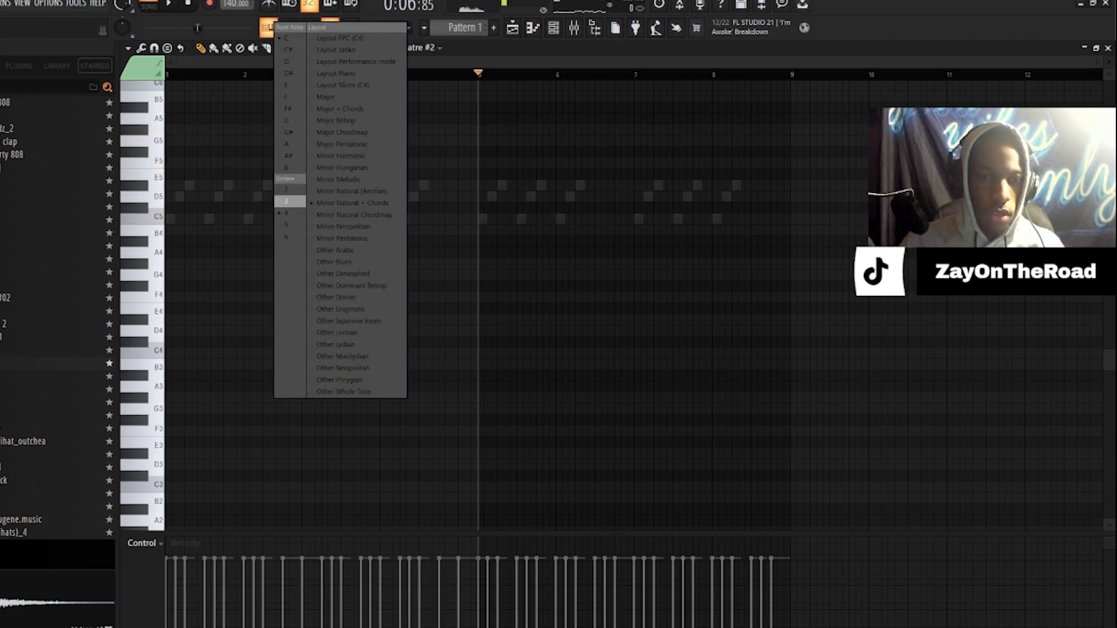
pyautogui.click(290, 201)
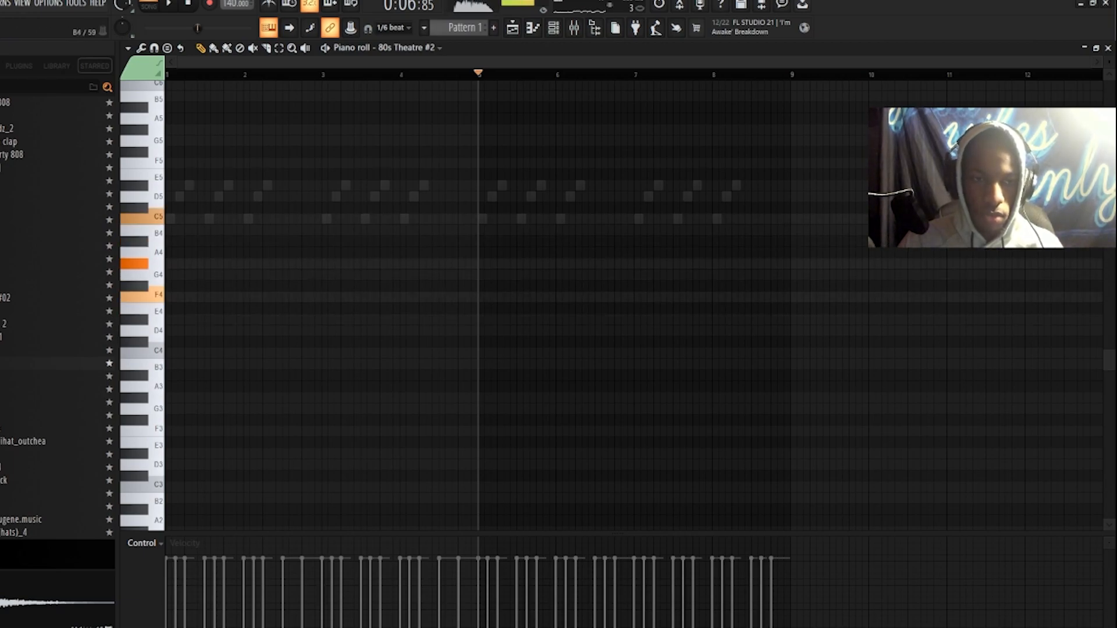
# Step: Record an F minor chord of F4, G#4 and C5 from the start of bar 1 on the cloned channel
pyautogui.press('space')
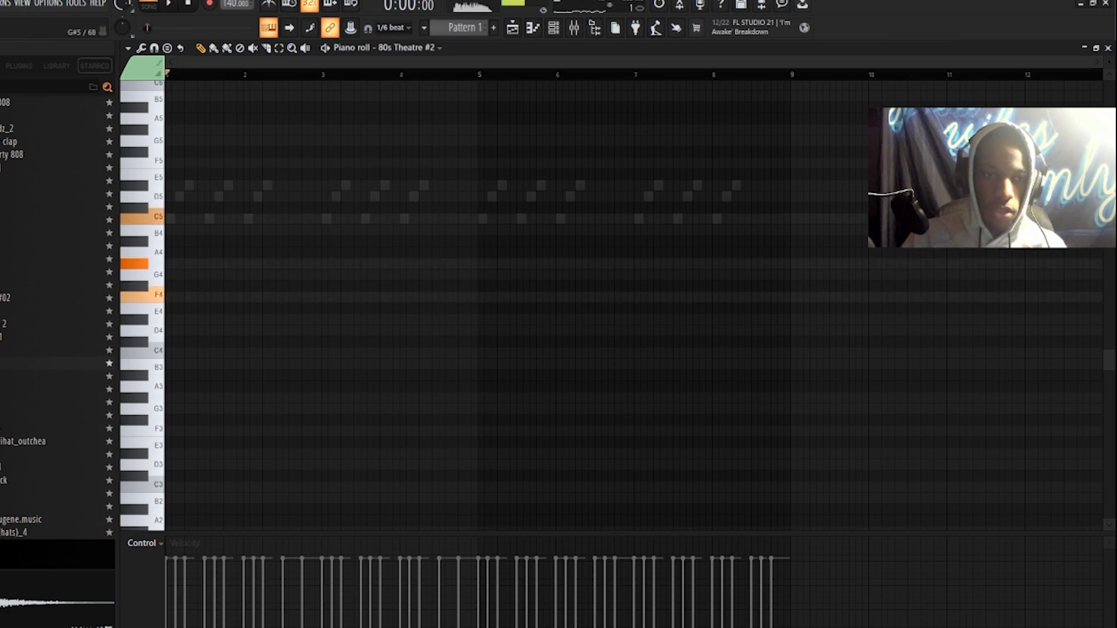
pyautogui.click(209, 3)
pyautogui.press('space')
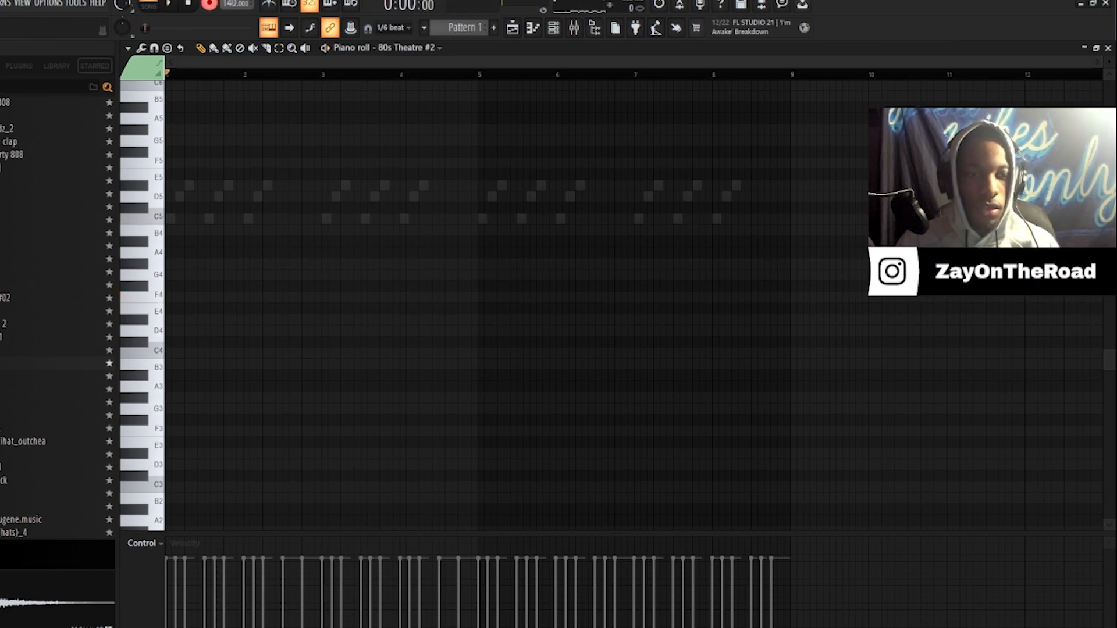
pyautogui.scroll(5, 231, 74)
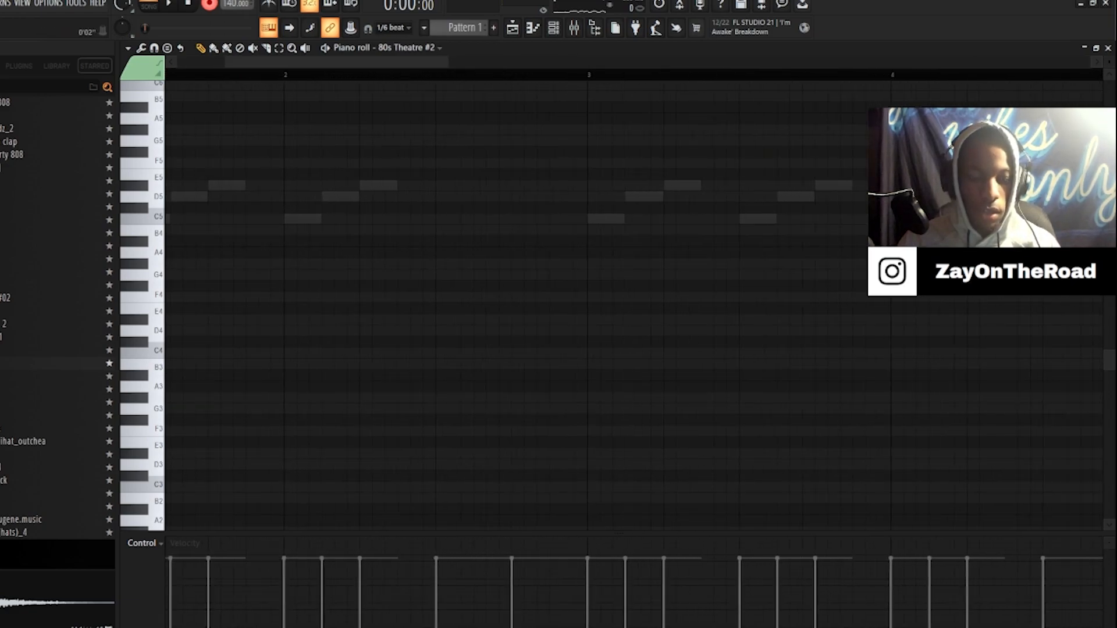
pyautogui.moveTo(303, 62); pyautogui.dragTo(253, 62)
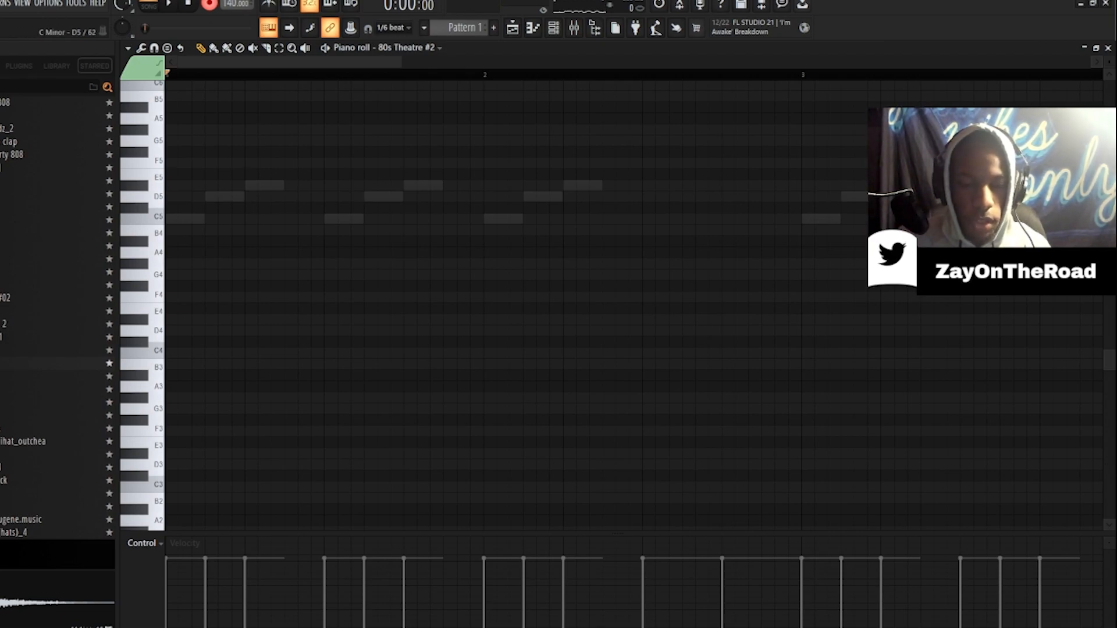
pyautogui.press('space')
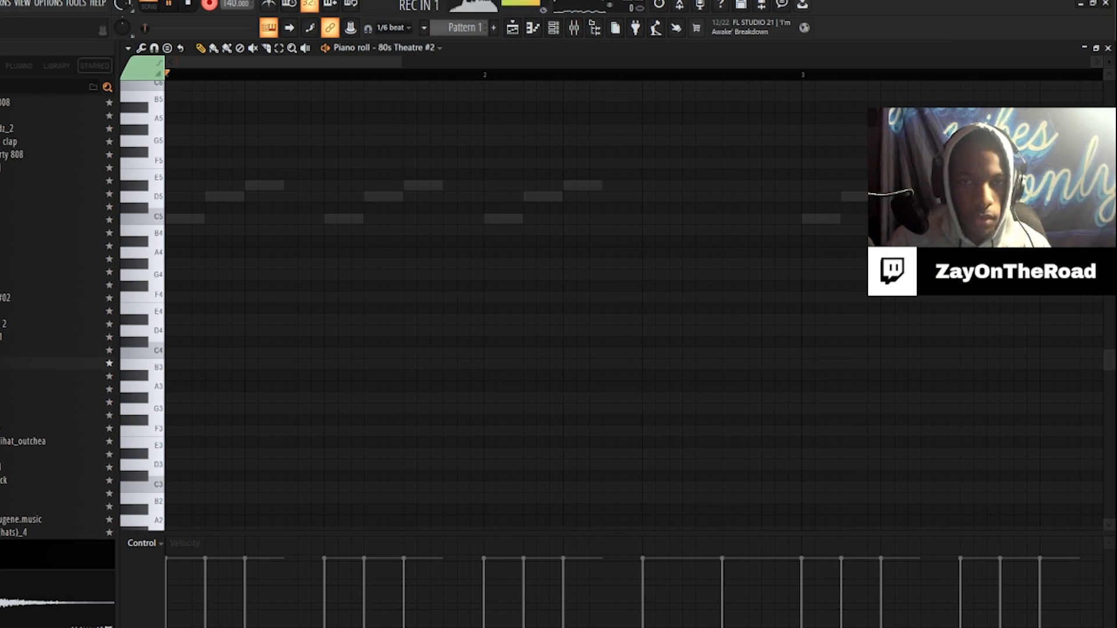
pyautogui.press('space')
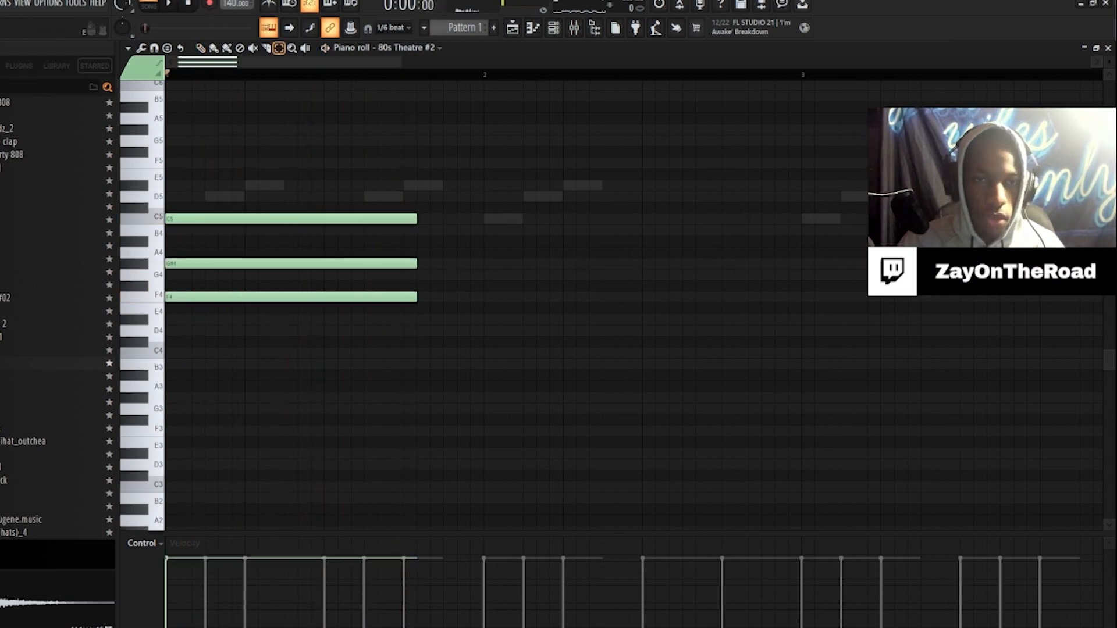
# Step: Select the recorded F minor chord and play it together with the melody
pyautogui.hotkey('ctrl', 'a')
pyautogui.scroll(-5, 436, 258)
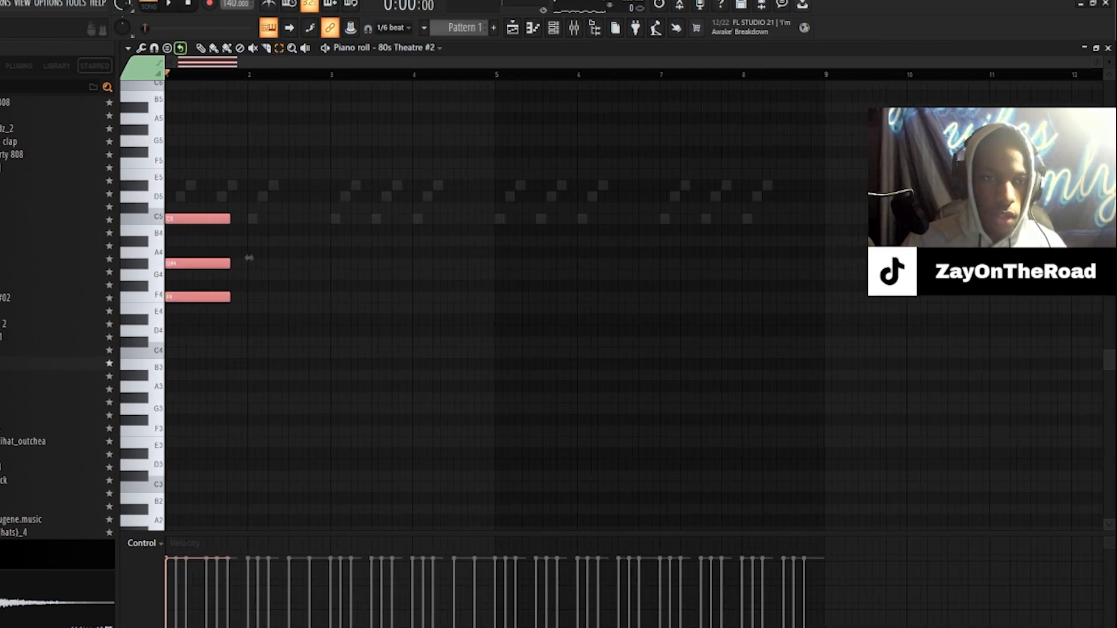
pyautogui.scroll(3, 250, 257)
pyautogui.click(169, 208)
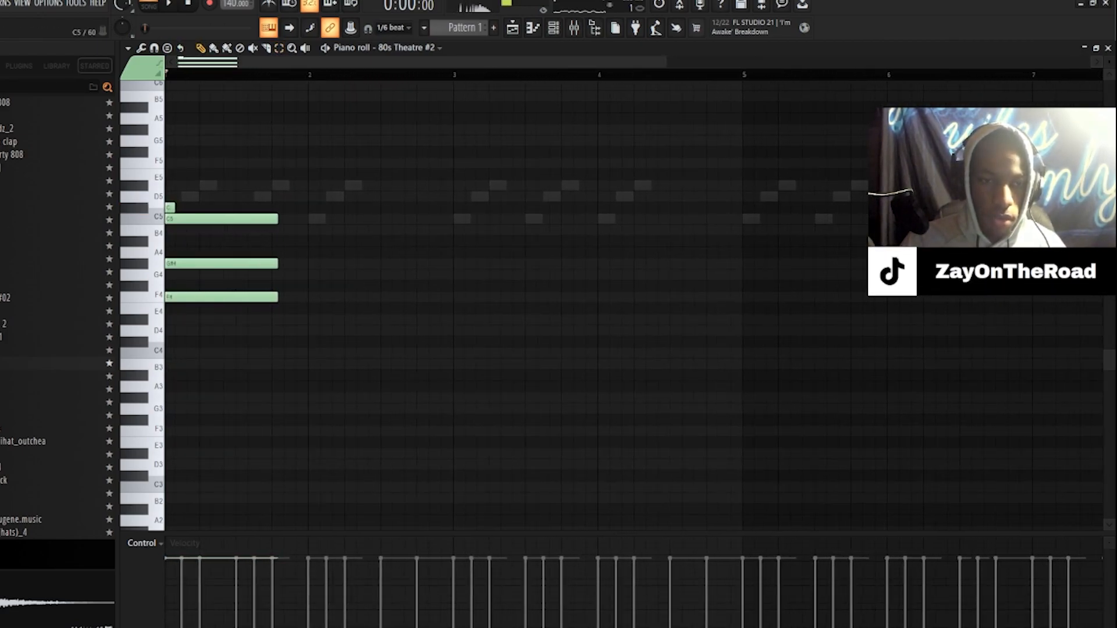
pyautogui.hotkey('ctrl', 'z')
pyautogui.press('space')
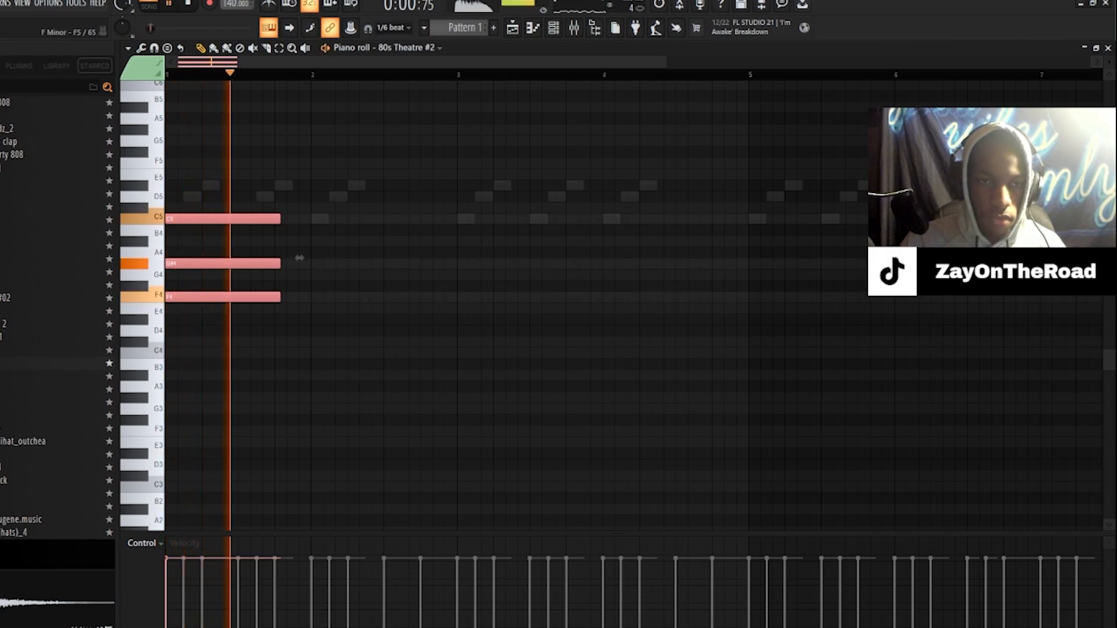
pyautogui.press('space')
# Step: Slice the three chord notes at beat 4 of bar 1 and remove the leftover tail
pyautogui.scroll(1, 301, 258)
pyautogui.moveTo(274, 198); pyautogui.dragTo(274, 314)
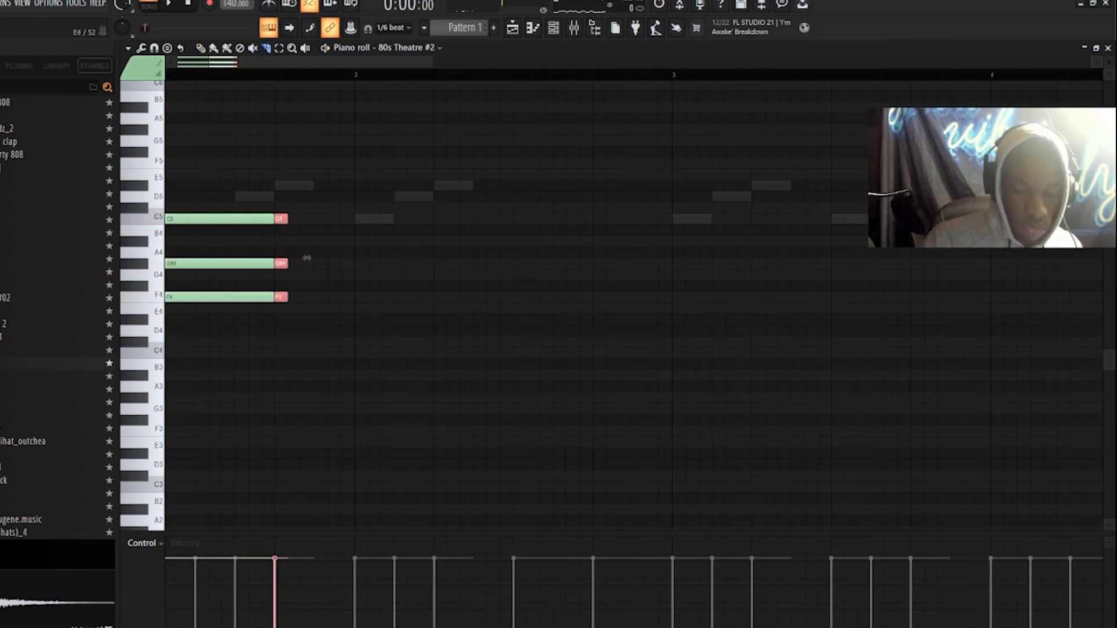
pyautogui.scroll(-3, 302, 275)
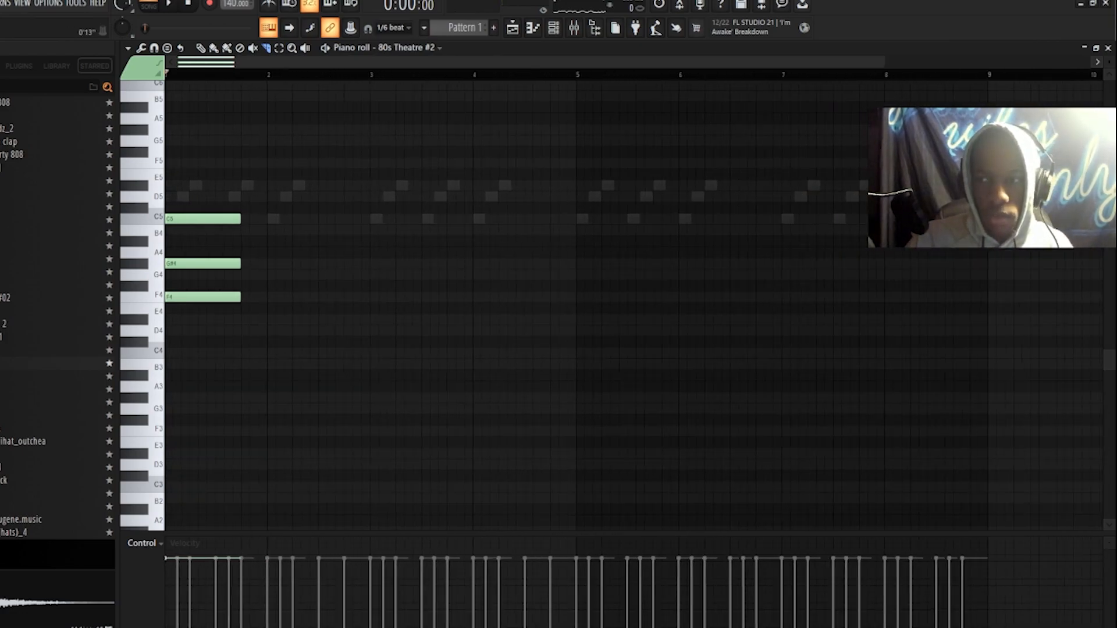
# Step: Raise the whole 80s Theatre melody one octave in its own piano roll and play it back
pyautogui.press('F7')
pyautogui.rightClick(280, 127)
pyautogui.click(308, 126)
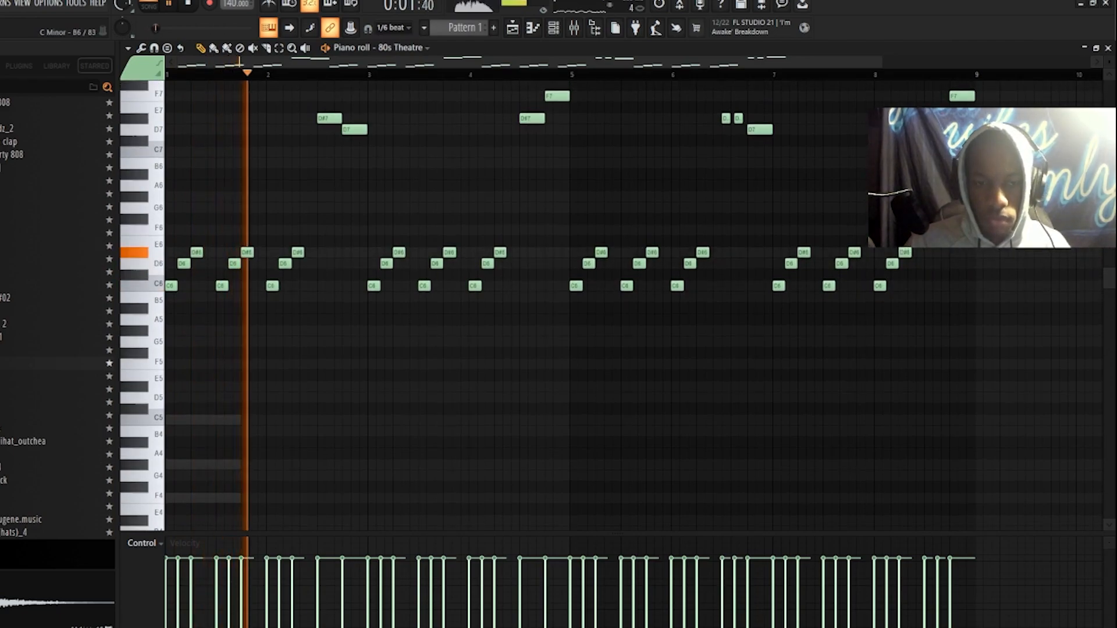
pyautogui.press('Escape')
pyautogui.press('space')
pyautogui.rightClick(280, 127)
pyautogui.click(308, 125)
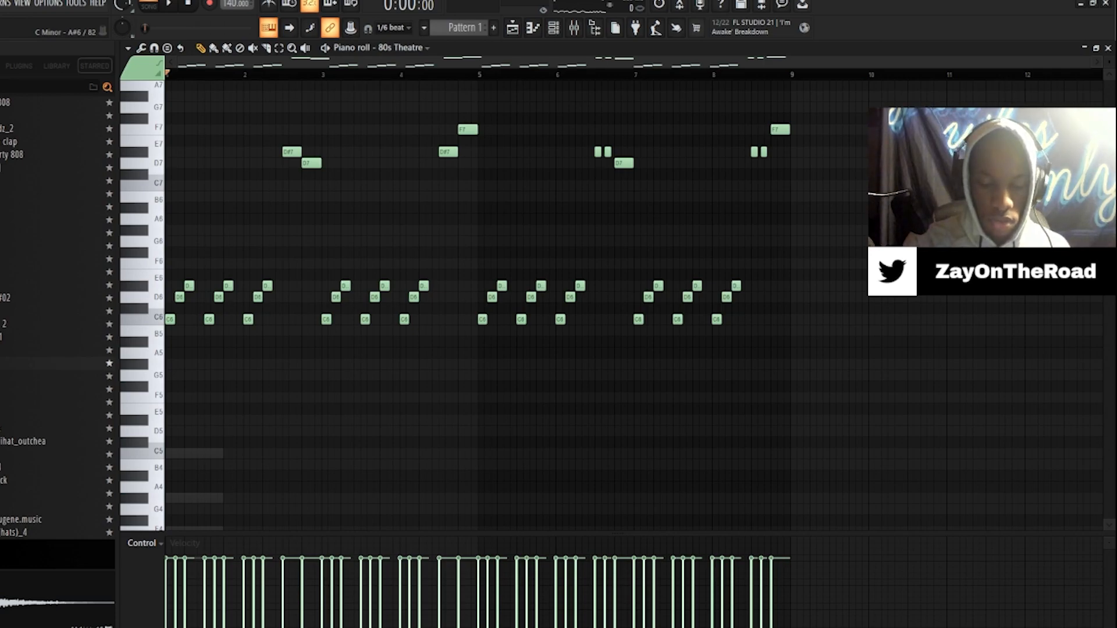
# Step: Randomize the velocity levels of the 80s Theatre melody notes without changing their pattern, and accept the result
pyautogui.hotkey('alt', 'r')
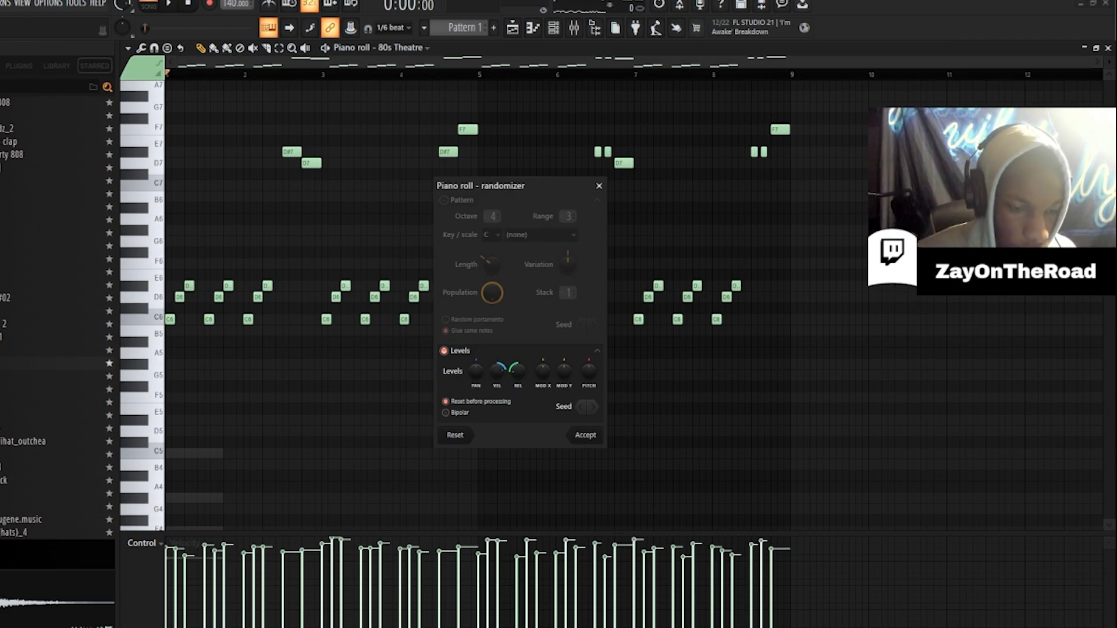
pyautogui.click(586, 435)
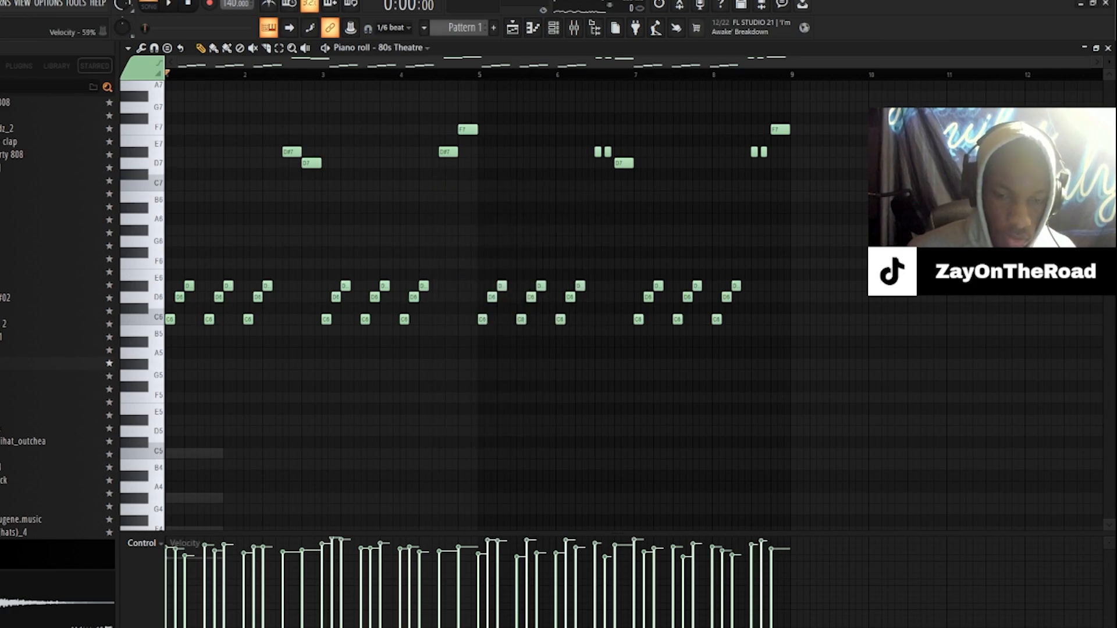
# Step: Enlarge the velocity lane to examine the 80s Theatre melody's note levels, and shrink it to a medium height
pyautogui.moveTo(618, 533); pyautogui.dragTo(618, 178)
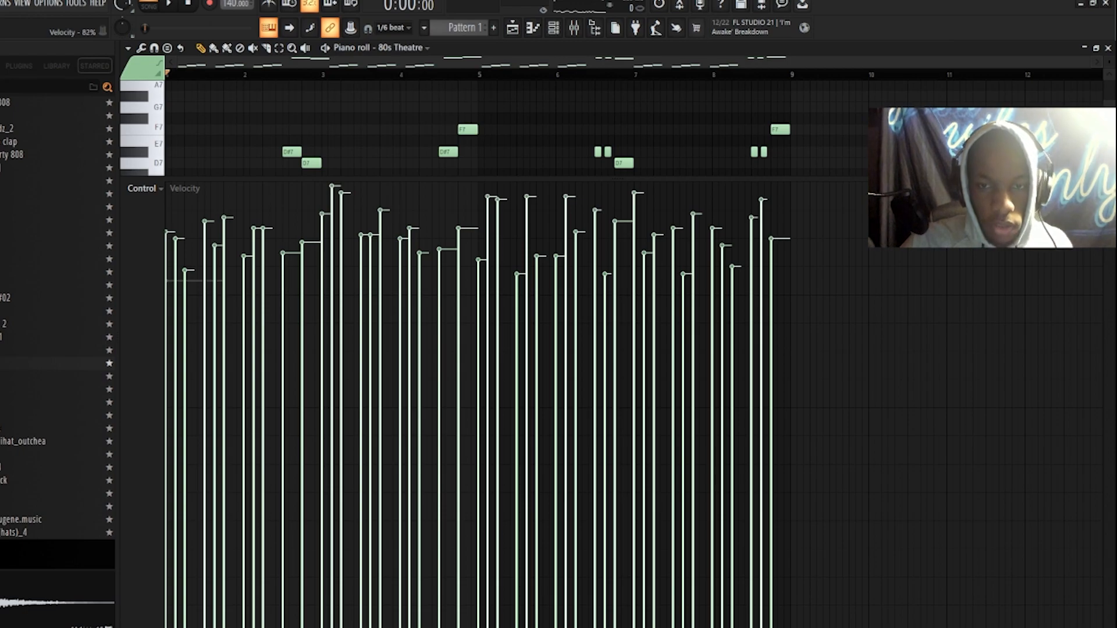
pyautogui.moveTo(617, 179); pyautogui.dragTo(617, 432)
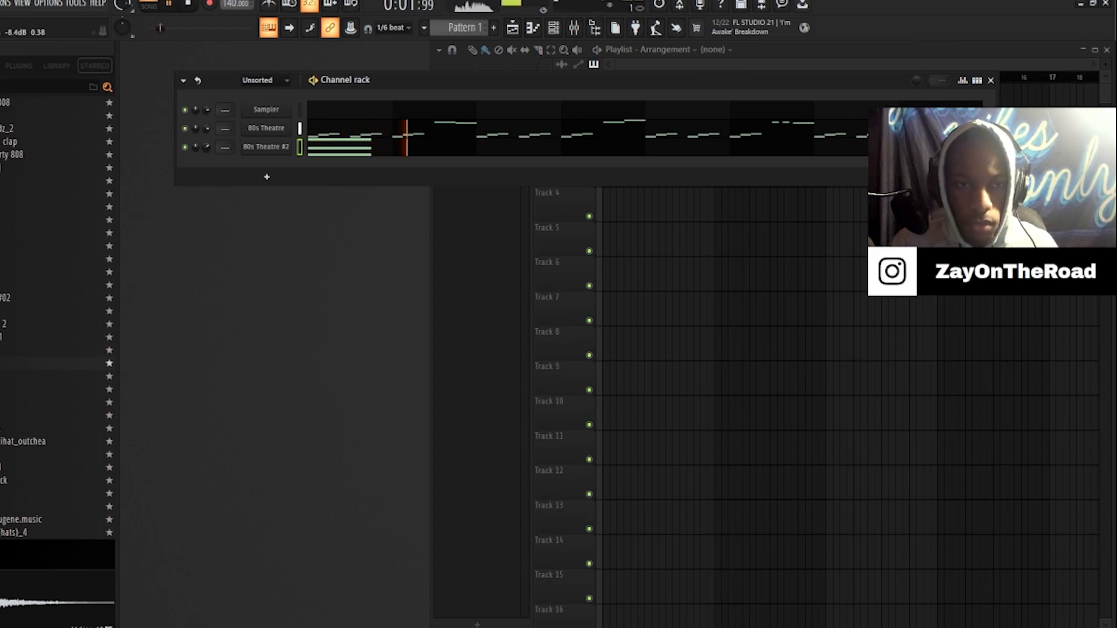
# Step: Open the 80s Theatre #2 chords in the piano roll and play them back with the melody
pyautogui.press('space')
pyautogui.rightClick(268, 148)
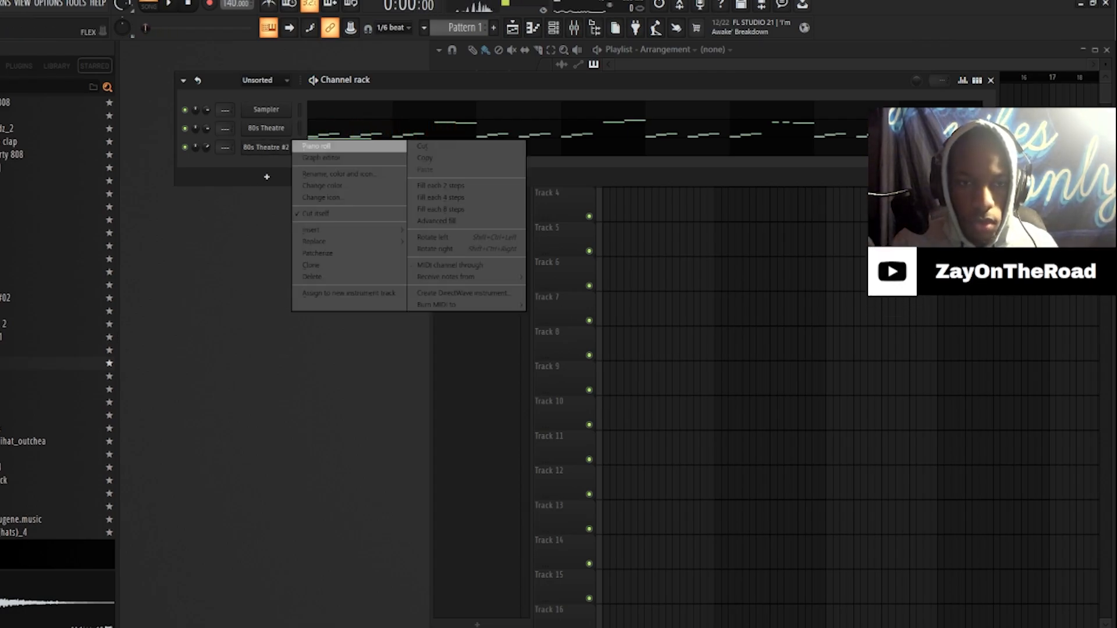
pyautogui.click(326, 146)
pyautogui.scroll(-2, 326, 210)
pyautogui.scroll(2, 326, 212)
pyautogui.scroll(-4, 326, 212)
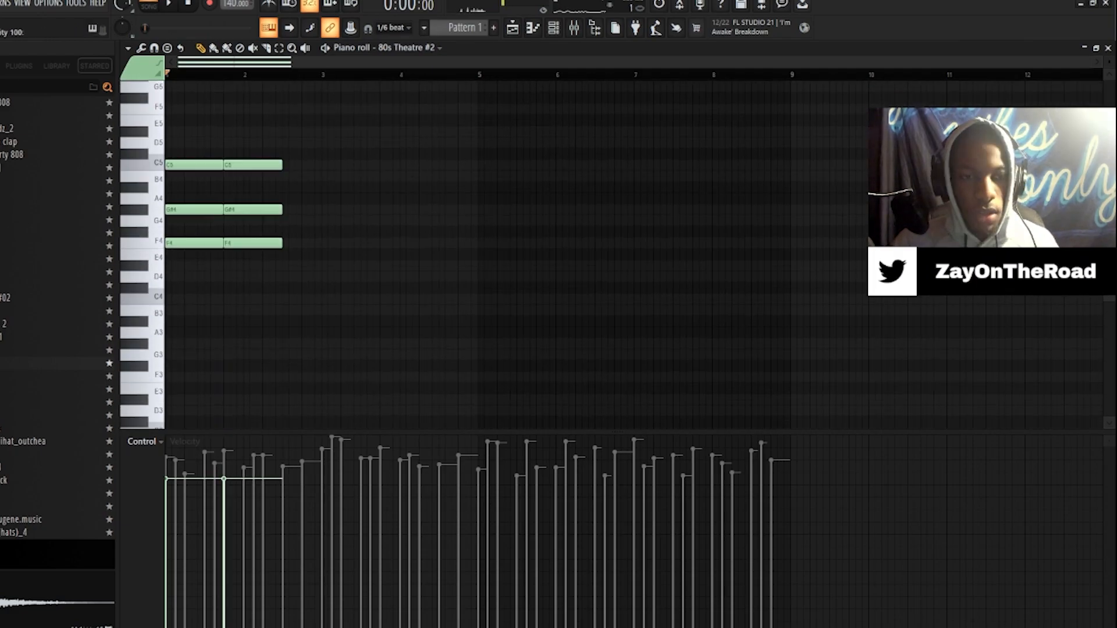
pyautogui.scroll(5, 207, 233)
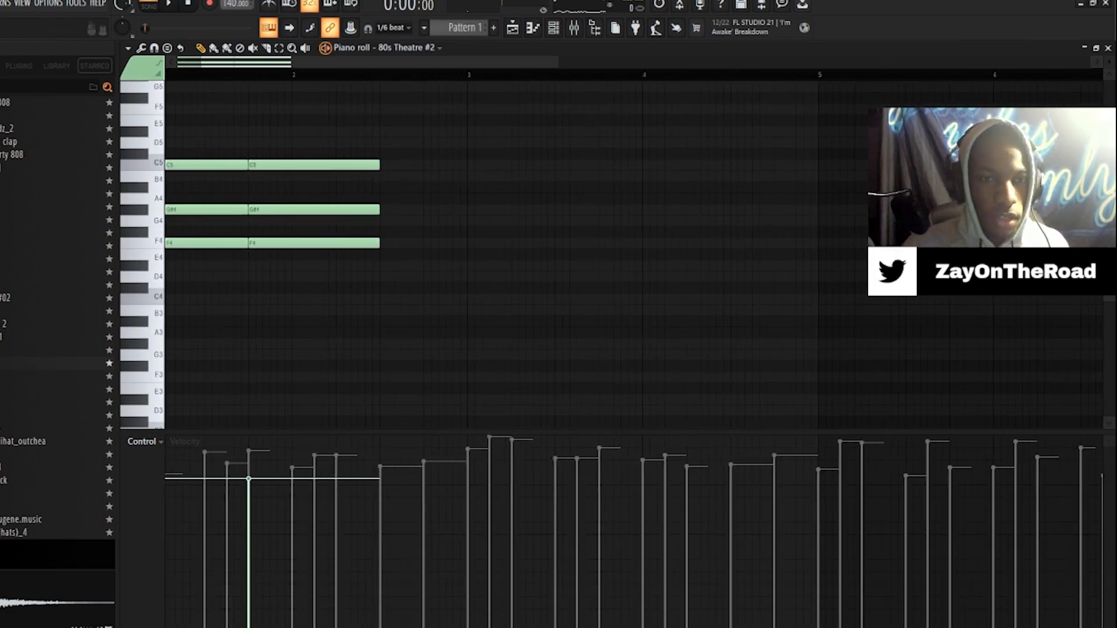
pyautogui.press('space')
pyautogui.press('space')
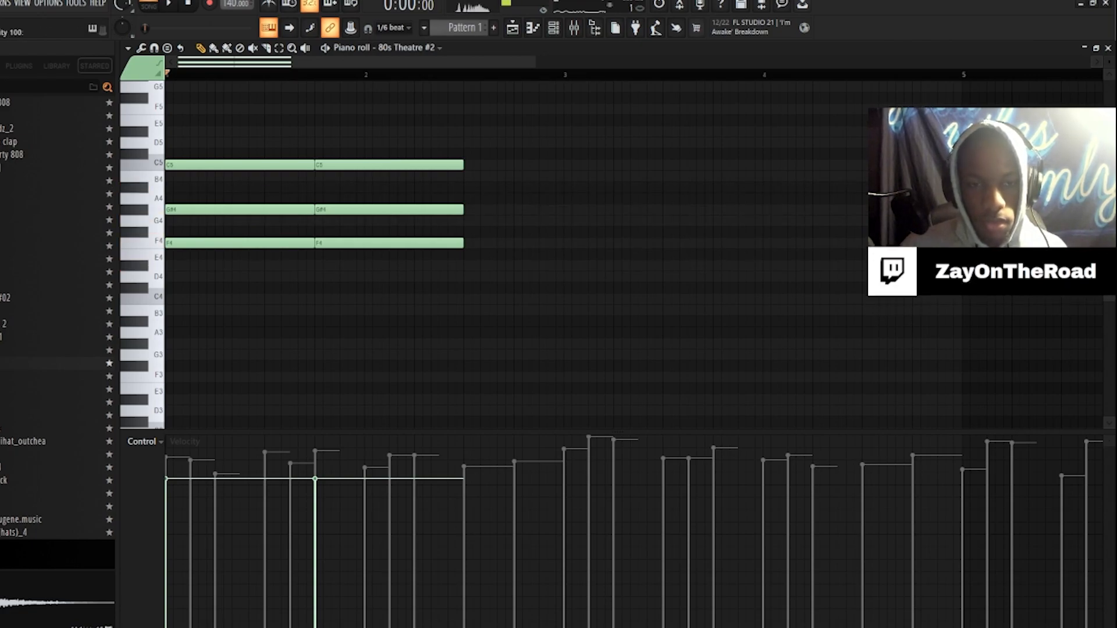
# Step: Lower the second chord's middle note to G4, compress both chords to half a bar each, and duplicate the pair through bar 2
pyautogui.moveTo(389, 209); pyautogui.dragTo(388, 187)
pyautogui.scroll(-5, 389, 198)
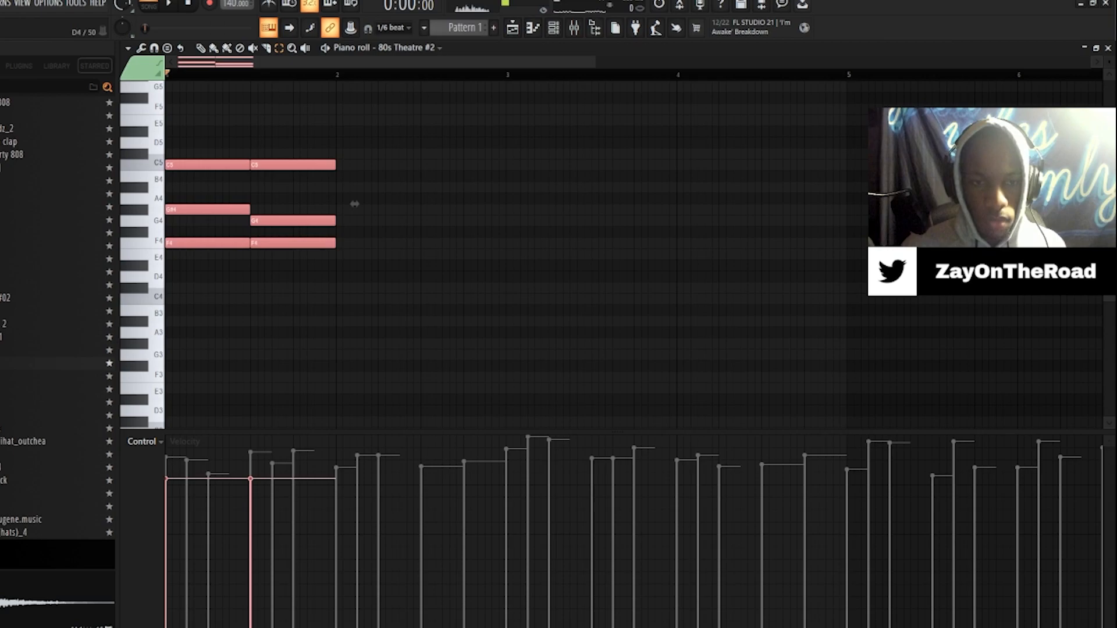
pyautogui.scroll(-3, 354, 203)
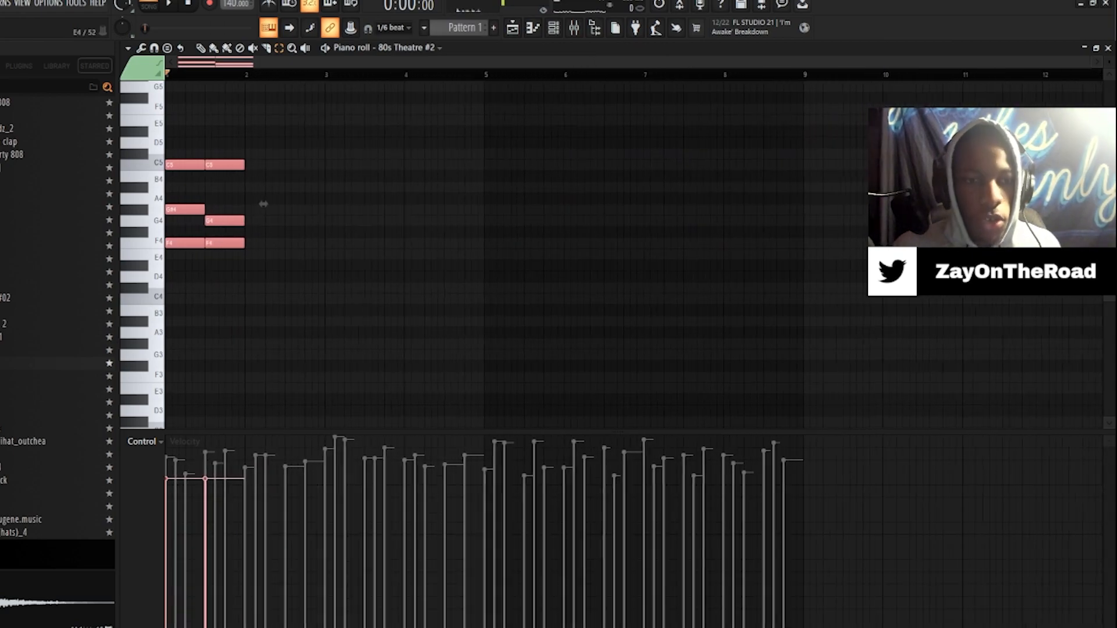
pyautogui.hotkey('ctrl', 'b')
pyautogui.click(341, 204)
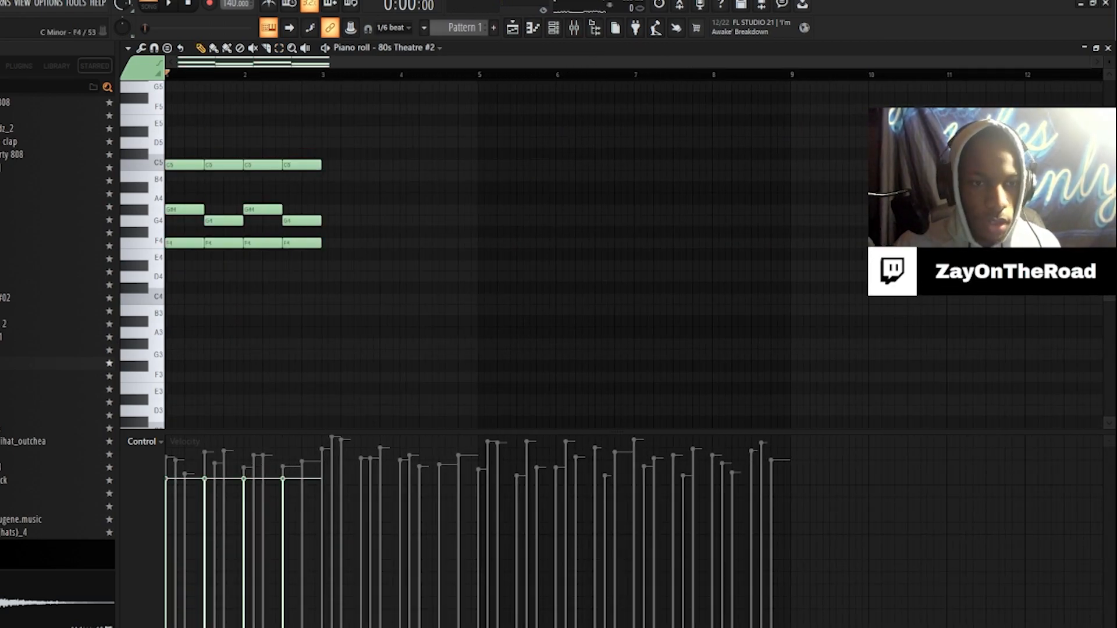
# Step: Play back the four-chord progression together with the melody and review its notes
pyautogui.press('space')
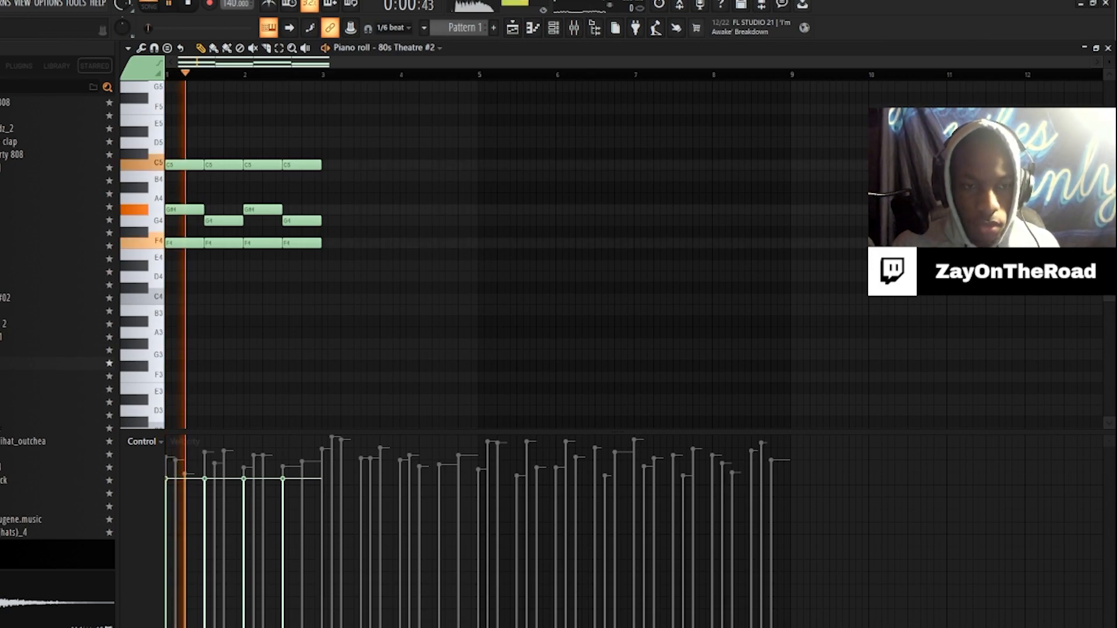
pyautogui.scroll(-1, 436, 256)
pyautogui.scroll(2, 436, 256)
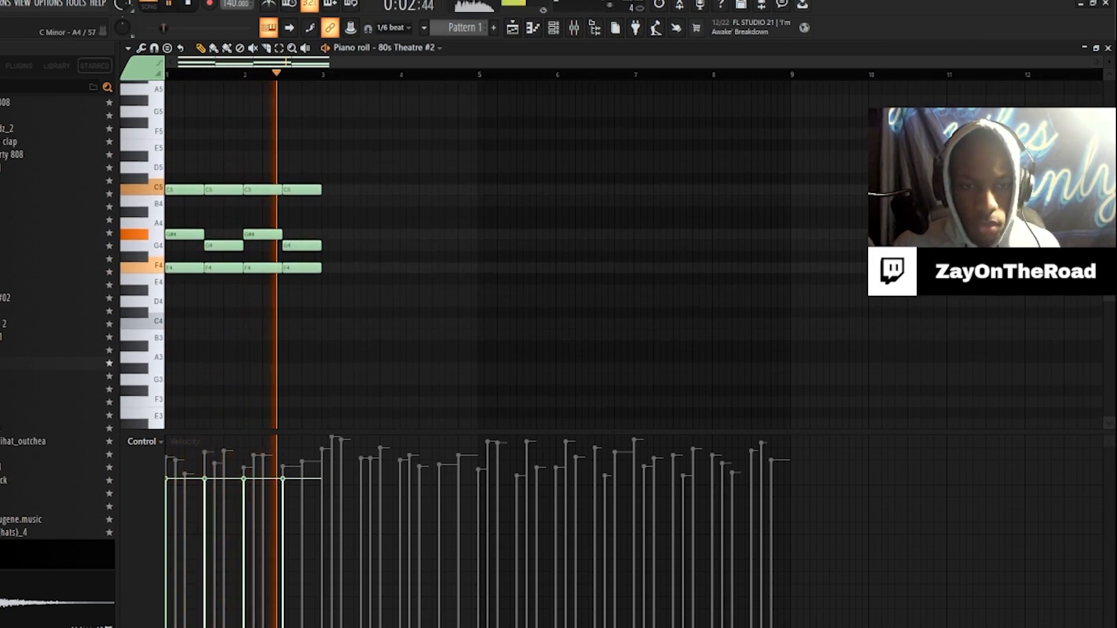
pyautogui.press('space')
pyautogui.scroll(6, 436, 256)
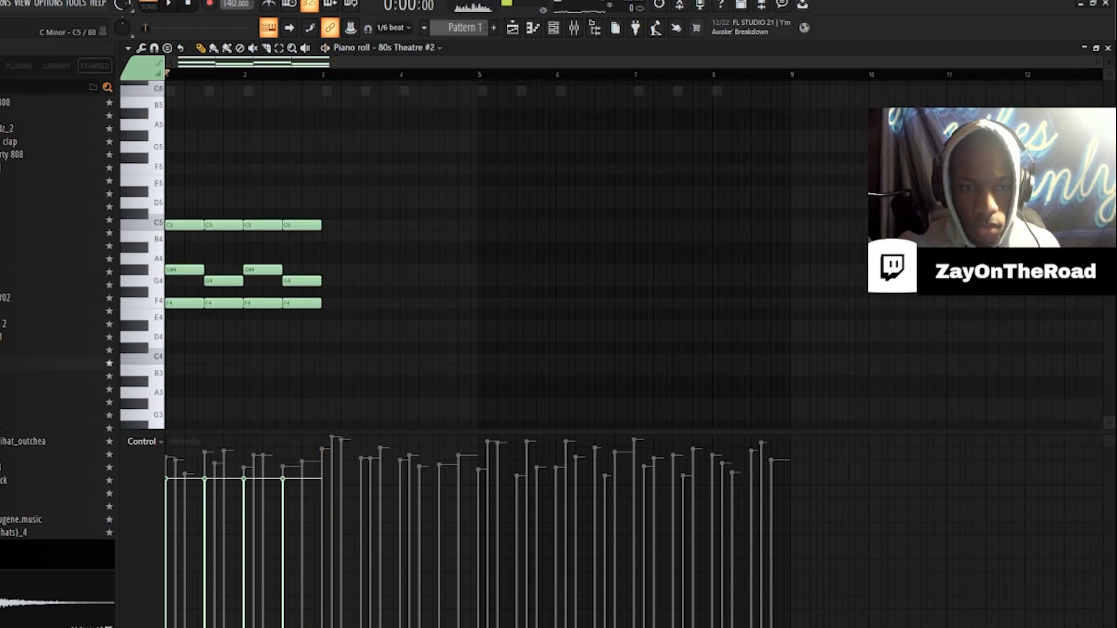
# Step: Switch off the delay in the 80s Theatre #2 channel's FLEX instrument and listen to the pattern
pyautogui.press('F6')
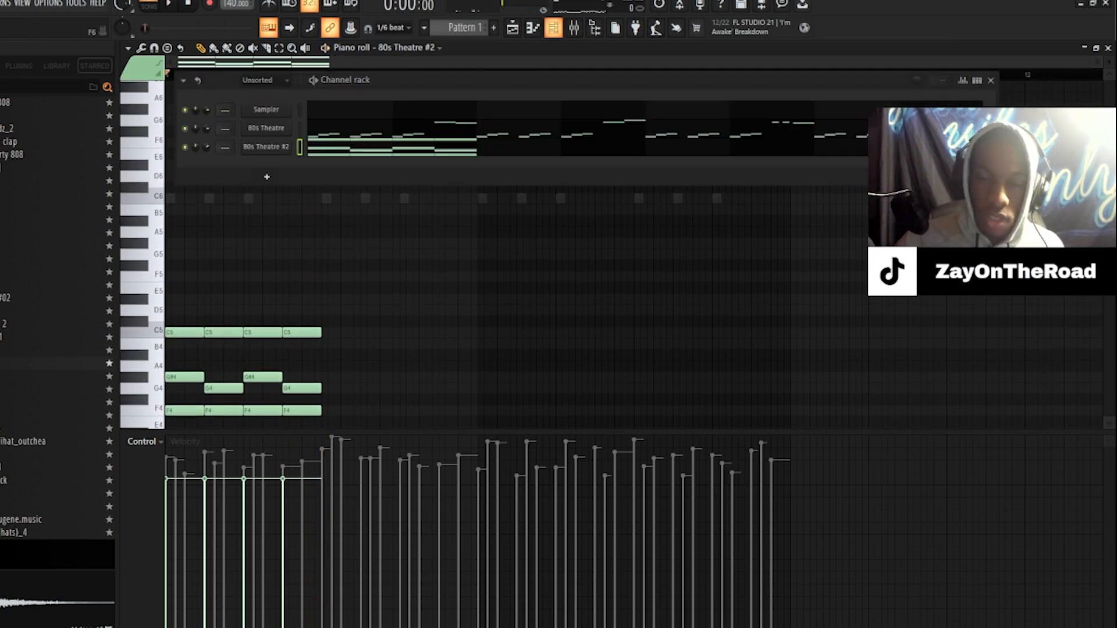
pyautogui.click(266, 146)
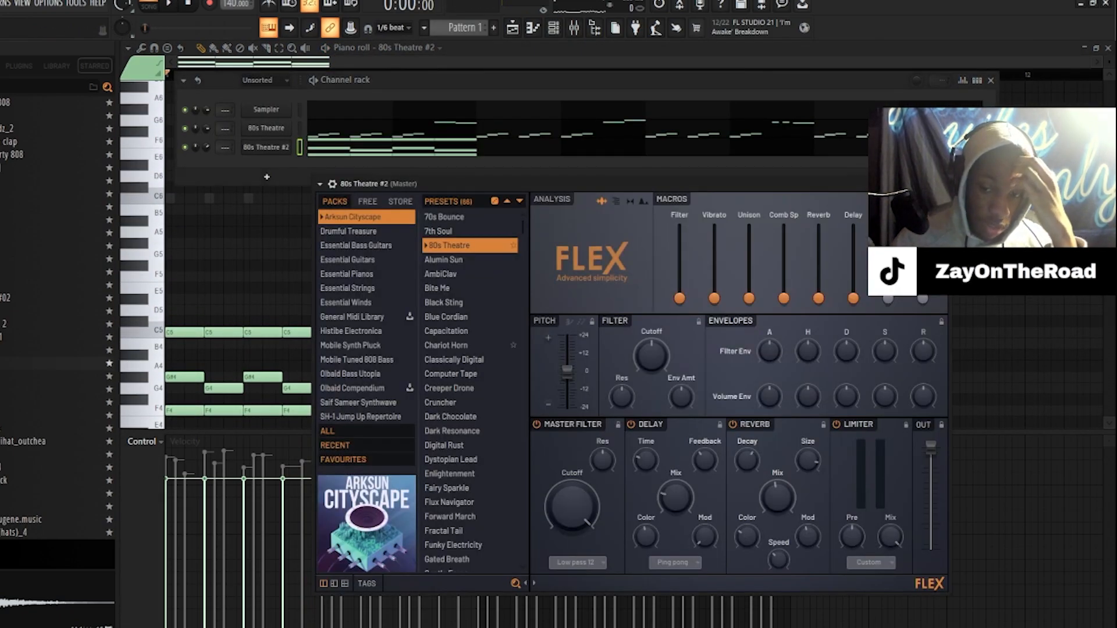
pyautogui.press('space')
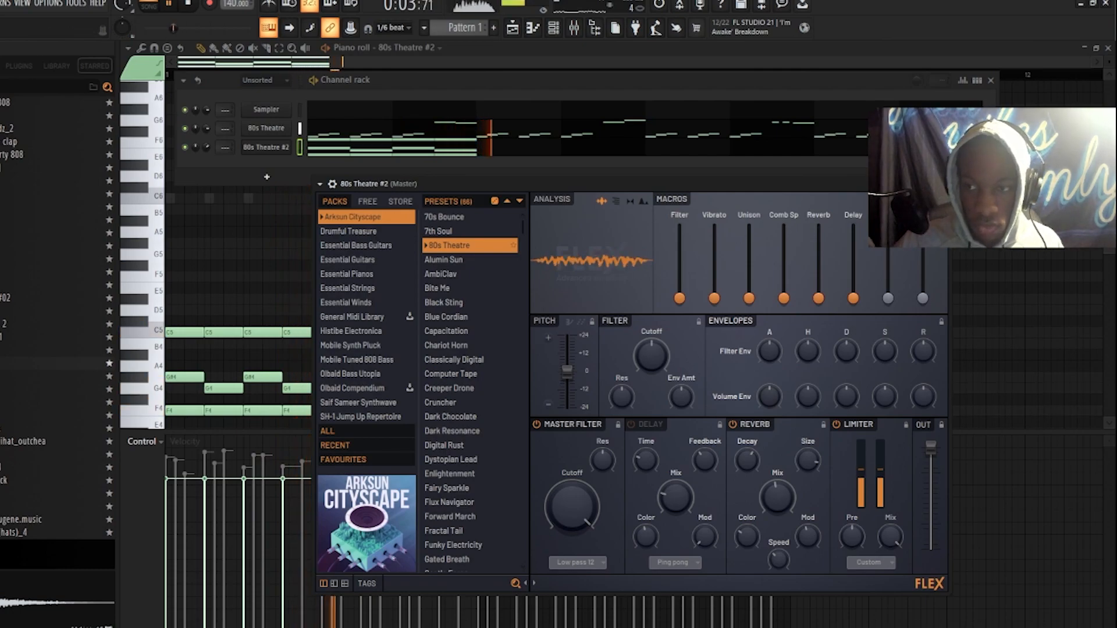
pyautogui.click(940, 184)
pyautogui.press('space')
# Step: Lower the whole 80s Theatre melody one octave in its piano roll and play it back
pyautogui.rightClick(272, 128)
pyautogui.click(276, 128)
pyautogui.rightClick(272, 128)
pyautogui.click(320, 127)
pyautogui.press('space')
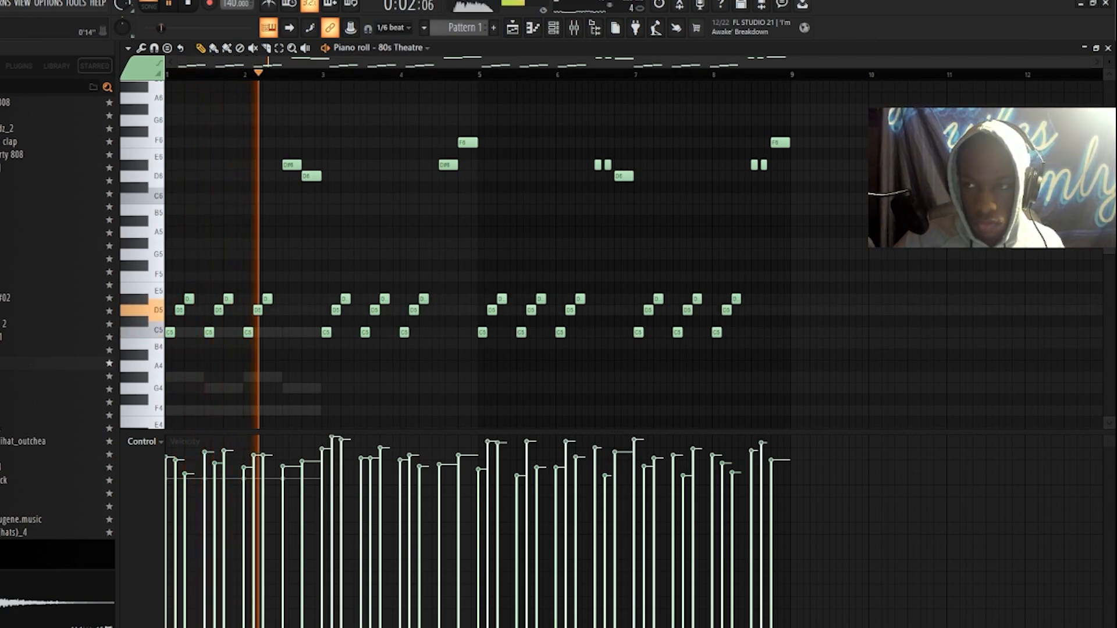
pyautogui.press('F7')
pyautogui.press('space')
# Step: Try the 80s Theatre #2 chords one octave lower and play them with the melody
pyautogui.rightClick(275, 146)
pyautogui.click(317, 148)
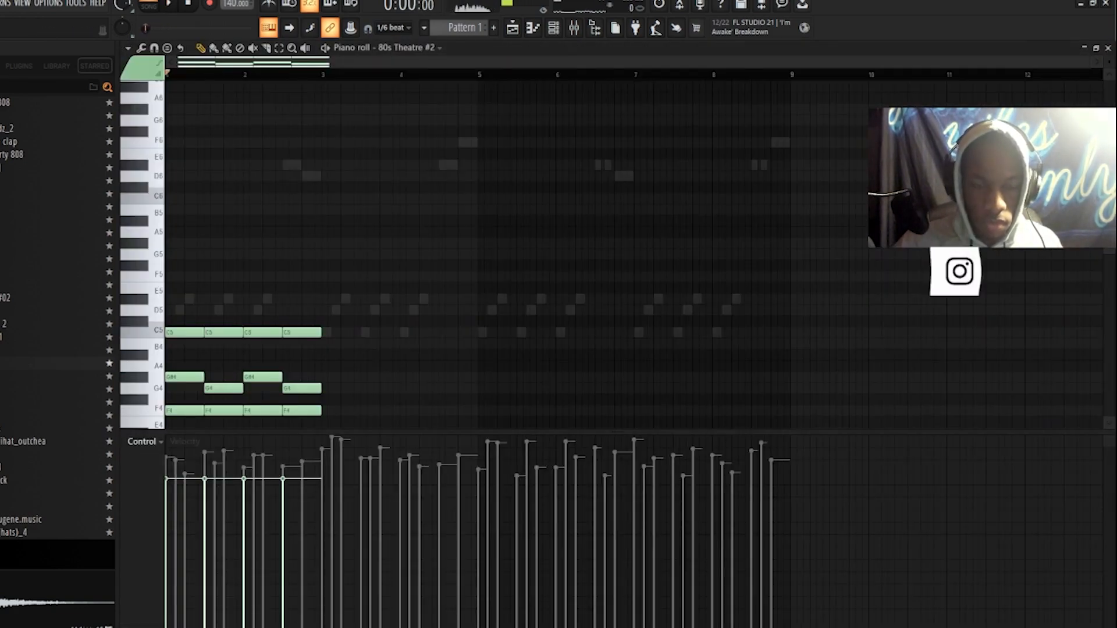
pyautogui.hotkey('ctrl', 'Down')
pyautogui.scroll(-3, 320, 194)
pyautogui.press('space')
pyautogui.scroll(-5, 523, 256)
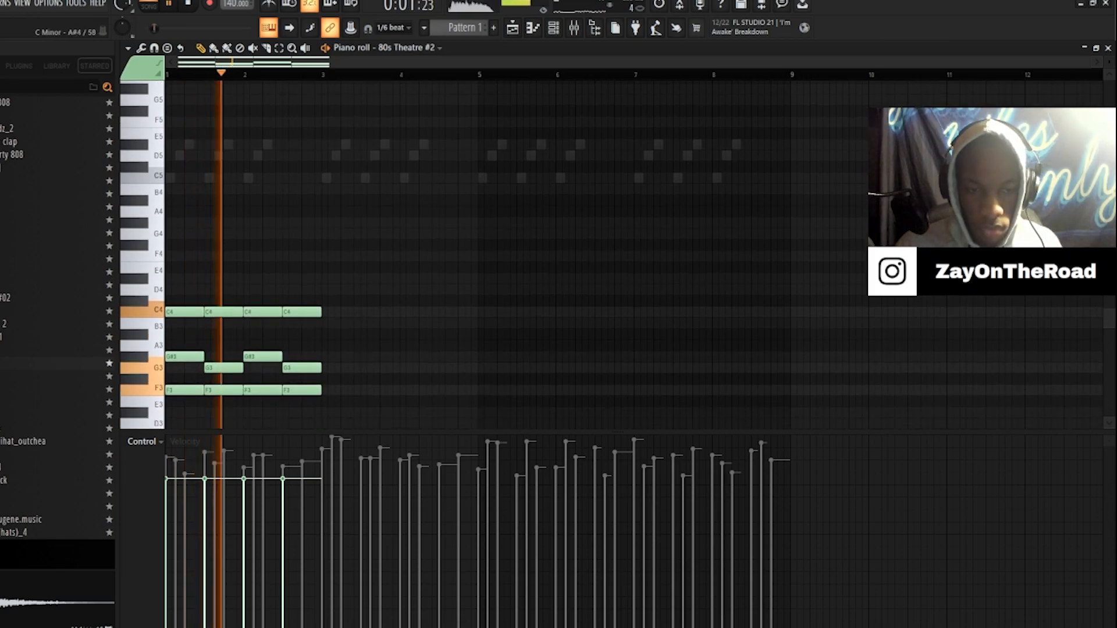
pyautogui.press('F7')
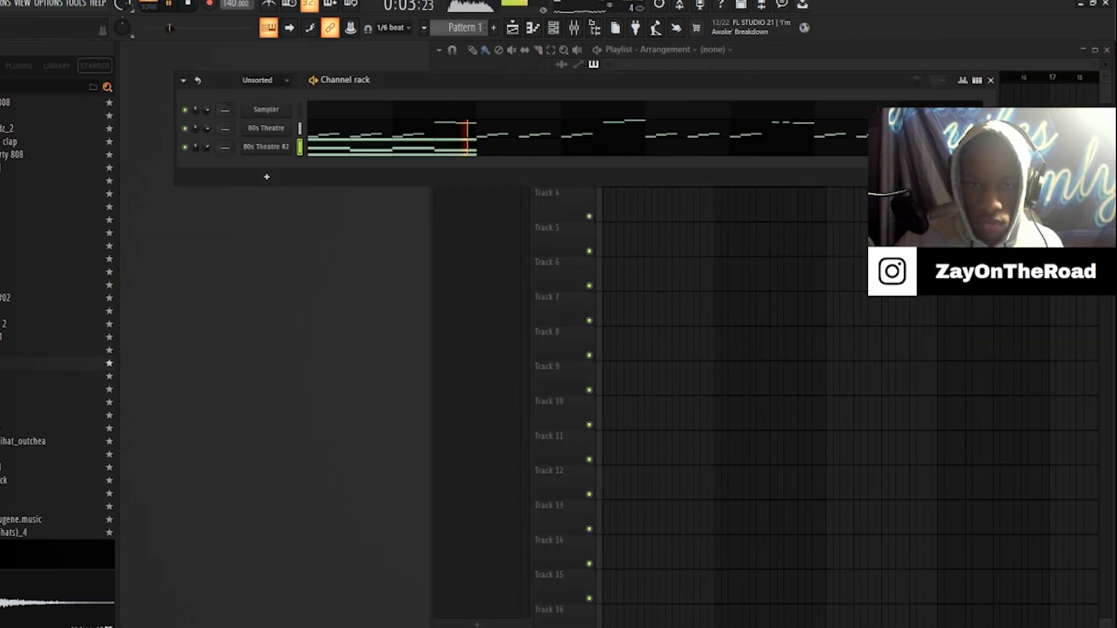
pyautogui.press('space')
# Step: Raise the 80s Theatre #2 chords back up one octave in their piano roll
pyautogui.rightClick(276, 145)
pyautogui.click(318, 148)
pyautogui.hotkey('ctrl', 'Up')
pyautogui.scroll(6, 524, 256)
# Step: Bring the 80s Theatre #2 FLEX window fully into view and switch between the two 80s Theatre channels in the channel rack
pyautogui.press('F6')
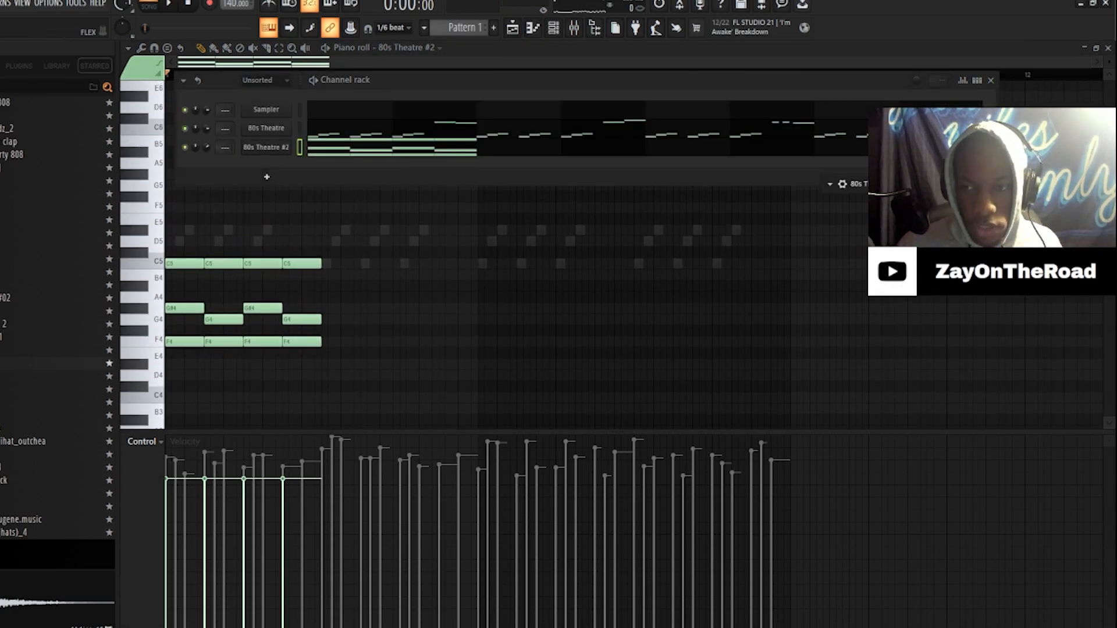
pyautogui.moveTo(931, 183); pyautogui.dragTo(443, 156)
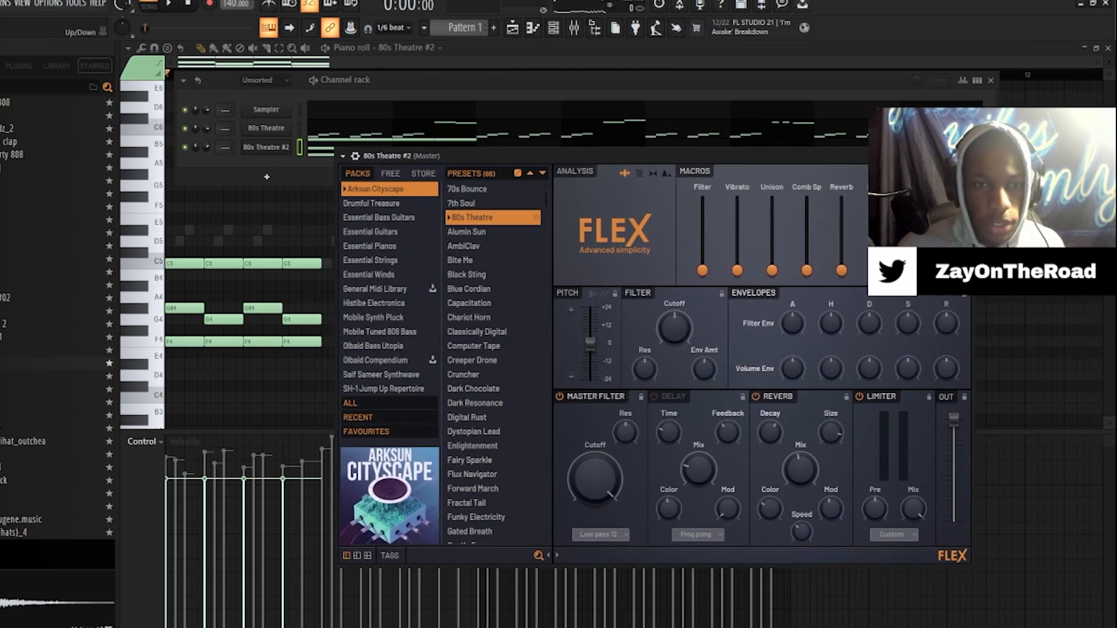
pyautogui.click(300, 128)
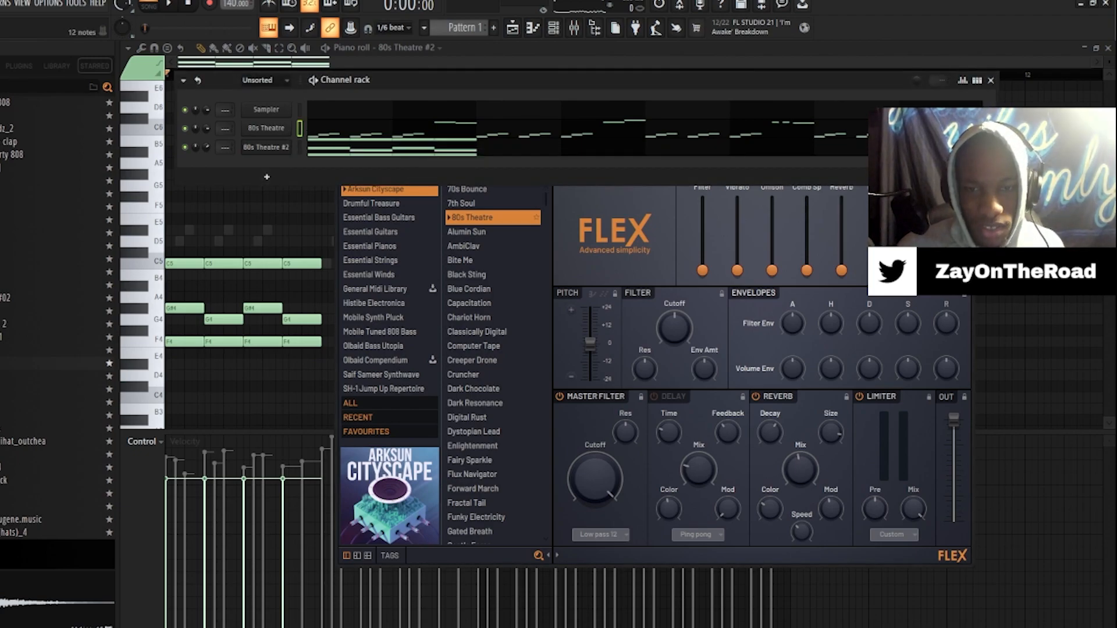
pyautogui.click(266, 147)
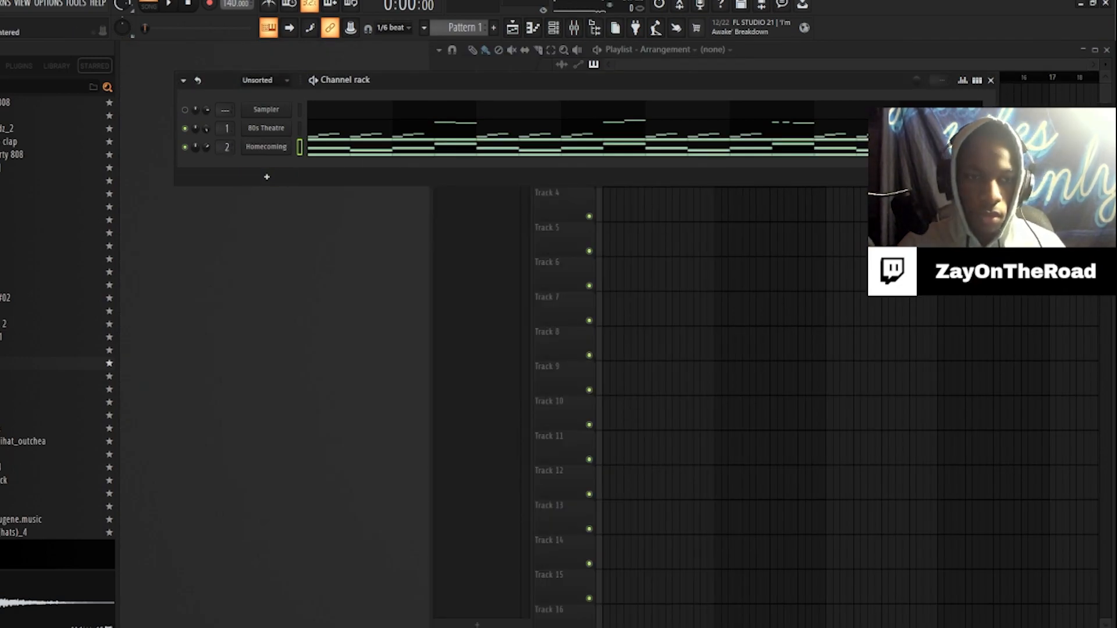
# Step: Solo the Homecoming channel and play its chords alone
pyautogui.rightClick(185, 147)
pyautogui.click(200, 155)
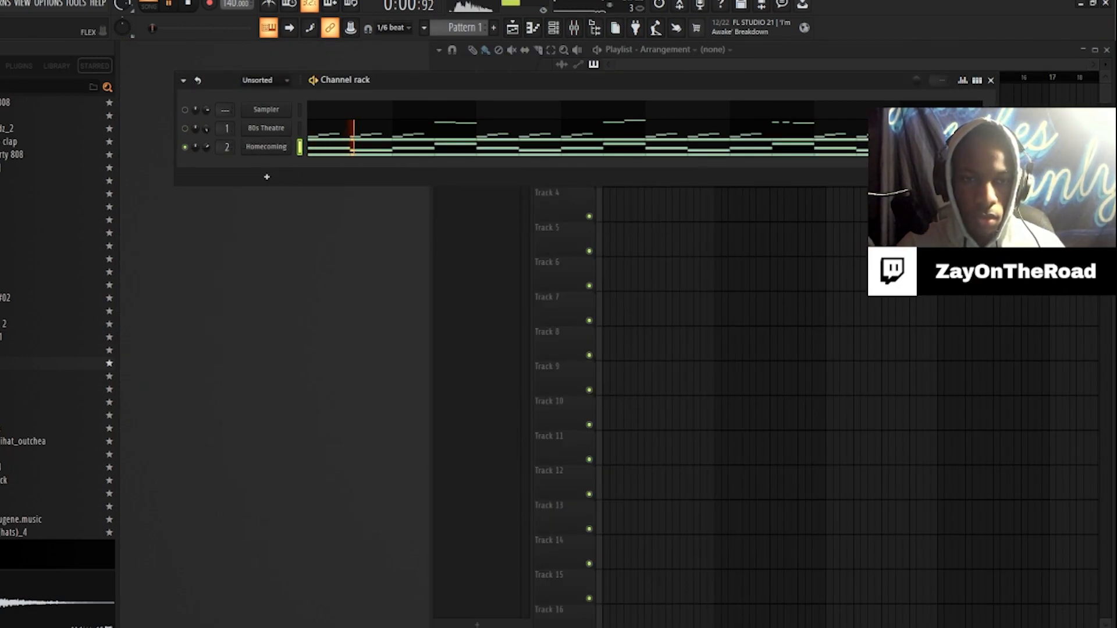
pyautogui.press('space')
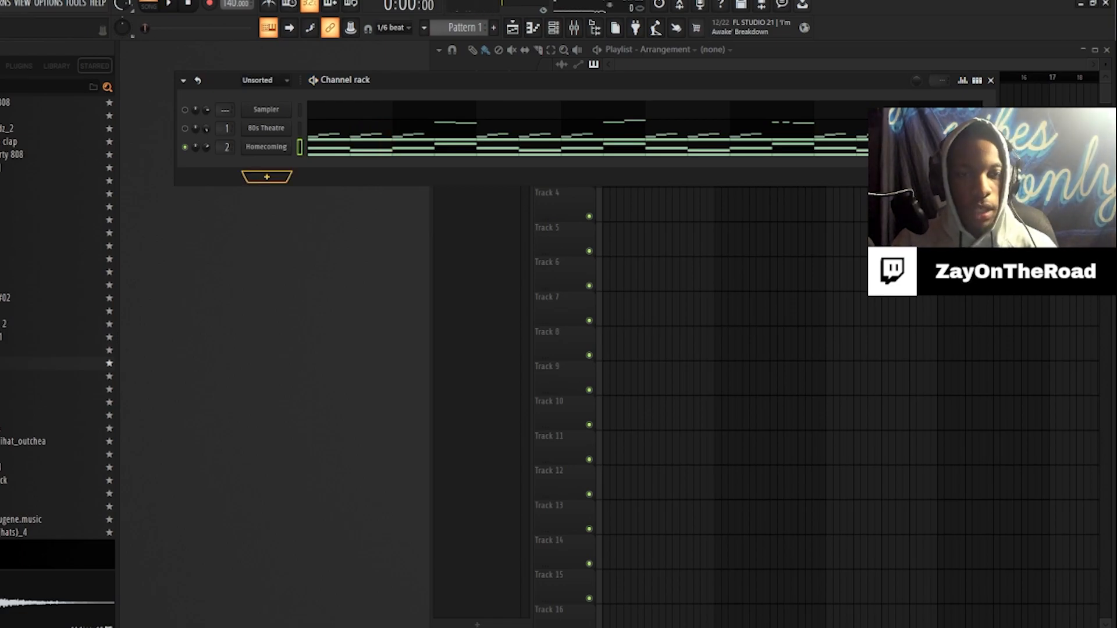
# Step: Examine the 80s Theatre melody and the Homecoming chords in their piano rolls
pyautogui.rightClick(267, 128)
pyautogui.click(315, 128)
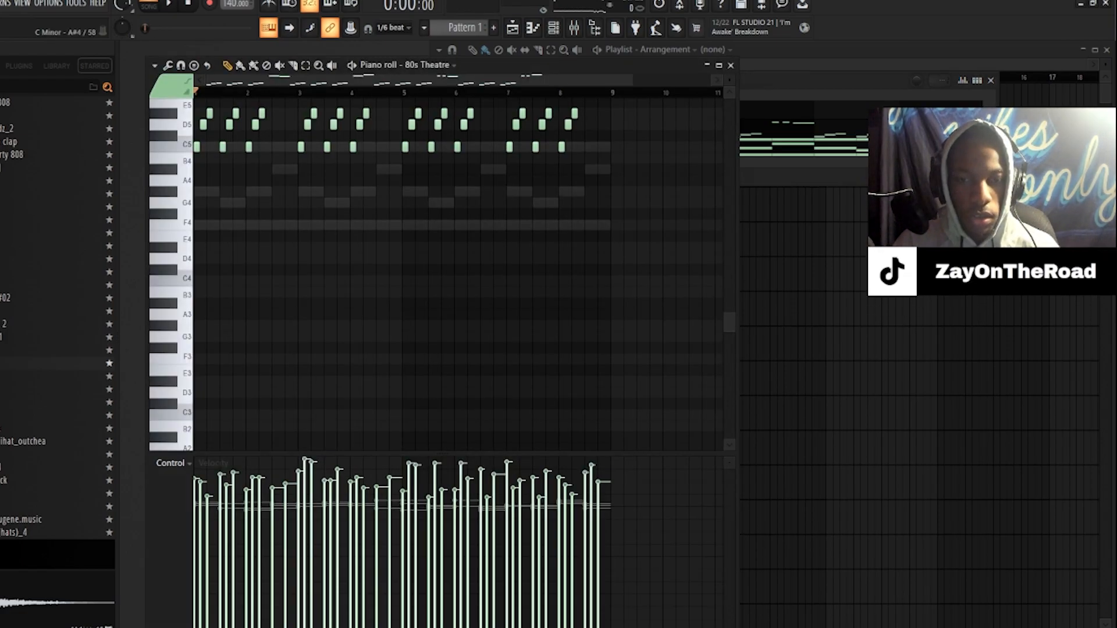
pyautogui.scroll(4, 436, 274)
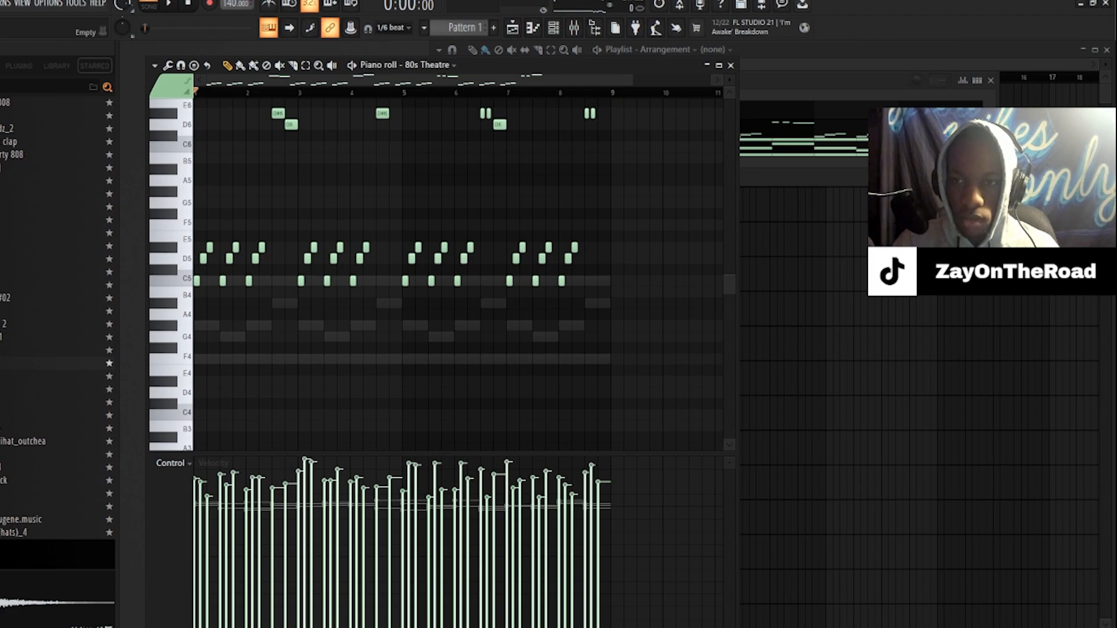
pyautogui.click(730, 65)
pyautogui.rightClick(285, 145)
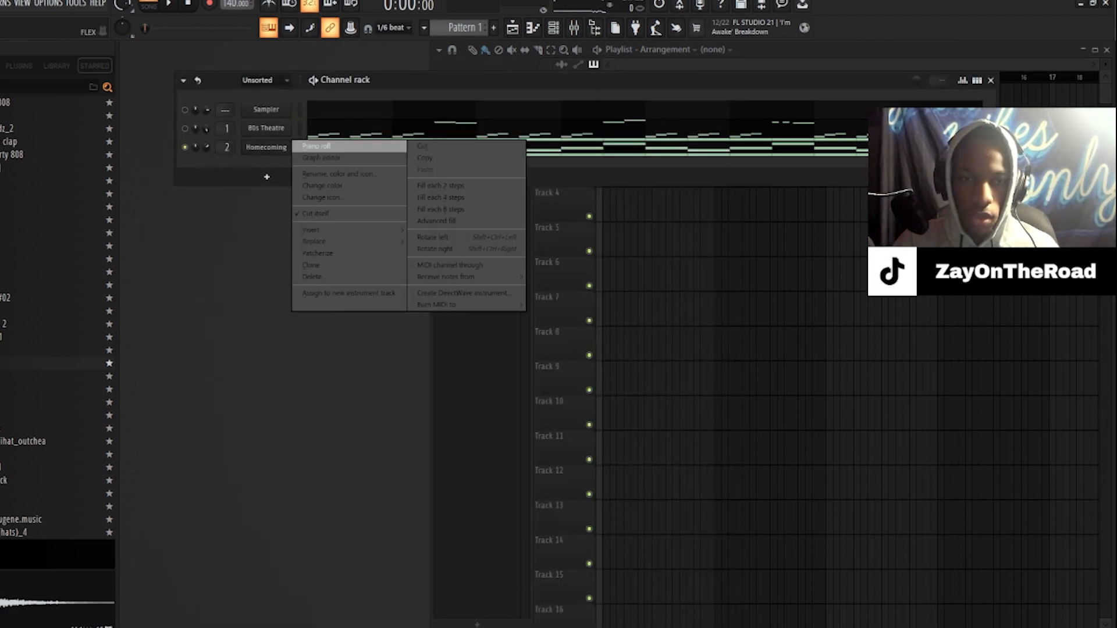
pyautogui.click(315, 146)
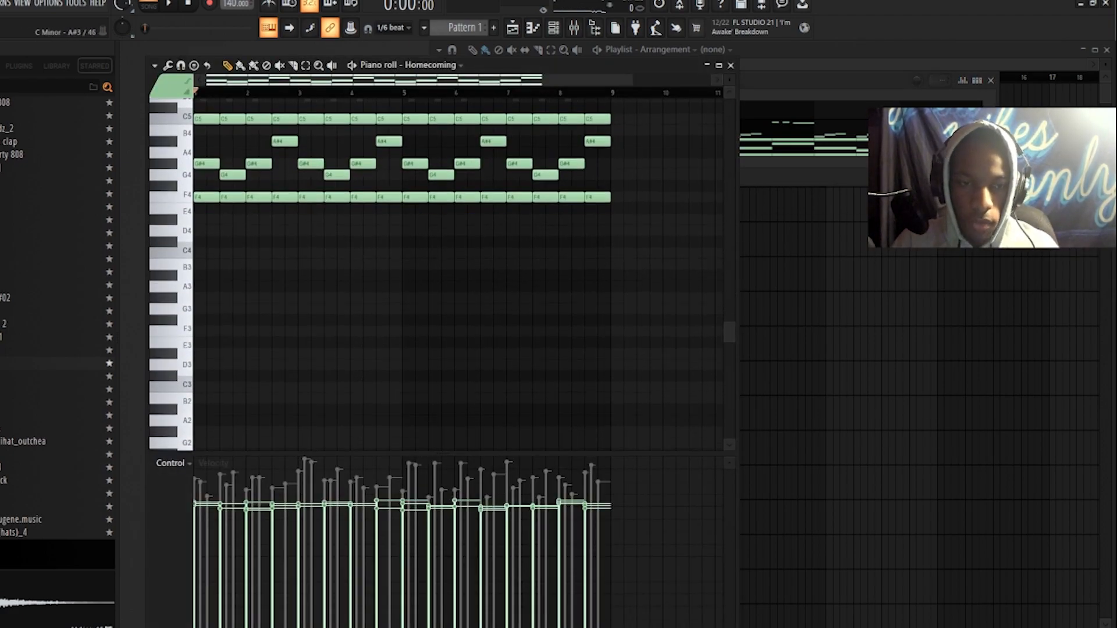
pyautogui.scroll(3, 349, 269)
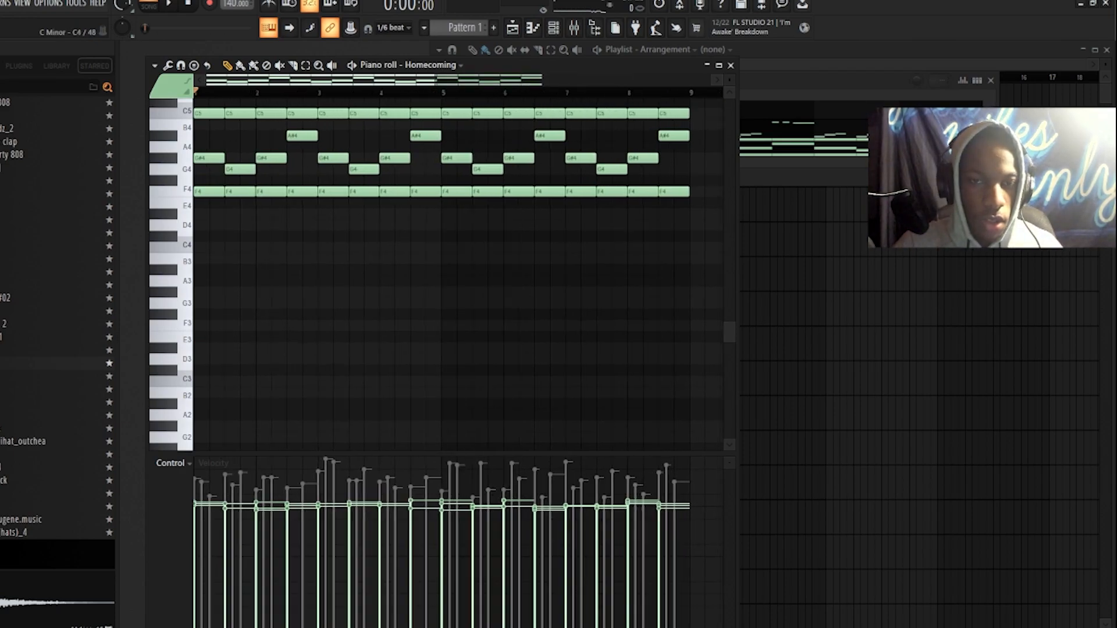
# Step: Maximize the Homecoming piano roll and add a half-bar A#3 note at the start of bar 1 below the chords
pyautogui.click(718, 65)
pyautogui.scroll(1, 500, 262)
pyautogui.scroll(-4, 501, 291)
pyautogui.moveTo(178, 298); pyautogui.dragTo(169, 297)
pyautogui.rightClick(169, 298)
pyautogui.click(169, 287)
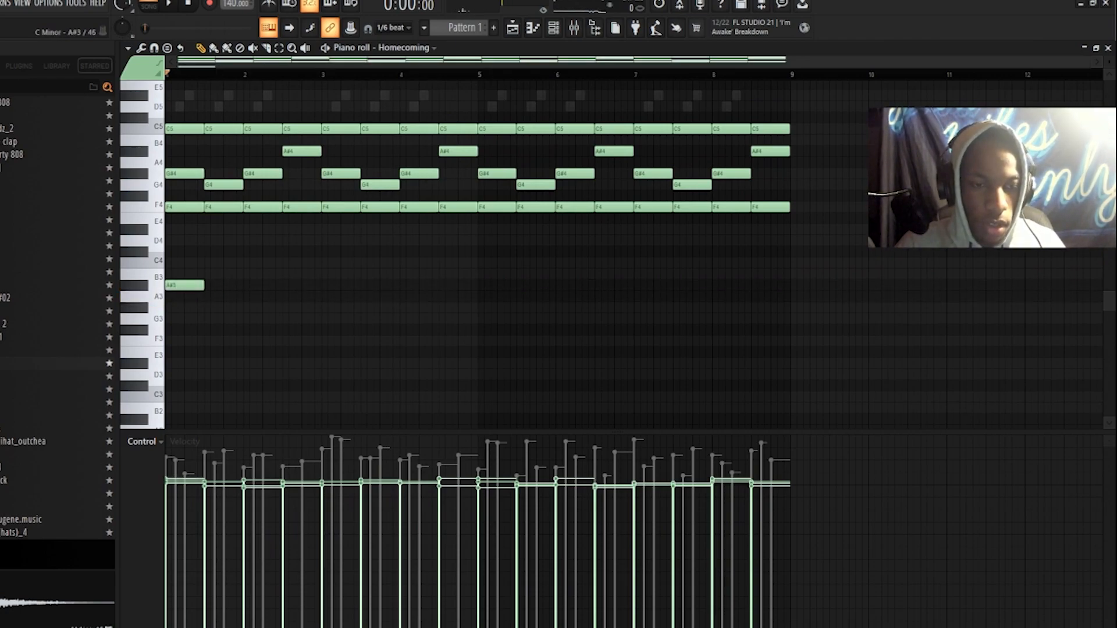
# Step: Lengthen the A#3 note to one and a half bars so it ends in the middle of bar 2
pyautogui.scroll(5, 170, 286)
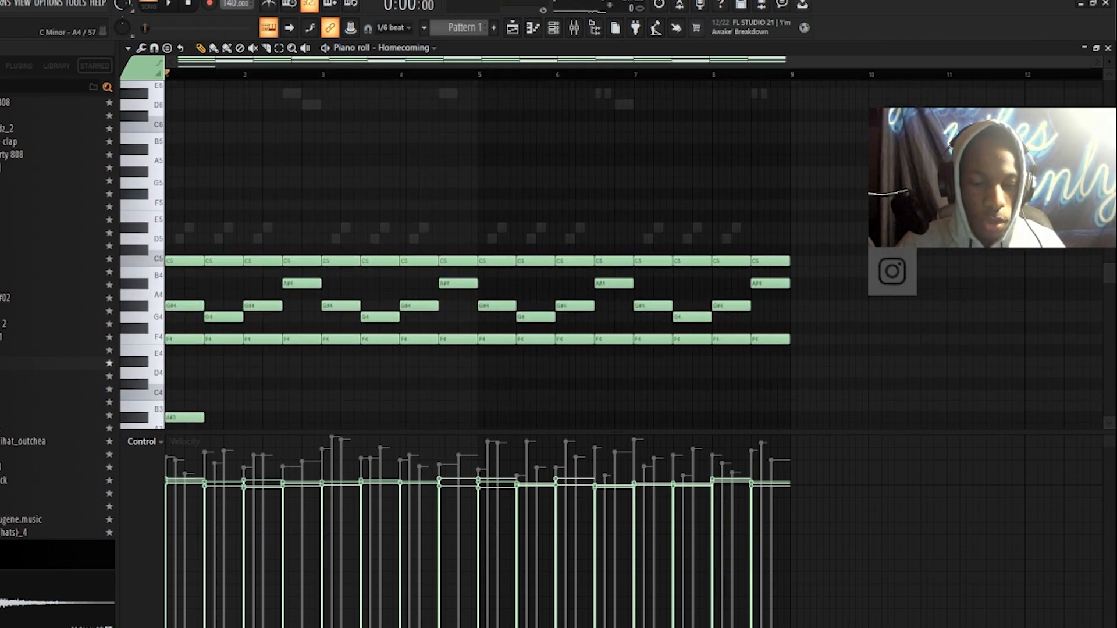
pyautogui.scroll(-2, 169, 291)
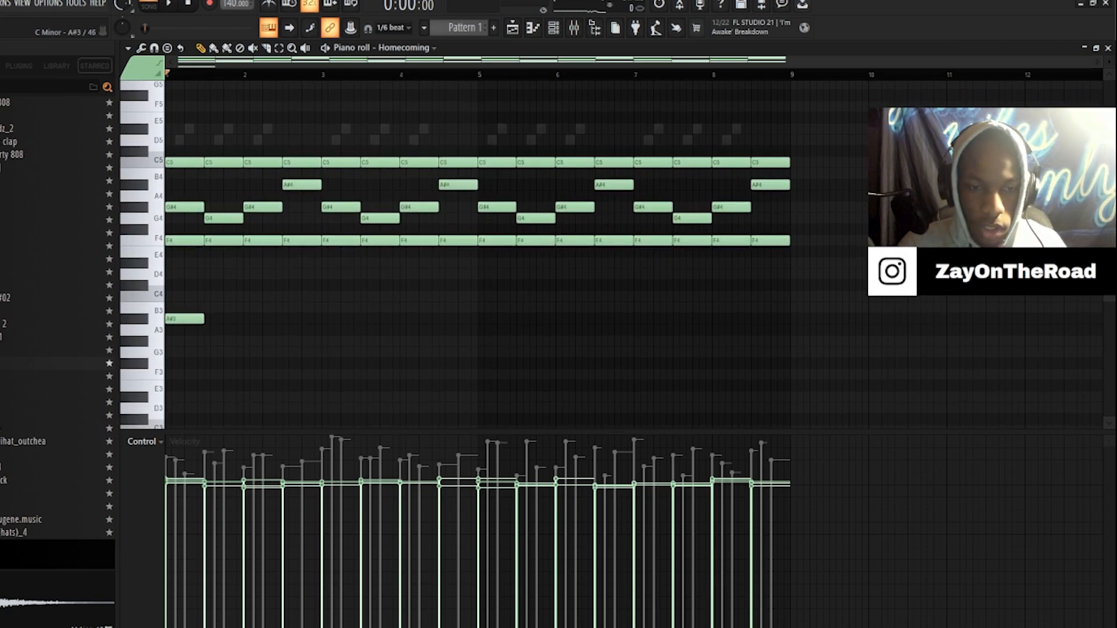
pyautogui.moveTo(203, 319); pyautogui.dragTo(285, 318)
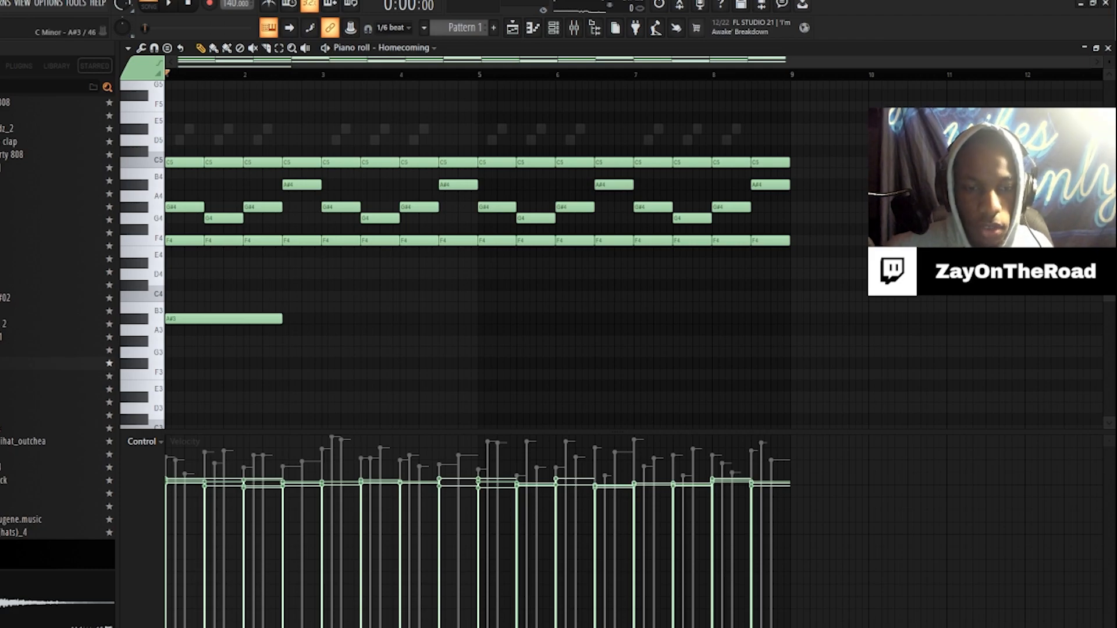
pyautogui.scroll(-4, 454, 253)
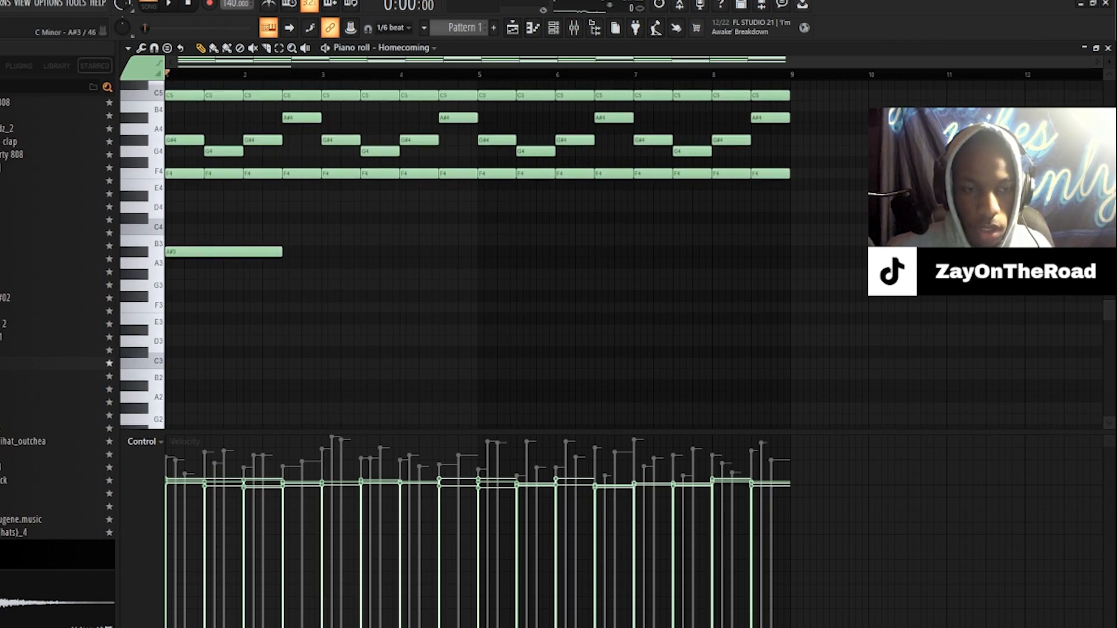
pyautogui.click(285, 264)
pyautogui.rightClick(285, 263)
pyautogui.scroll(-3, 454, 253)
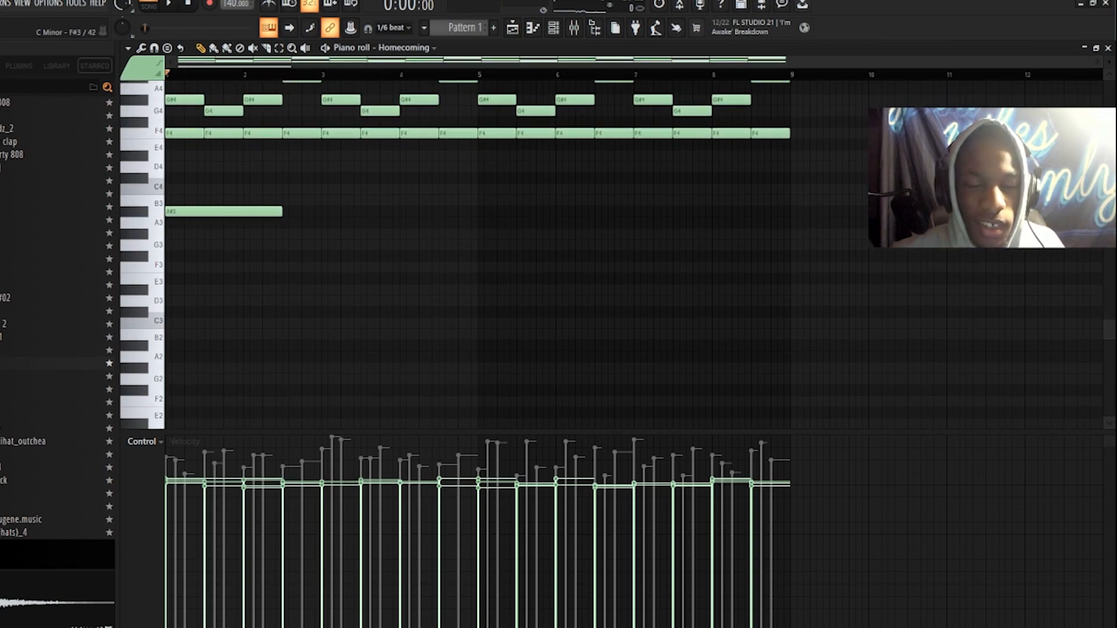
pyautogui.scroll(4, 454, 260)
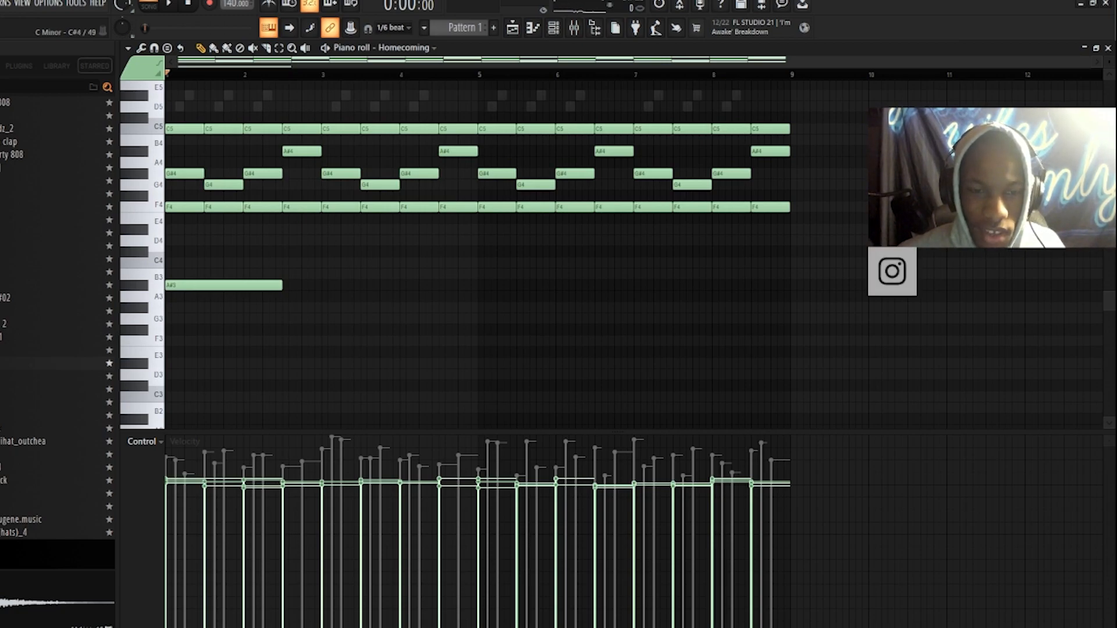
pyautogui.scroll(3, 454, 261)
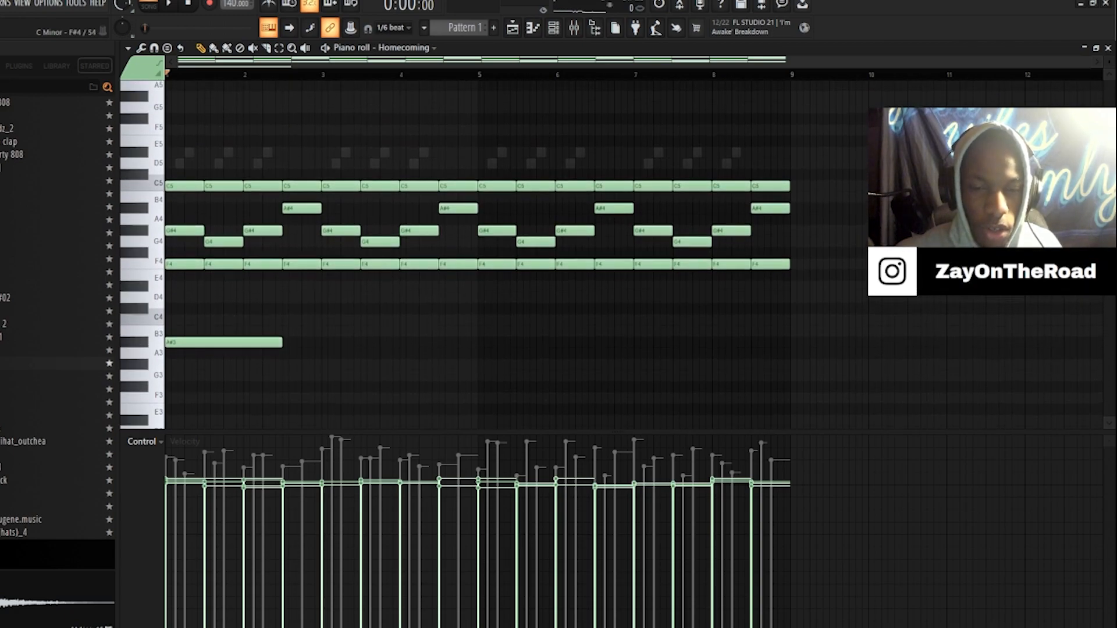
pyautogui.scroll(-2, 454, 260)
pyautogui.scroll(2, 454, 260)
pyautogui.scroll(2, 454, 261)
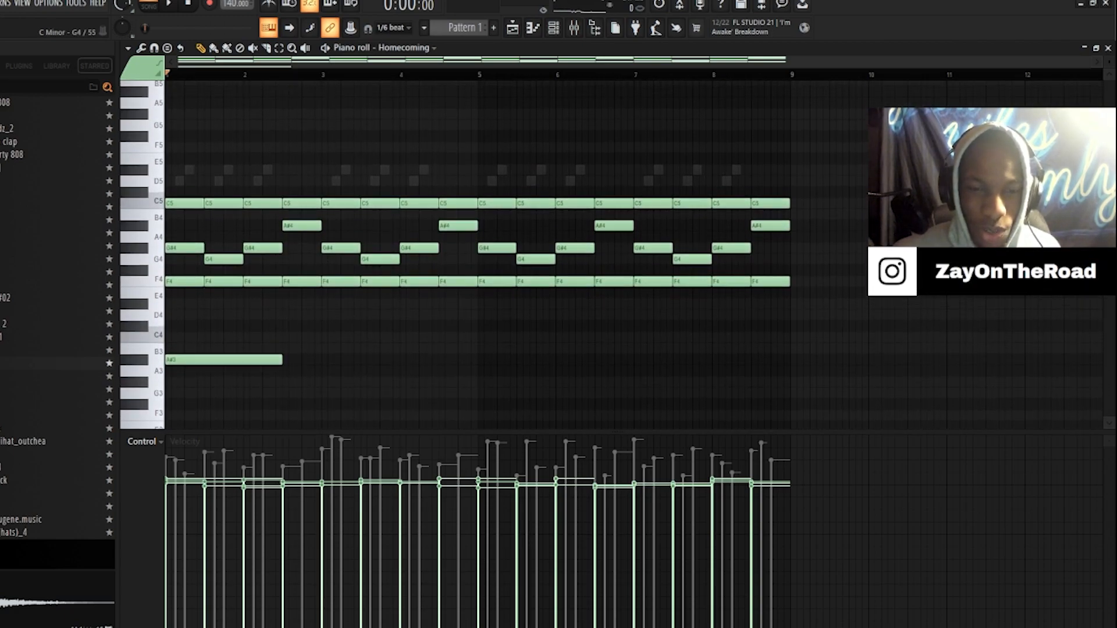
pyautogui.scroll(-1, 454, 261)
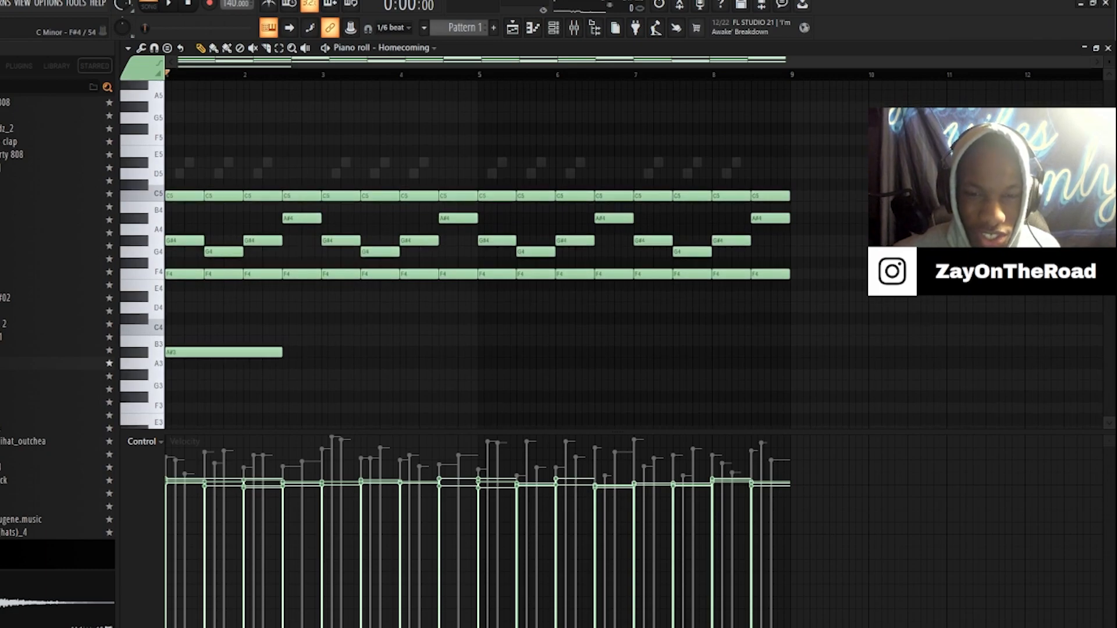
# Step: Audition candidate notes around D4 live on the Homecoming instrument to find pitches for the low line
pyautogui.press('d')
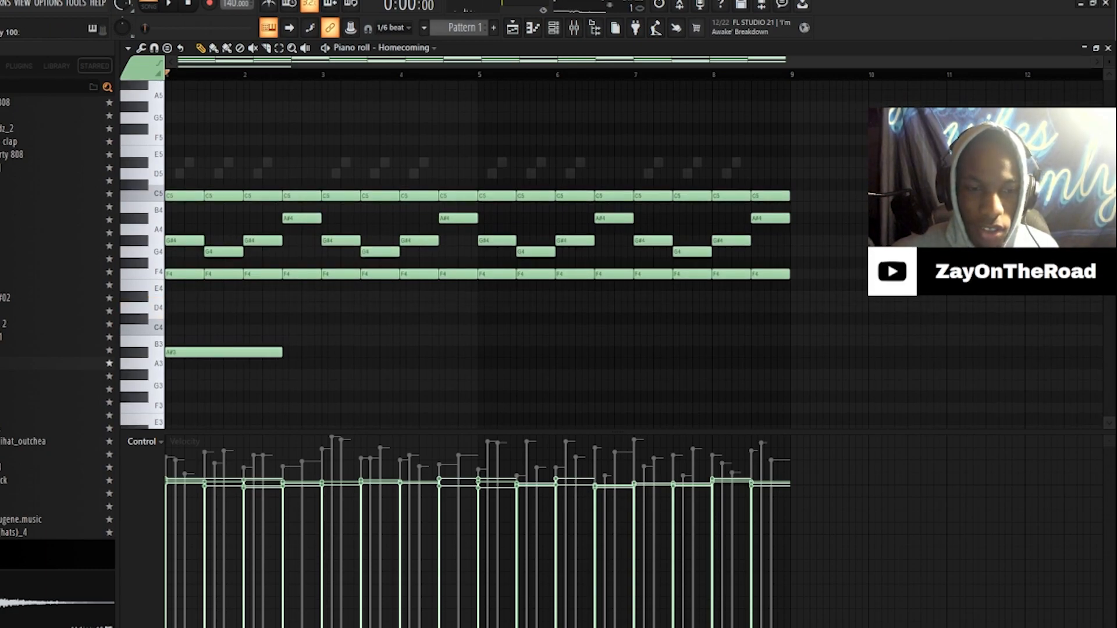
pyautogui.press('x')
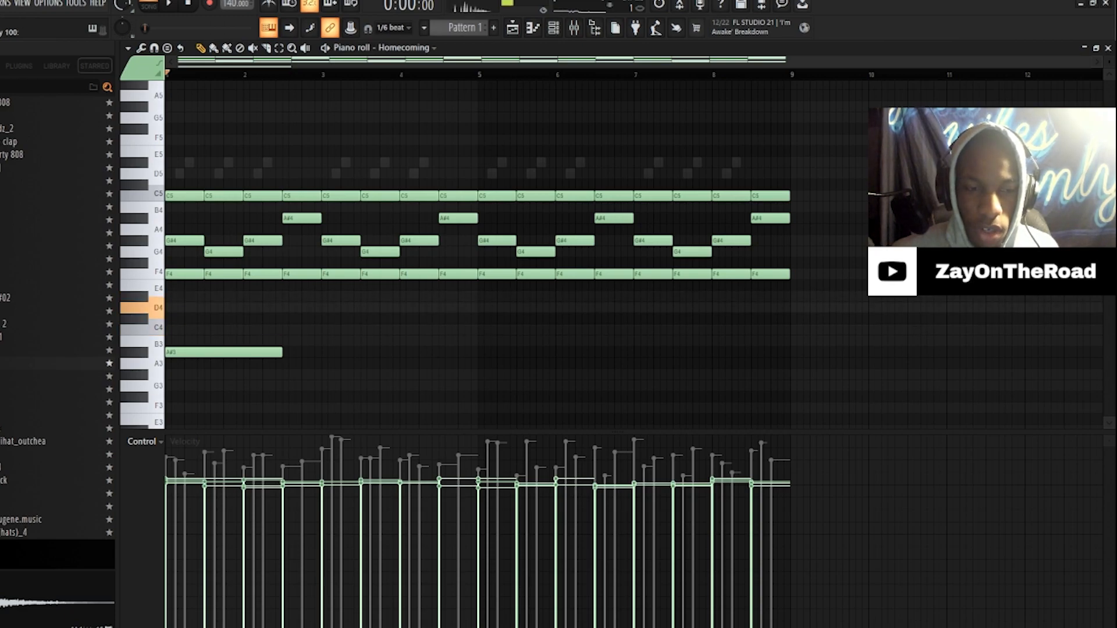
pyautogui.press('x')
pyautogui.press('d')
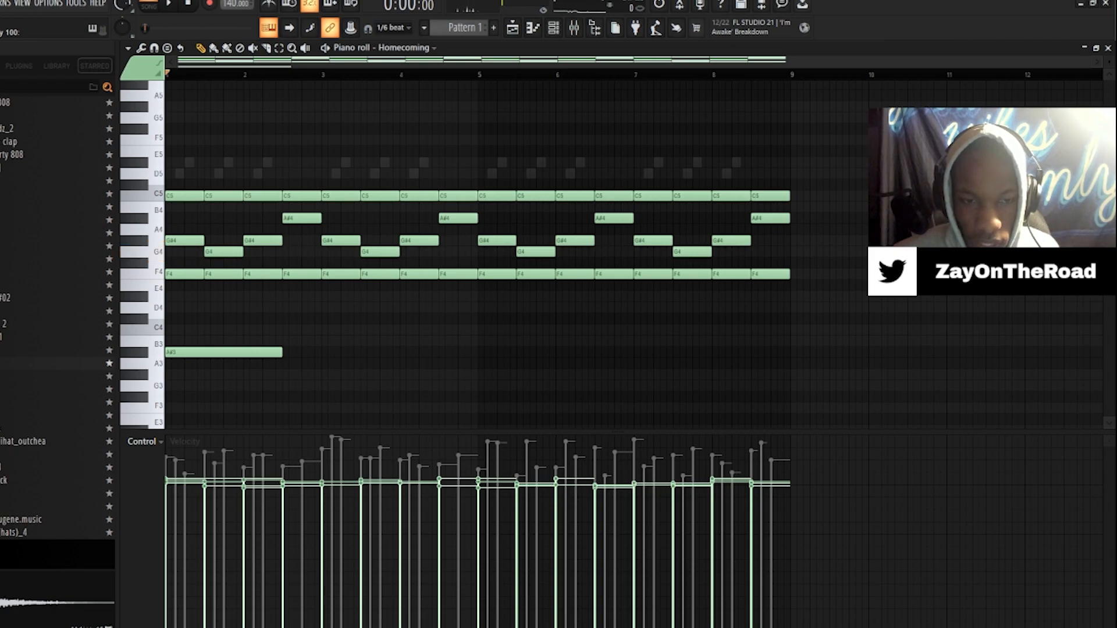
pyautogui.press('z')
pyautogui.press('x')
pyautogui.press('z')
pyautogui.press('x')
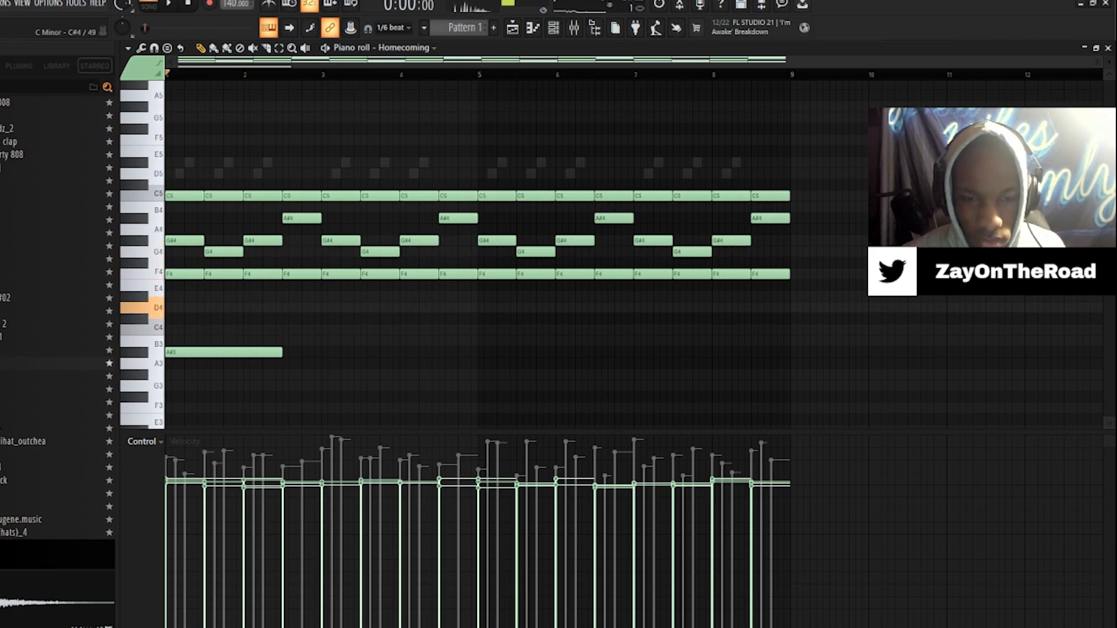
pyautogui.press('x')
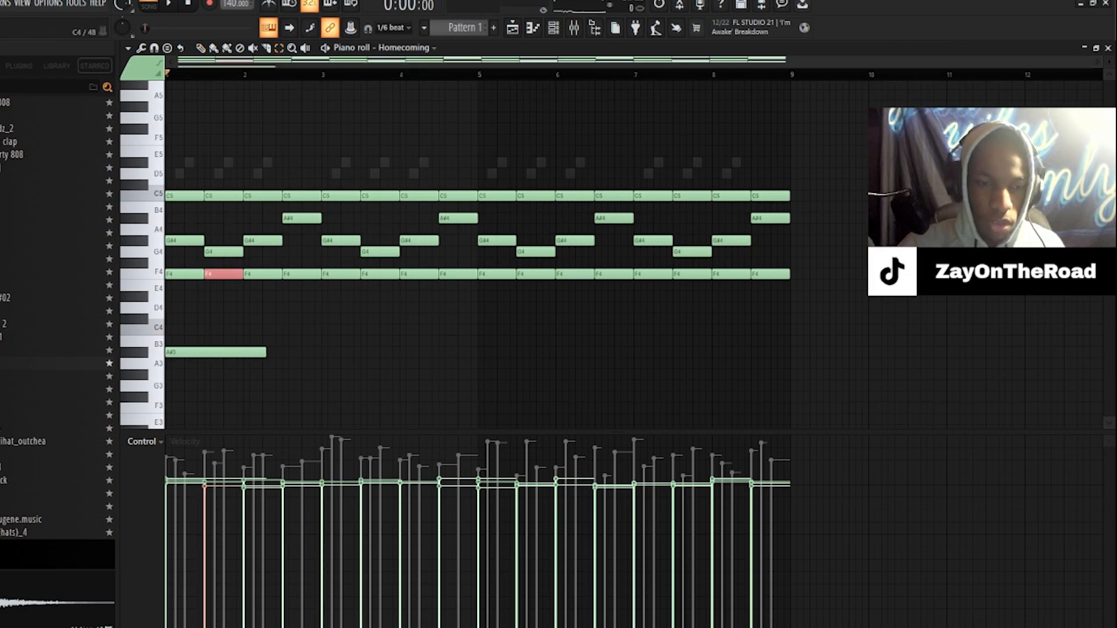
# Step: Move the low A#3 note down an octave to A#2, shorten it to one bar, and play the pattern
pyautogui.moveTo(212, 352); pyautogui.dragTo(213, 438)
pyautogui.press('space')
pyautogui.scroll(-5, 477, 256)
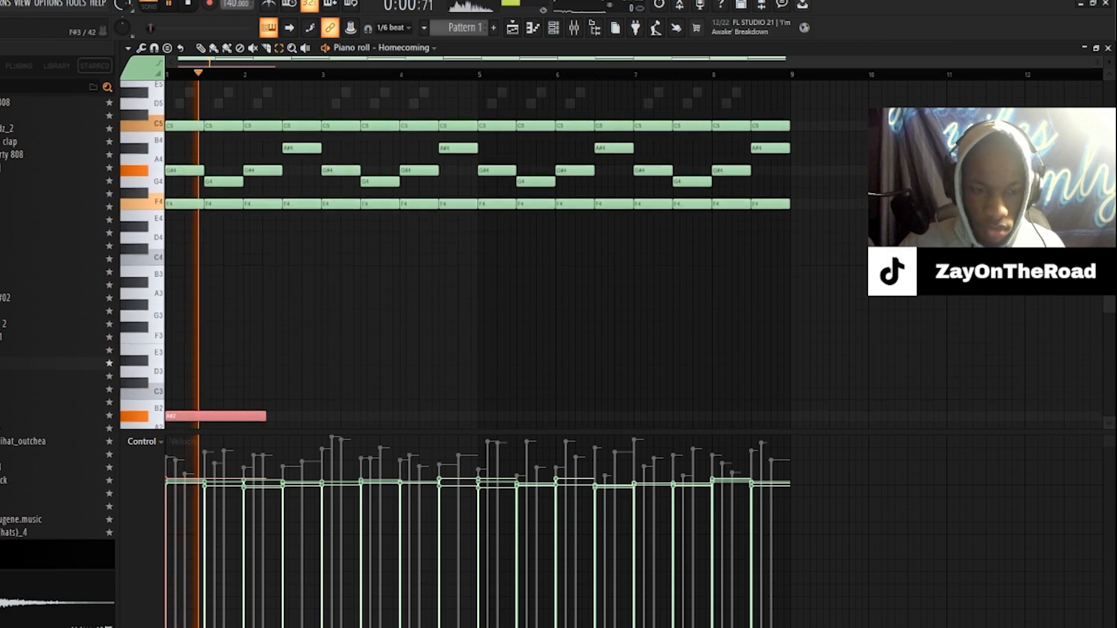
pyautogui.press('space')
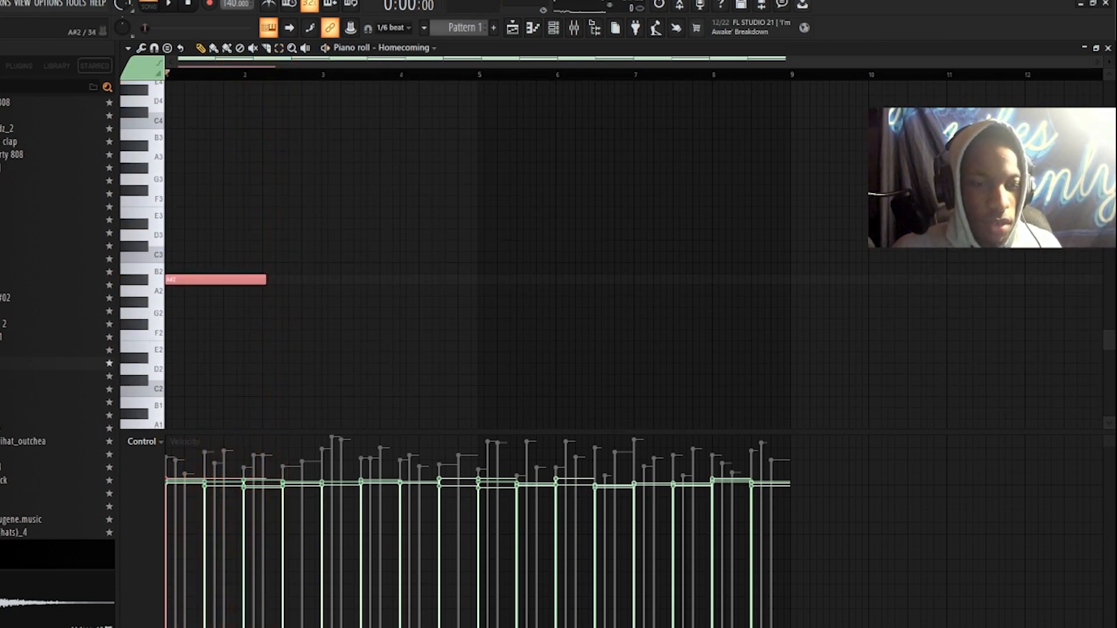
pyautogui.press('space')
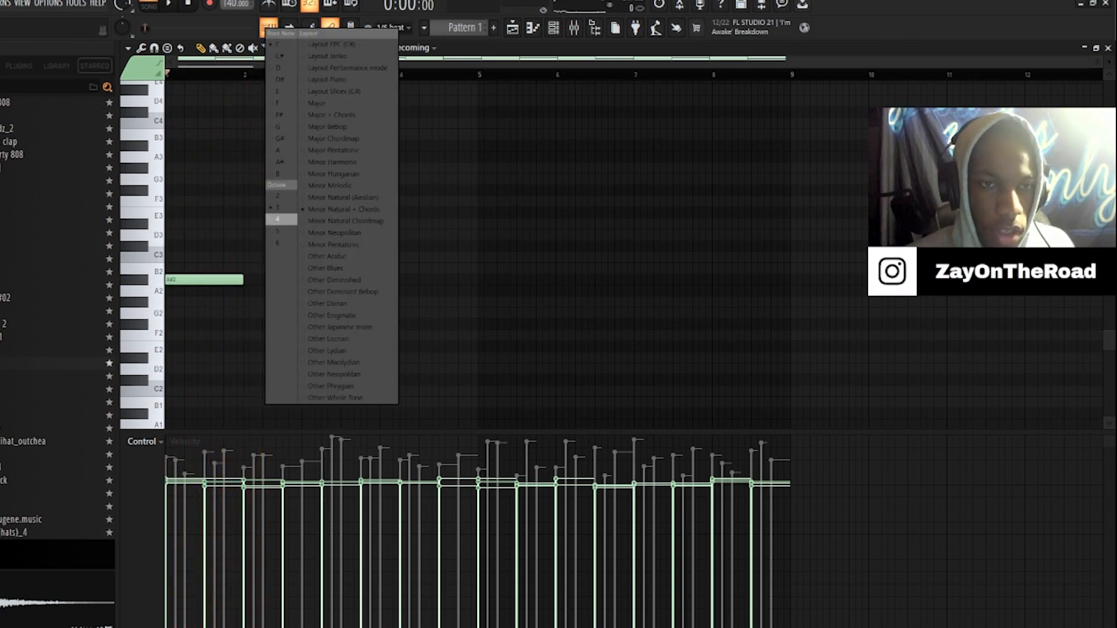
# Step: Lower the typing keyboard's octave to 3 and audition ascending C minor notes on the Homecoming instrument
pyautogui.click(278, 219)
pyautogui.press('z')
pyautogui.press('x')
pyautogui.press('c')
pyautogui.press('v')
pyautogui.press('z')
pyautogui.press('x')
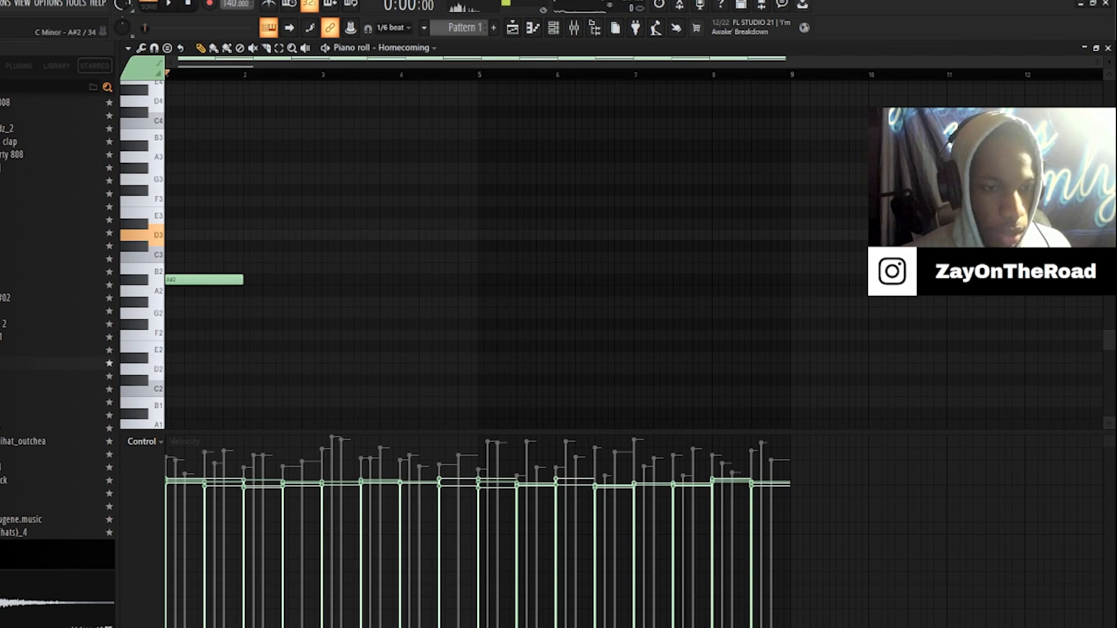
pyautogui.press('c')
pyautogui.press('v')
pyautogui.press('b')
pyautogui.press('z')
pyautogui.press('x')
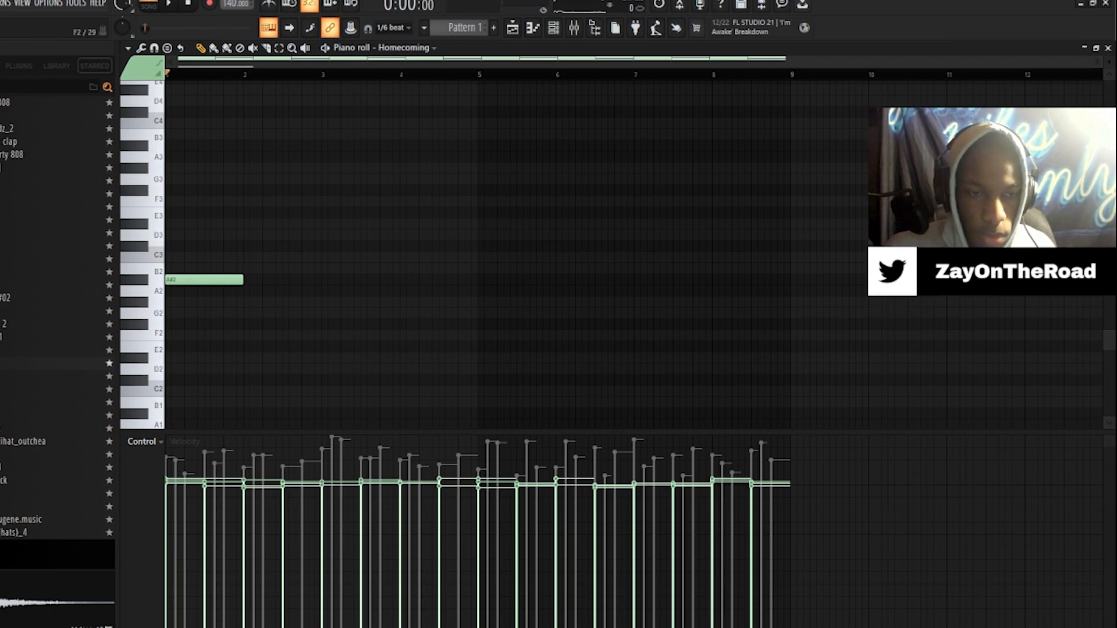
# Step: Set the typing keyboard's octave to 2 to find pitches, and place one-bar G2 and C3 notes in bars 2 and 4
pyautogui.rightClick(271, 31)
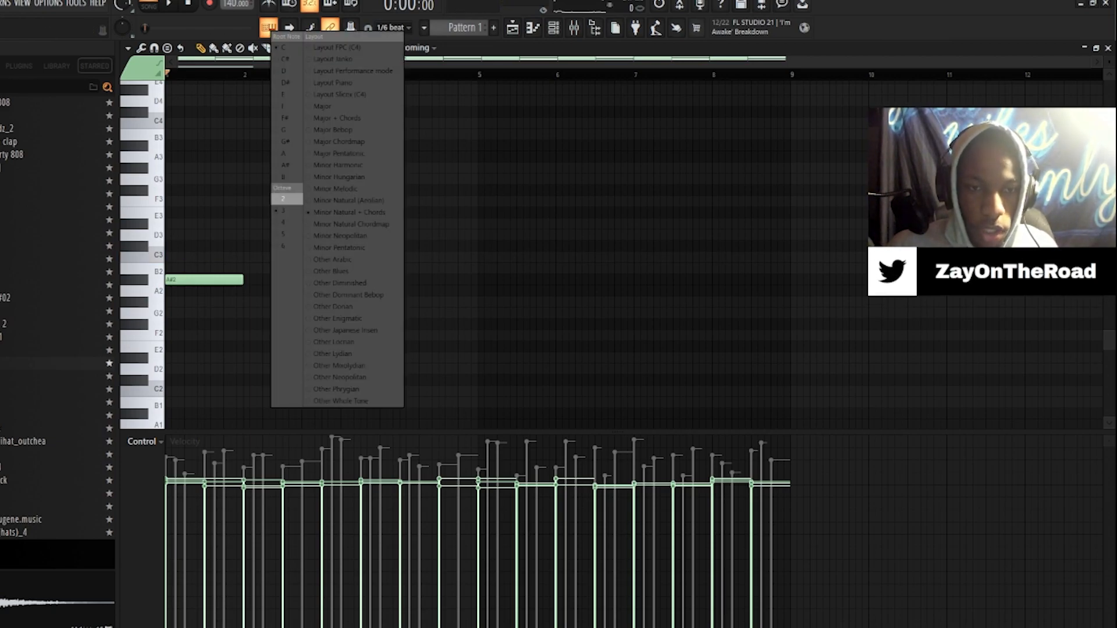
pyautogui.click(284, 199)
pyautogui.press('z')
pyautogui.press('x')
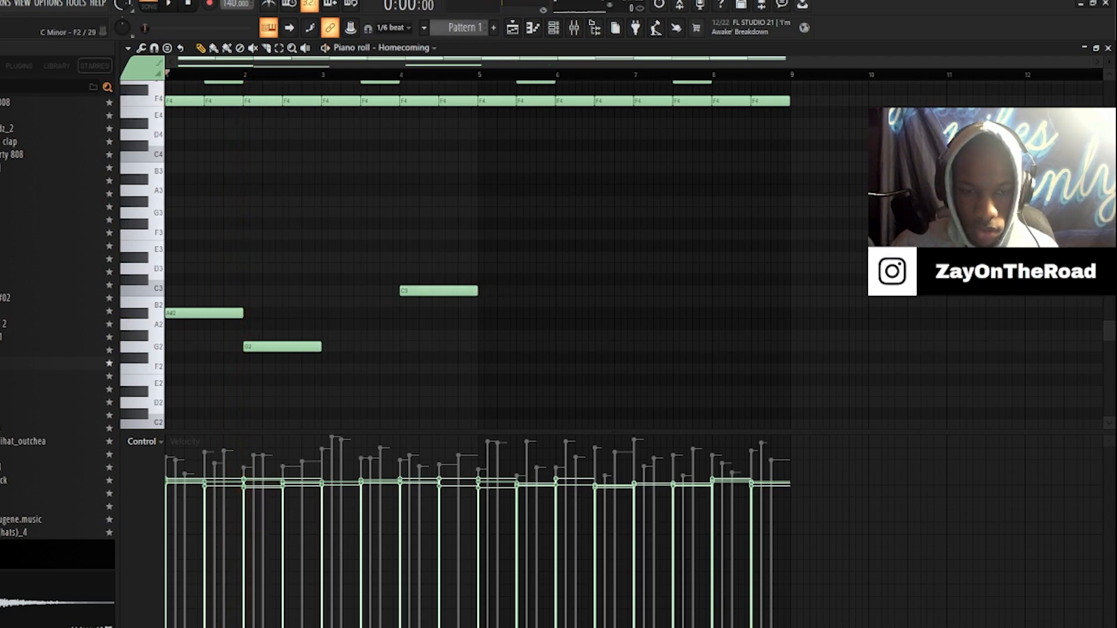
# Step: Add a one-bar F2 note in bar 3 between the G2 and C3 notes and play the pattern
pyautogui.click(321, 369)
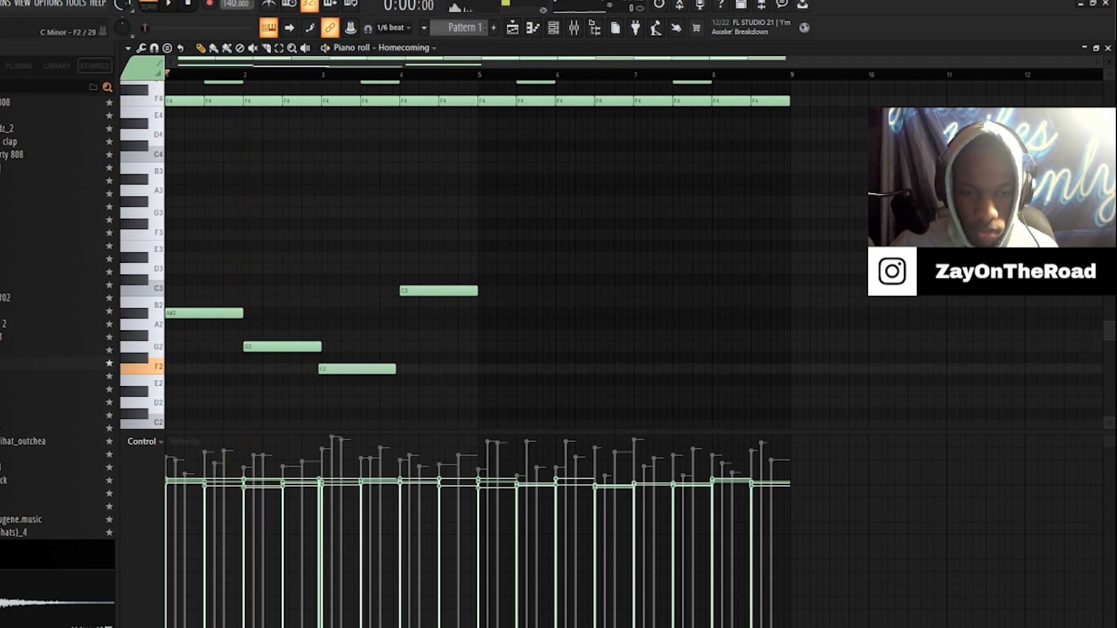
pyautogui.press('space')
pyautogui.press('space')
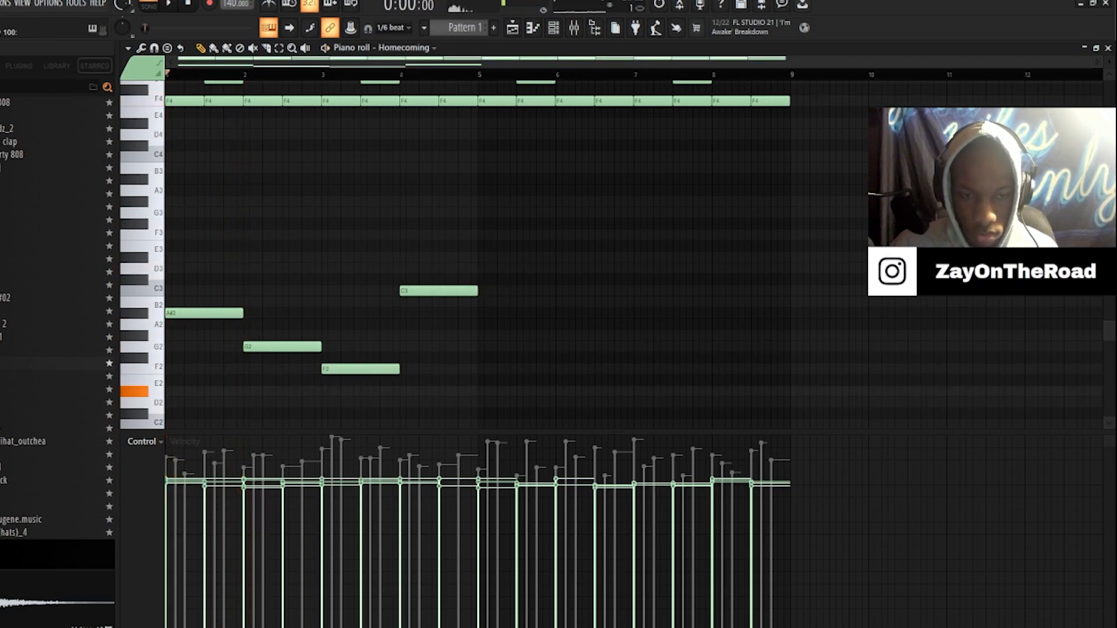
pyautogui.press('space')
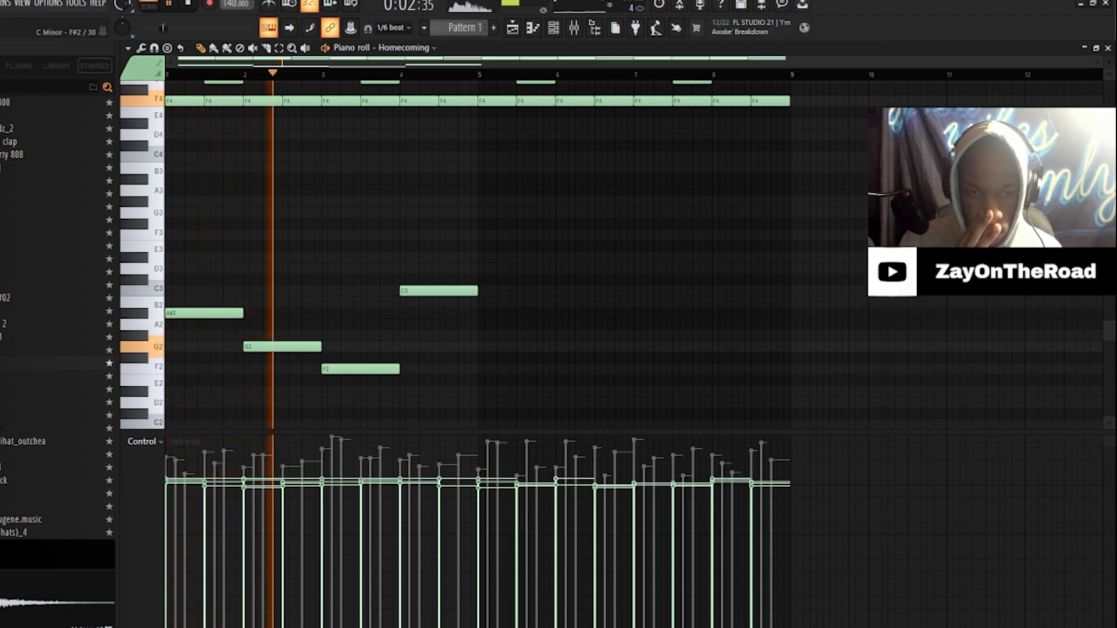
# Step: Delete the C3 note in bar 4 and lengthen the F2 note to cover bars 3 and 4
pyautogui.scroll(3, 407, 338)
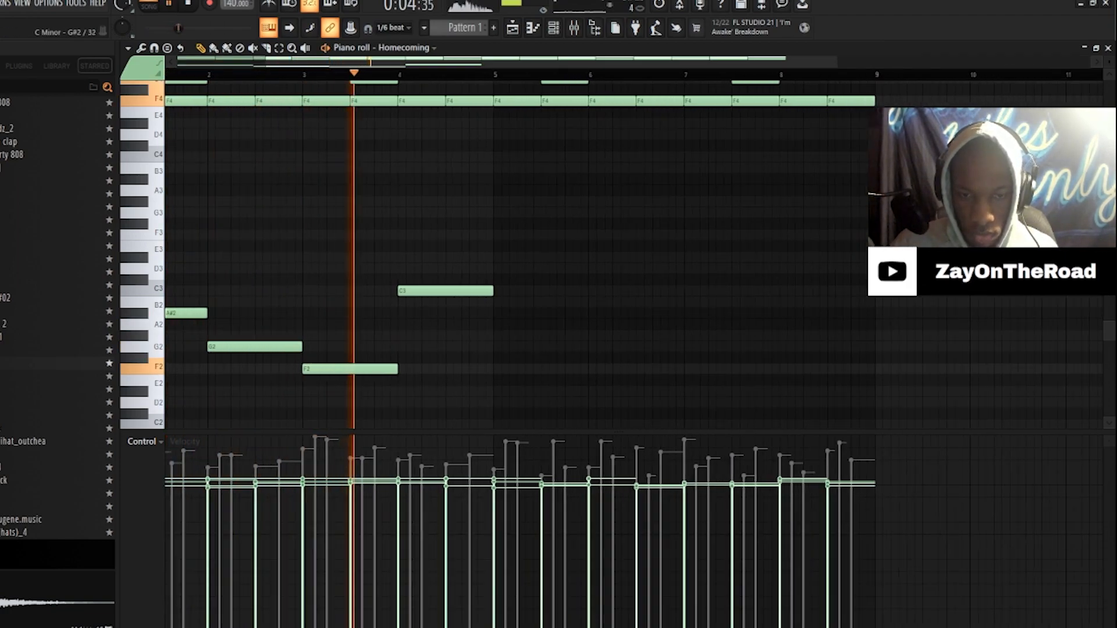
pyautogui.scroll(1, 401, 338)
pyautogui.press('space')
pyautogui.rightClick(408, 291)
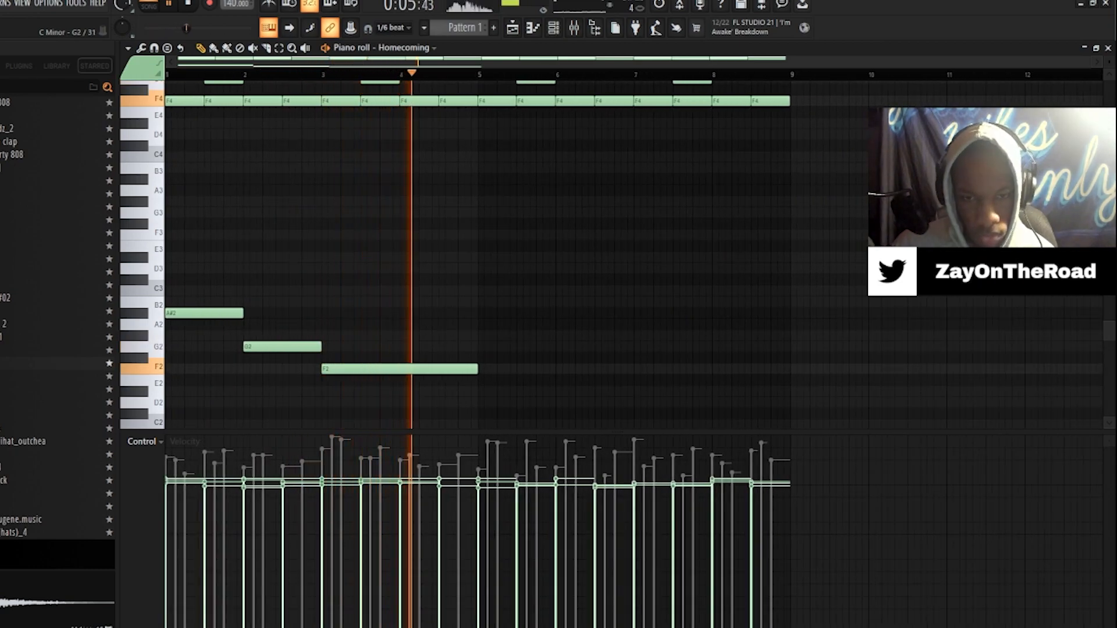
# Step: Add a 1¼-bar A#2 note at bar 5, followed by a 1¼-bar C3 and a 1½-bar F2 ending with bar 8
pyautogui.moveTo(633, 313); pyautogui.dragTo(572, 313)
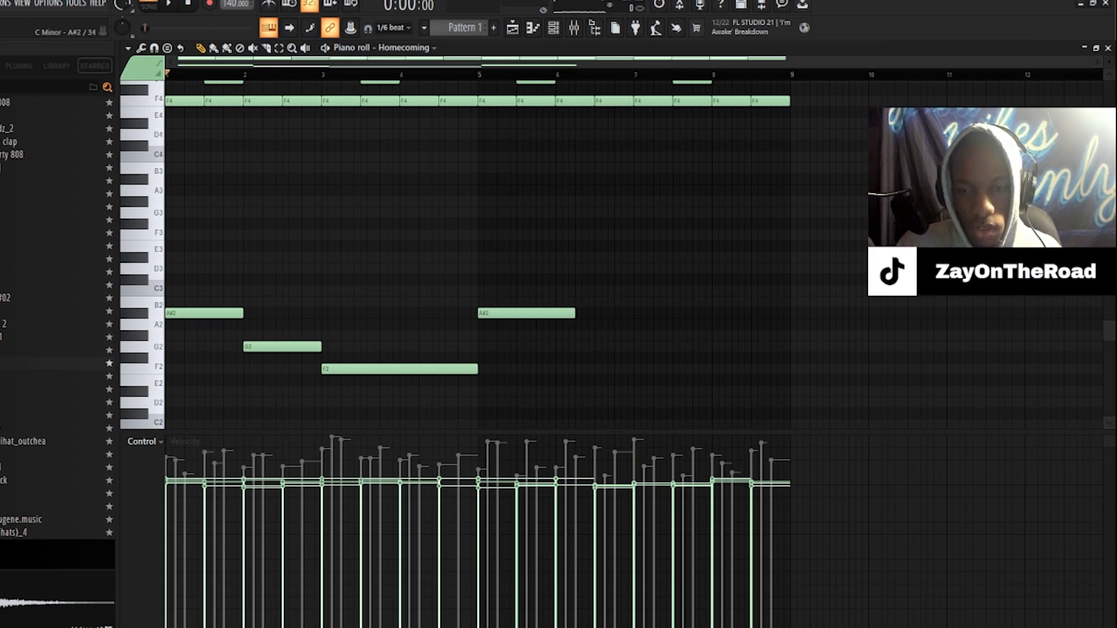
pyautogui.scroll(1, 465, 245)
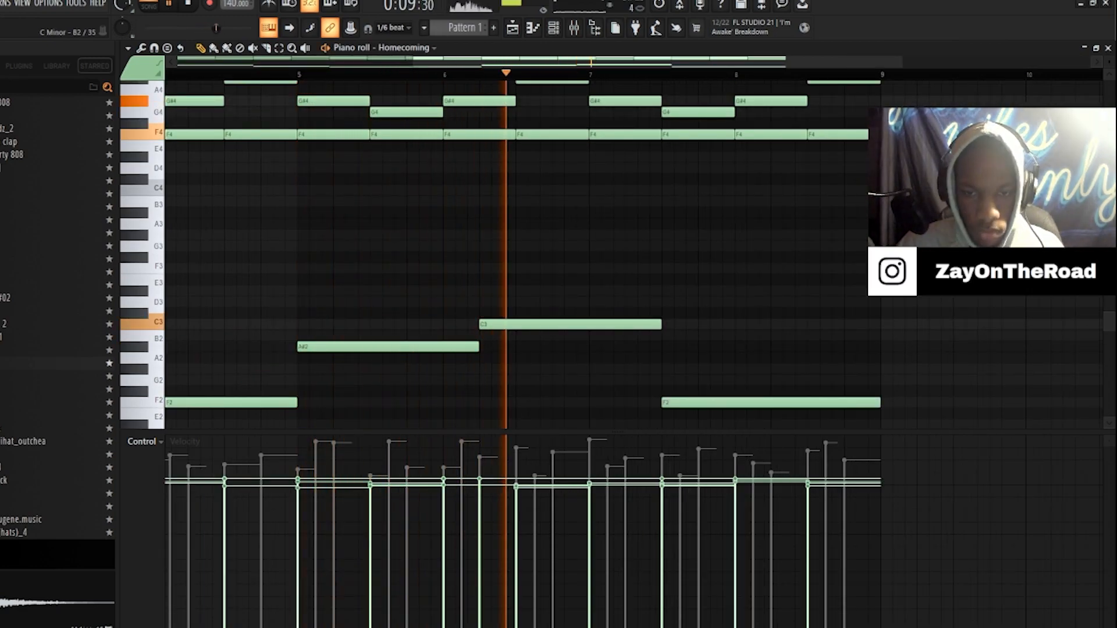
pyautogui.press('space')
pyautogui.press('space')
# Step: Shorten the C3 note to end at the start of bar 7 and stretch the last F2 note over bars 7 and 8
pyautogui.moveTo(659, 325); pyautogui.dragTo(593, 336)
pyautogui.scroll(-4, 680, 400)
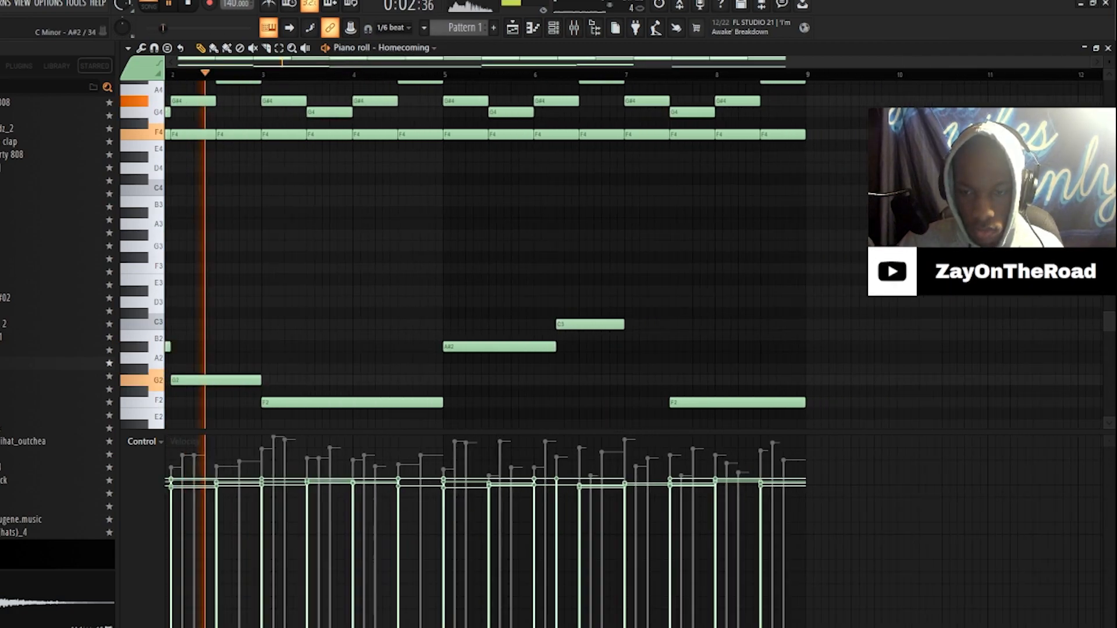
pyautogui.moveTo(687, 402); pyautogui.dragTo(648, 403)
pyautogui.moveTo(749, 403); pyautogui.dragTo(786, 403)
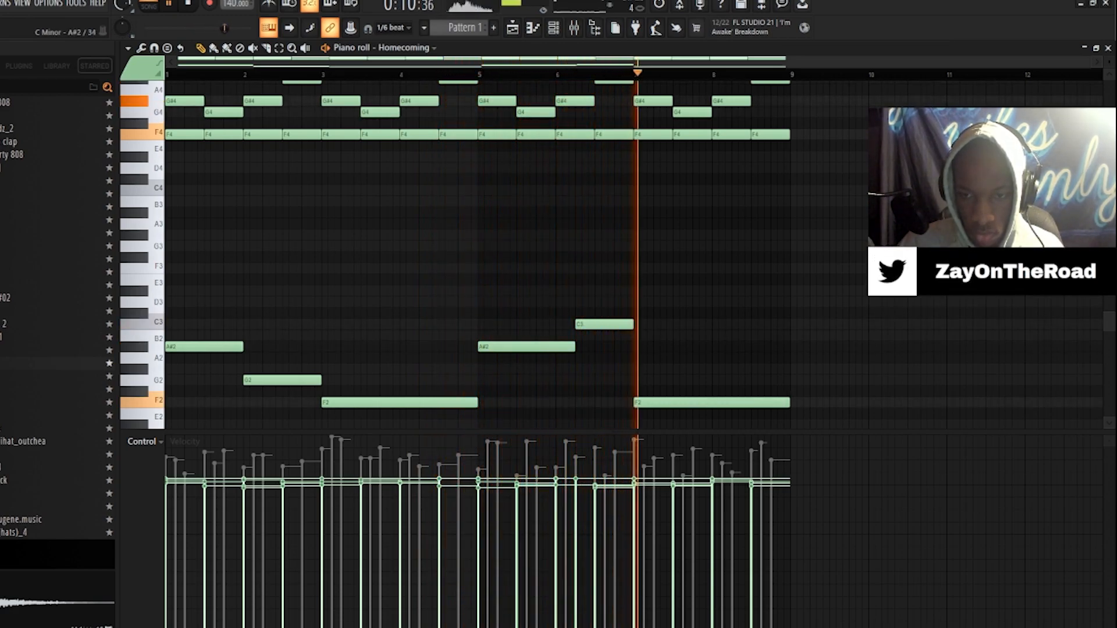
# Step: Shorten the bar 5 A#2 note to one bar, make the C3 note fill bar 6, and play the pattern
pyautogui.scroll(4, 571, 334)
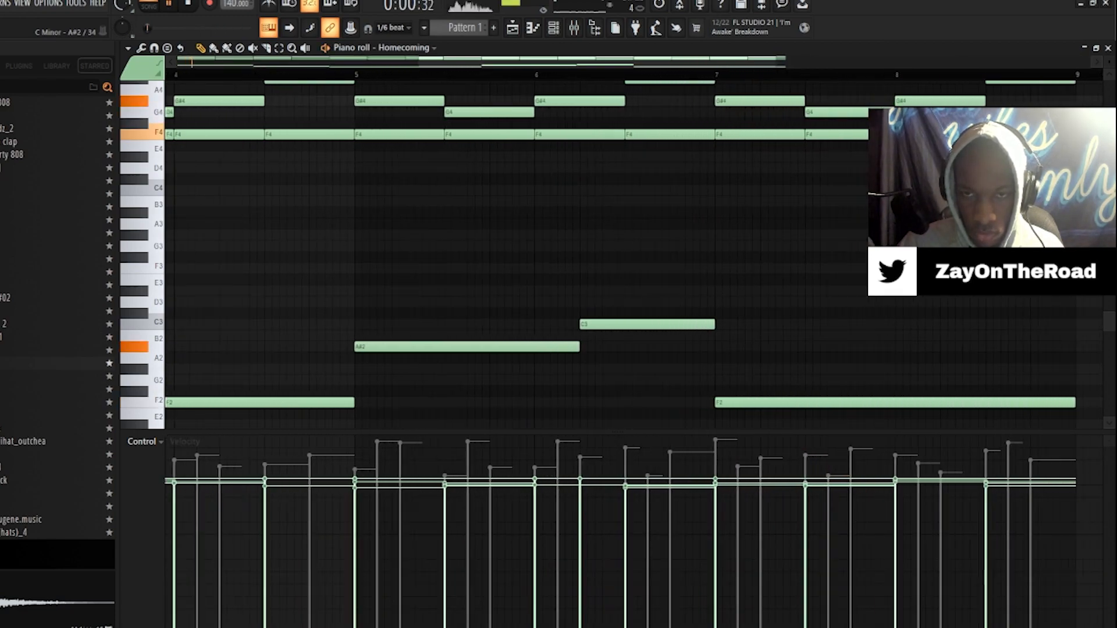
pyautogui.moveTo(571, 346); pyautogui.dragTo(530, 347)
pyautogui.press('space')
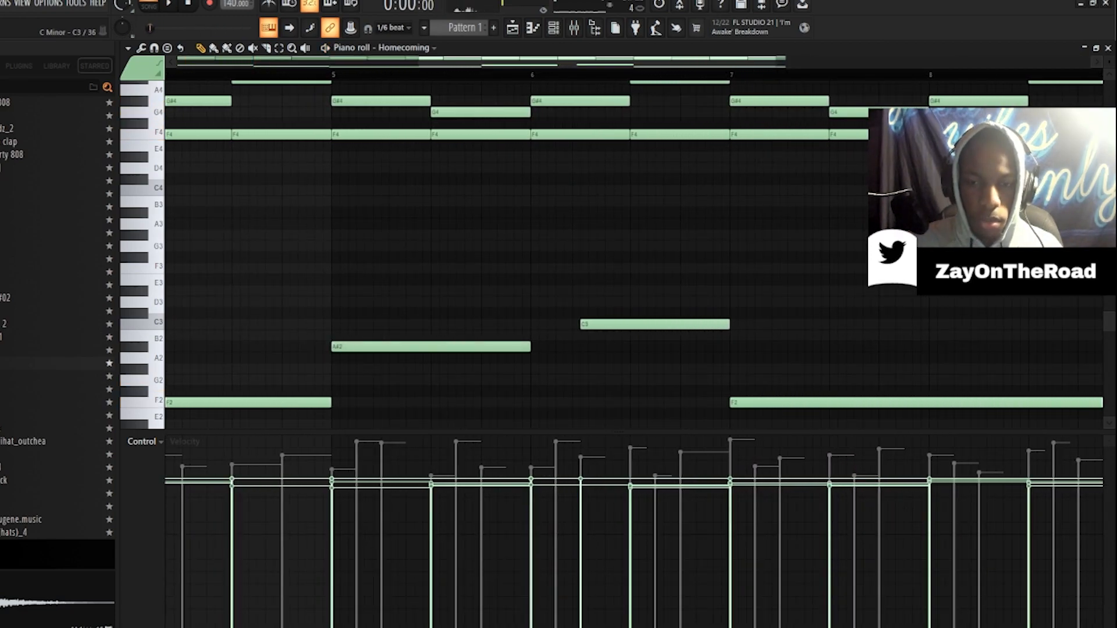
pyautogui.moveTo(623, 325); pyautogui.dragTo(572, 325)
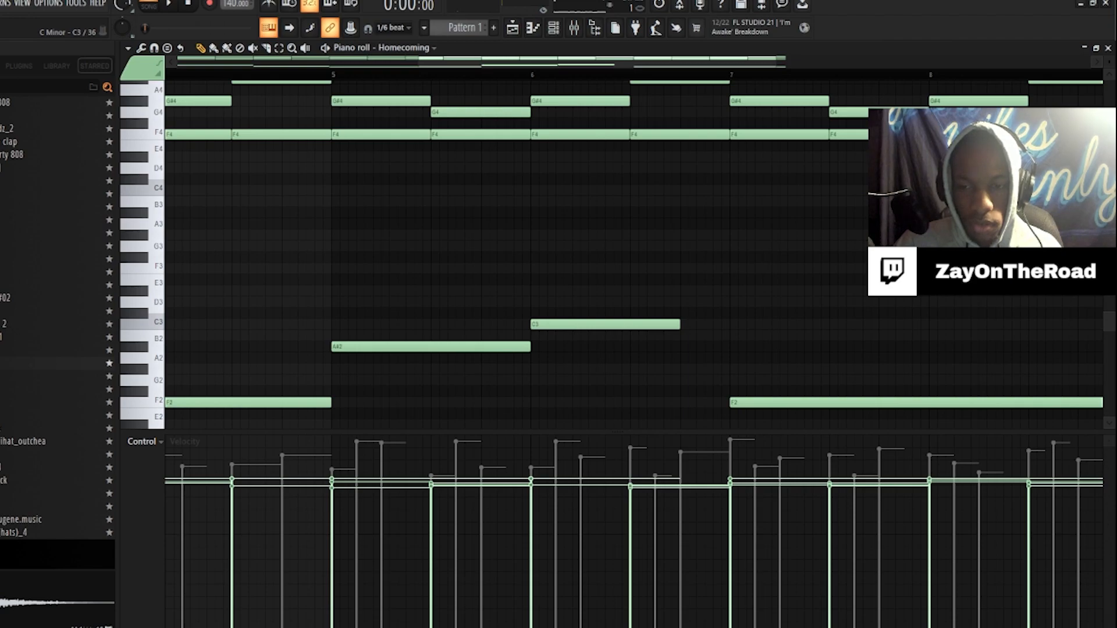
pyautogui.scroll(-4, 577, 291)
pyautogui.press('space')
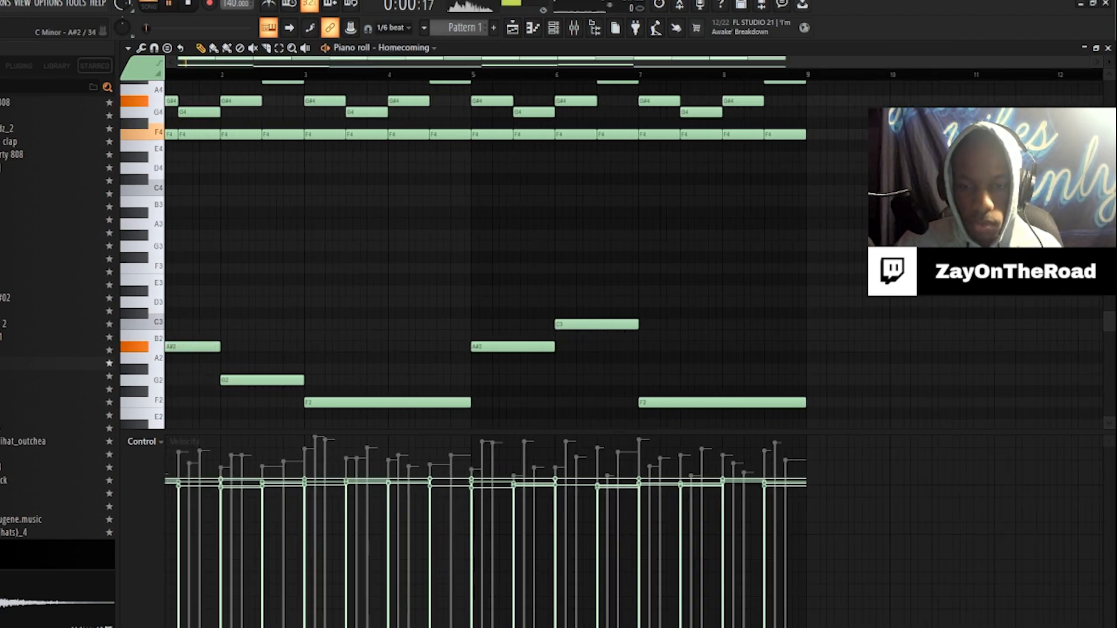
pyautogui.scroll(-4, 477, 256)
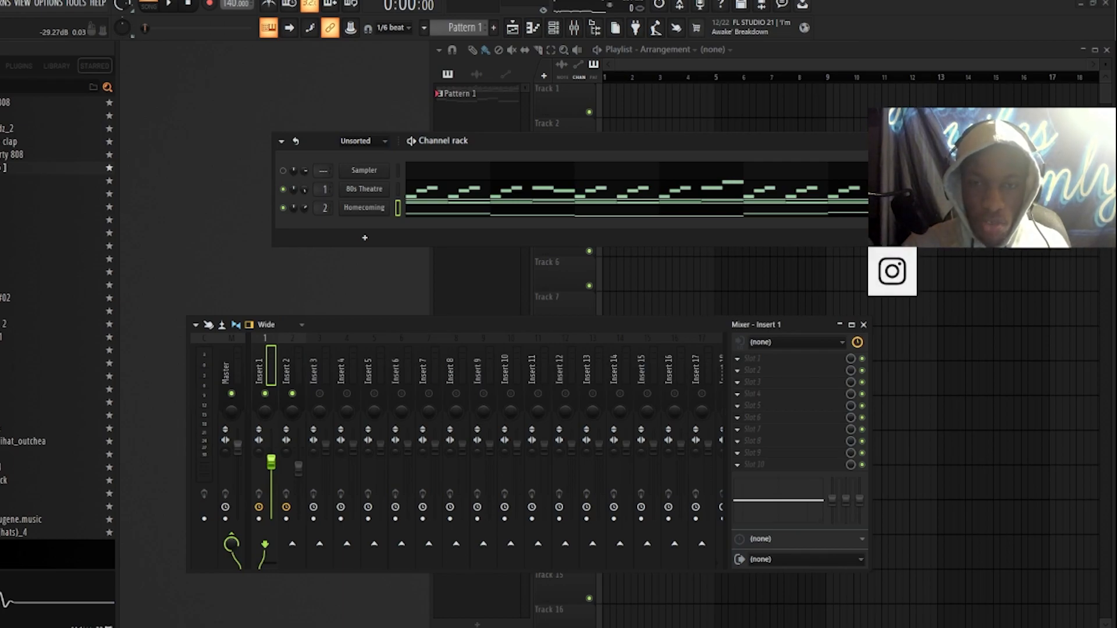
# Step: Rename mixer track Insert 1 to LEAD
pyautogui.click(287, 371)
pyautogui.click(260, 372)
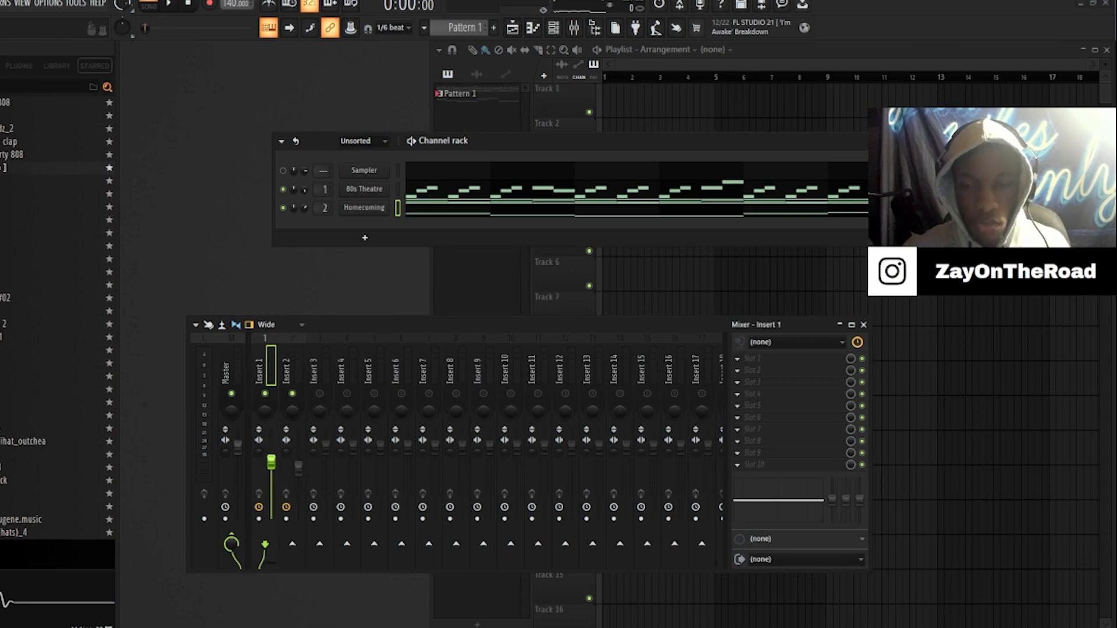
pyautogui.rightClick(273, 368)
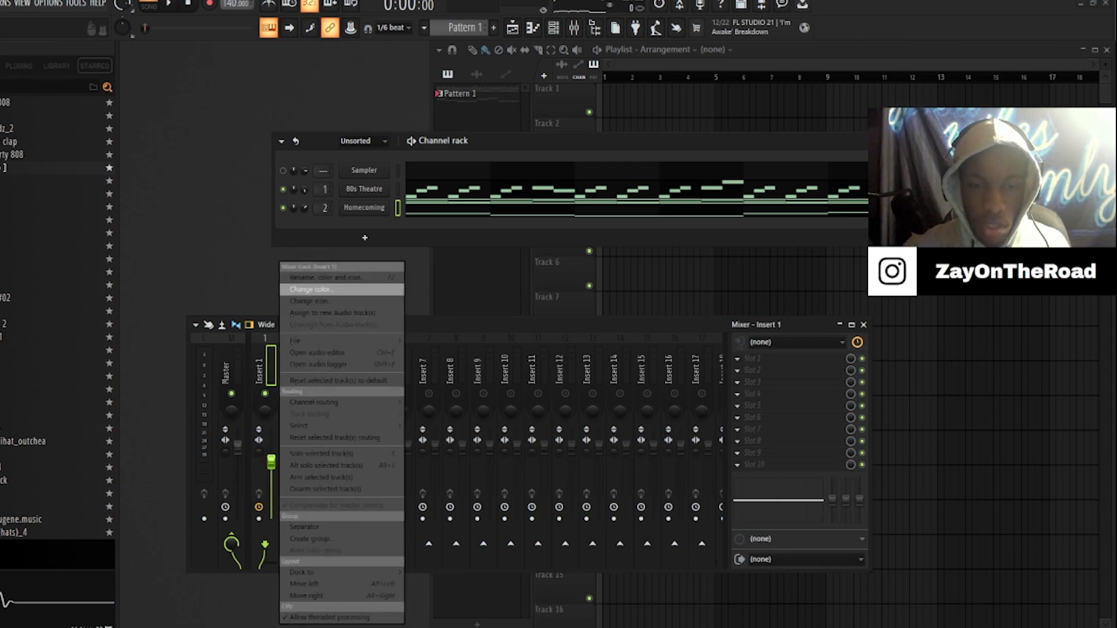
pyautogui.click(309, 277)
pyautogui.write('4EAD')
pyautogui.press('Return')
# Step: Rename the 80s Theatre channel to LEAD
pyautogui.rightClick(350, 189)
pyautogui.click(407, 217)
pyautogui.write('LELA')
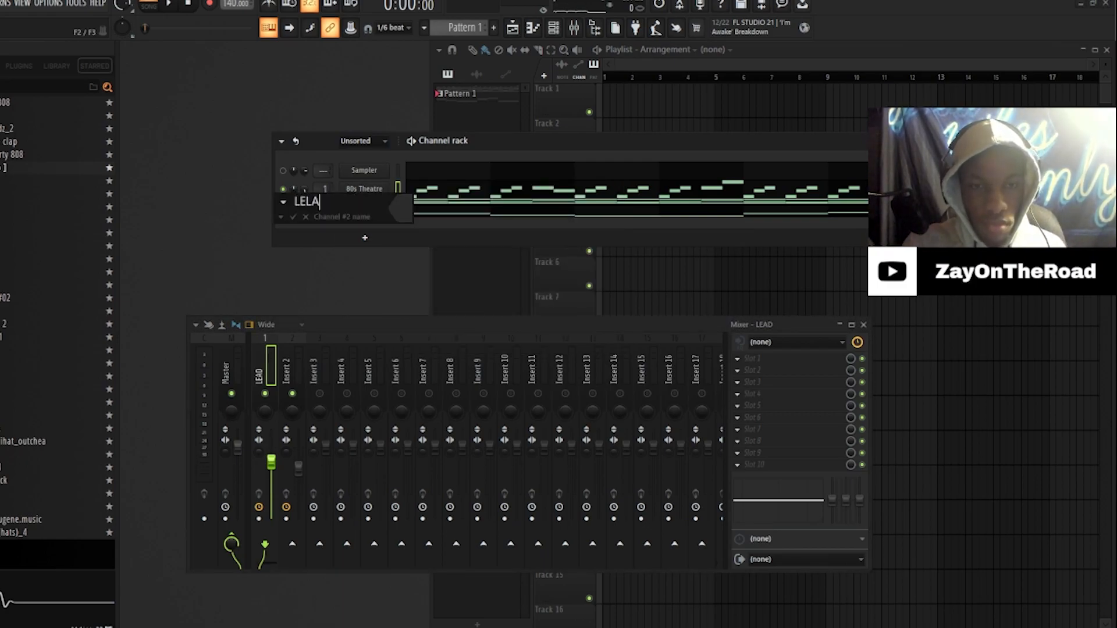
pyautogui.press('Return')
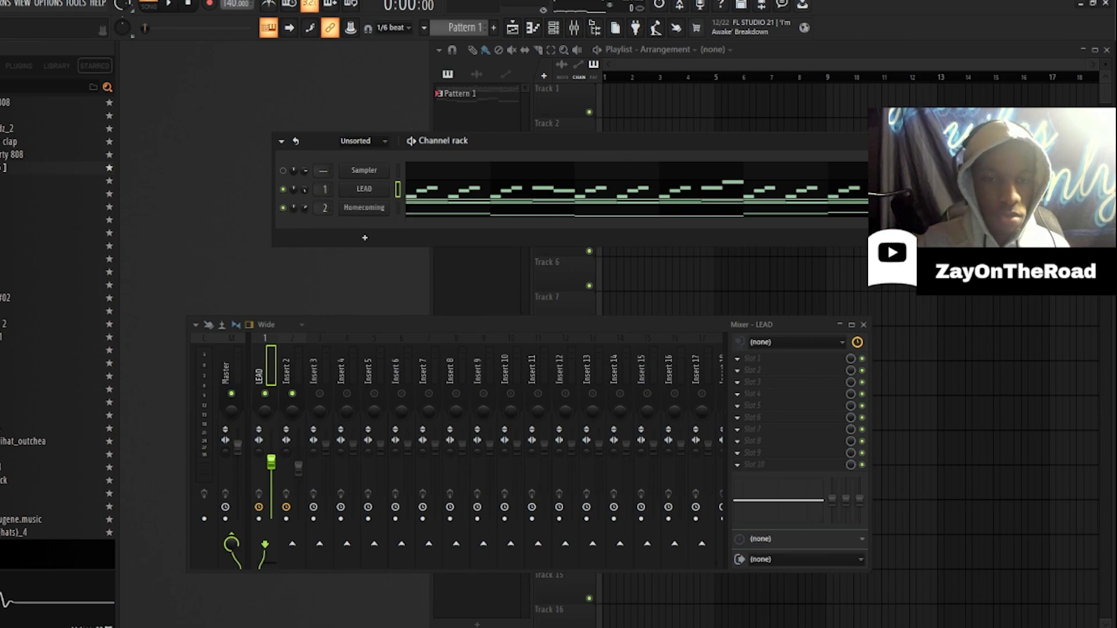
# Step: Rename the Homecoming channel to CORD/BASS
pyautogui.rightClick(384, 207)
pyautogui.click(435, 235)
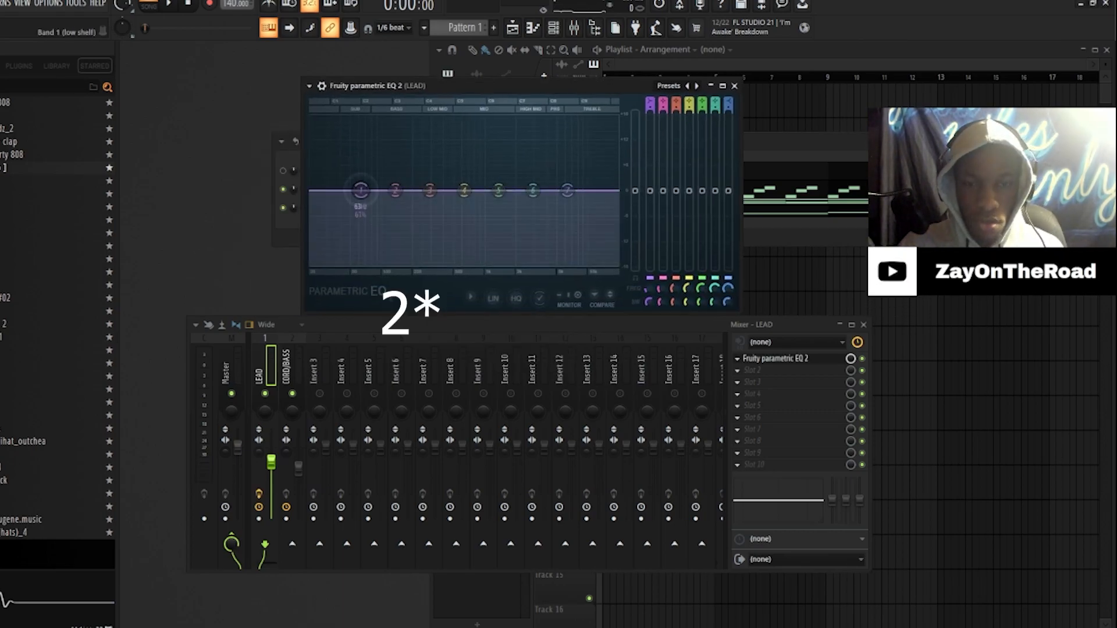
# Step: Audition the pattern through the LEAD track's Fruity parametric EQ 2 and load the 40Hz + 18kHz cut preset
pyautogui.rightClick(361, 190)
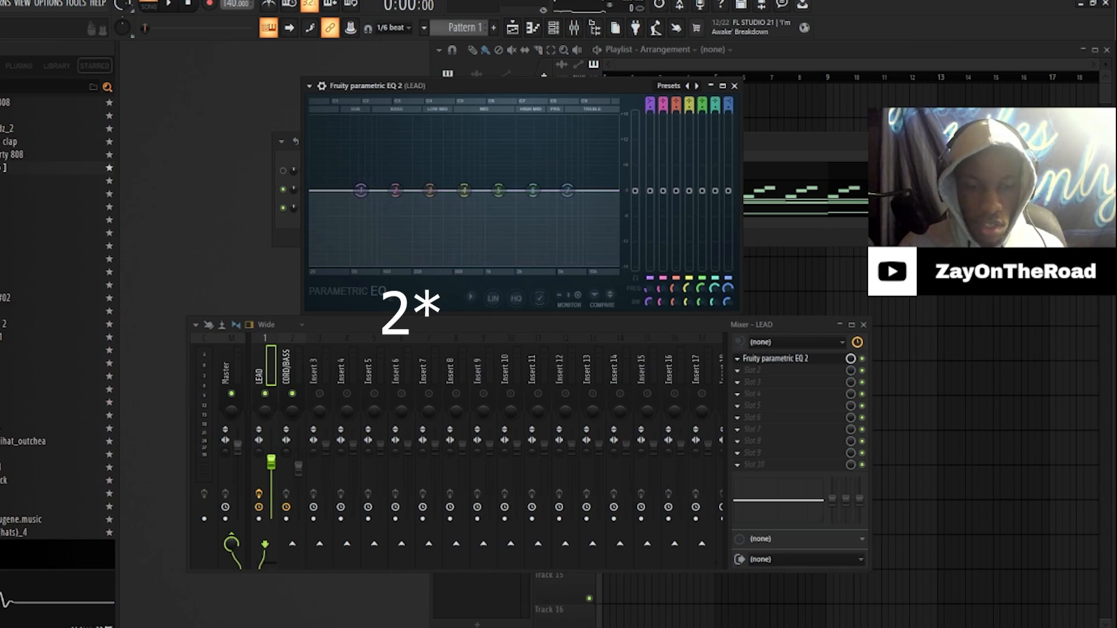
pyautogui.press('space')
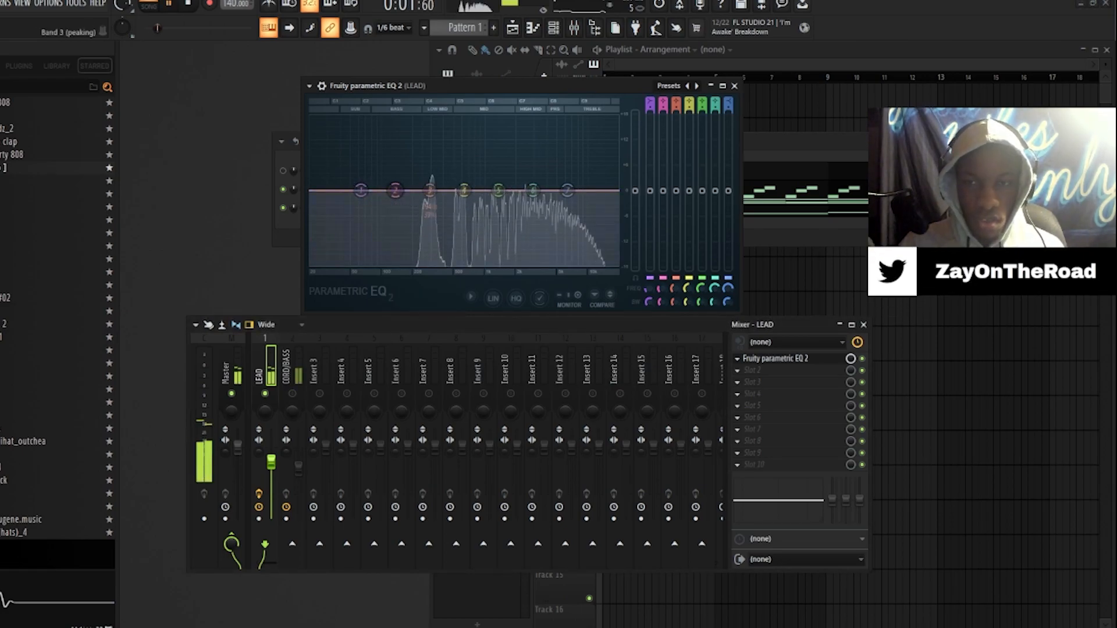
pyautogui.press('space')
pyautogui.click(673, 86)
pyautogui.click(701, 159)
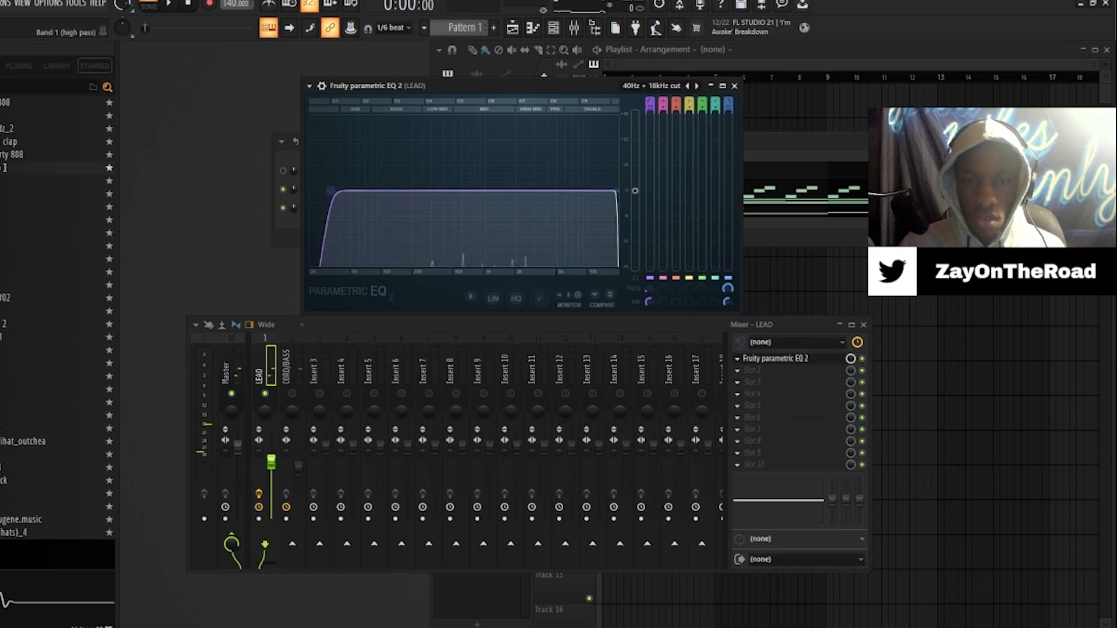
# Step: Sweep the LEAD EQ's band 1 high-pass cutoff up during playback and settle it between the bass and low-mid ranges
pyautogui.moveTo(331, 191); pyautogui.dragTo(424, 191)
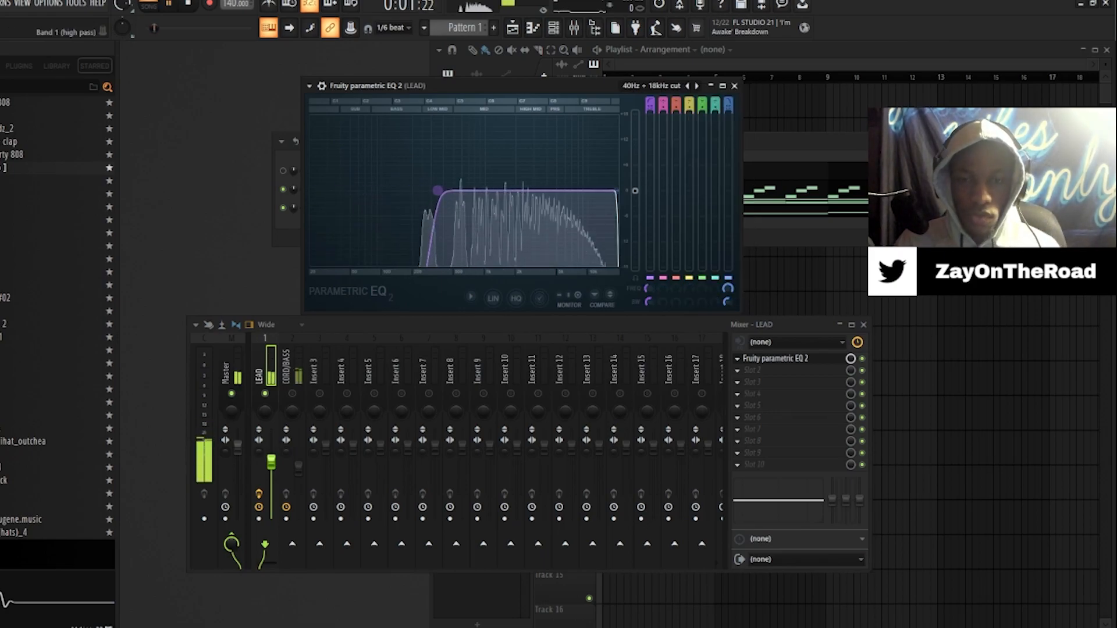
pyautogui.moveTo(440, 190); pyautogui.dragTo(445, 191)
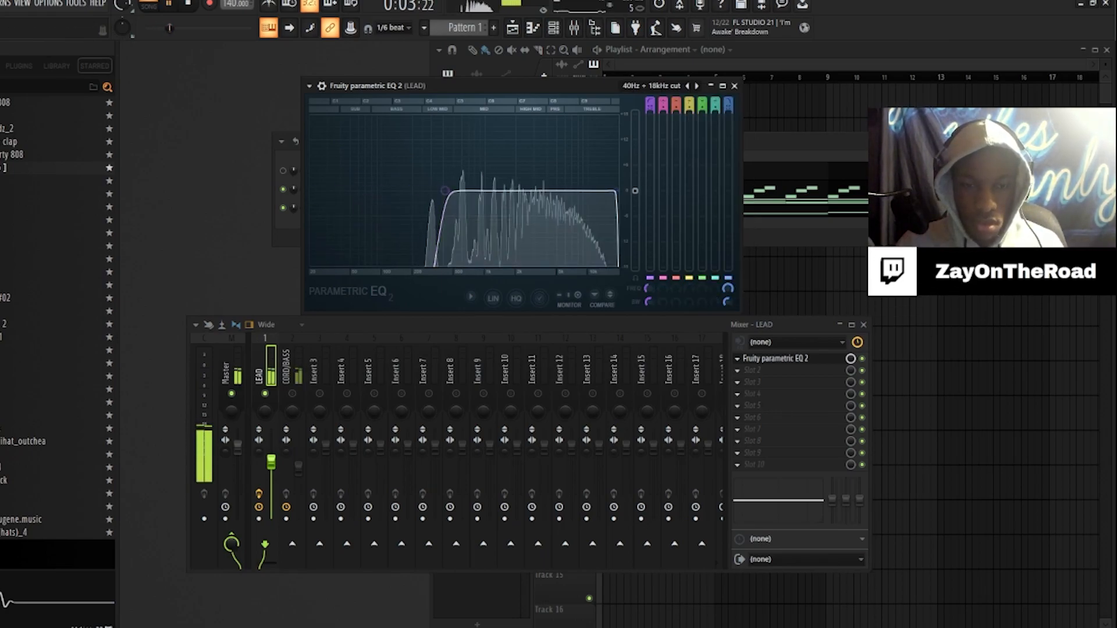
pyautogui.press('space')
pyautogui.moveTo(441, 191); pyautogui.dragTo(409, 191)
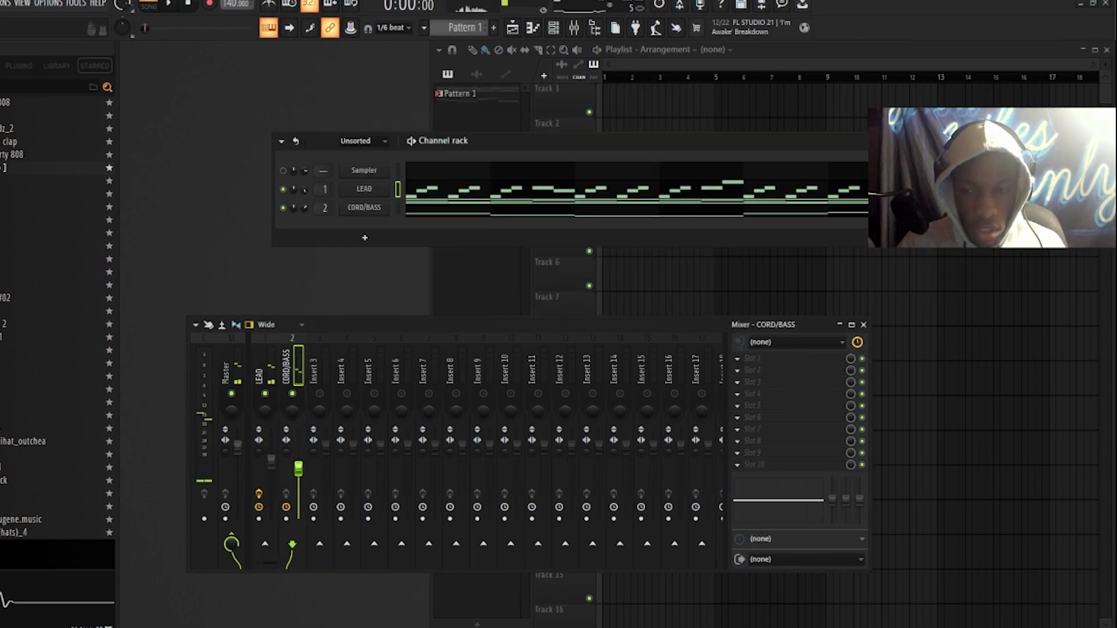
# Step: Add Fruity Parametric EQ 2 to the CORD/BASS mixer track and load its Default preset
pyautogui.click(737, 359)
pyautogui.moveTo(763, 357)
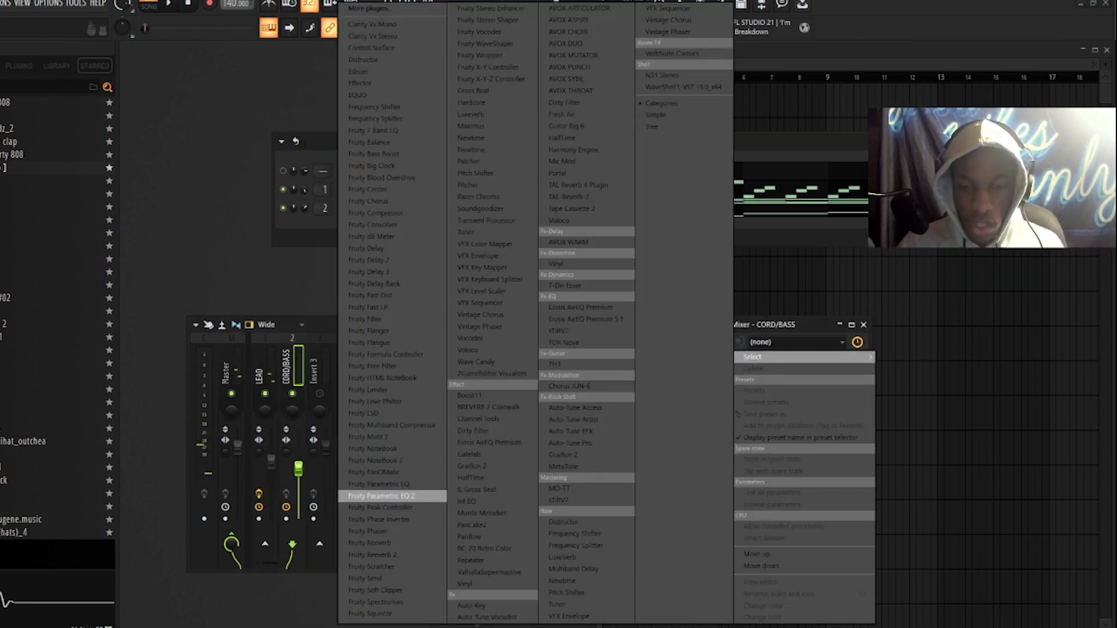
pyautogui.click(393, 495)
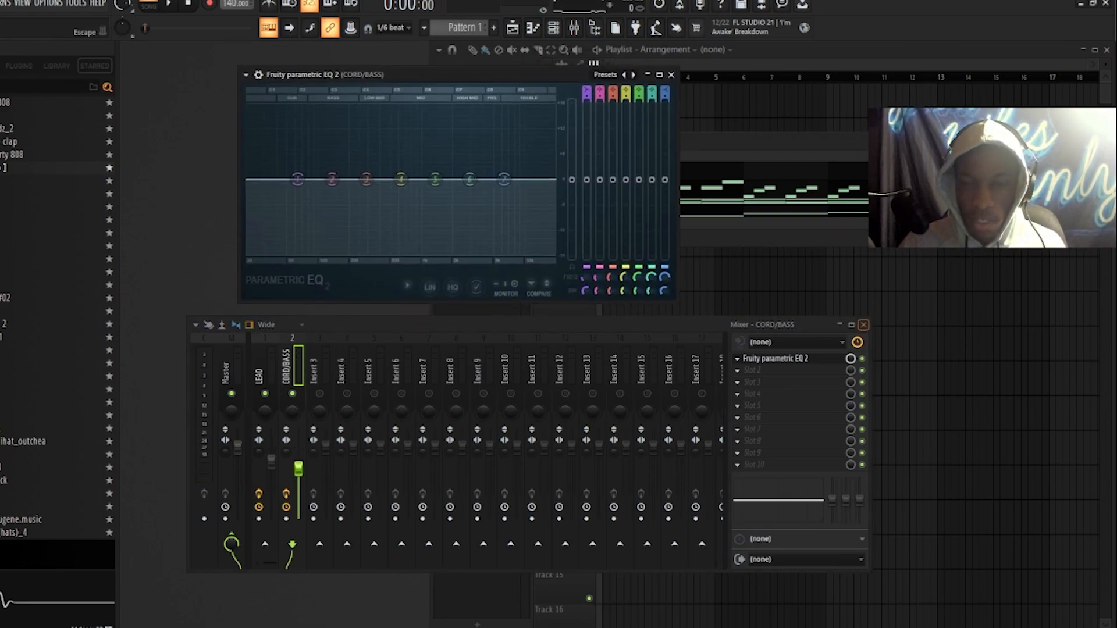
pyautogui.click(864, 324)
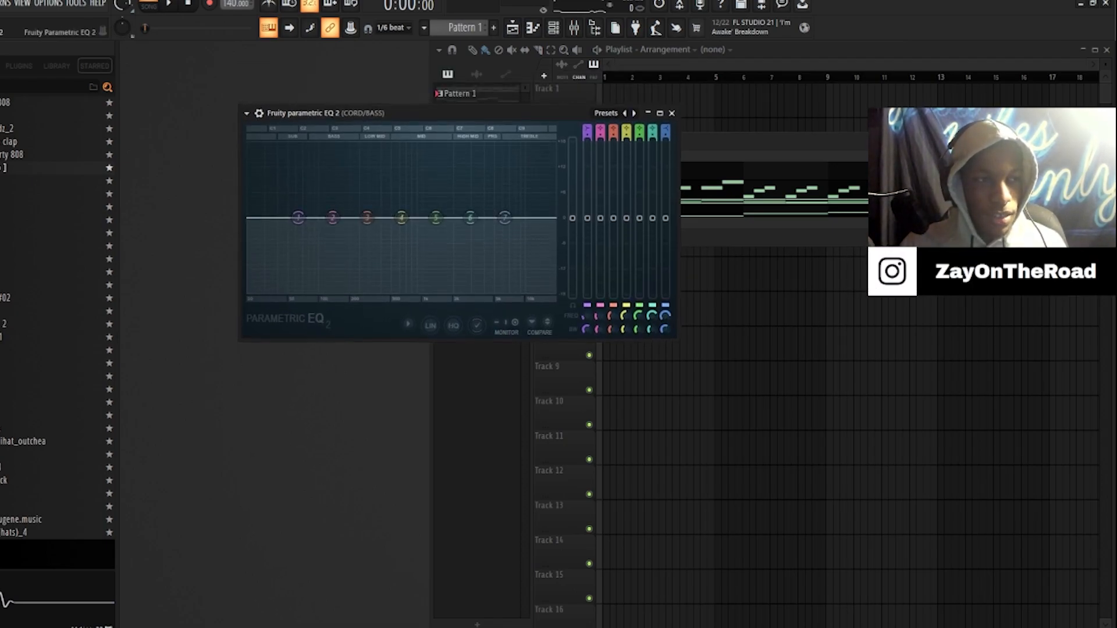
pyautogui.click(609, 113)
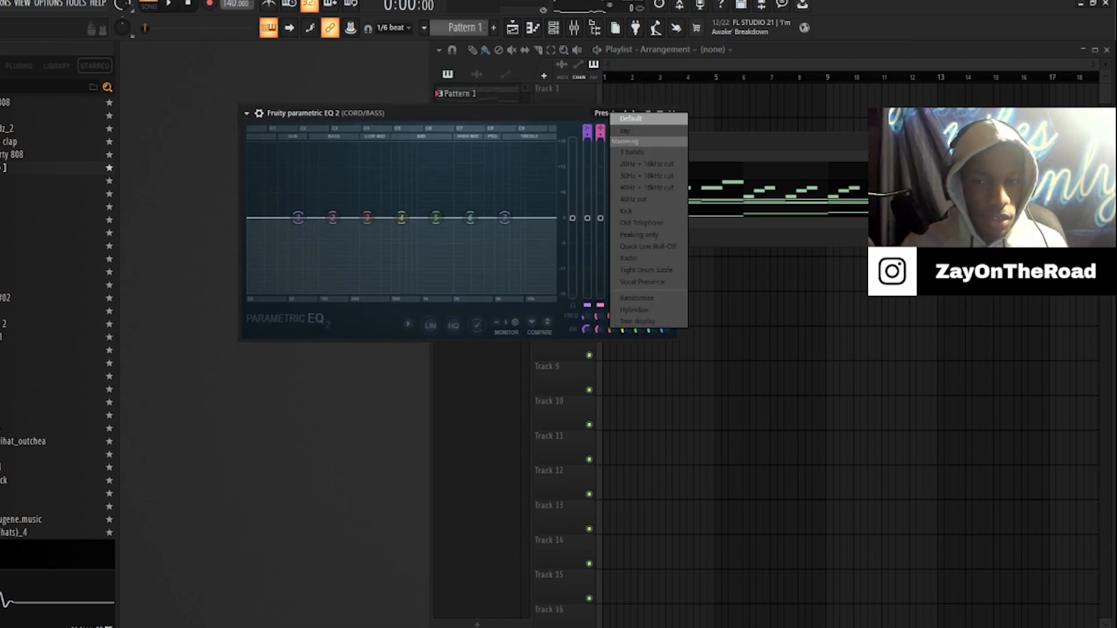
pyautogui.click(631, 119)
pyautogui.moveTo(547, 113); pyautogui.dragTo(555, 121)
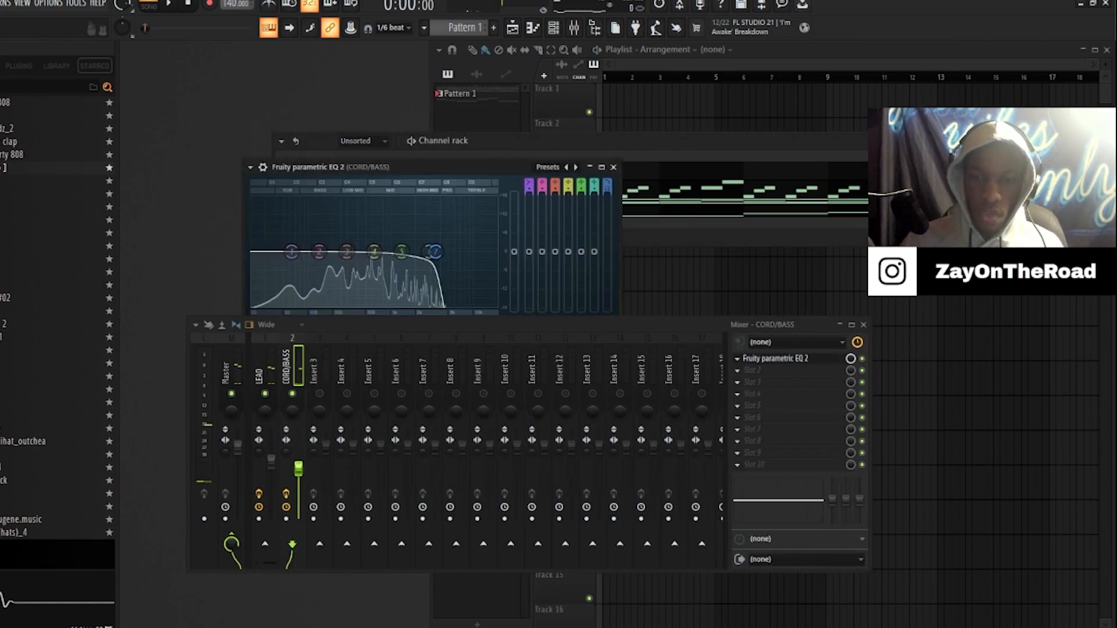
# Step: Lower the CORD/BASS EQ's band 7 low-pass cutoff slightly within the high mids, close the EQ and play the pattern
pyautogui.moveTo(465, 167); pyautogui.dragTo(512, 79)
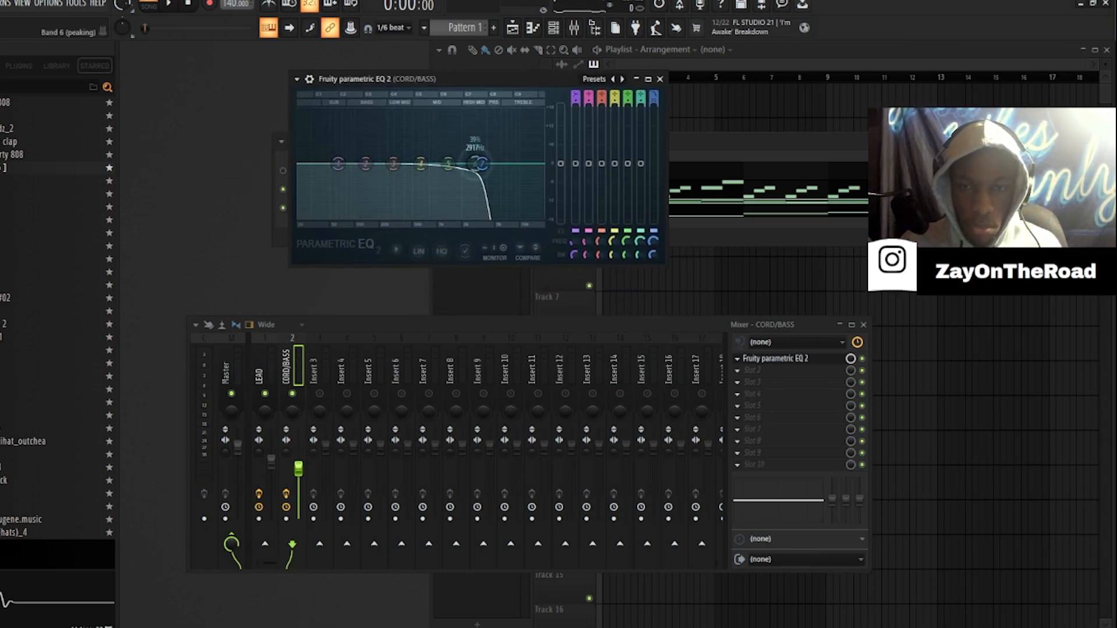
pyautogui.moveTo(482, 164); pyautogui.dragTo(479, 164)
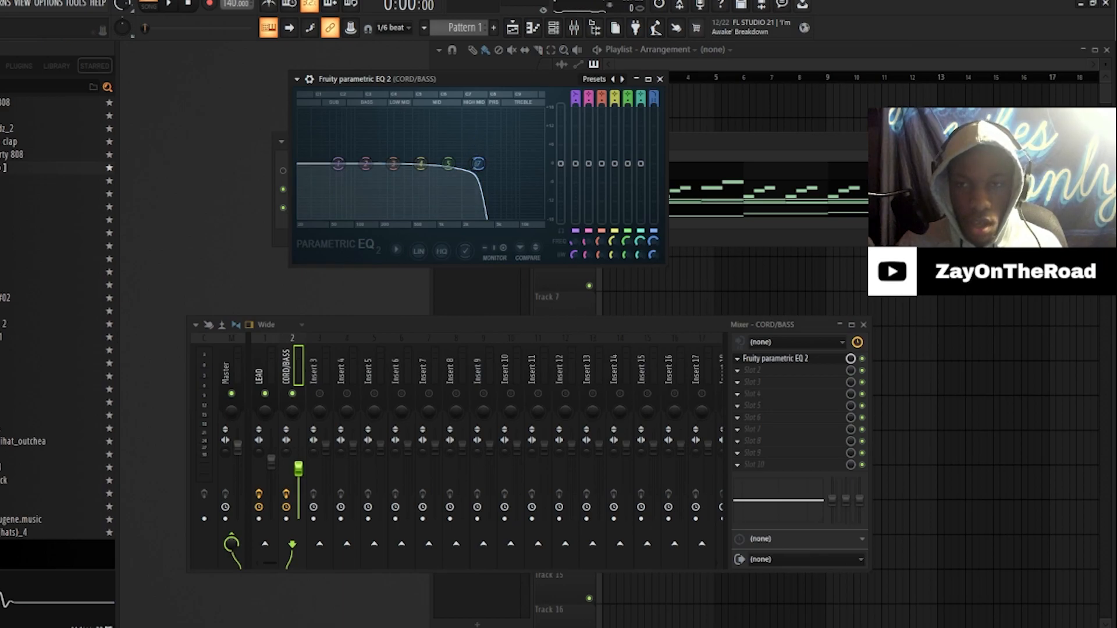
pyautogui.click(660, 78)
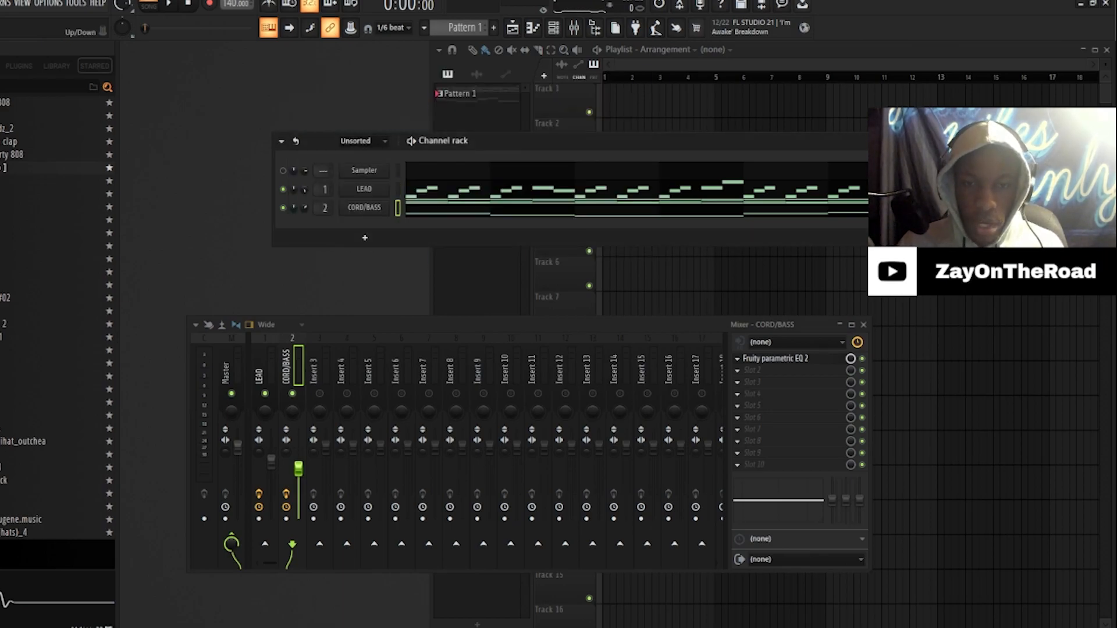
pyautogui.click(259, 372)
pyautogui.press('space')
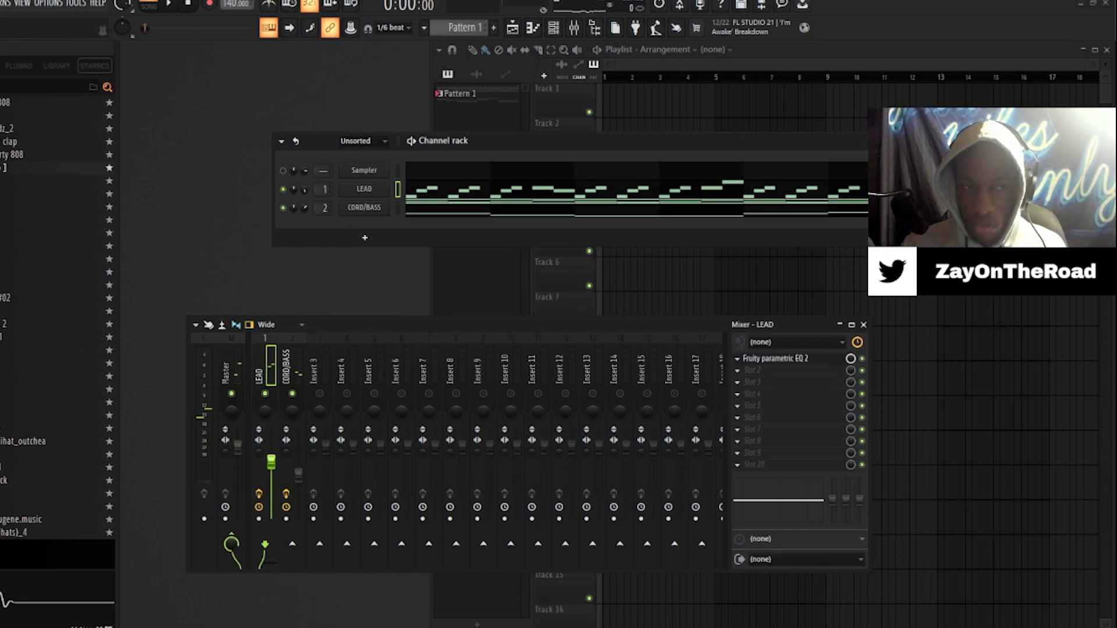
# Step: Add the starred [sc] kick sample as a new channel and replace it with the [zayotr] night sample
pyautogui.moveTo(23, 167); pyautogui.dragTo(364, 218)
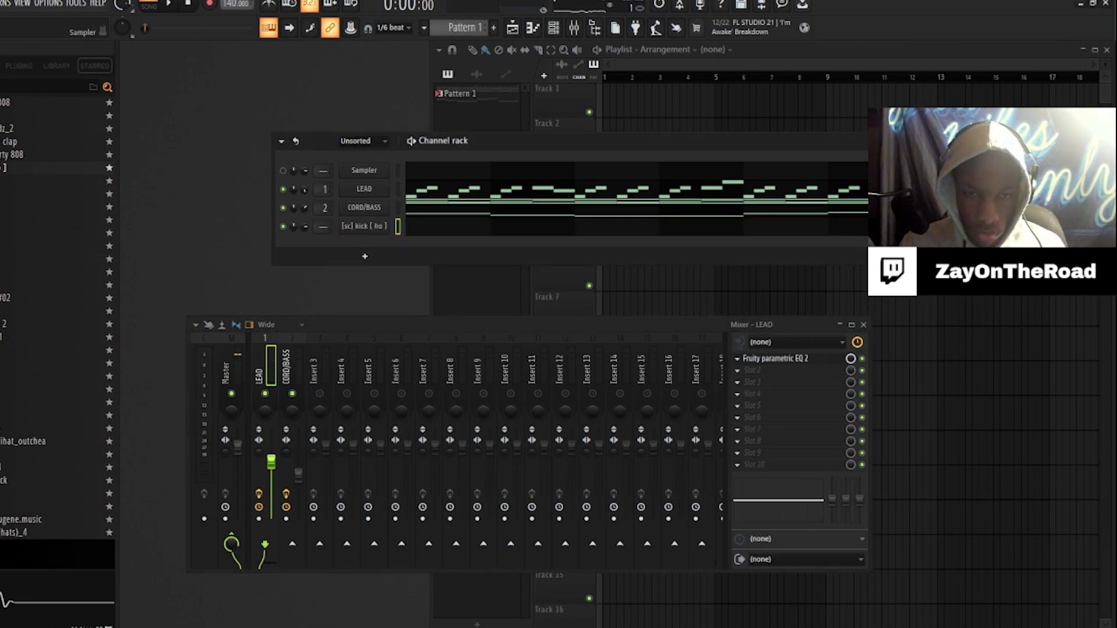
pyautogui.rightClick(364, 227)
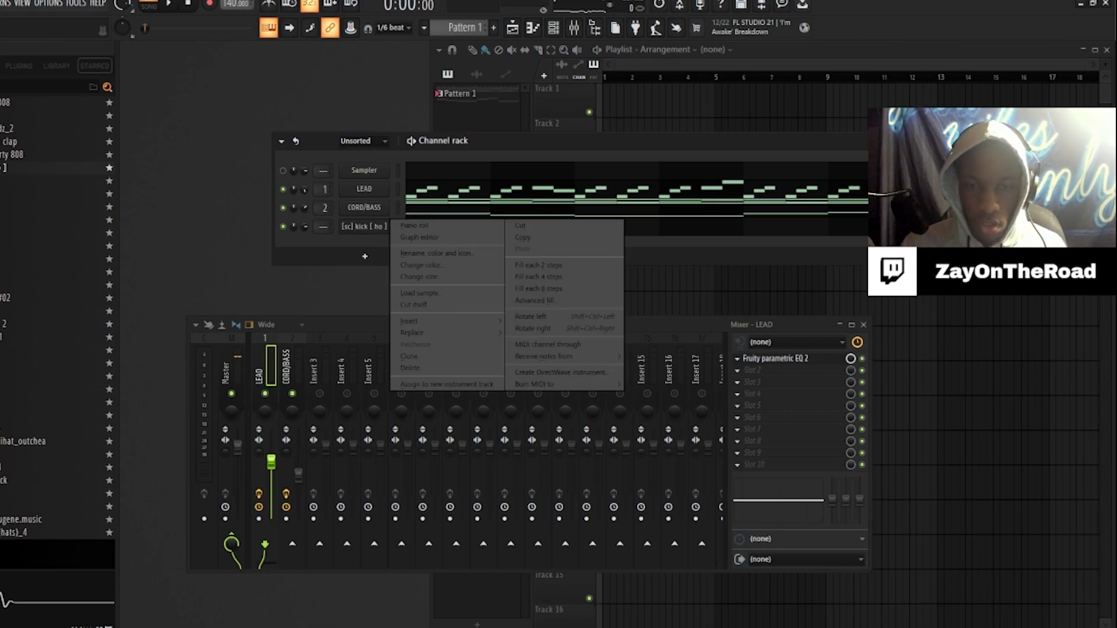
pyautogui.rightClick(364, 227)
pyautogui.click(364, 226)
pyautogui.rightClick(365, 226)
pyautogui.rightClick(364, 226)
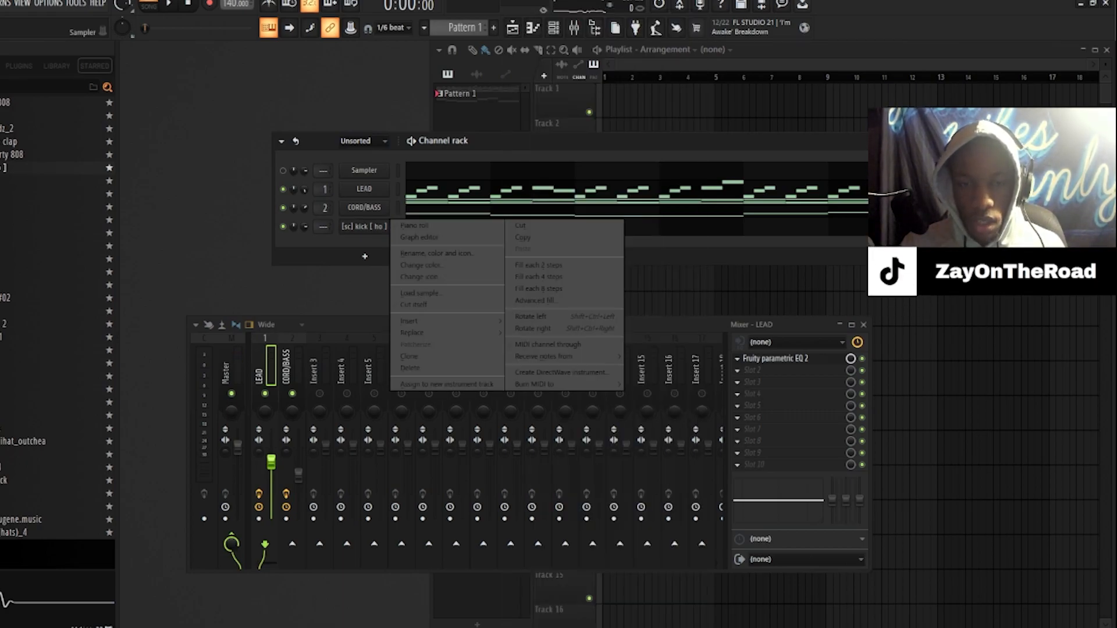
pyautogui.rightClick(364, 226)
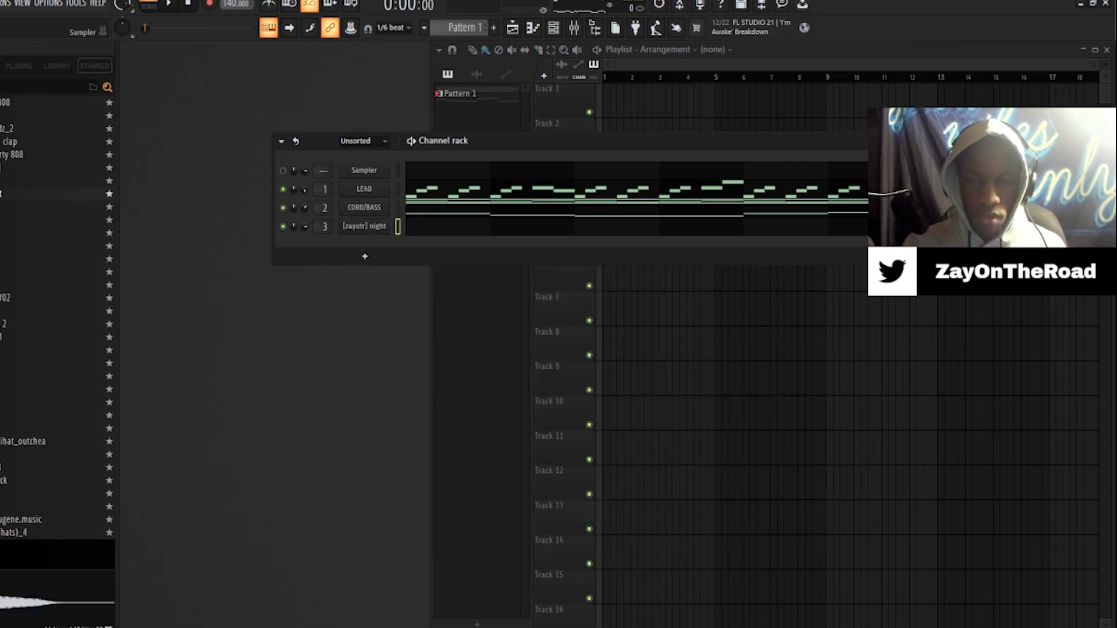
# Step: Check the sampler settings of the [zayotr] night channel and its mixer track, Insert 3
pyautogui.click(364, 226)
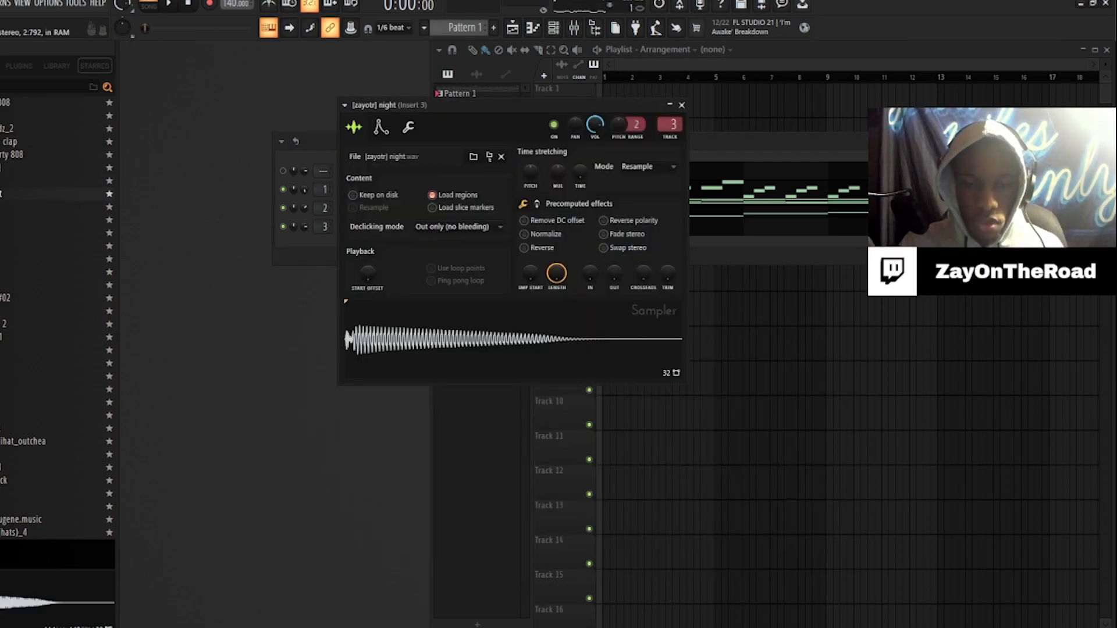
pyautogui.click(682, 105)
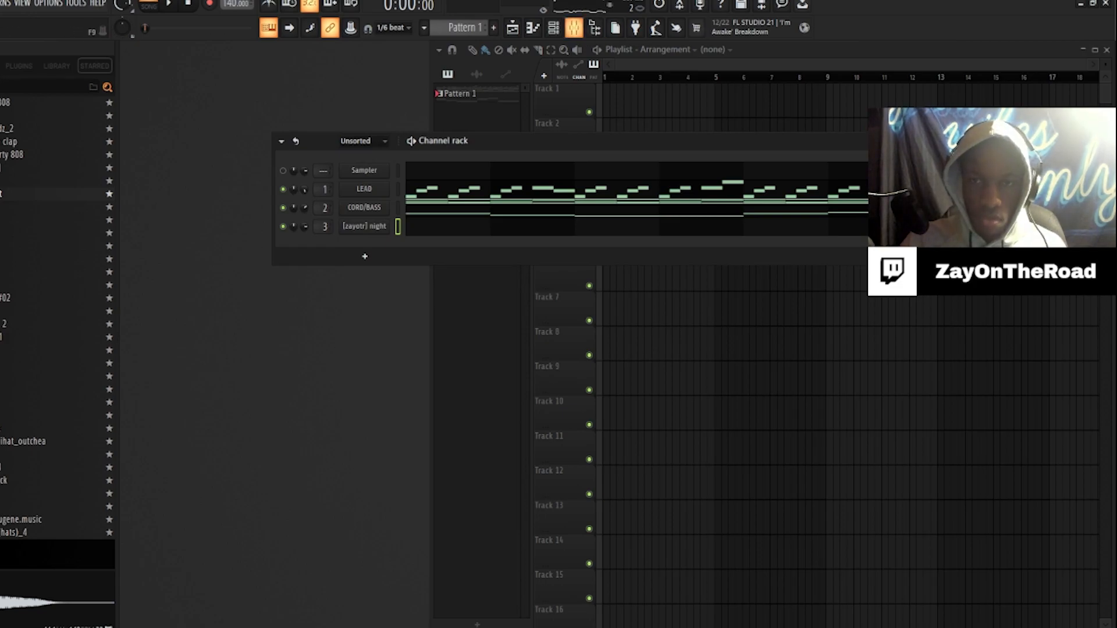
pyautogui.click(573, 27)
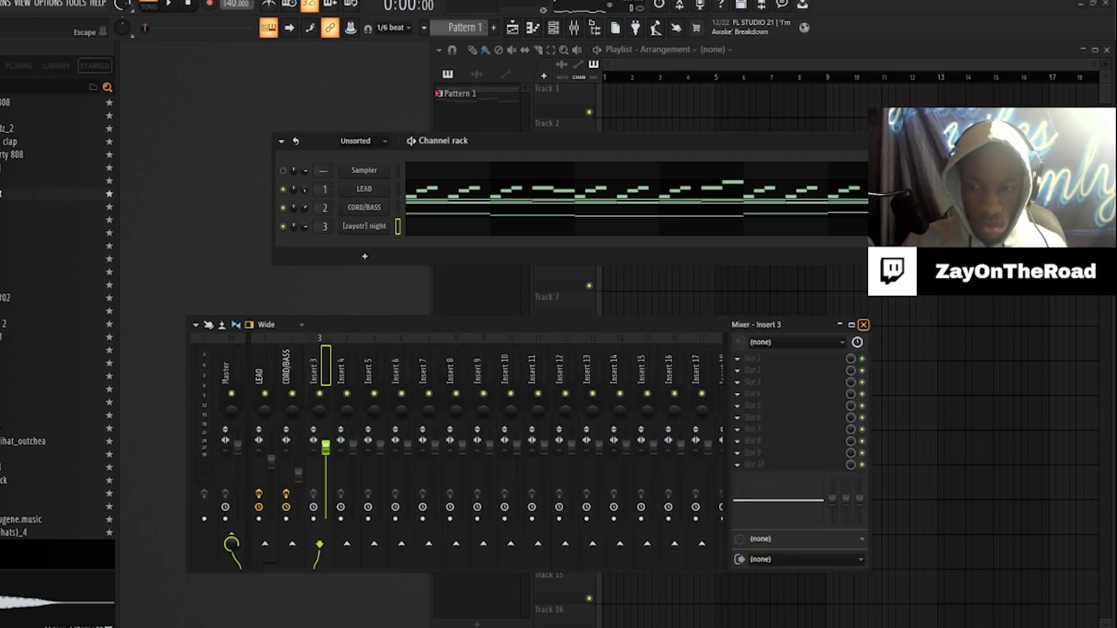
pyautogui.click(863, 324)
# Step: Raise the precomputed Boost of the [zayotr] night sample slightly and set its channel to cut itself
pyautogui.click(364, 226)
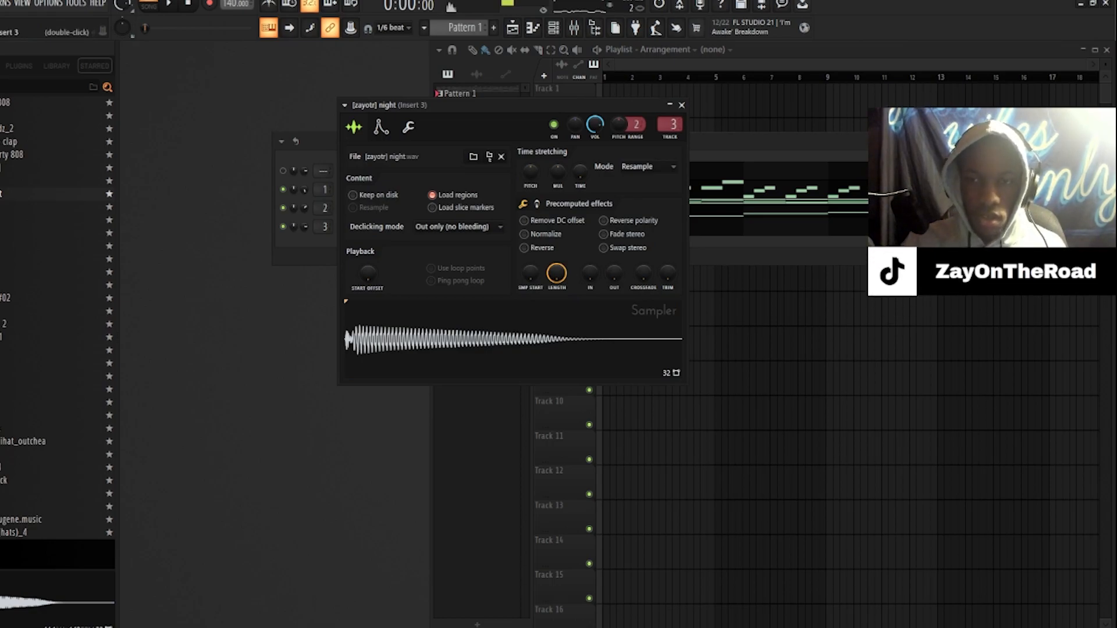
pyautogui.click(536, 204)
pyautogui.moveTo(531, 225); pyautogui.dragTo(531, 215)
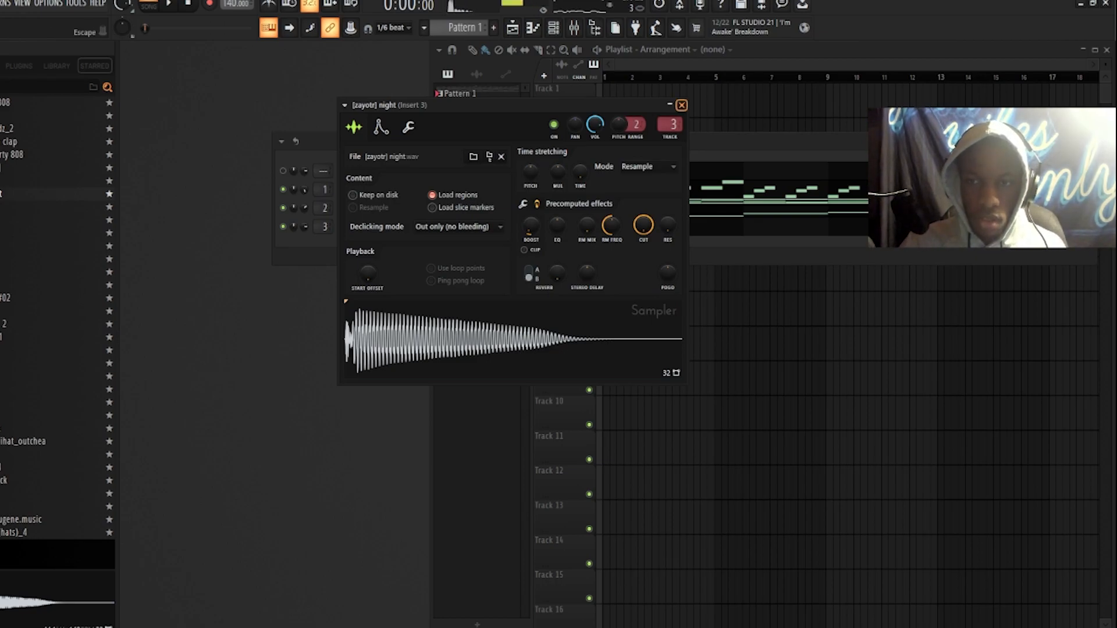
pyautogui.click(682, 105)
pyautogui.rightClick(389, 224)
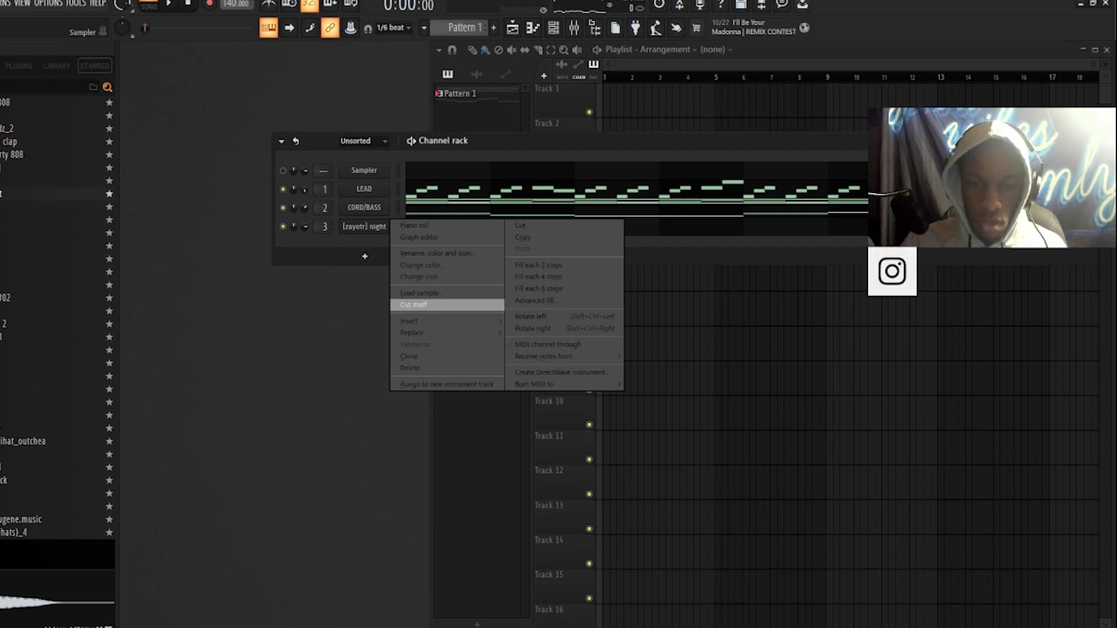
pyautogui.click(414, 305)
# Step: Increase the [zayotr] night sample's Boost further and close its sampler settings
pyautogui.click(365, 227)
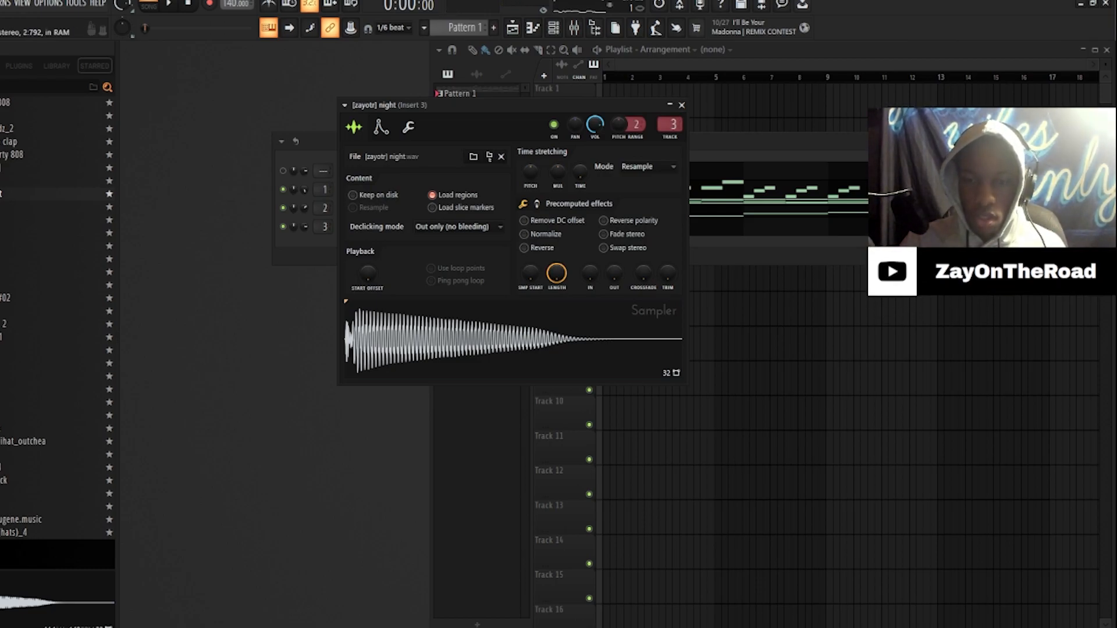
pyautogui.click(537, 204)
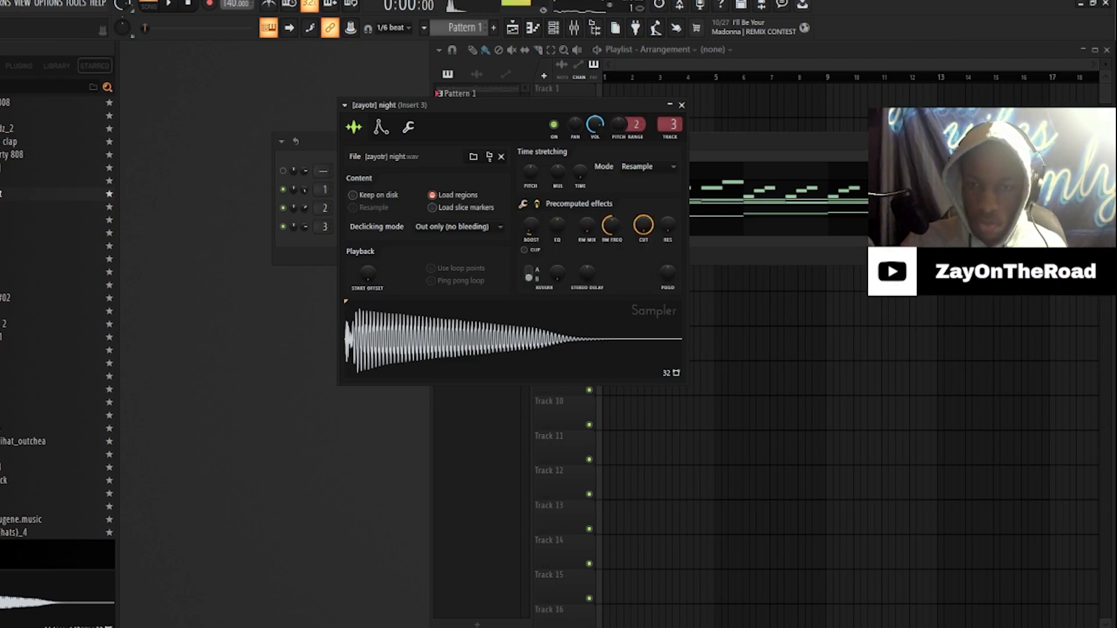
pyautogui.moveTo(531, 225); pyautogui.dragTo(531, 212)
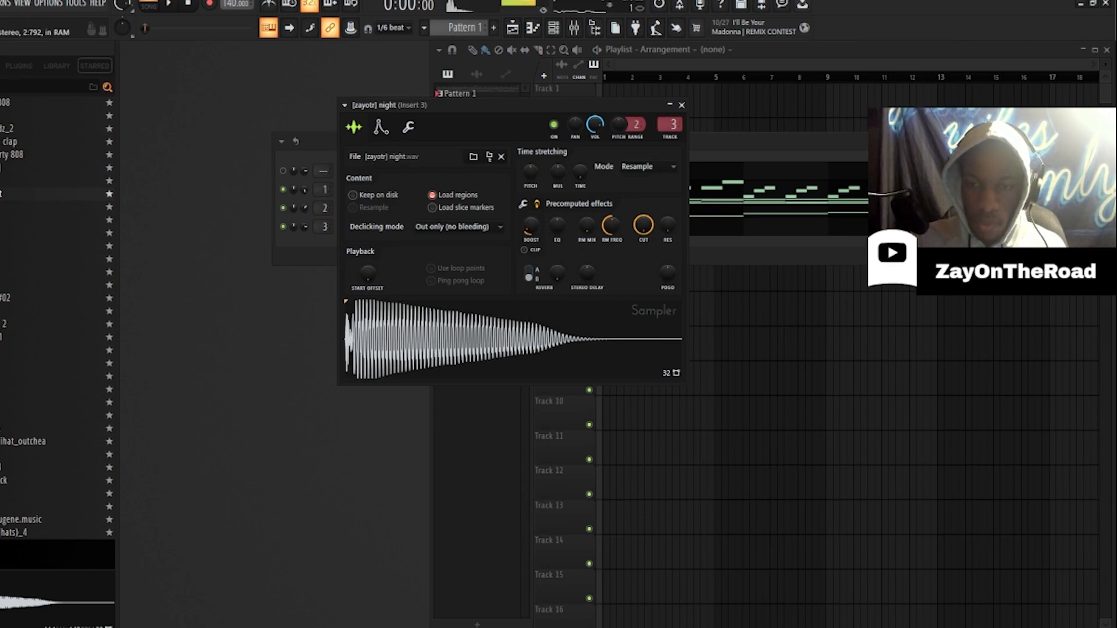
pyautogui.click(681, 105)
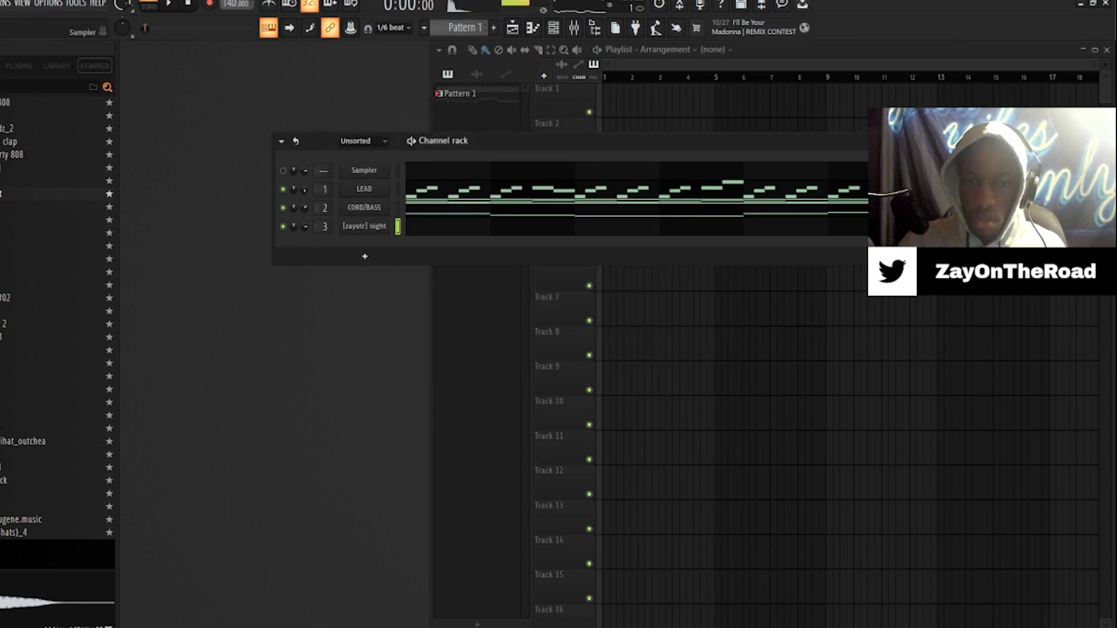
# Step: Record an eight-bar rhythm for [zayotr] night in the piano roll, mainly short C5 notes, with the metronome off
pyautogui.rightClick(371, 227)
pyautogui.click(411, 226)
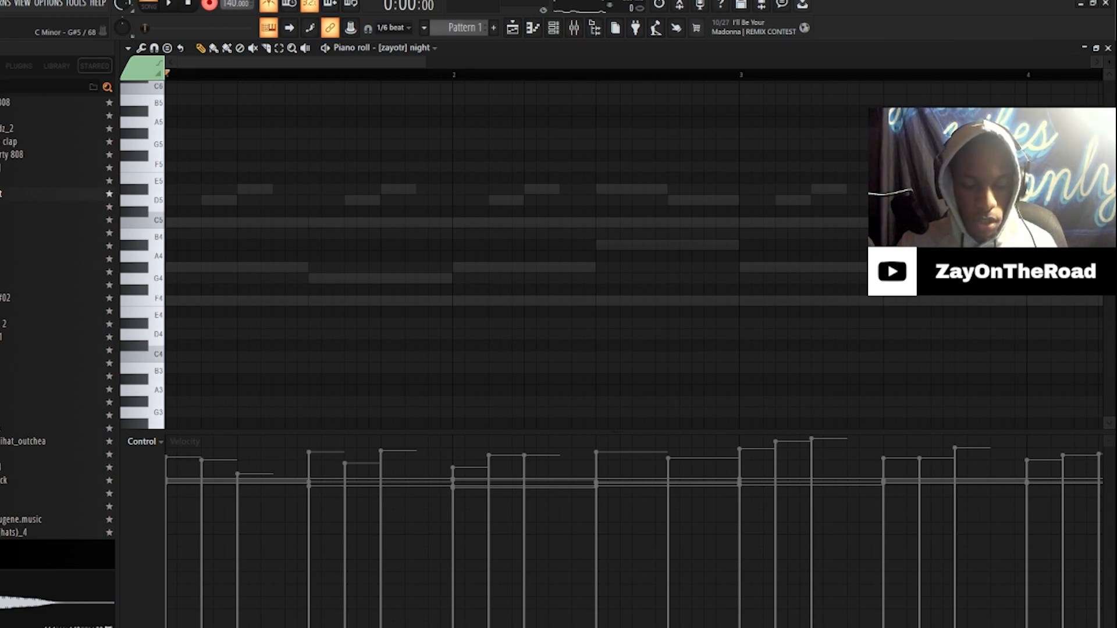
pyautogui.scroll(-6, 518, 140)
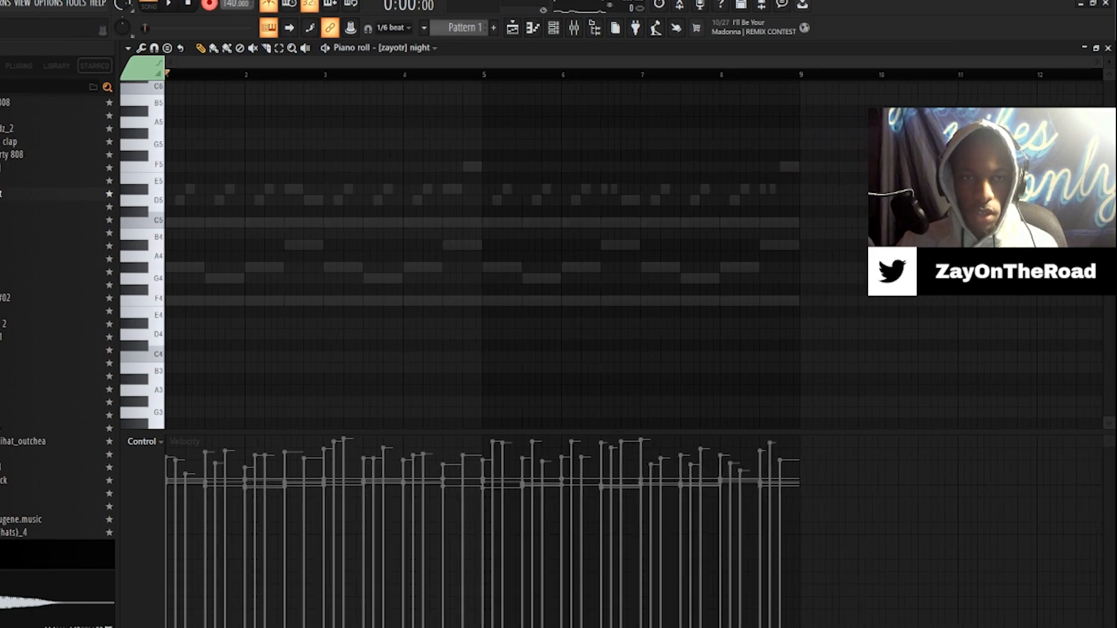
pyautogui.click(268, 5)
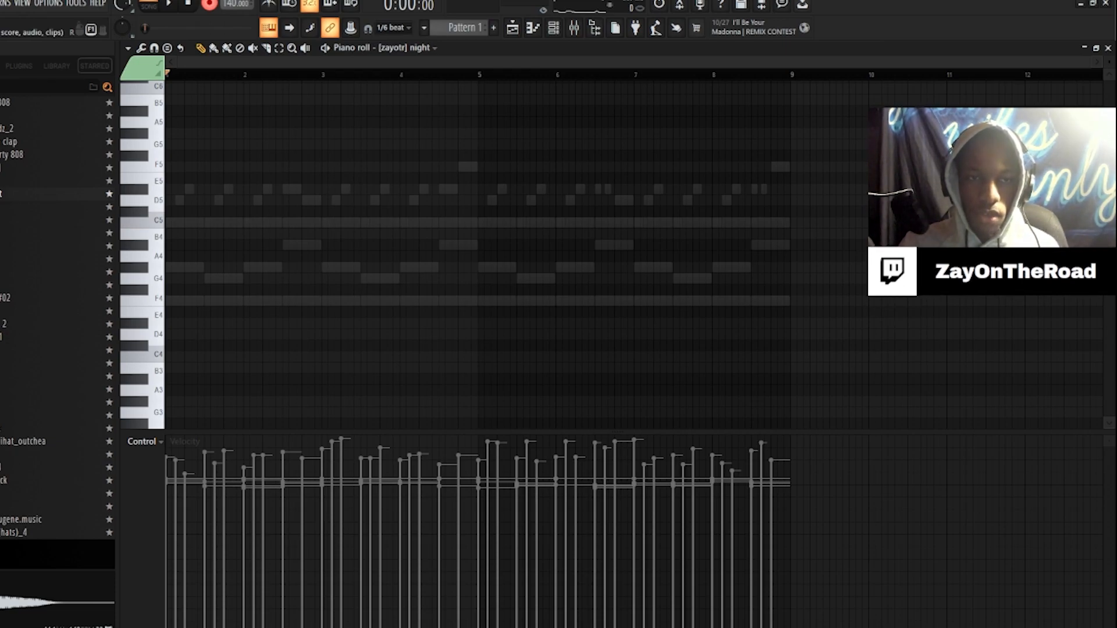
pyautogui.press('space')
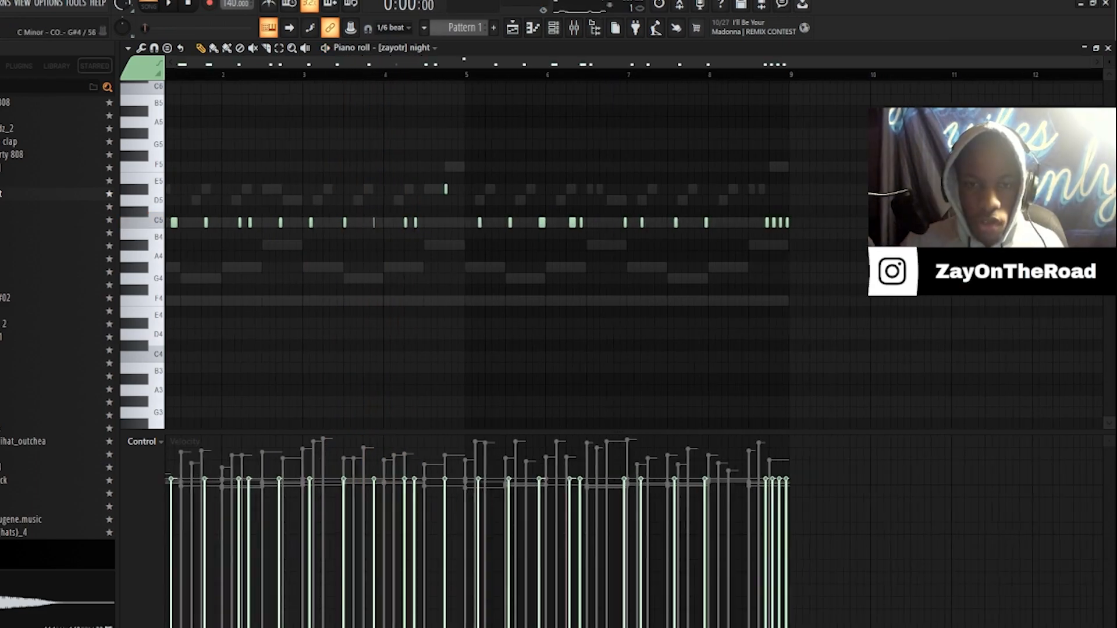
pyautogui.scroll(6, 211, 268)
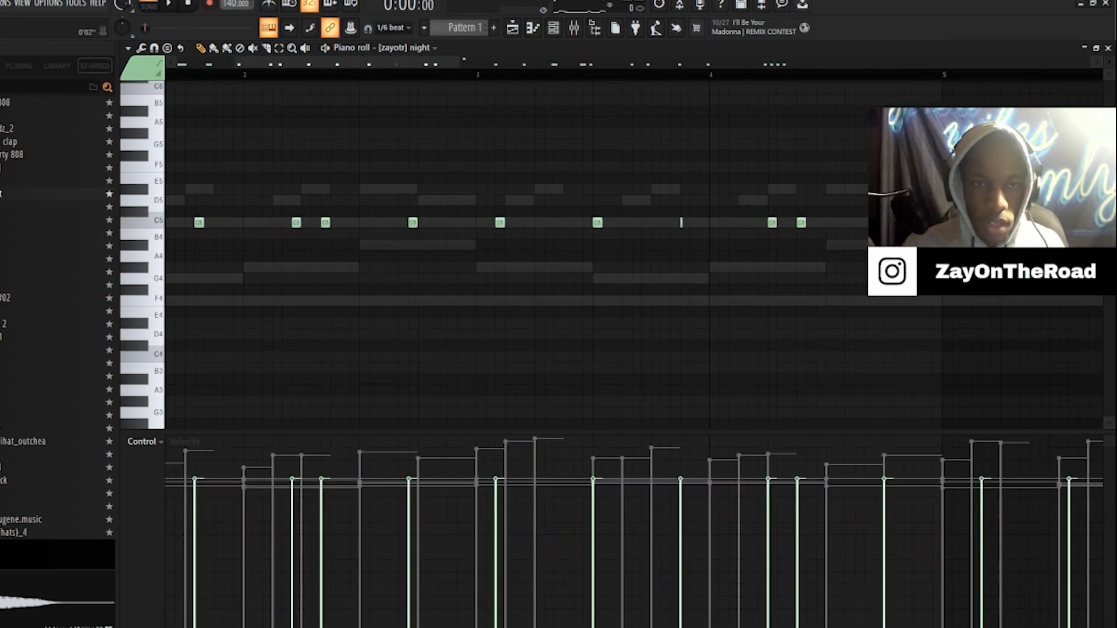
# Step: Play back the [zayotr] night rhythm and shift the first two C5 notes of bar 2 earlier
pyautogui.scroll(-1, 211, 112)
pyautogui.hotkey('ctrl', 'm')
pyautogui.scroll(-5, 634, 256)
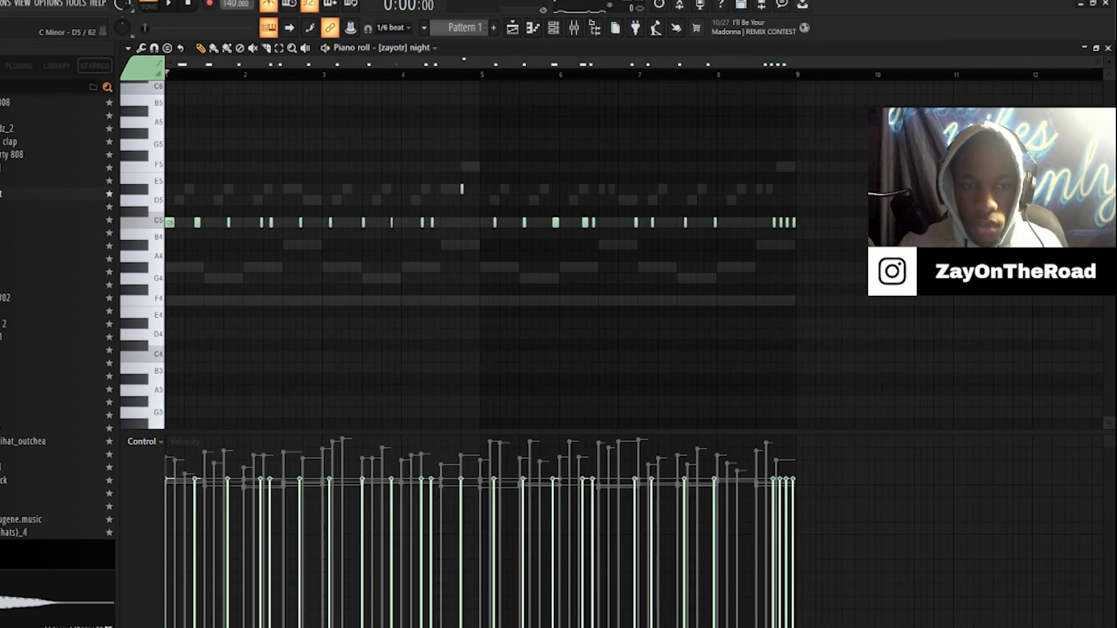
pyautogui.press('space')
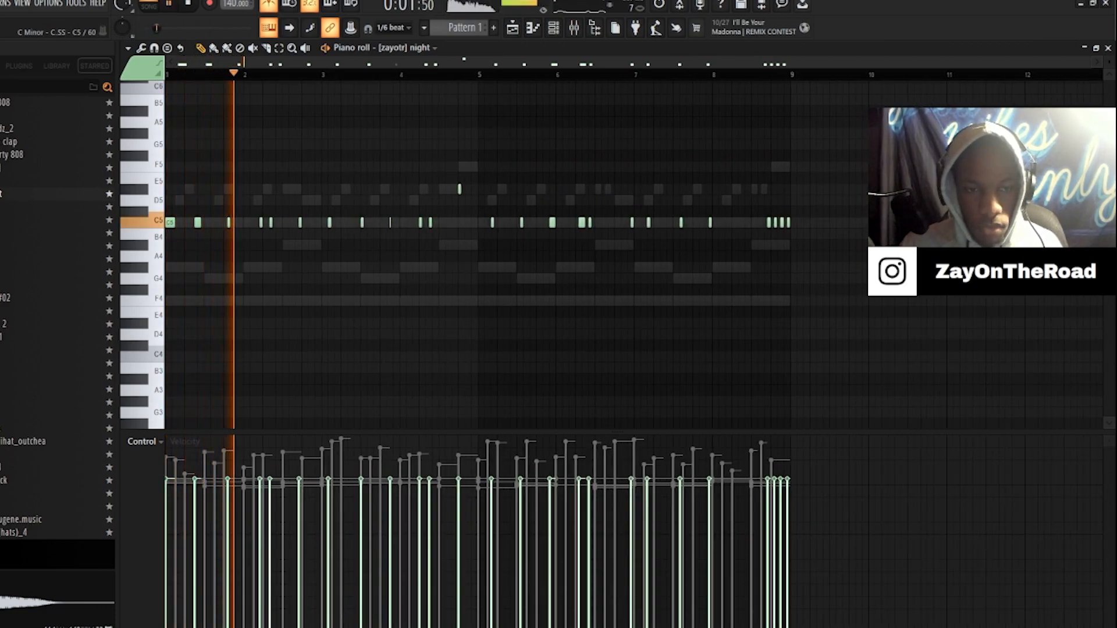
pyautogui.press('space')
pyautogui.scroll(7, 252, 256)
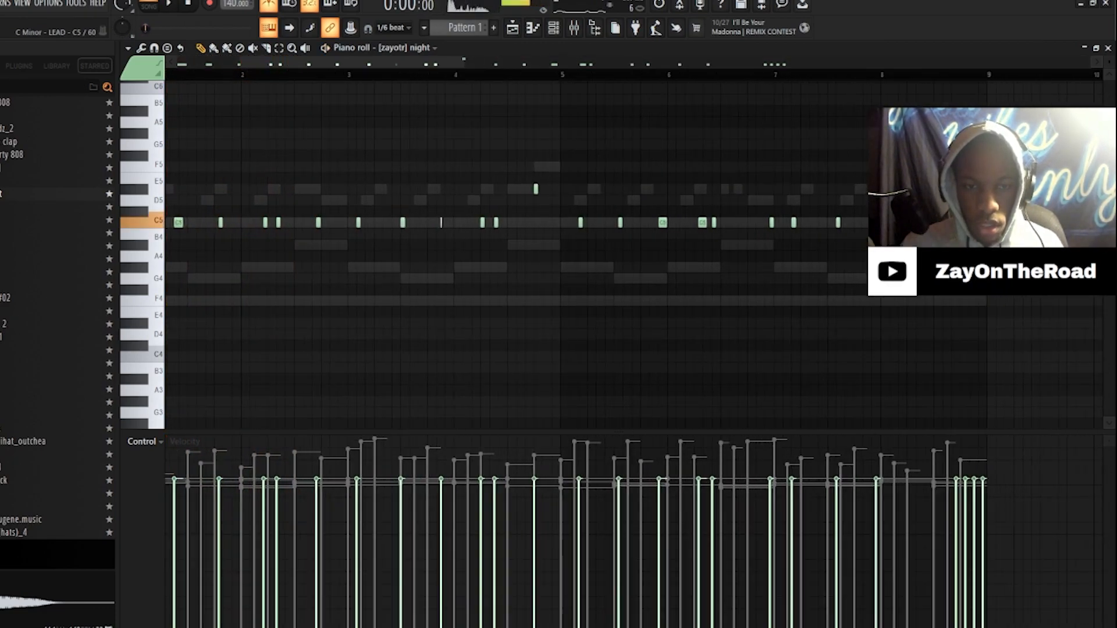
pyautogui.scroll(2, 256, 256)
pyautogui.press('space')
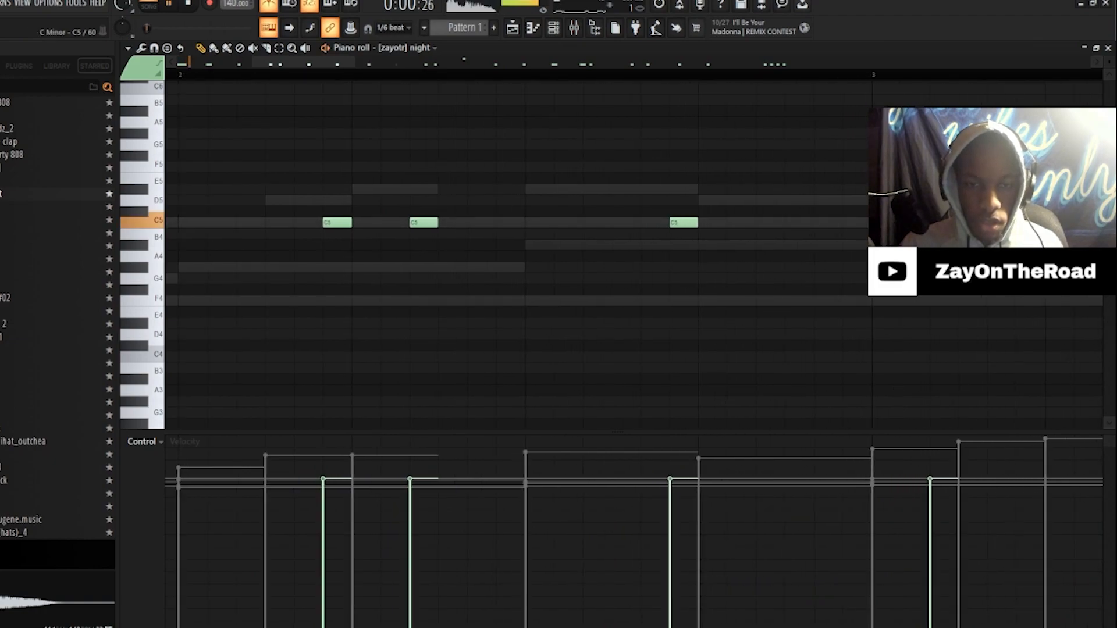
pyautogui.press('space')
pyautogui.moveTo(338, 223); pyautogui.dragTo(280, 223)
pyautogui.moveTo(425, 223); pyautogui.dragTo(396, 222)
pyautogui.press('space')
# Step: Nudge the second C5 note of bar 2 earlier to line up with the lead note and check it in playback
pyautogui.scroll(-5, 382, 227)
pyautogui.press('space')
pyautogui.press('space')
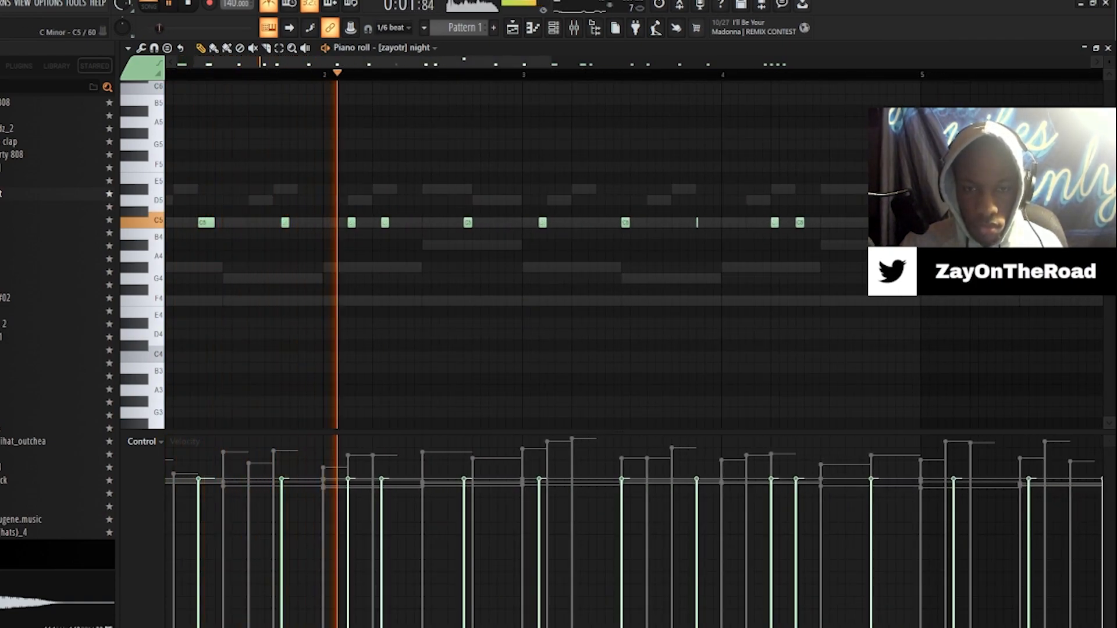
pyautogui.press('space')
pyautogui.moveTo(385, 222); pyautogui.dragTo(377, 223)
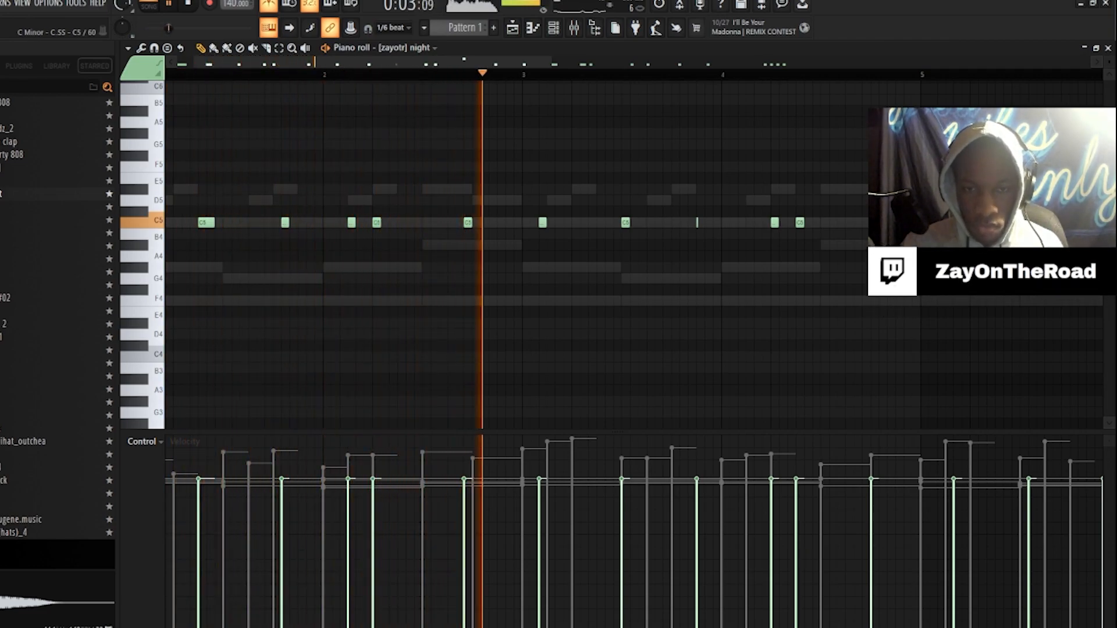
pyautogui.scroll(-4, 195, 227)
pyautogui.press('space')
pyautogui.press('space')
pyautogui.scroll(4, 258, 227)
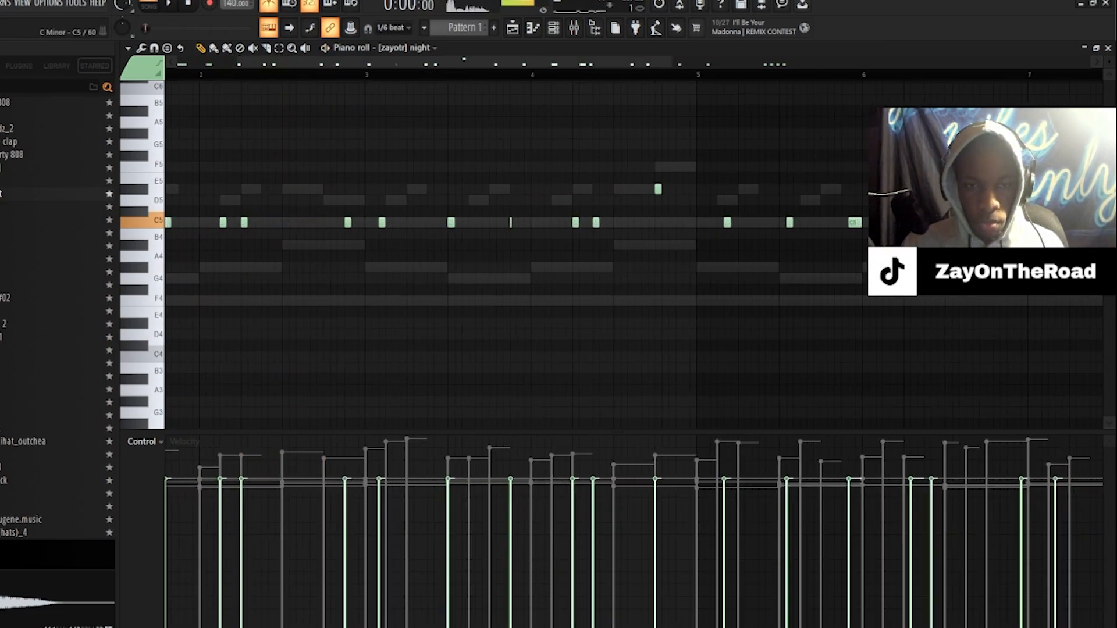
# Step: Set the snap to 1/6 step, align the C5 notes in bars 1 to 3 with the beats, and close the piano roll
pyautogui.scroll(-3, 285, 227)
pyautogui.scroll(-2, 286, 234)
pyautogui.scroll(2, 286, 233)
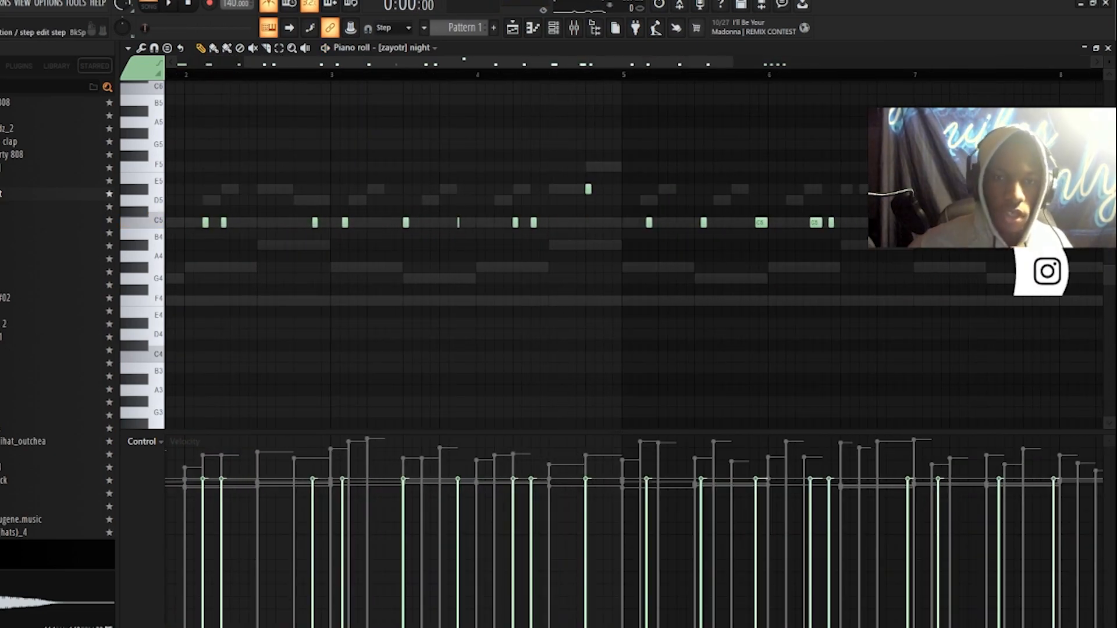
pyautogui.click(387, 28)
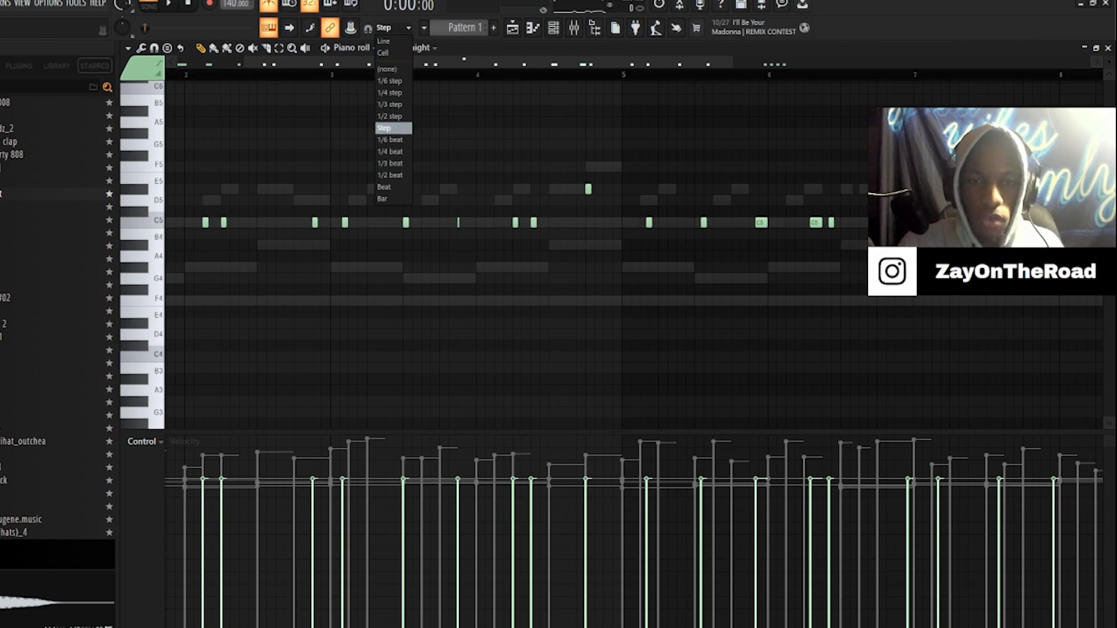
pyautogui.click(391, 83)
pyautogui.scroll(5, 380, 75)
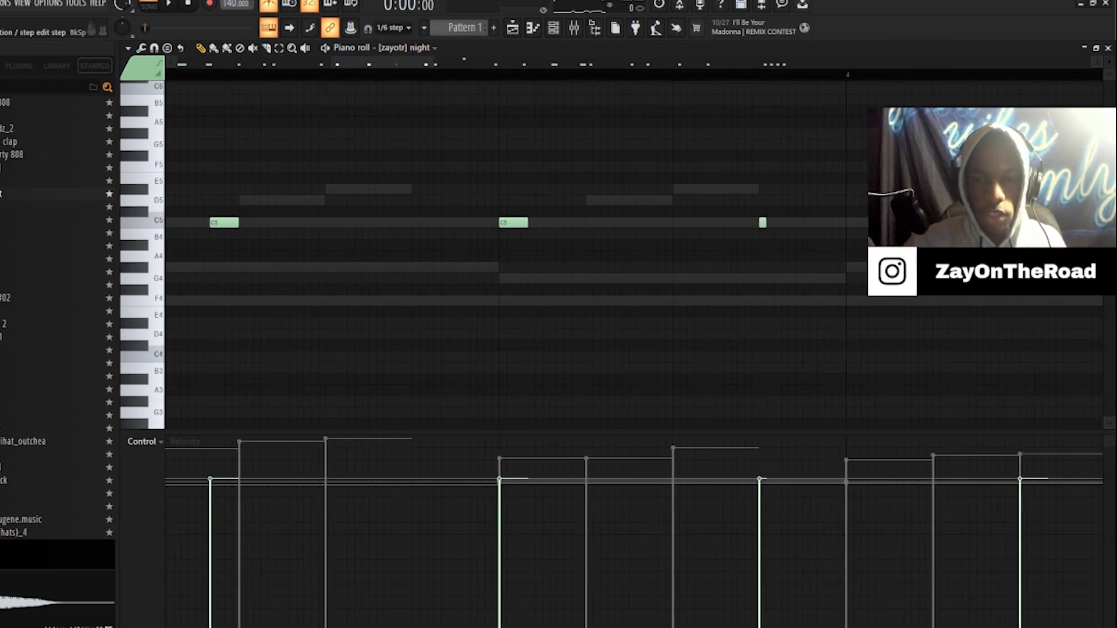
pyautogui.scroll(-4, 555, 236)
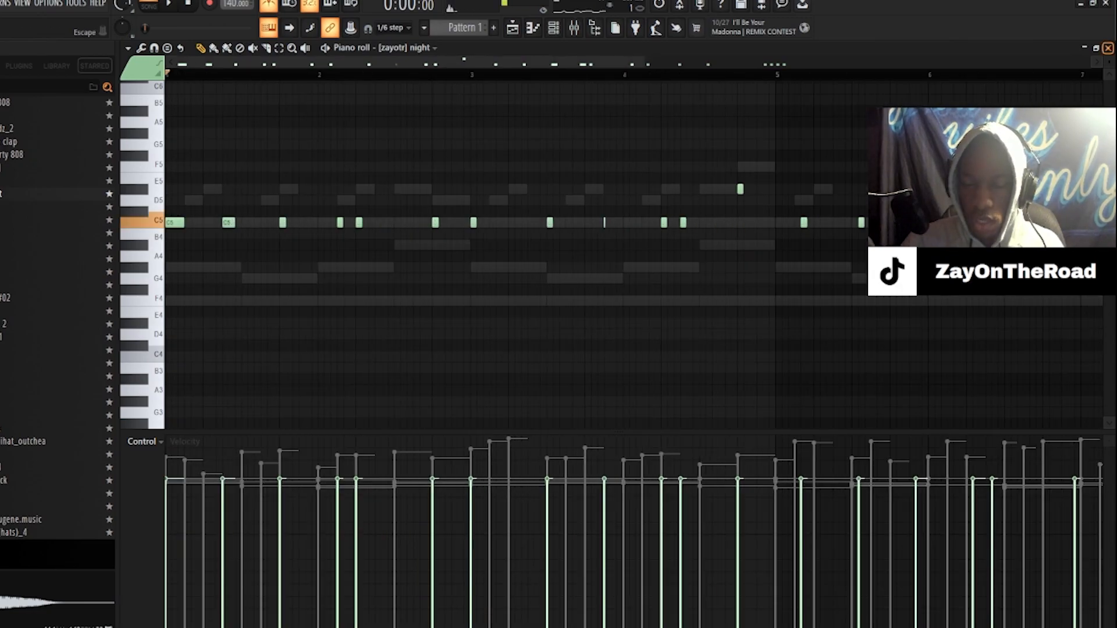
pyautogui.click(1107, 48)
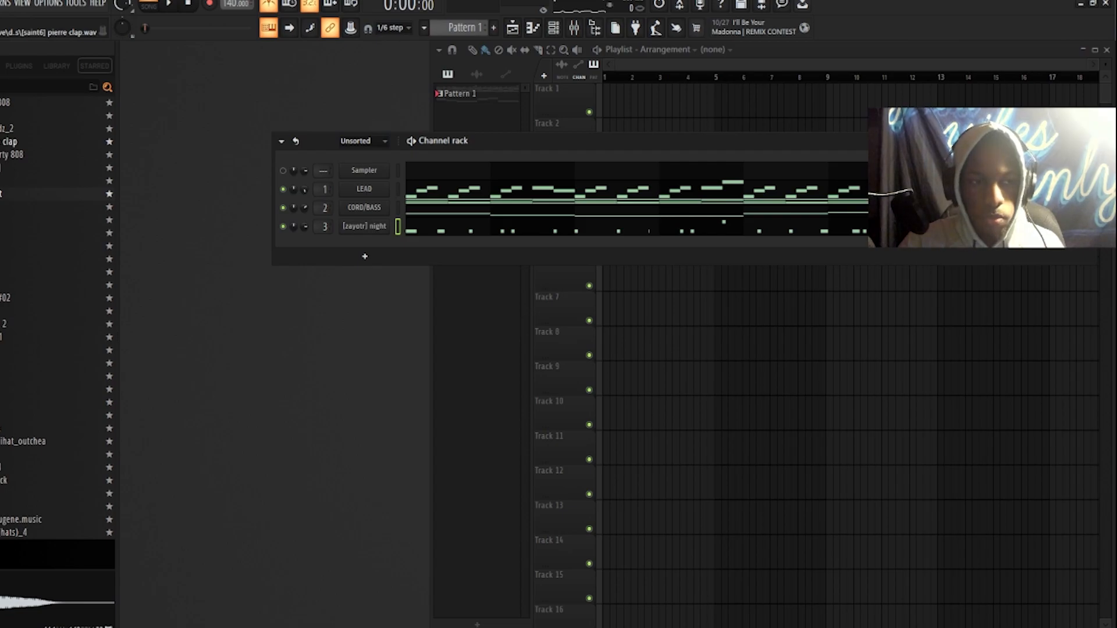
# Step: Add the [saint6] pierre clap sample as a new channel and place a C5 note on beat 2 of bar 1 in its piano roll
pyautogui.moveTo(10, 141); pyautogui.dragTo(365, 227)
pyautogui.scroll(4, 239, 112)
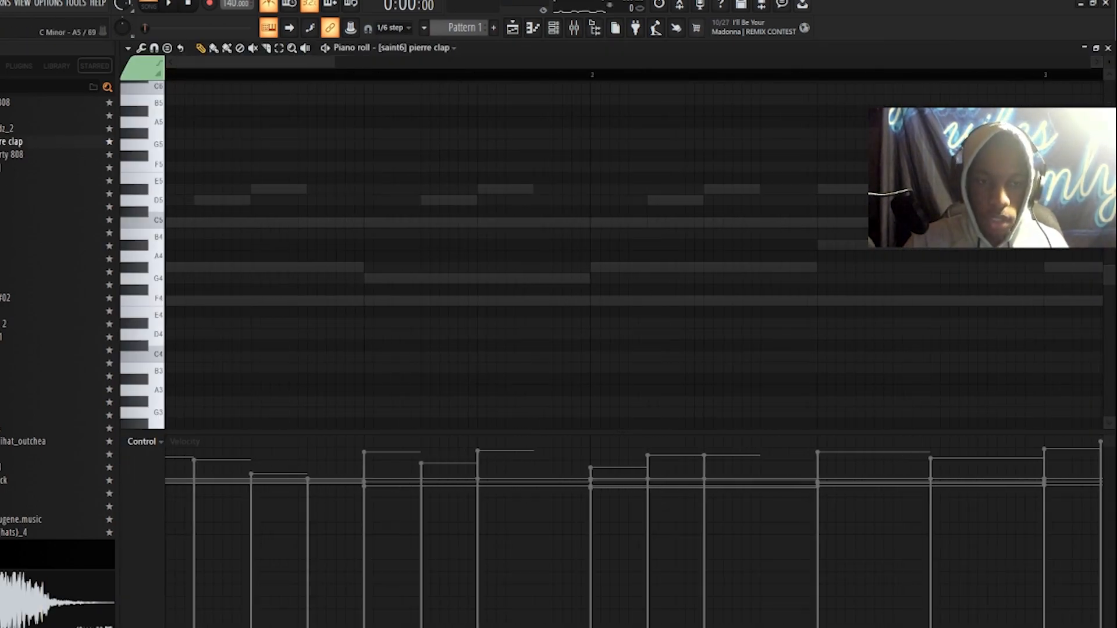
pyautogui.scroll(-5, 280, 112)
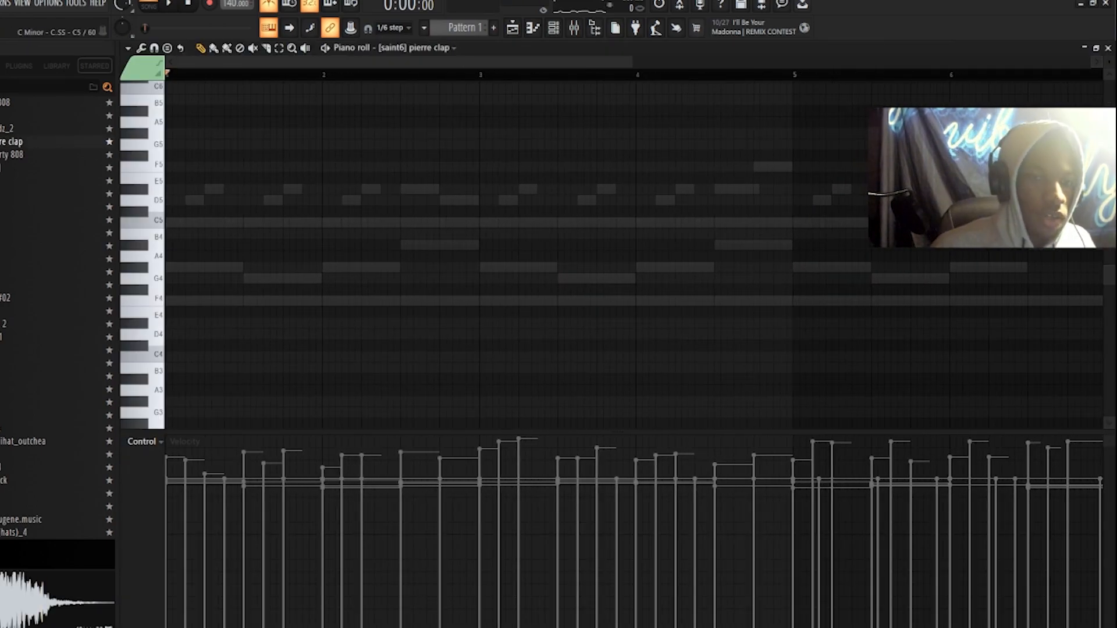
pyautogui.click(208, 223)
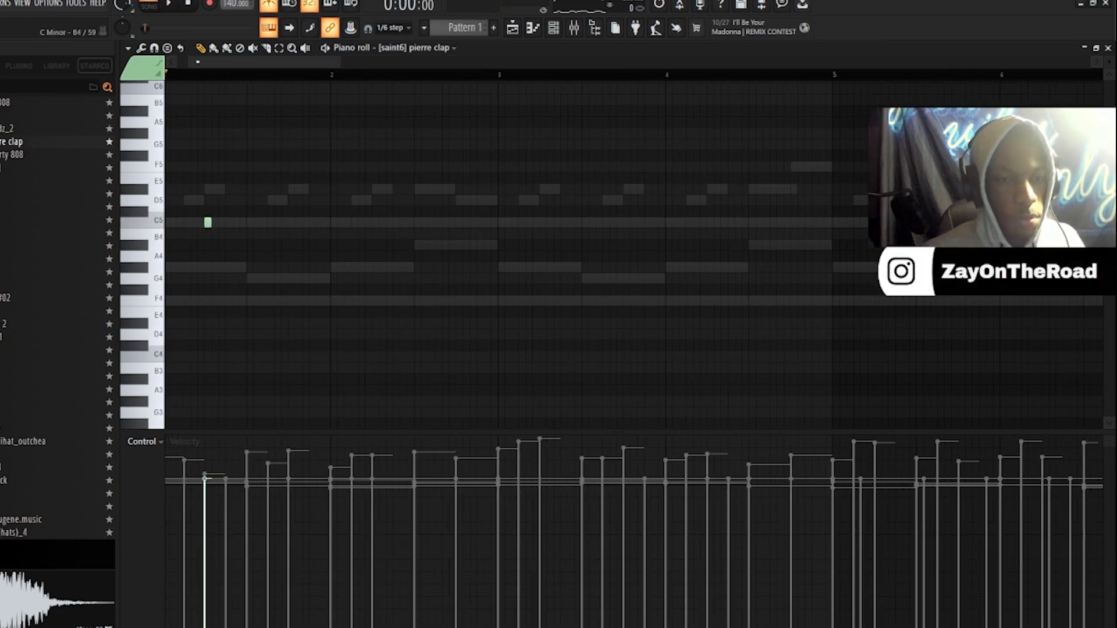
pyautogui.scroll(4, 199, 234)
pyautogui.scroll(-5, 199, 234)
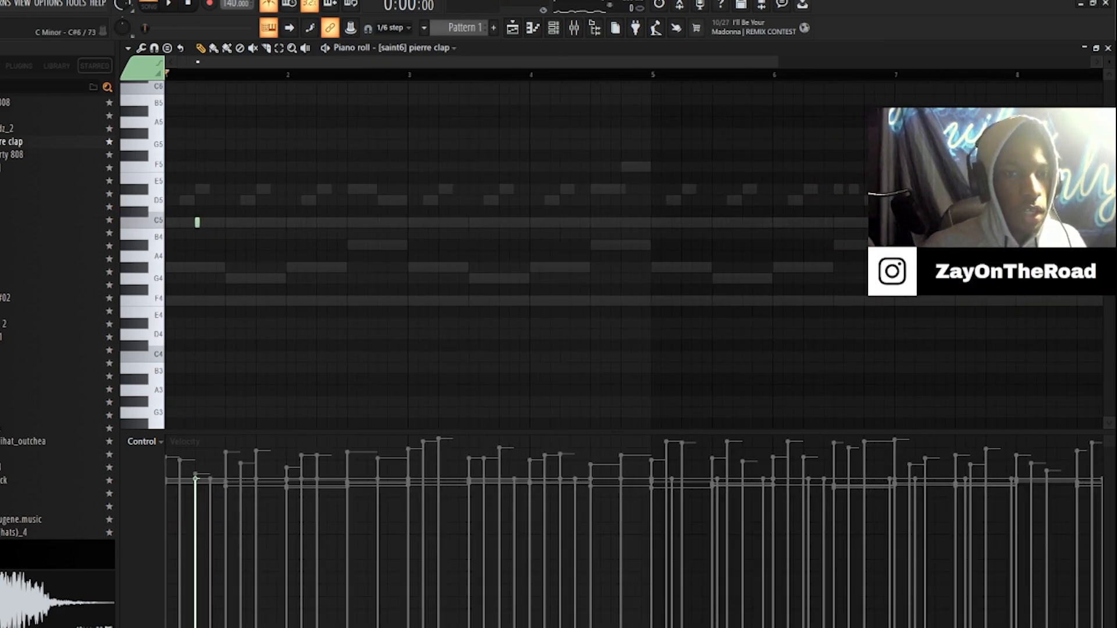
# Step: Duplicate the first bar of the clap through bar 8 and close its piano roll
pyautogui.hotkey('ctrl', 'a')
pyautogui.scroll(3, 272, 146)
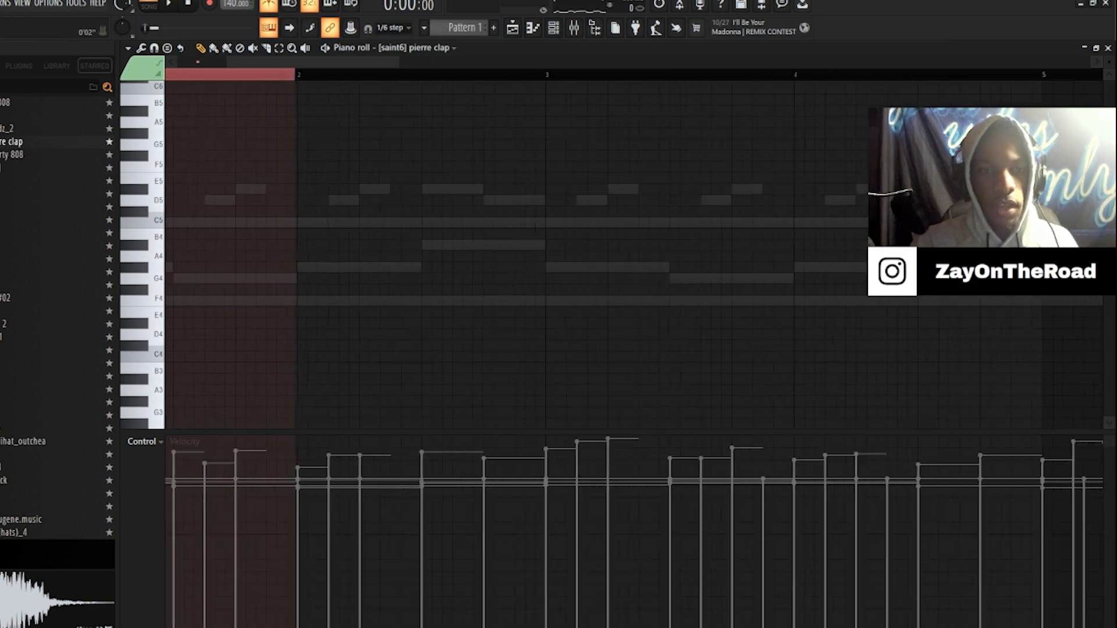
pyautogui.scroll(-4, 230, 182)
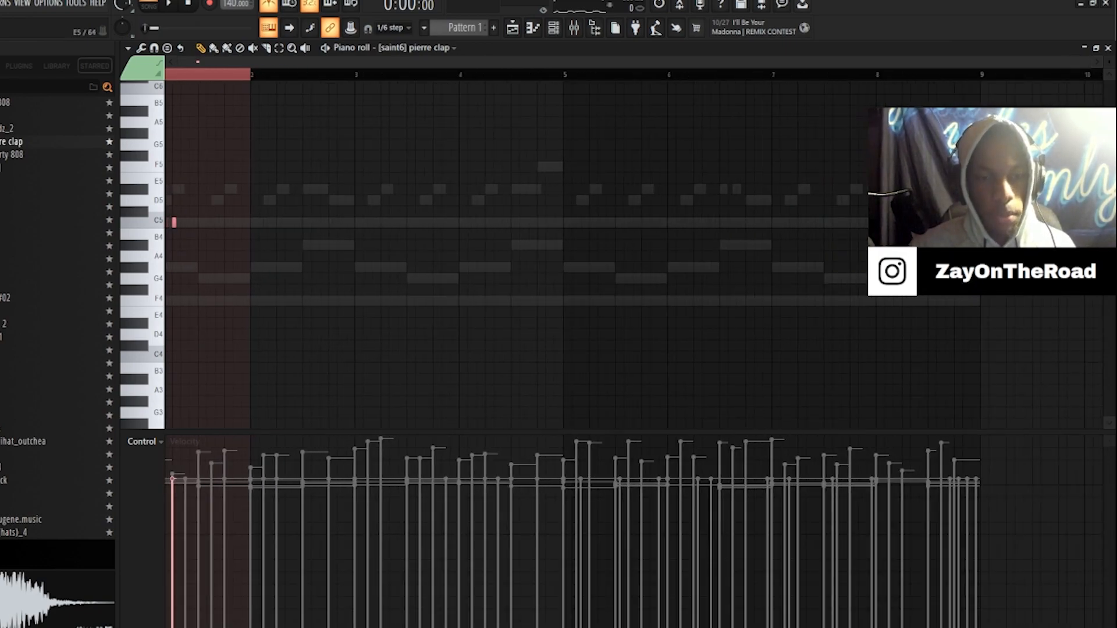
pyautogui.hotkey('ctrl', 'b')
pyautogui.scroll(4, 302, 187)
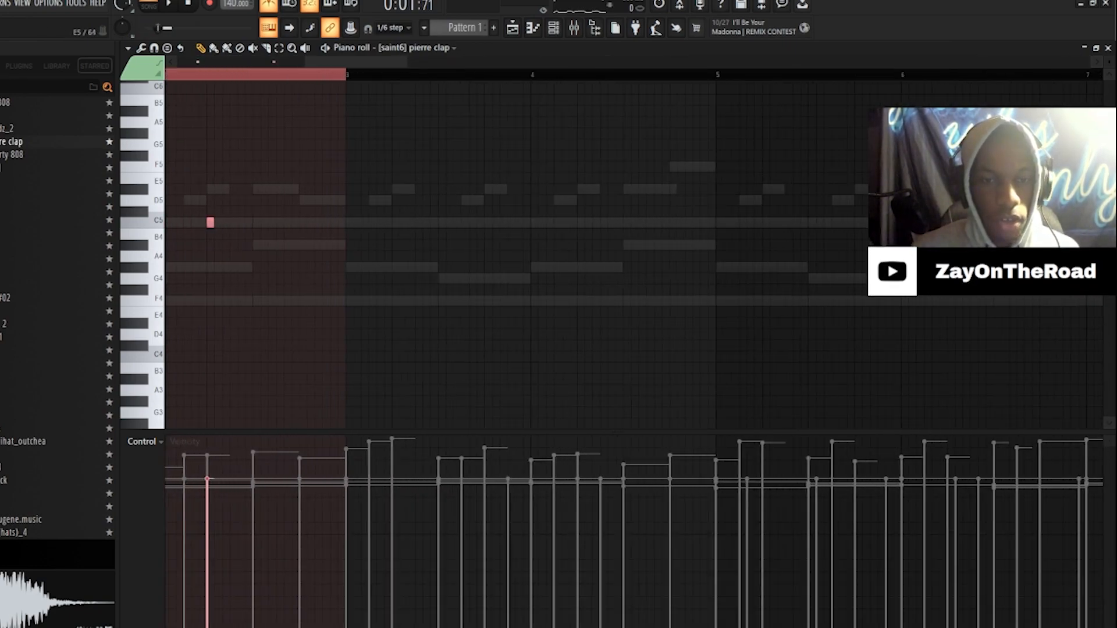
pyautogui.scroll(-4, 298, 183)
pyautogui.hotkey('ctrl', 'b')
pyautogui.scroll(-1, 298, 183)
pyautogui.hotkey('ctrl', 'b')
pyautogui.hotkey('ctrl', 'b')
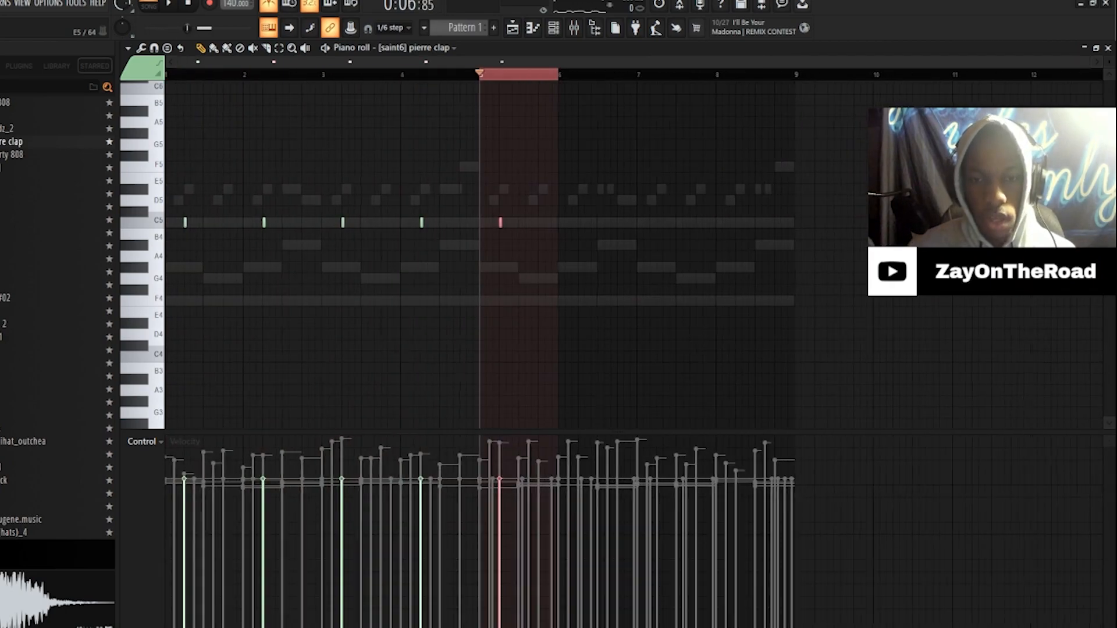
pyautogui.hotkey('ctrl', 'b')
pyautogui.hotkey('ctrl', 'b')
pyautogui.hotkey('ctrl', 'b')
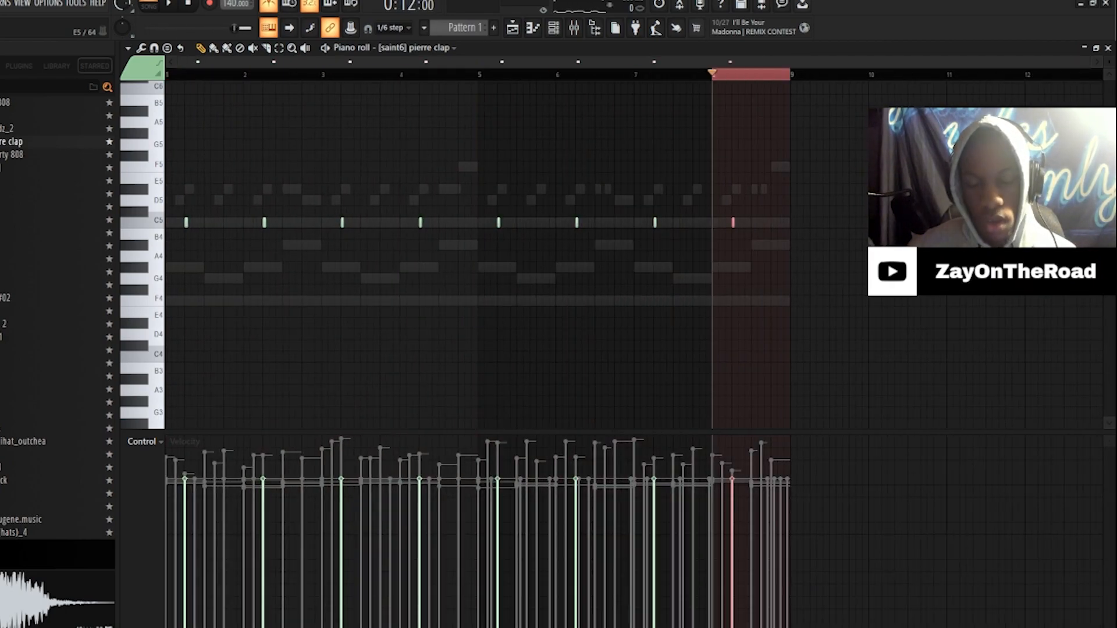
pyautogui.press('Escape')
pyautogui.click(1108, 49)
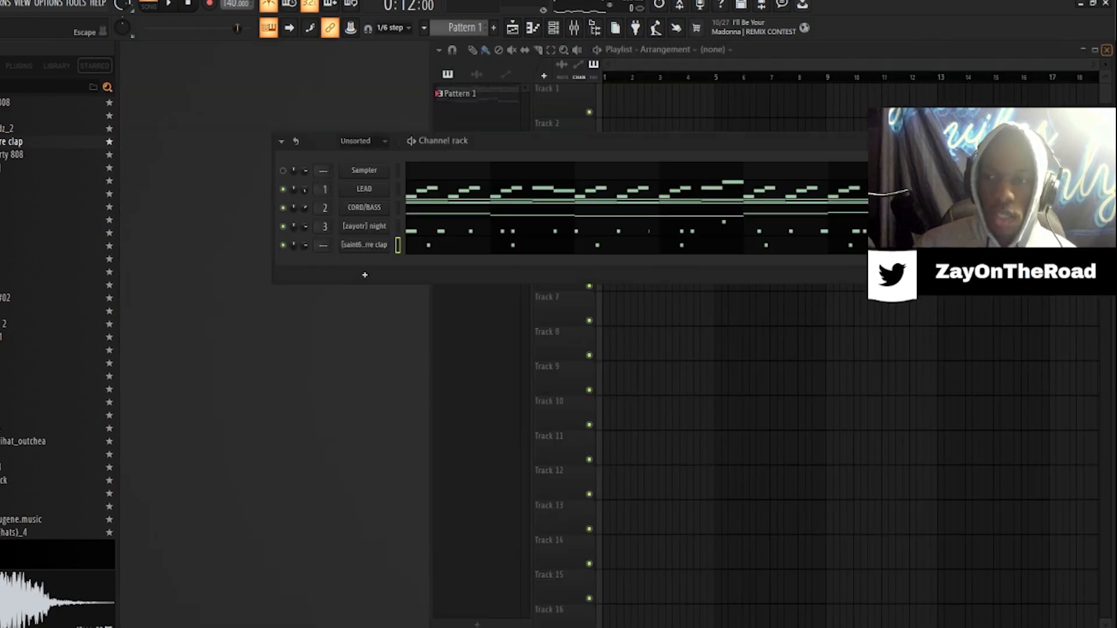
# Step: Reopen the [zayotr] night piano roll, play it with the clap, and move the second C5 note of bar 4 earlier
pyautogui.rightClick(362, 245)
pyautogui.rightClick(363, 226)
pyautogui.click(410, 225)
pyautogui.press('space')
pyautogui.scroll(8, 931, 178)
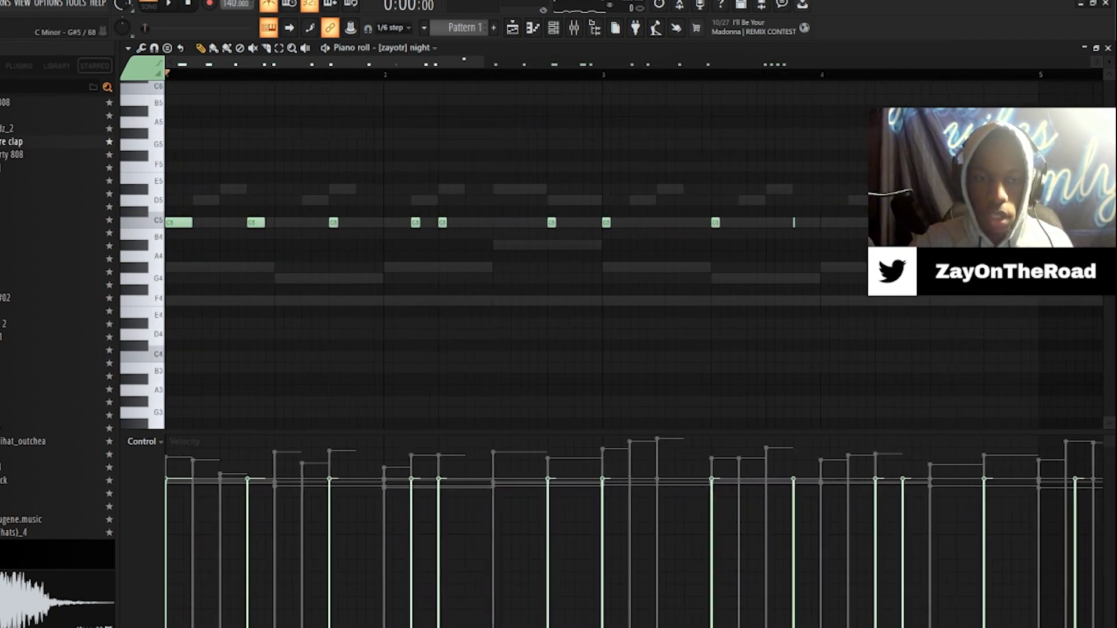
pyautogui.scroll(-7, 931, 156)
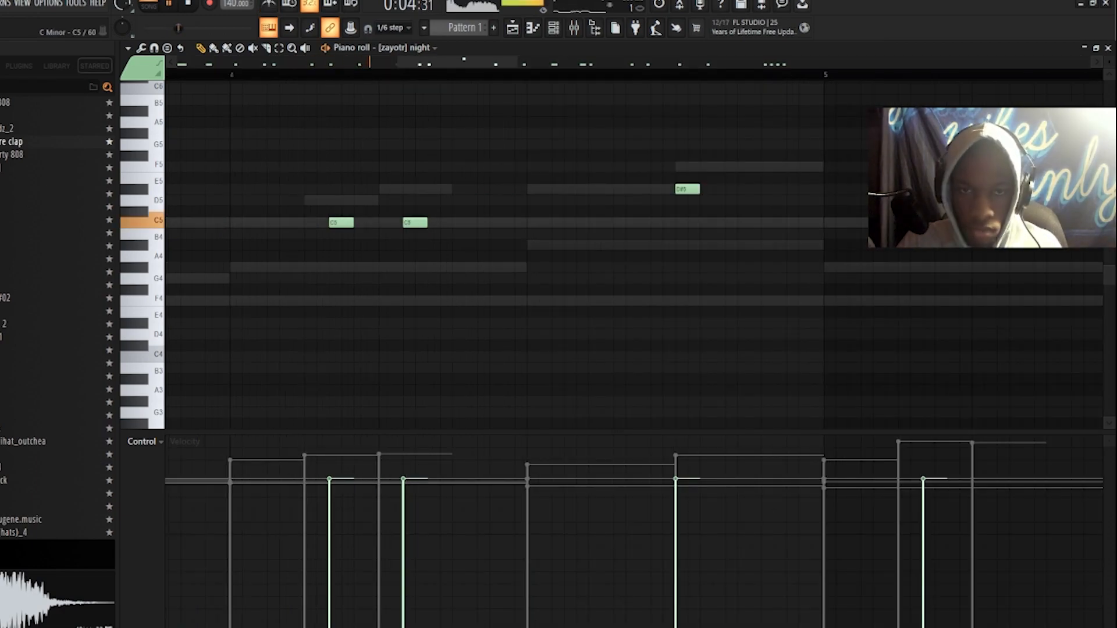
pyautogui.press('space')
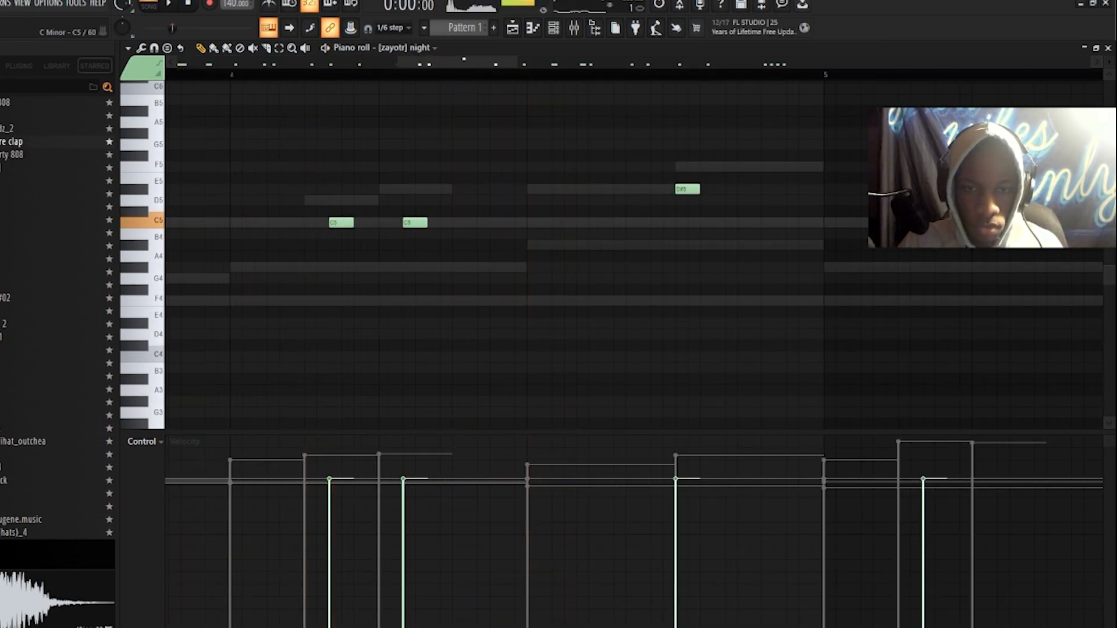
pyautogui.moveTo(417, 222); pyautogui.dragTo(404, 222)
pyautogui.scroll(-6, 416, 231)
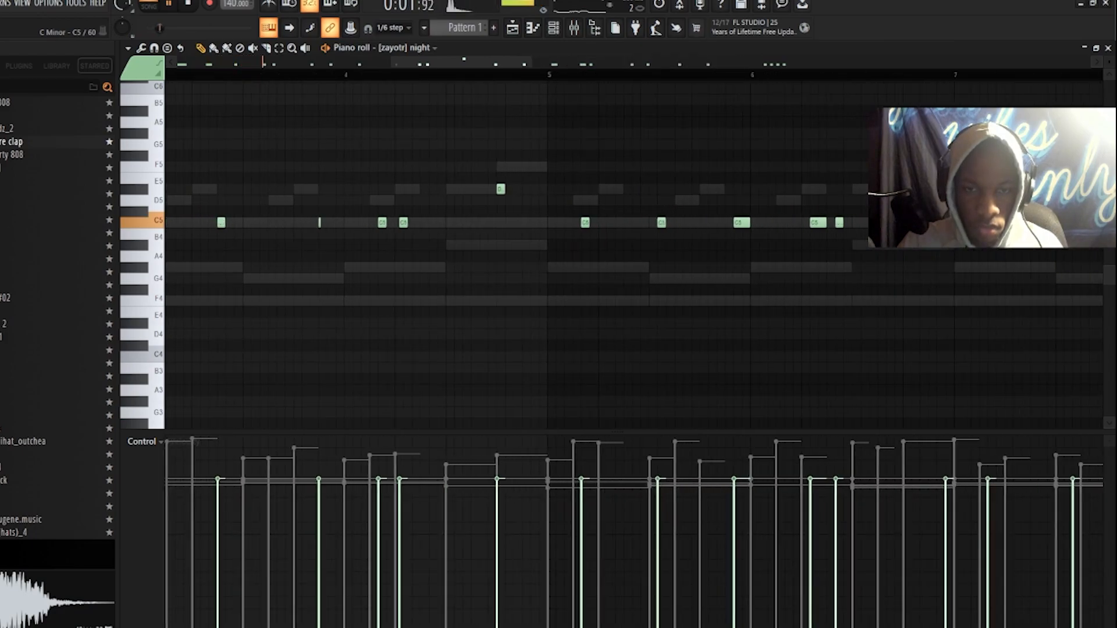
# Step: Align the second C5 note of bar 4 with the lead, tidy the notes from bar 5 on with Step snap, and close the piano roll
pyautogui.scroll(4, 415, 233)
pyautogui.scroll(3, 405, 232)
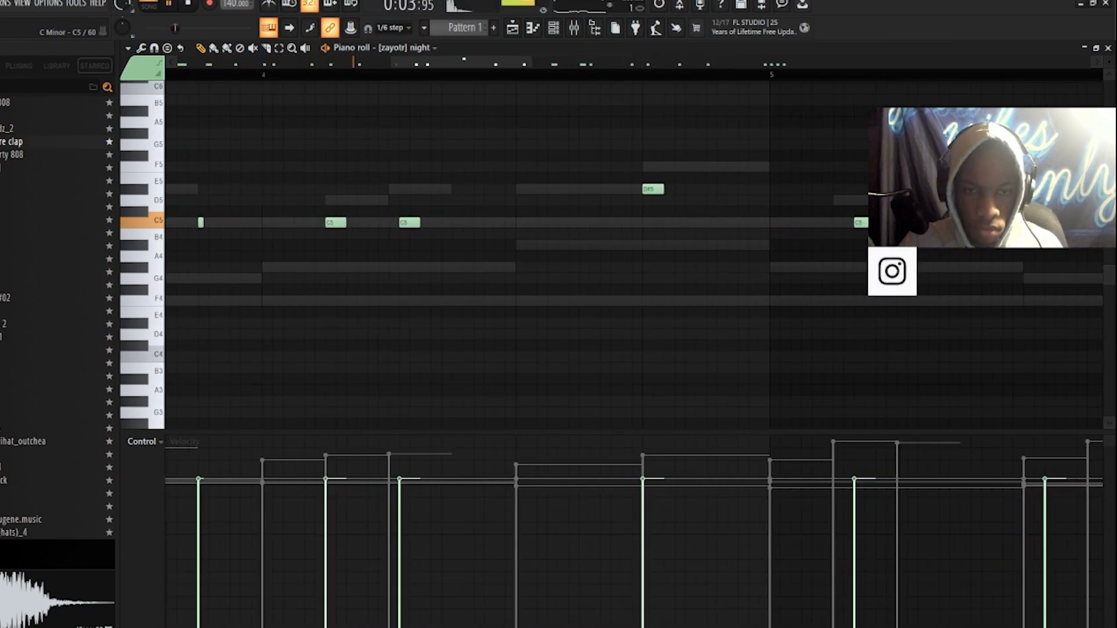
pyautogui.moveTo(406, 222); pyautogui.dragTo(396, 223)
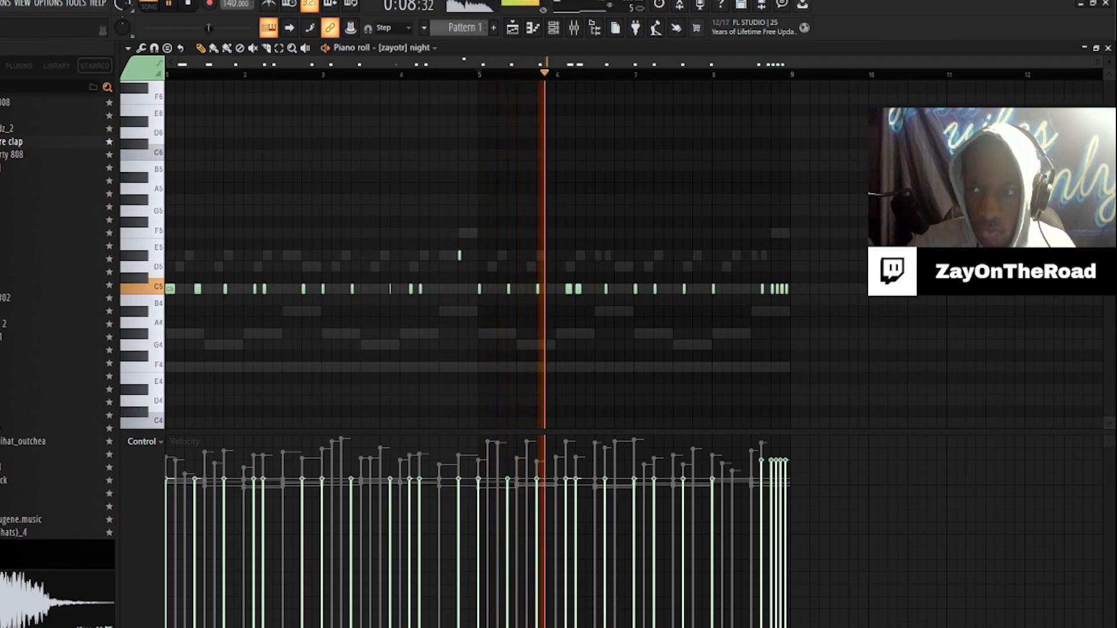
pyautogui.press('Escape')
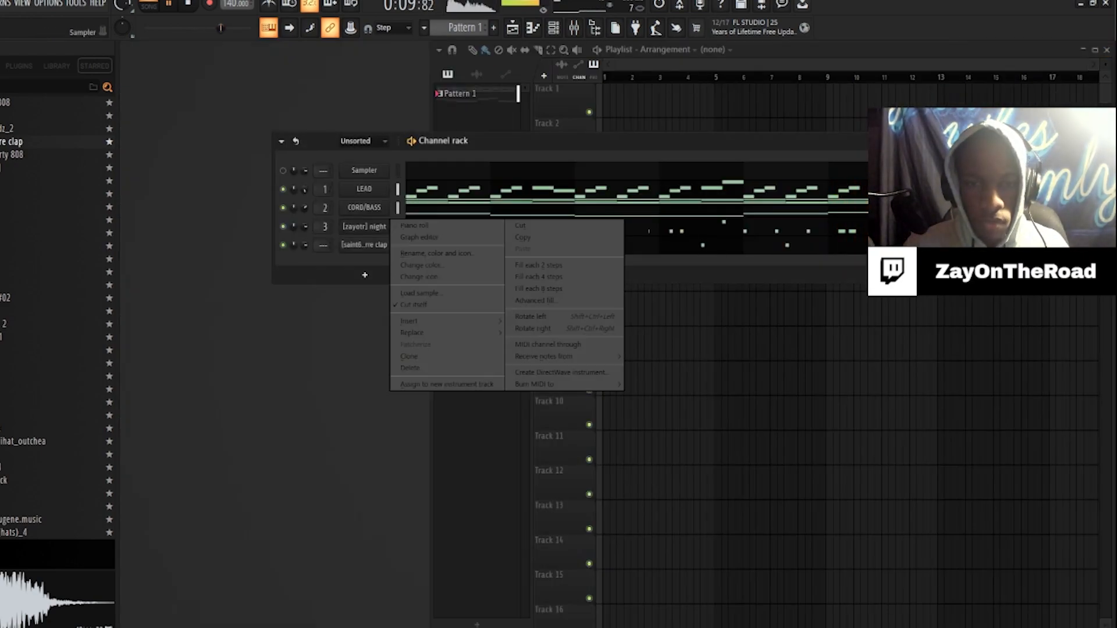
# Step: Open the [zayotr] night piano roll again and transpose the whole rhythm down two octaves, to mainly C3 notes beside the bass line
pyautogui.click(414, 212)
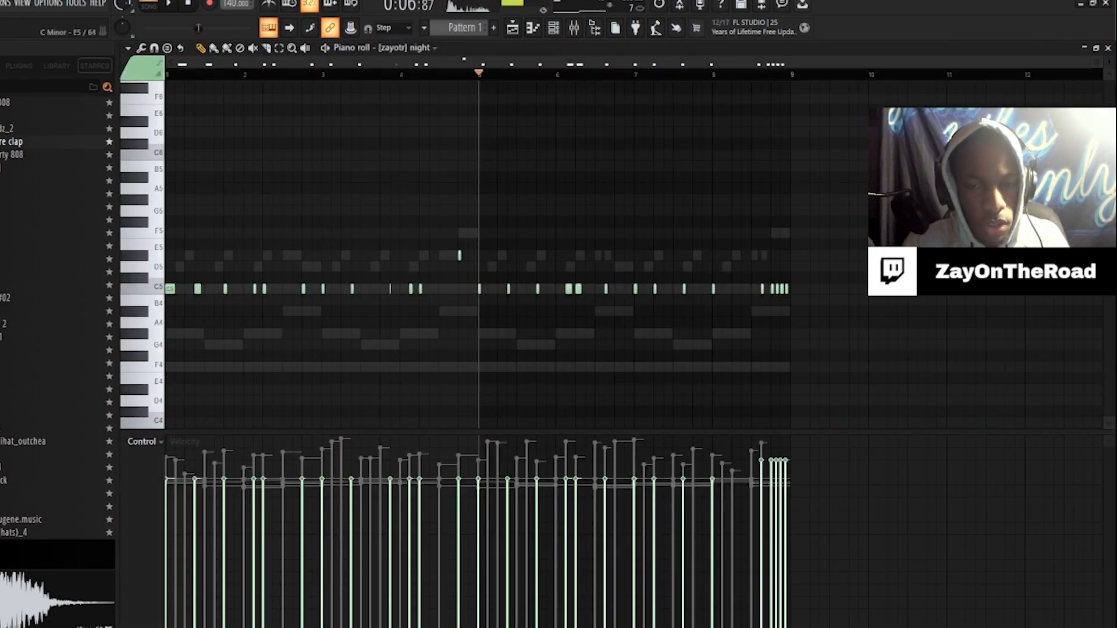
pyautogui.scroll(-10, 477, 250)
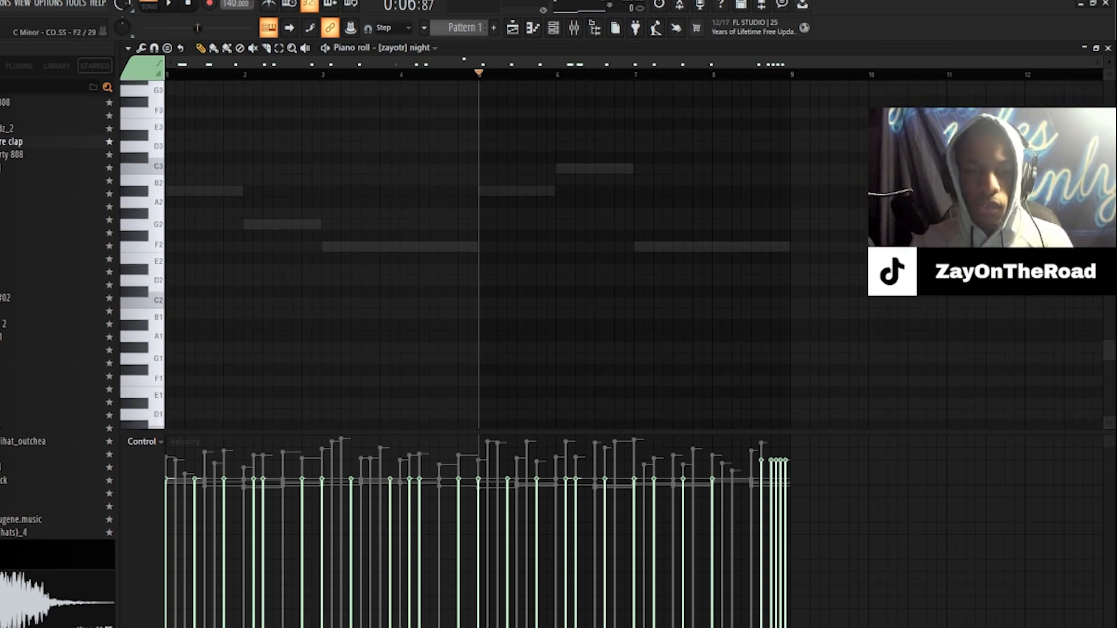
pyautogui.scroll(4, 477, 251)
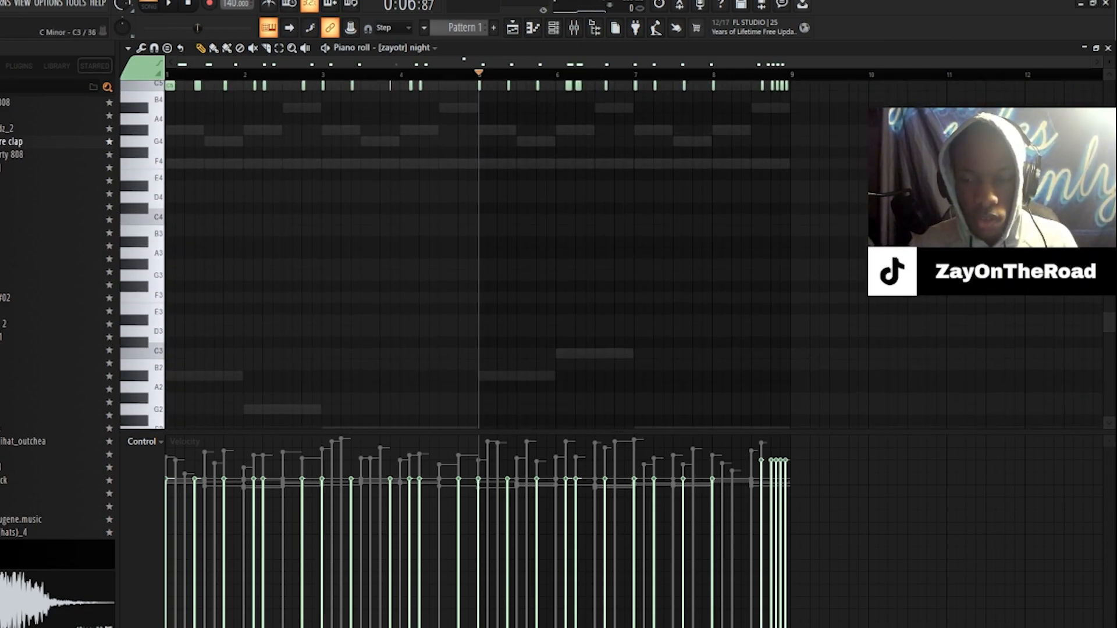
pyautogui.scroll(4, 477, 250)
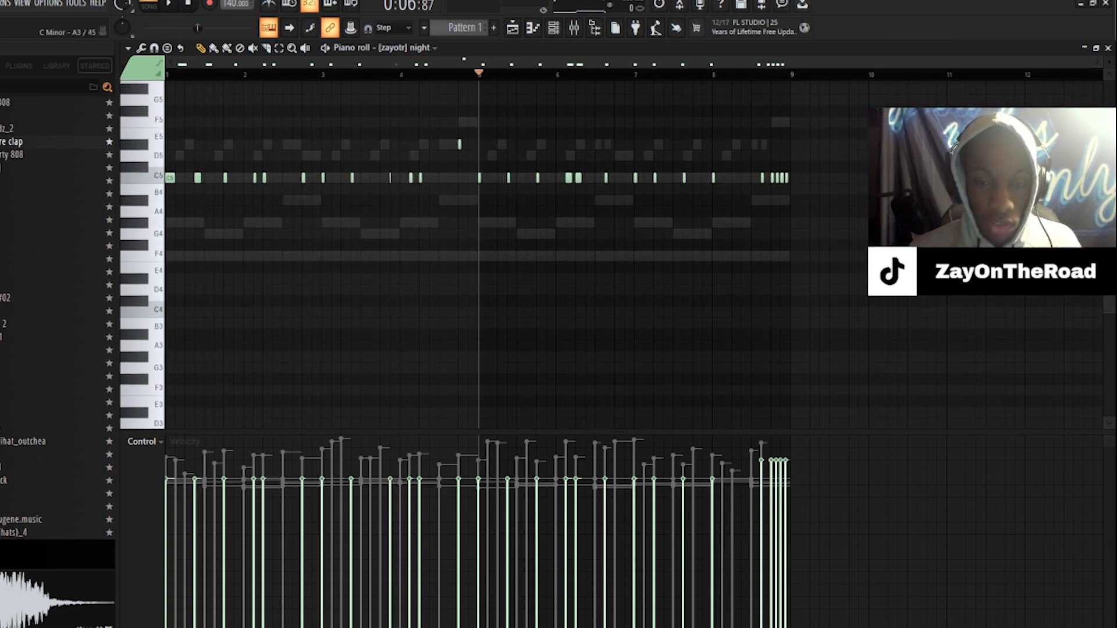
pyautogui.scroll(-1, 477, 344)
pyautogui.hotkey('ctrl', 'Down')
pyautogui.hotkey('ctrl', 'Down')
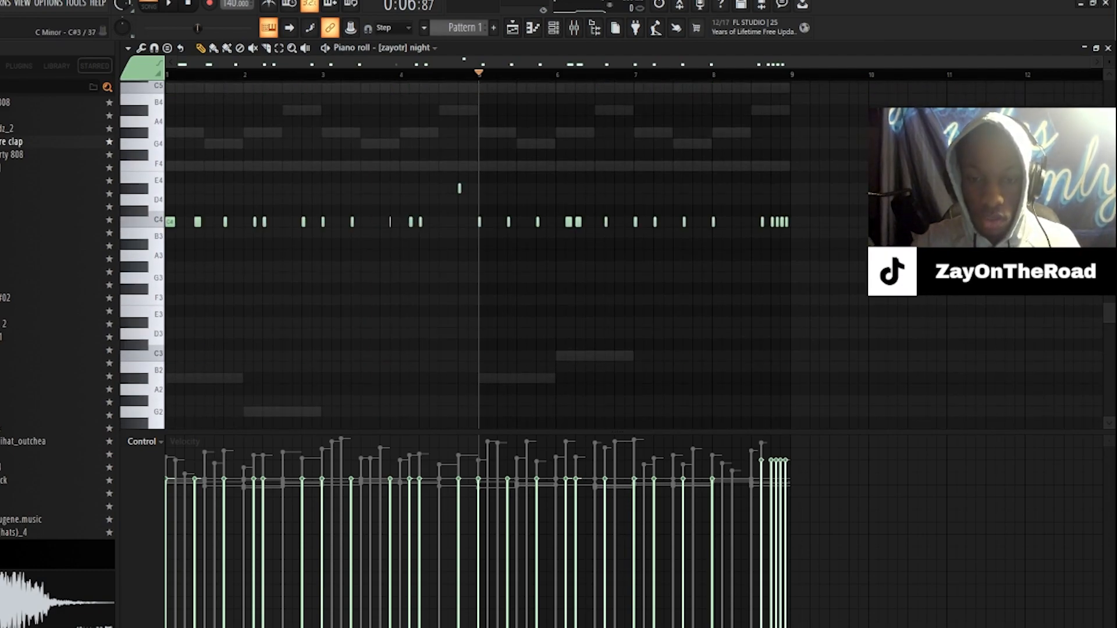
pyautogui.scroll(-8, 477, 251)
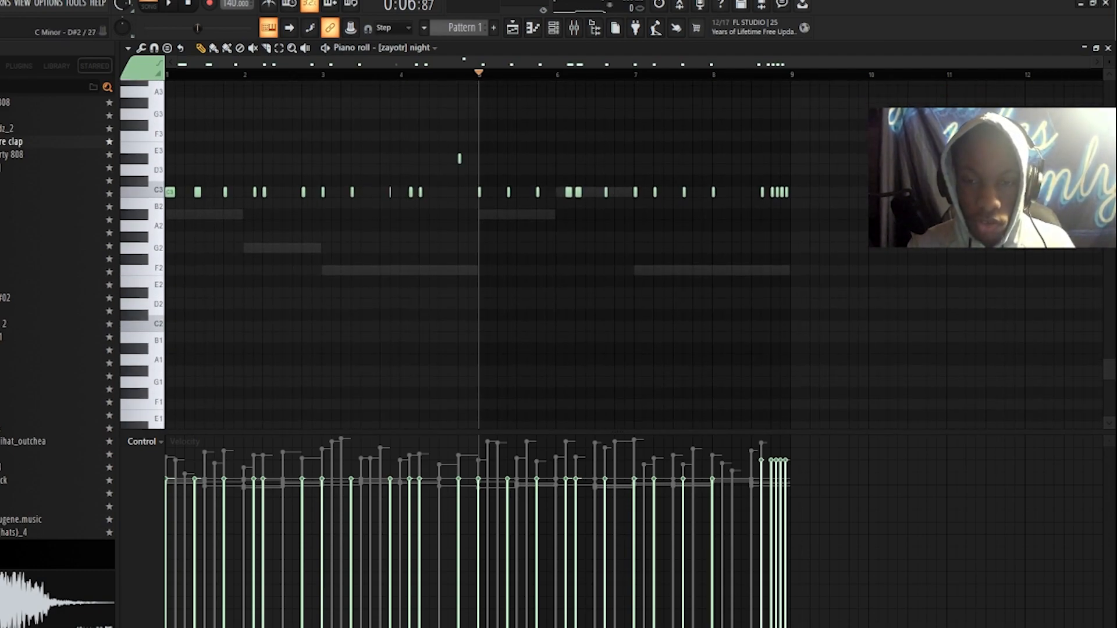
# Step: Lower the whole [zayotr] night rhythm by two semitones, putting its main notes on A#2 with the first bass note
pyautogui.press('Down')
pyautogui.press('Down')
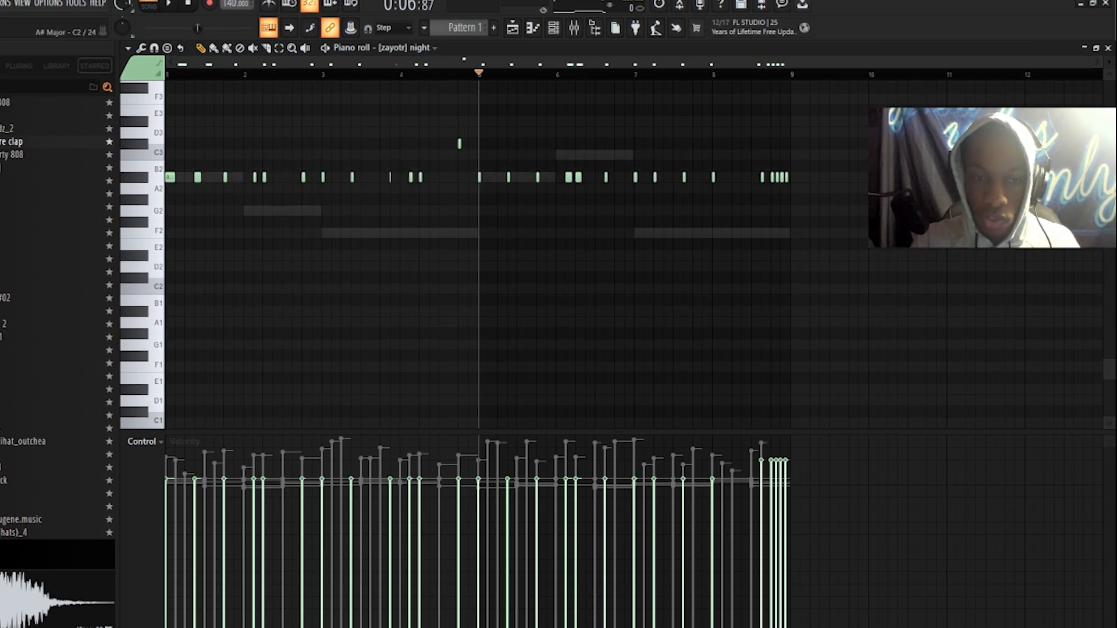
pyautogui.scroll(4, 477, 250)
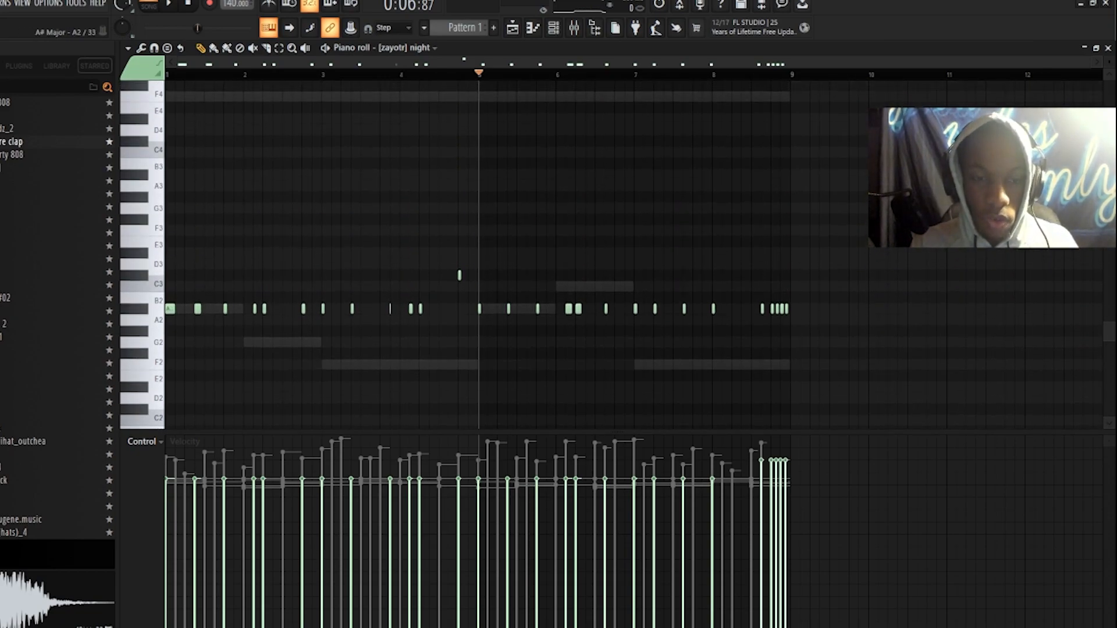
pyautogui.scroll(-5, 477, 250)
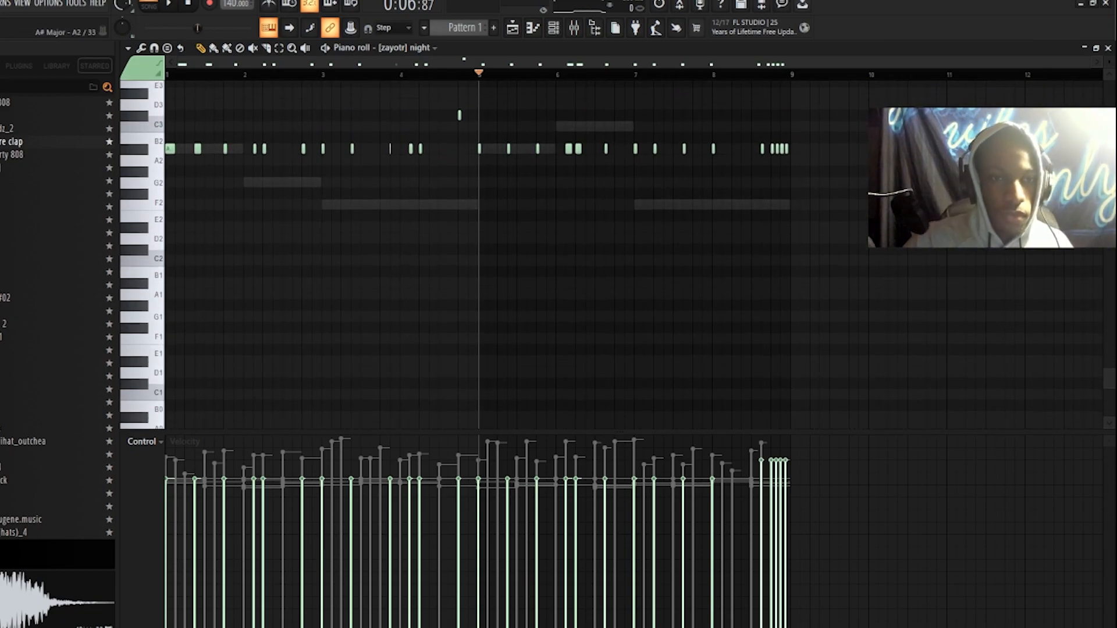
# Step: Follow the bass line by lowering the rhythm's bar 2 notes to G2 and its bar 3 and 4 notes to F
pyautogui.moveTo(237, 159)
pyautogui.mouseDown()
pyautogui.moveTo(372, 144)
pyautogui.moveTo(316, 166)
pyautogui.mouseUp()
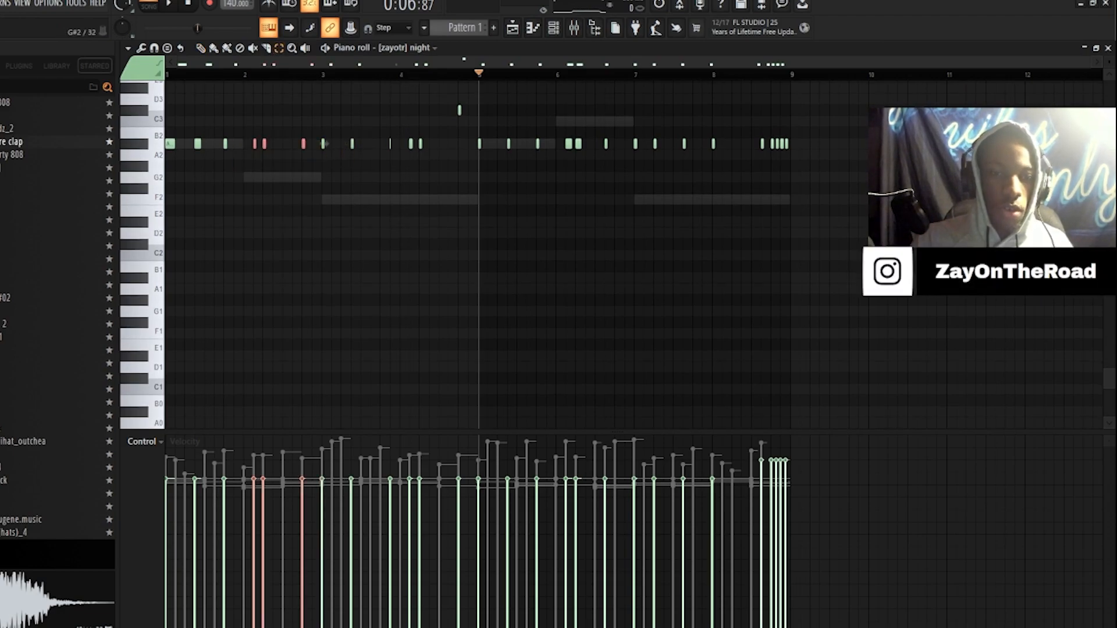
pyautogui.keyDown('ctrl'); pyautogui.click(324, 177); pyautogui.keyUp('ctrl')
pyautogui.moveTo(412, 159); pyautogui.dragTo(437, 145)
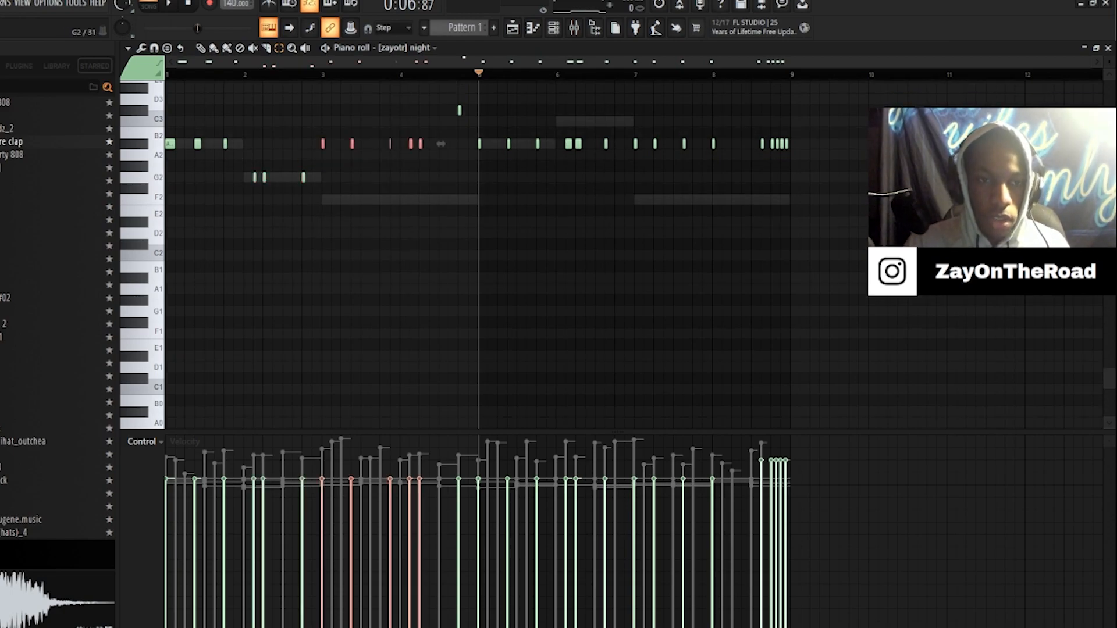
pyautogui.moveTo(270, 144); pyautogui.dragTo(482, 145)
pyautogui.scroll(2, 482, 145)
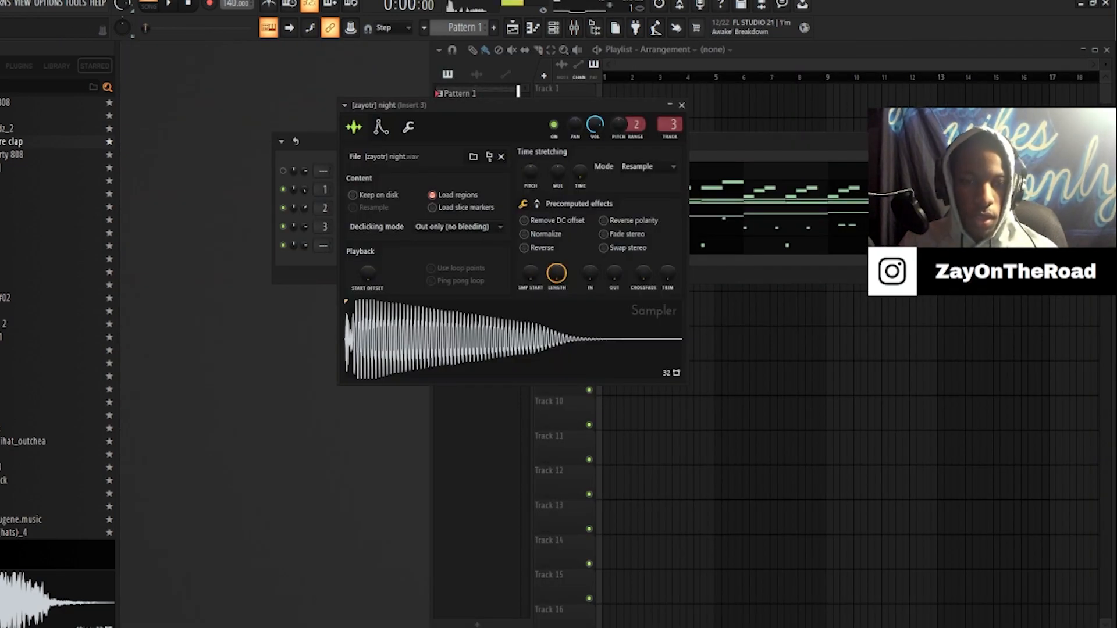
# Step: Audition a browser sample, close the [zayotr] night sampler, and load [zayotr] znare in the channel below spinz808
pyautogui.click(2, 233)
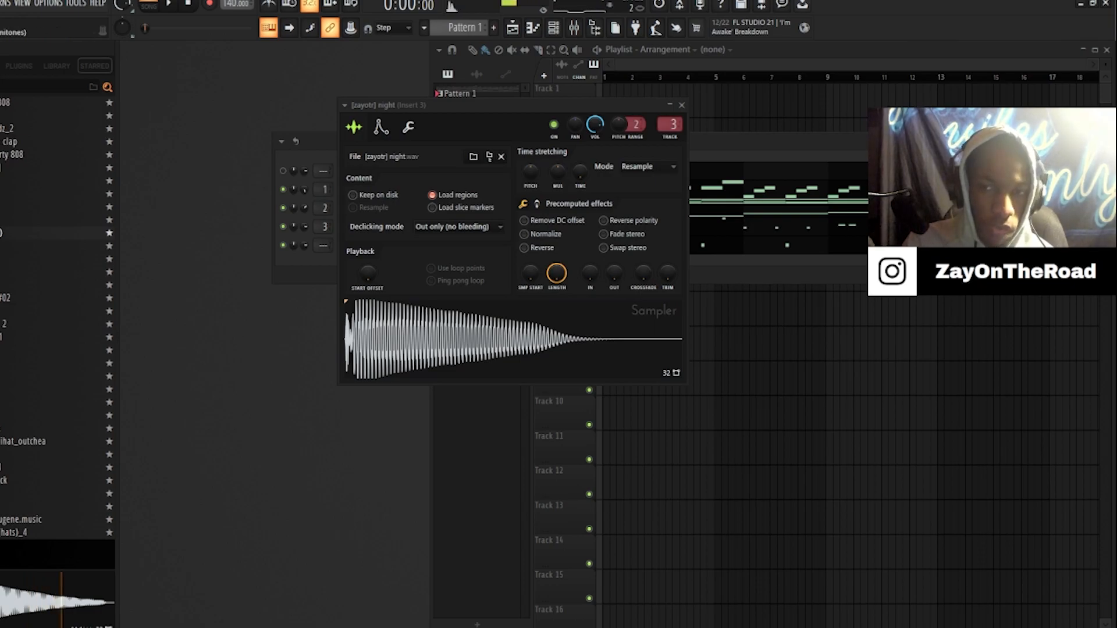
pyautogui.click(682, 105)
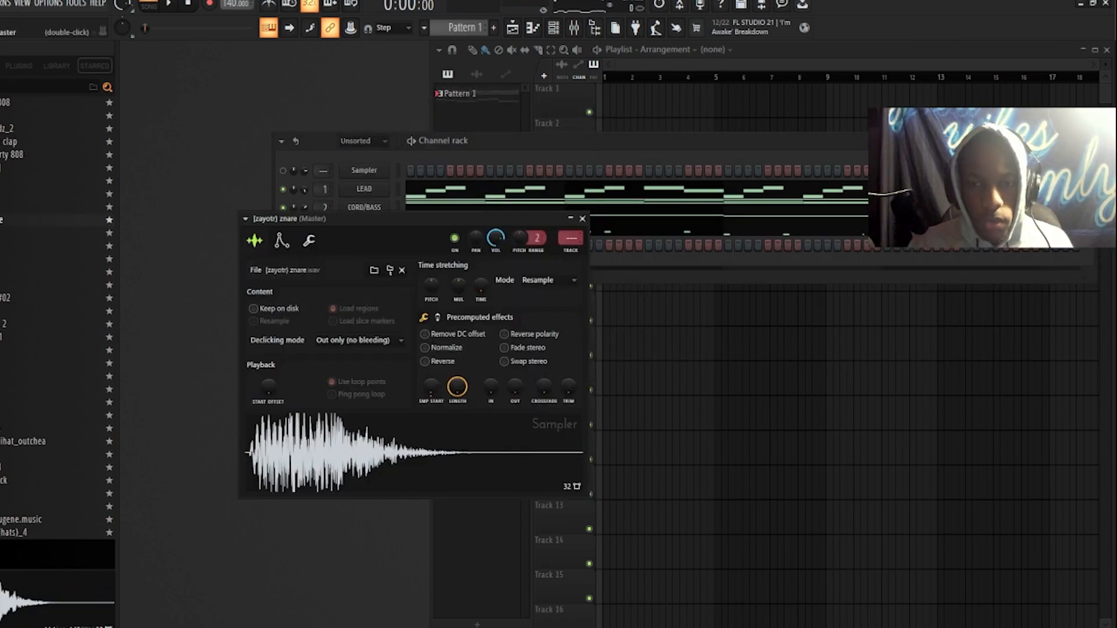
pyautogui.click(583, 219)
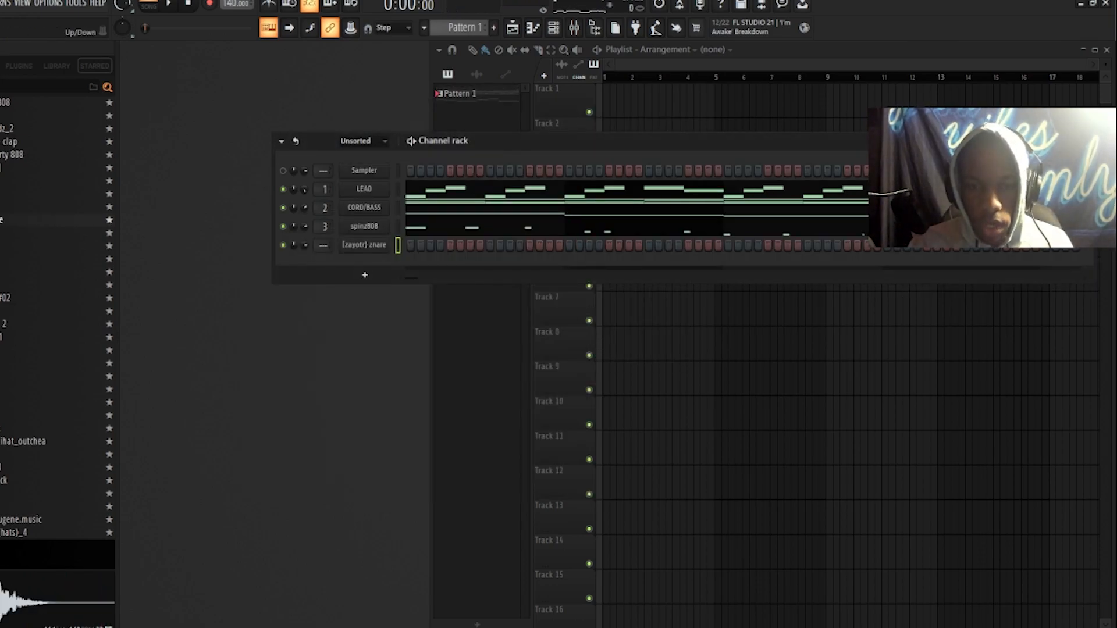
# Step: Audition the [zayotr] znare channel, checking its sampler settings and closing them again
pyautogui.click(365, 245)
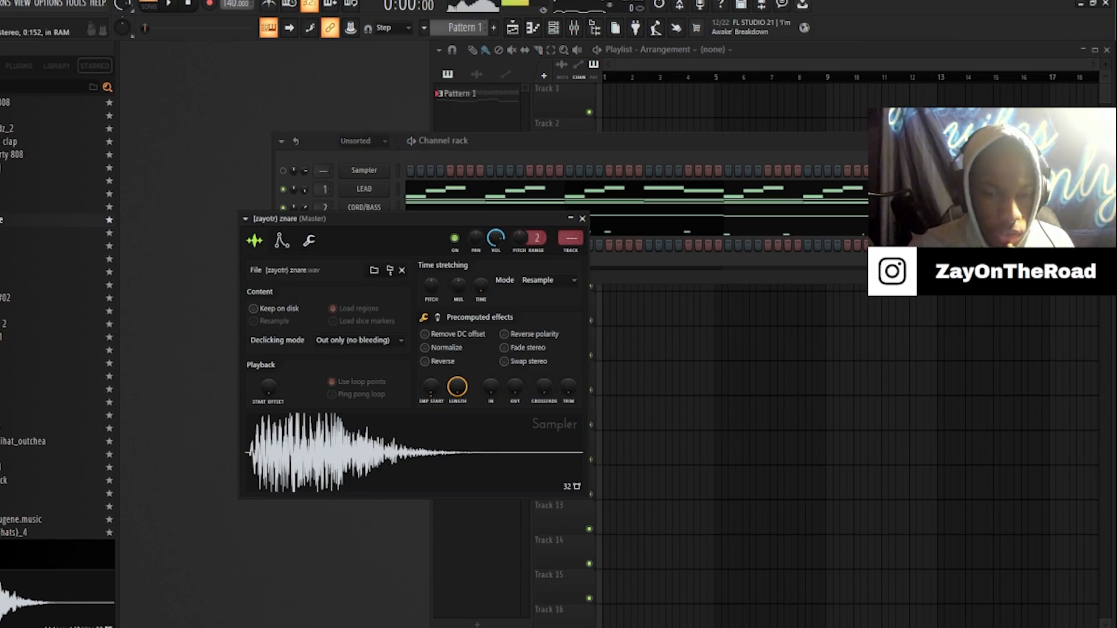
pyautogui.click(583, 219)
pyautogui.click(364, 245)
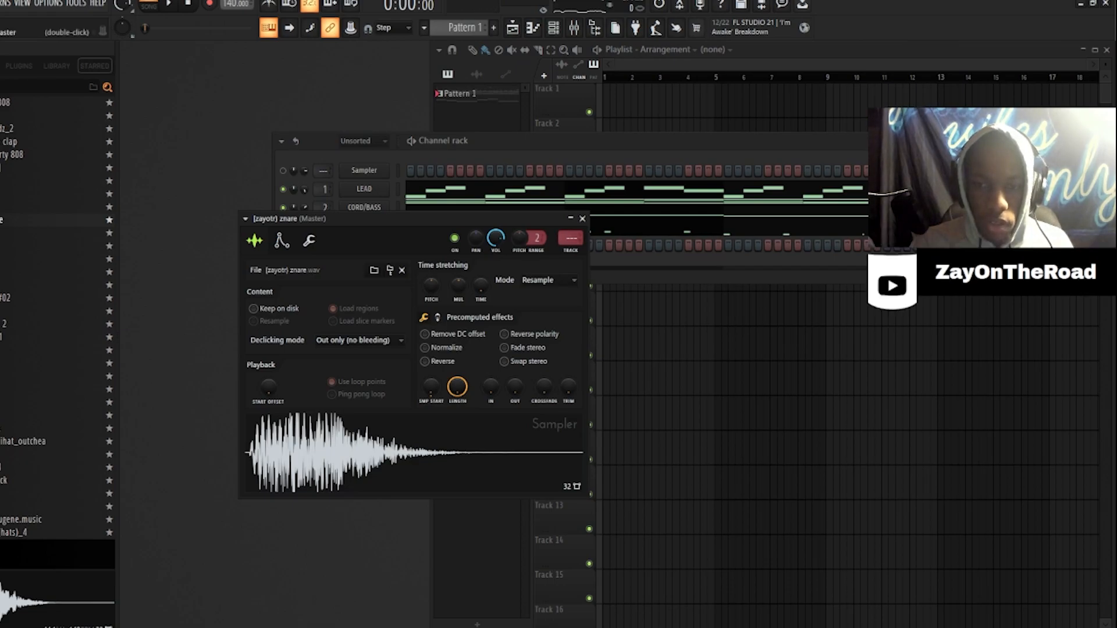
pyautogui.click(583, 219)
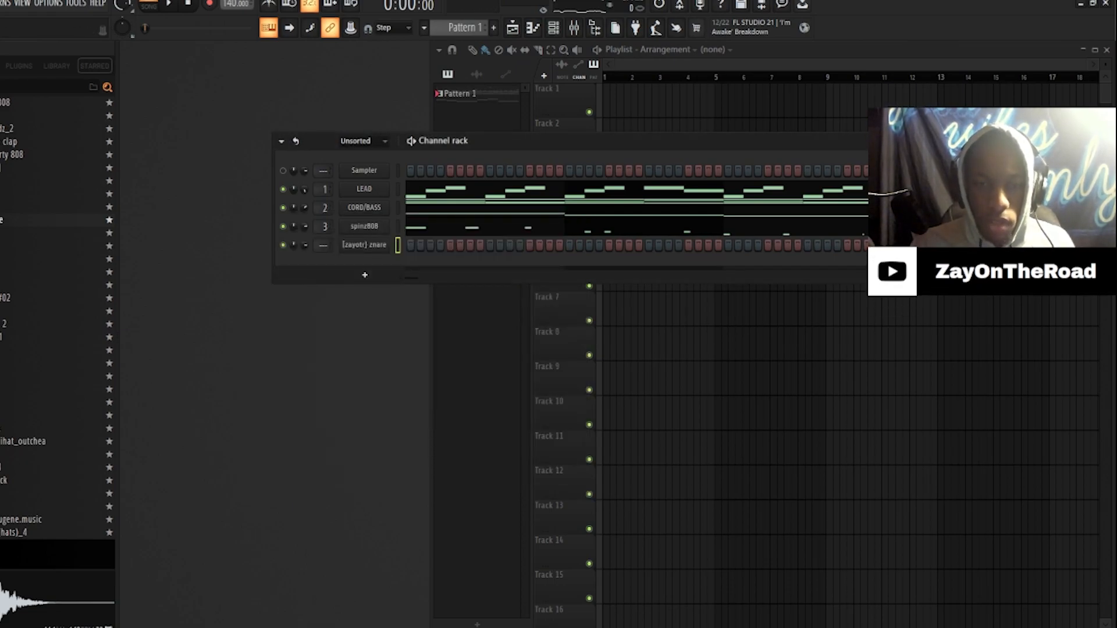
pyautogui.rightClick(379, 244)
pyautogui.click(364, 170)
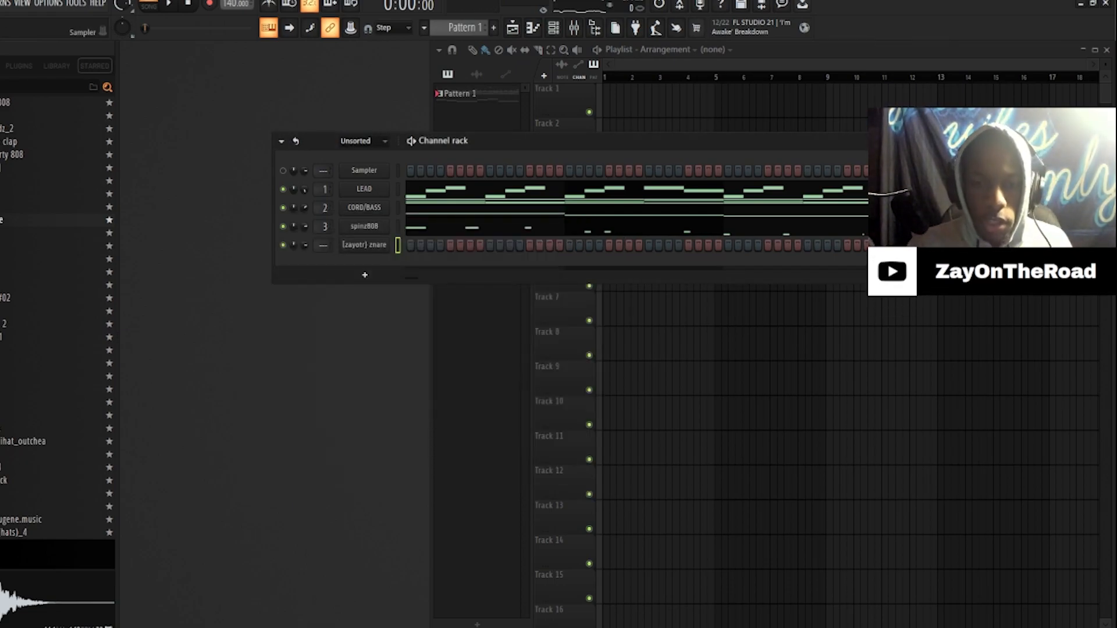
pyautogui.rightClick(385, 242)
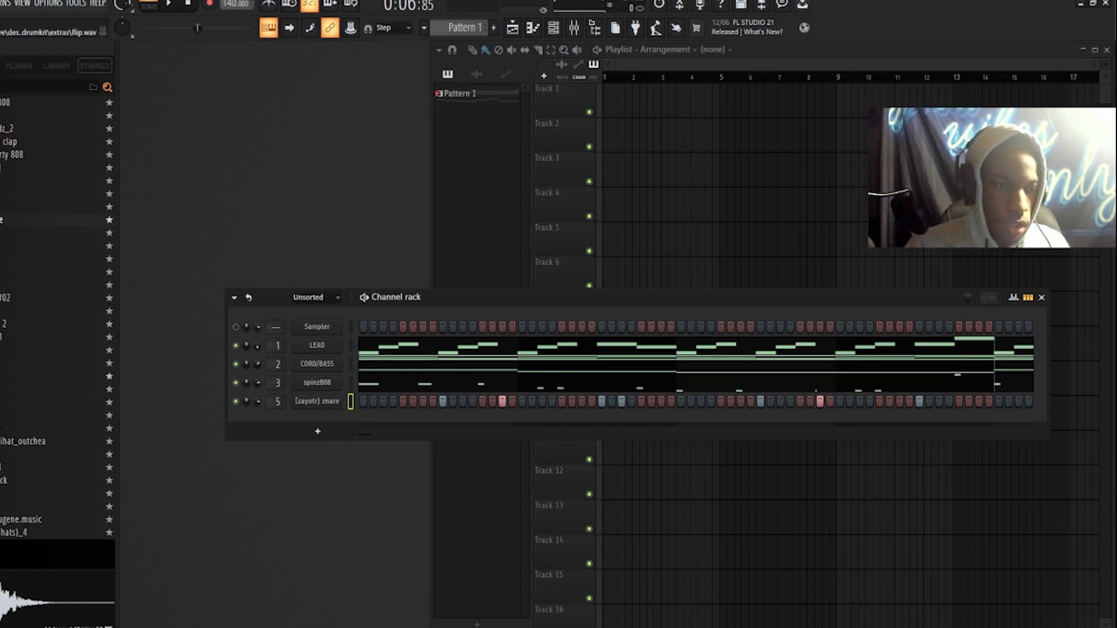
# Step: Add the [sc] kick [ ho ] sample as a channel between spinz808 and the snare, routed to mixer track 4
pyautogui.click(3, 168)
pyautogui.moveTo(3, 167); pyautogui.dragTo(317, 392)
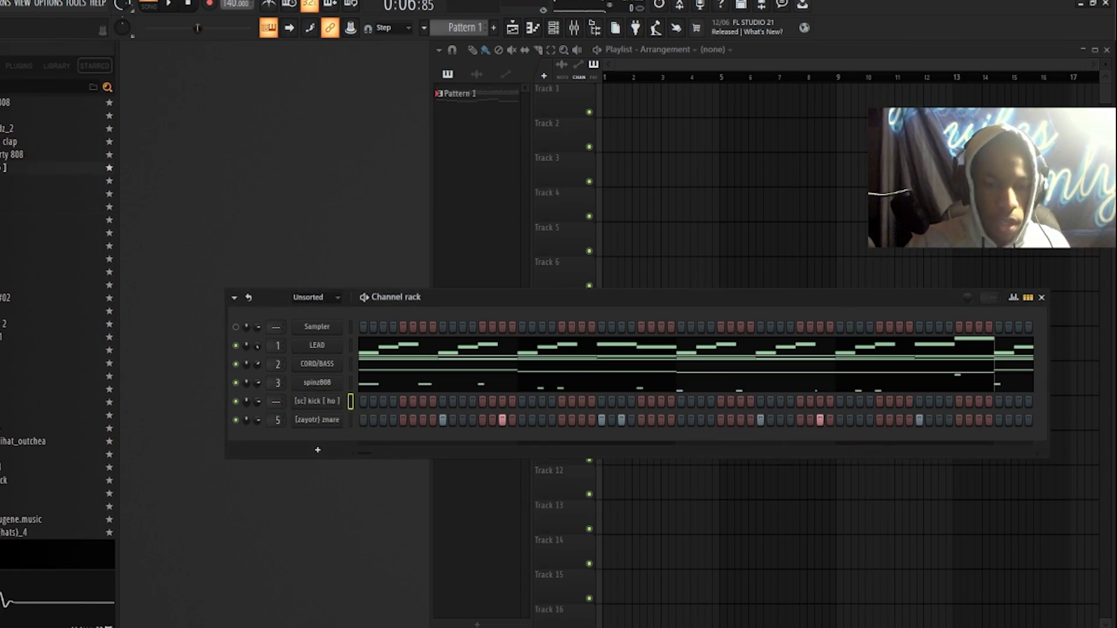
pyautogui.scroll(5, 278, 401)
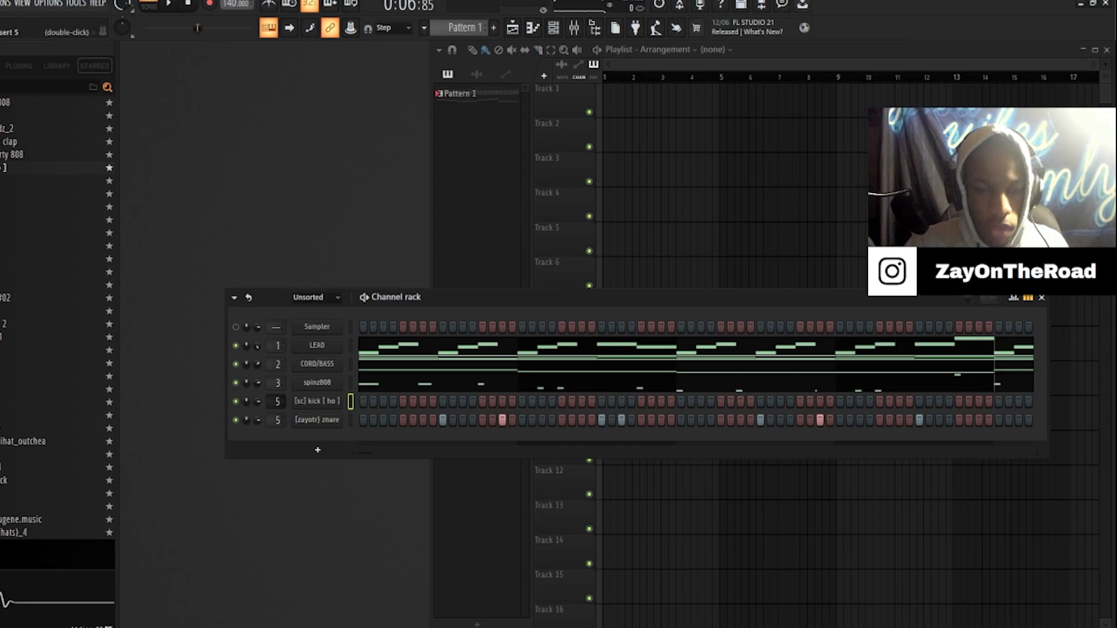
# Step: Copy the spinz808 notes and paste them into the [sc] kick [ ho ] channel
pyautogui.rightClick(318, 383)
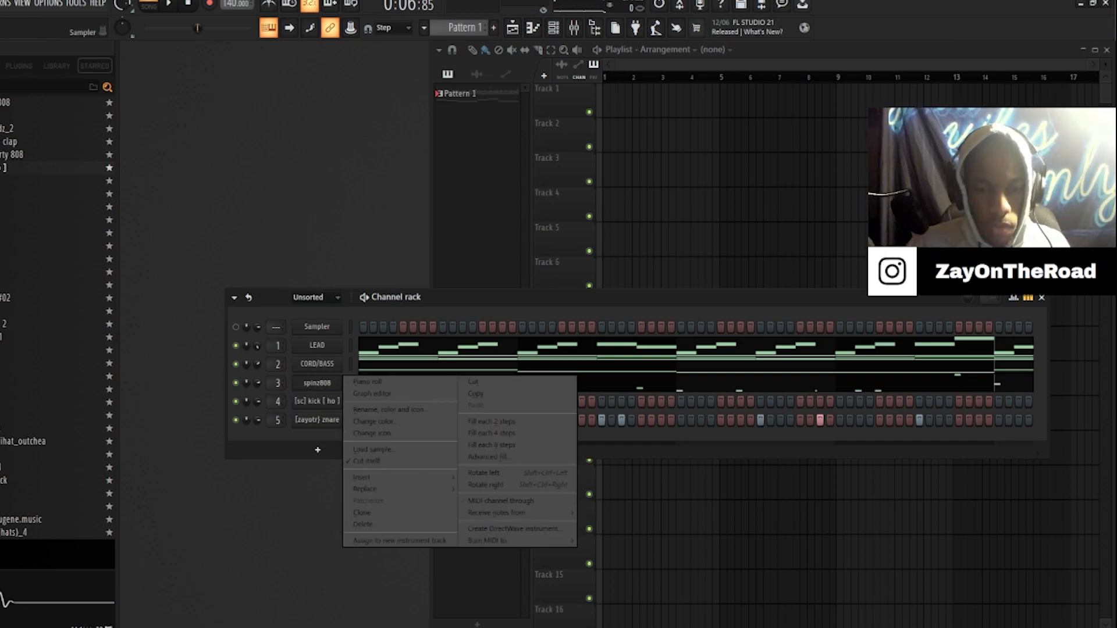
pyautogui.click(477, 395)
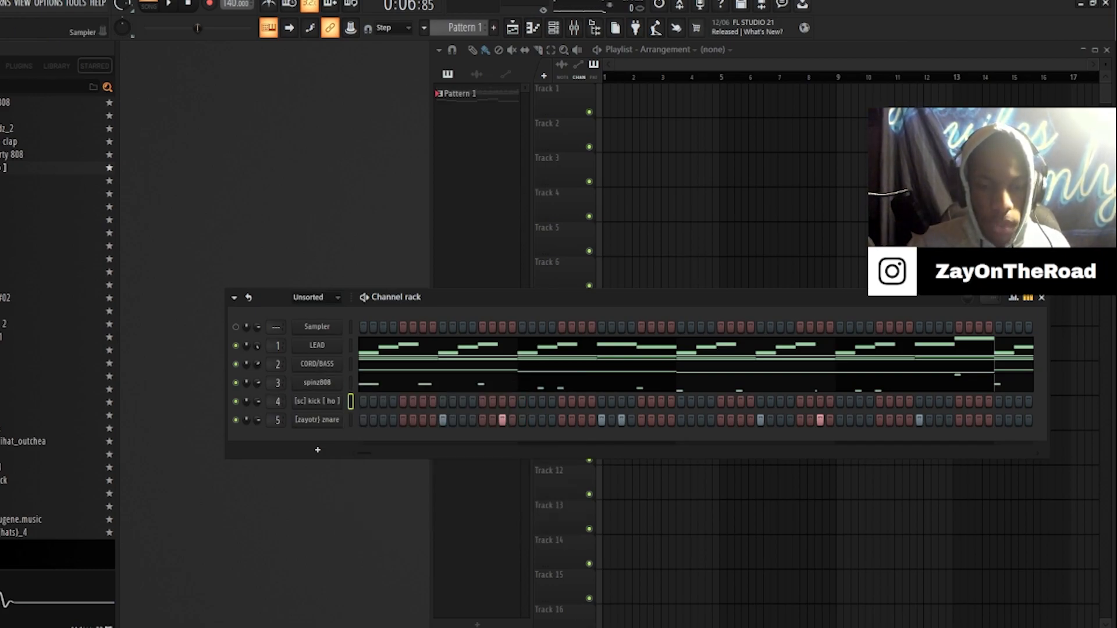
pyautogui.rightClick(327, 401)
pyautogui.click(373, 401)
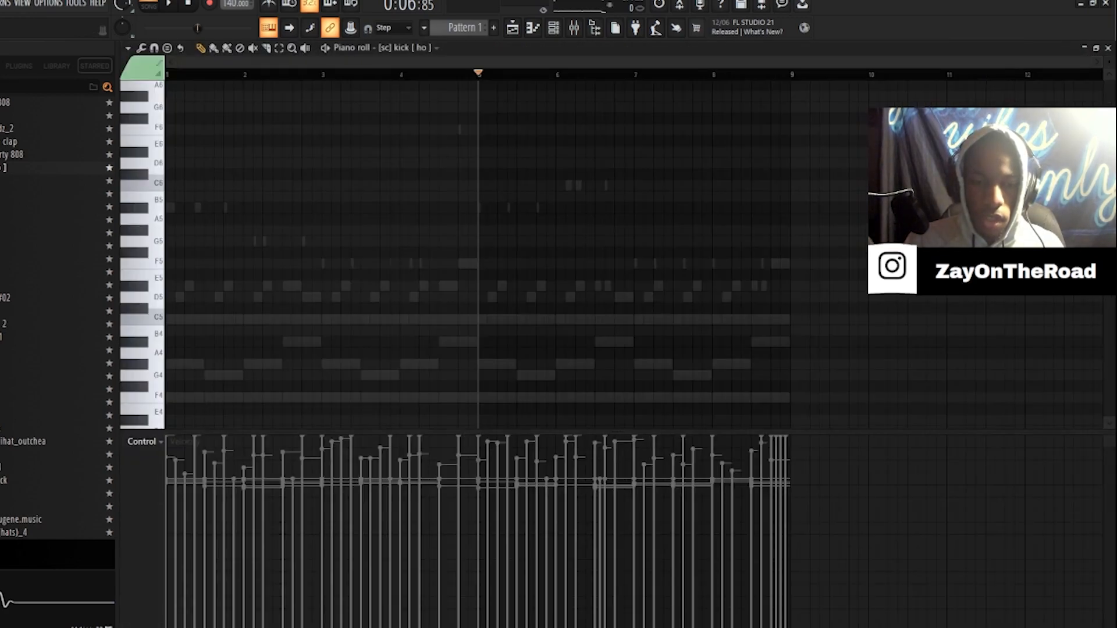
pyautogui.press('Escape')
pyautogui.rightClick(320, 401)
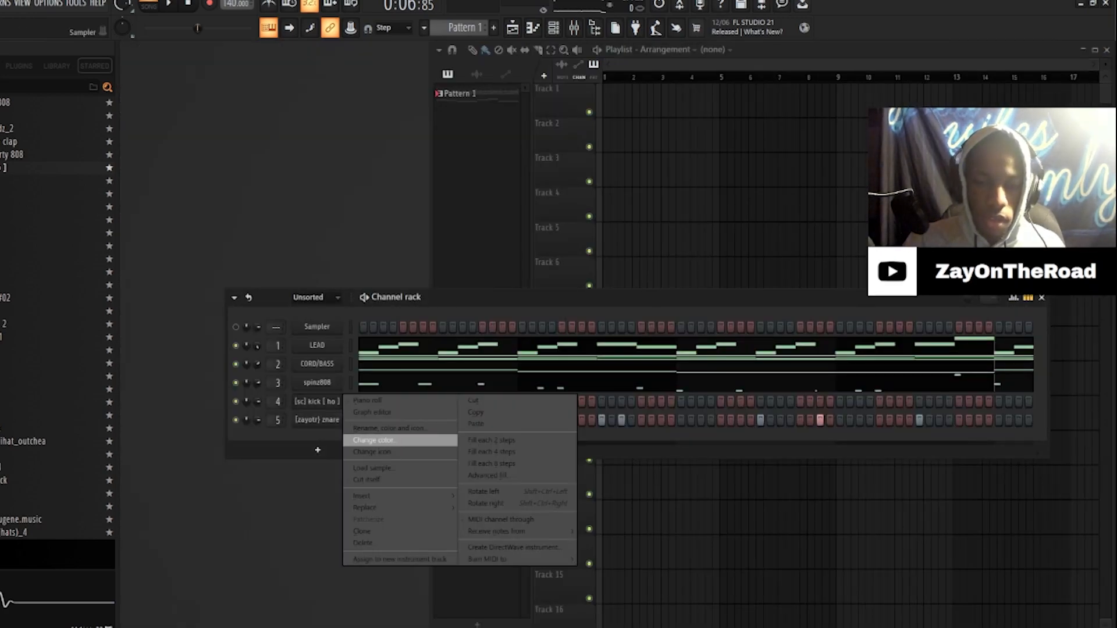
pyautogui.click(483, 424)
# Step: In the [sc] kick [ ho ] piano roll, bring all the pasted notes onto one pitch and close the piano roll
pyautogui.rightClick(321, 401)
pyautogui.click(373, 400)
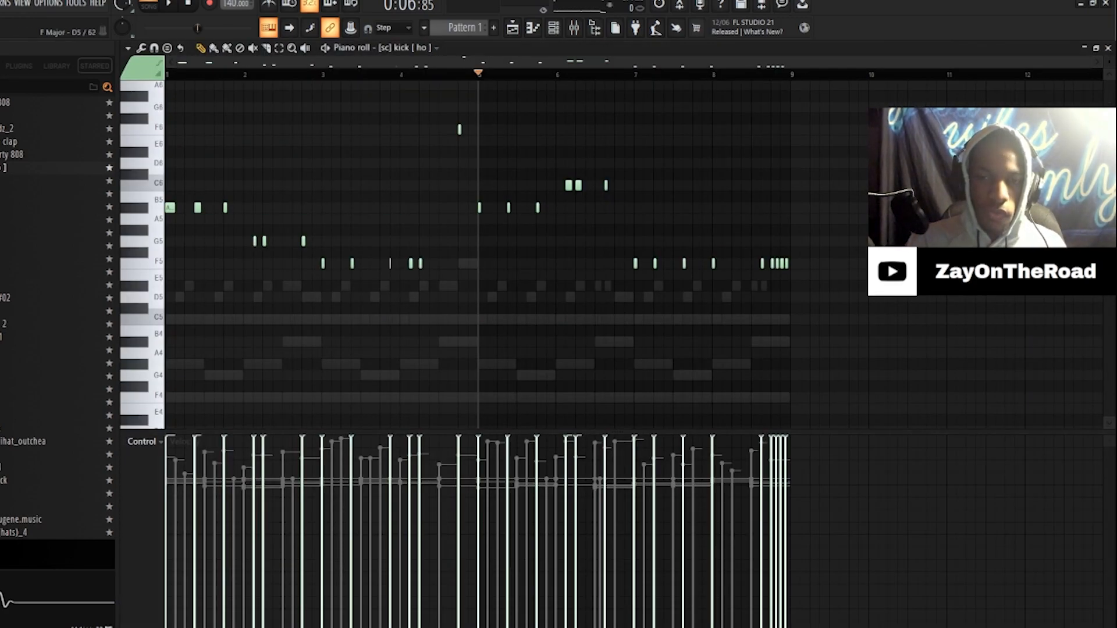
pyautogui.press('space')
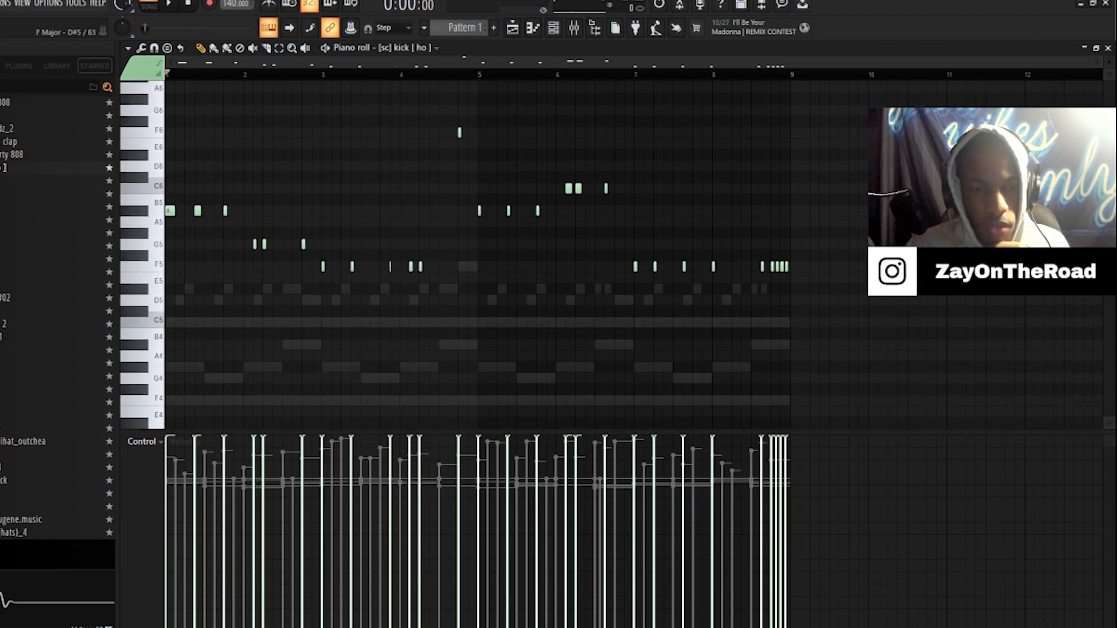
pyautogui.scroll(-1, 454, 256)
pyautogui.scroll(-2, 454, 256)
pyautogui.scroll(5, 454, 256)
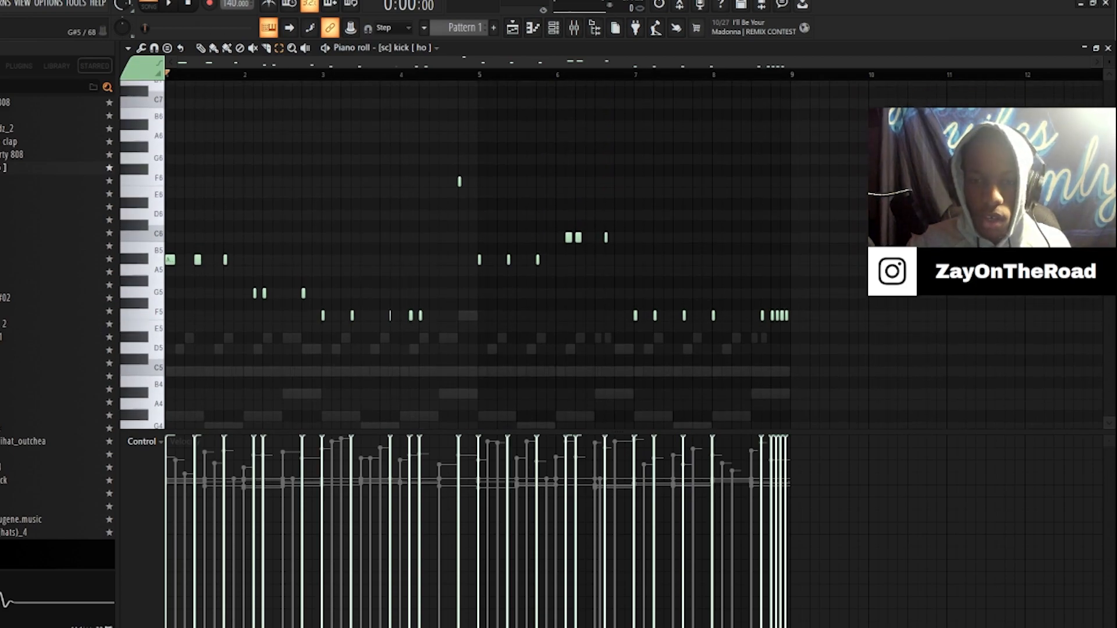
pyautogui.scroll(2, 454, 256)
pyautogui.moveTo(165, 259); pyautogui.dragTo(336, 315)
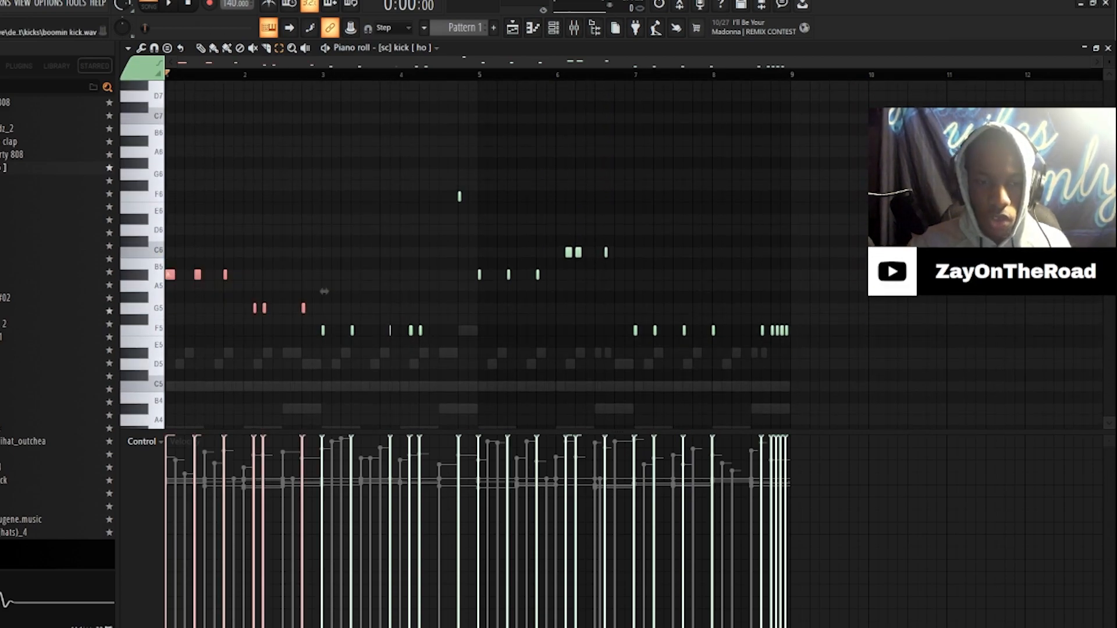
pyautogui.moveTo(281, 292); pyautogui.dragTo(165, 269)
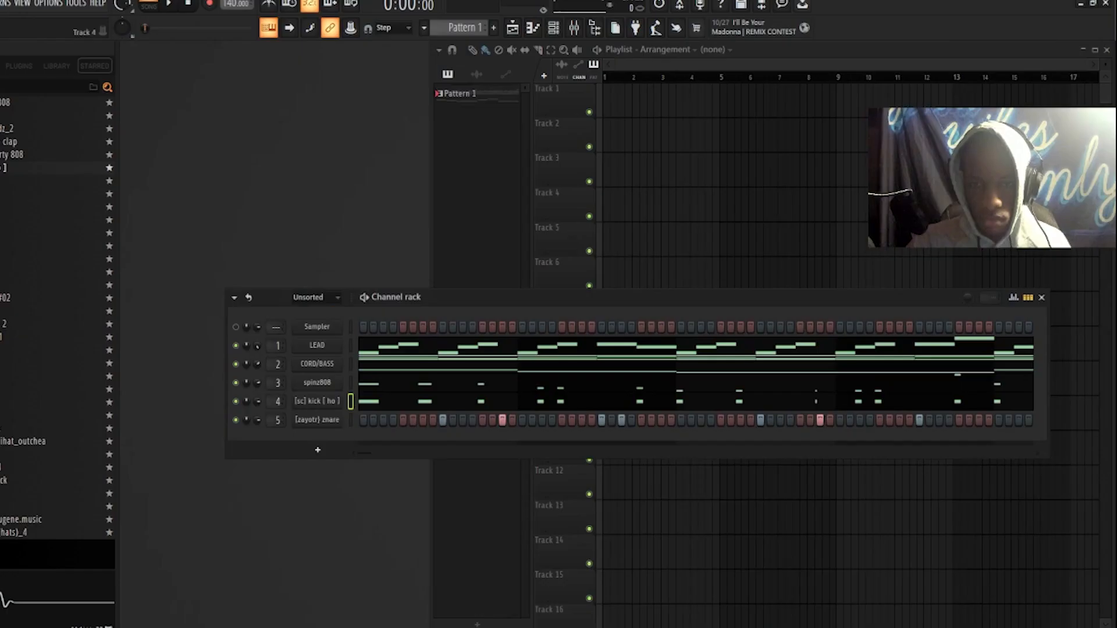
# Step: Play the pattern with the kick and check the levels of the 808 and kick tracks in the mixer
pyautogui.press('space')
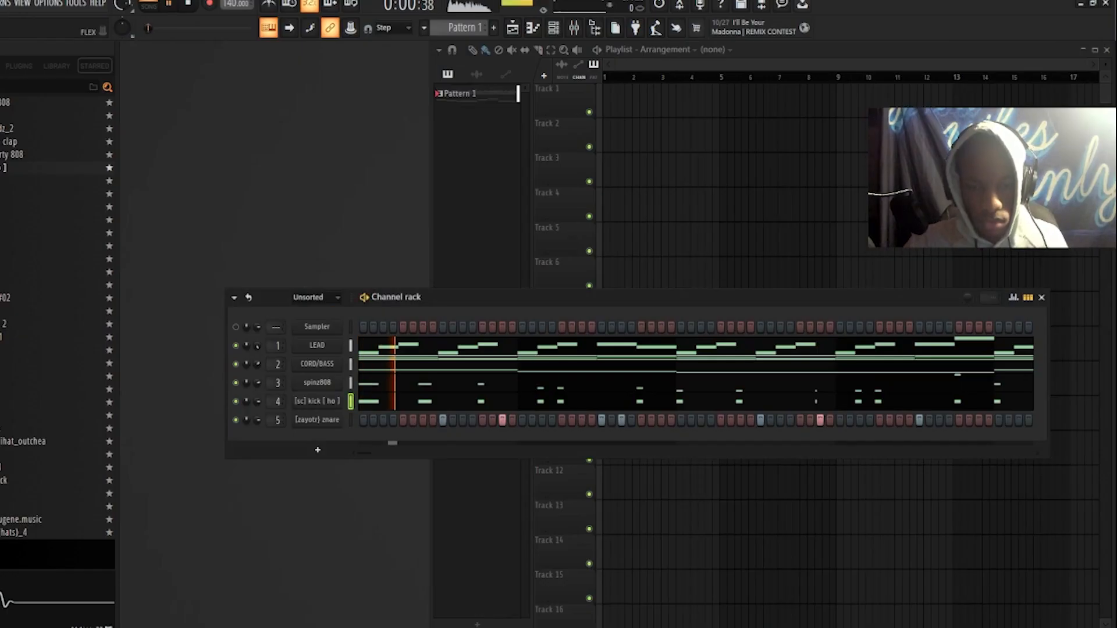
pyautogui.press('space')
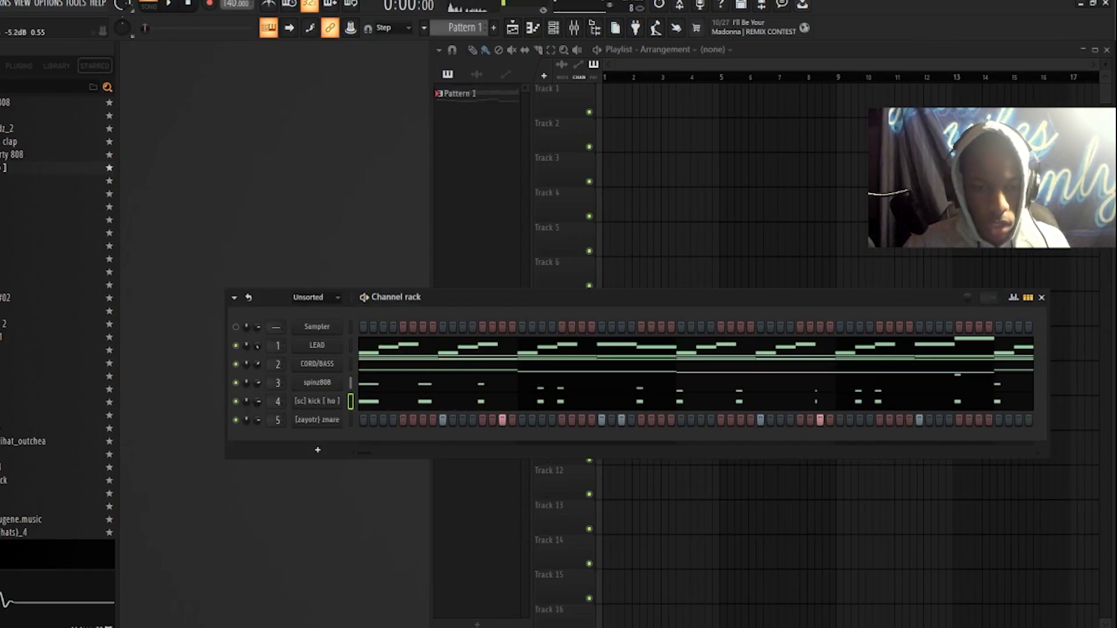
pyautogui.press('F9')
pyautogui.press('space')
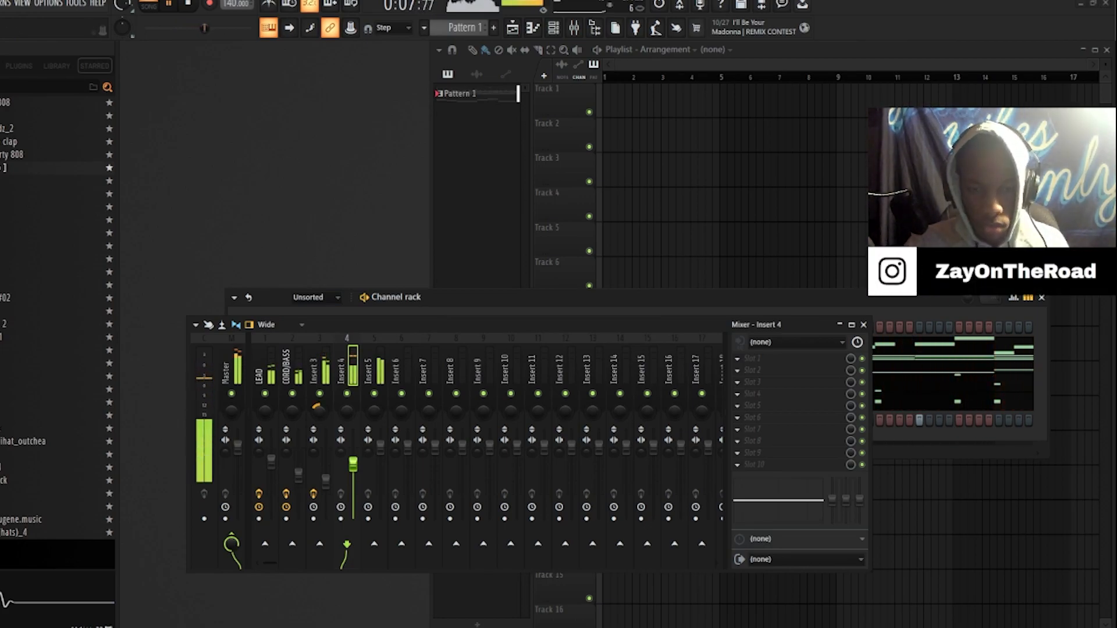
pyautogui.click(319, 373)
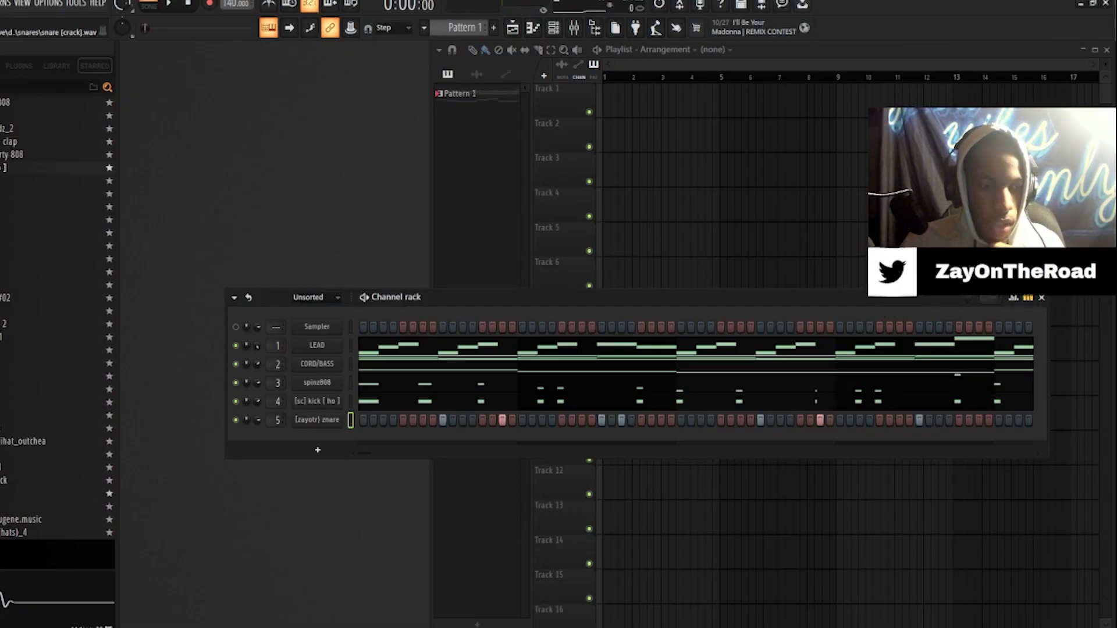
# Step: Add the hi hat [africa] sample as a channel below the snare and fill every 2 steps
pyautogui.moveTo(53, 389); pyautogui.dragTo(317, 429)
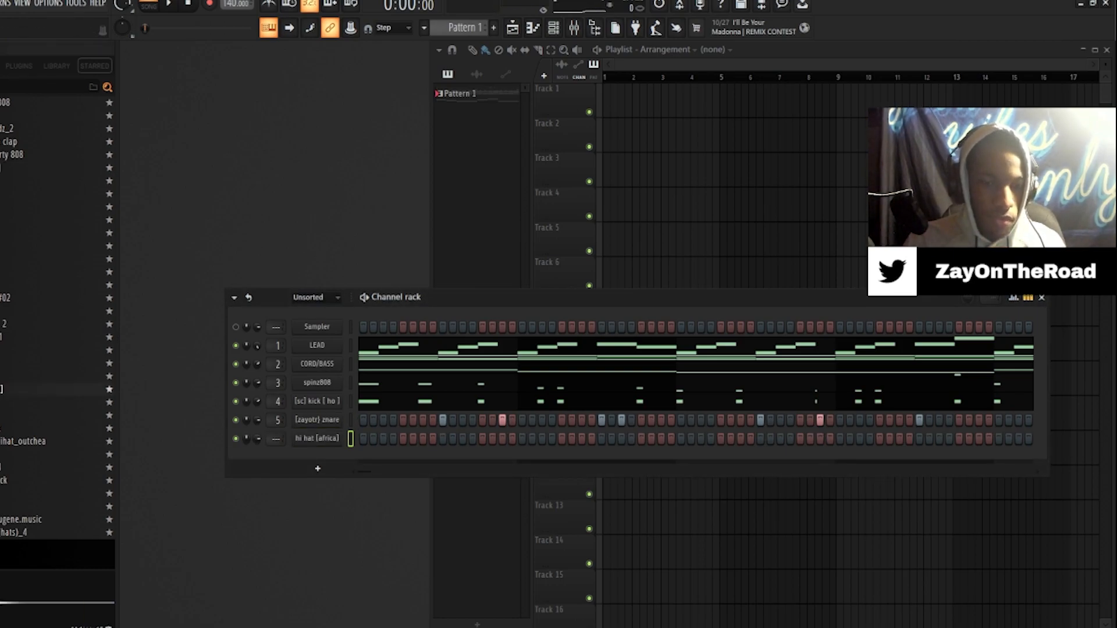
pyautogui.rightClick(317, 439)
pyautogui.click(491, 489)
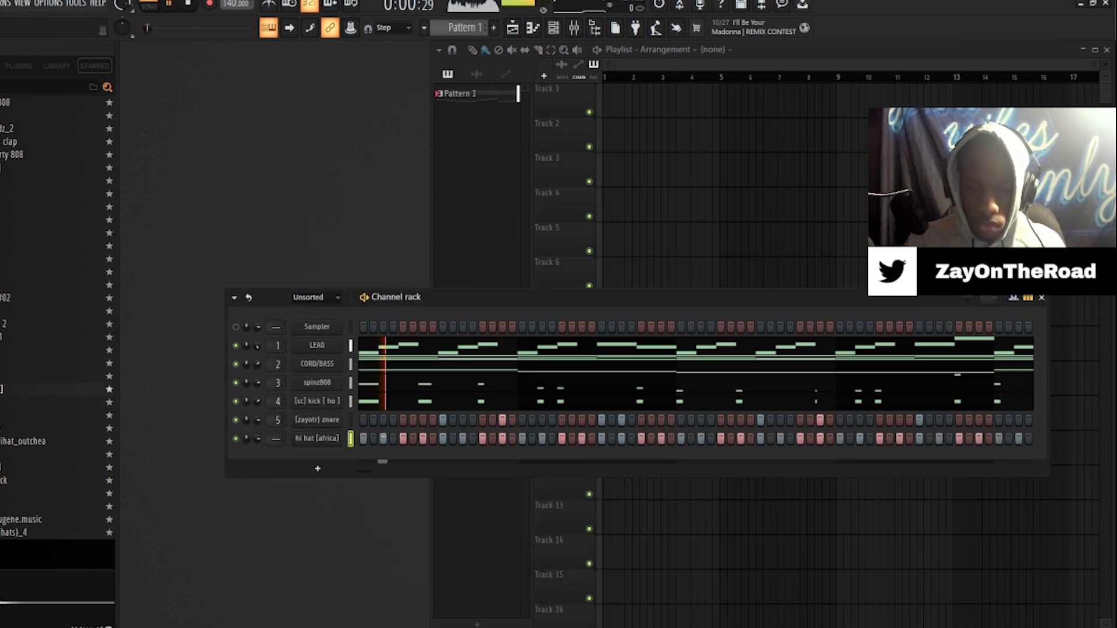
# Step: Erase the hi hat [africa] notes from early in bar 5 to the end of bar 8 and close the piano roll
pyautogui.rightClick(338, 434)
pyautogui.click(373, 437)
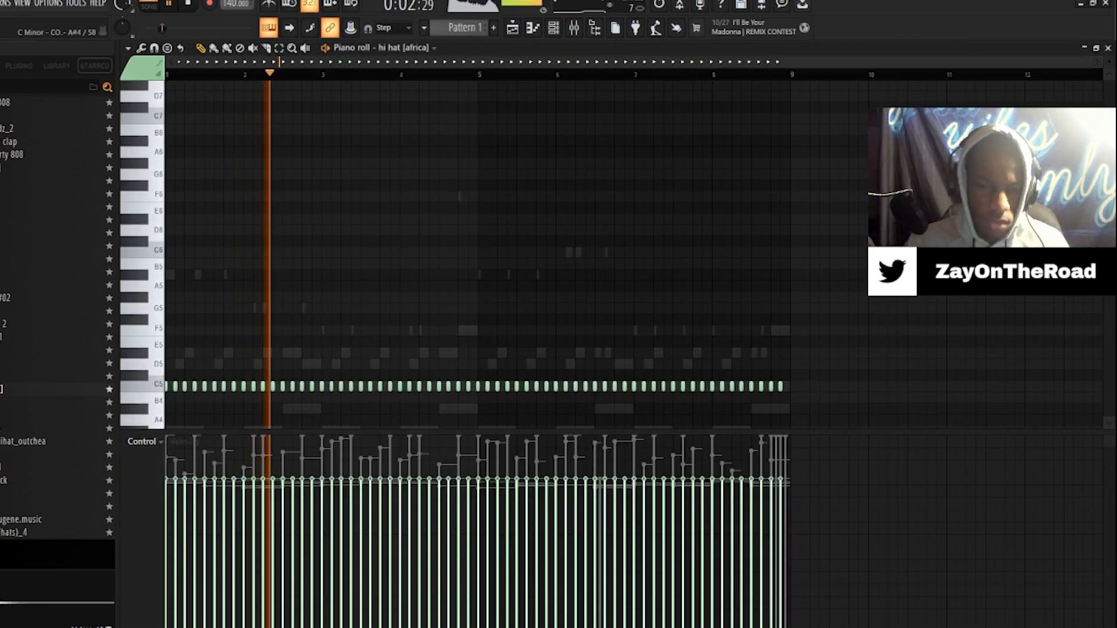
pyautogui.scroll(-3, 477, 256)
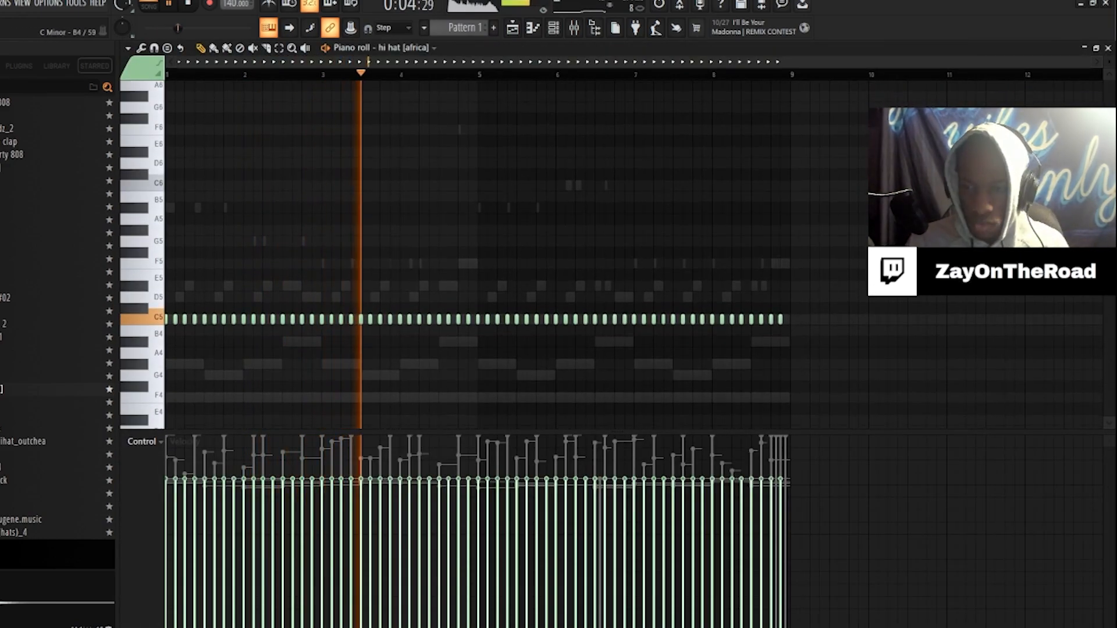
pyautogui.press('space')
pyautogui.moveTo(781, 319); pyautogui.dragTo(497, 319)
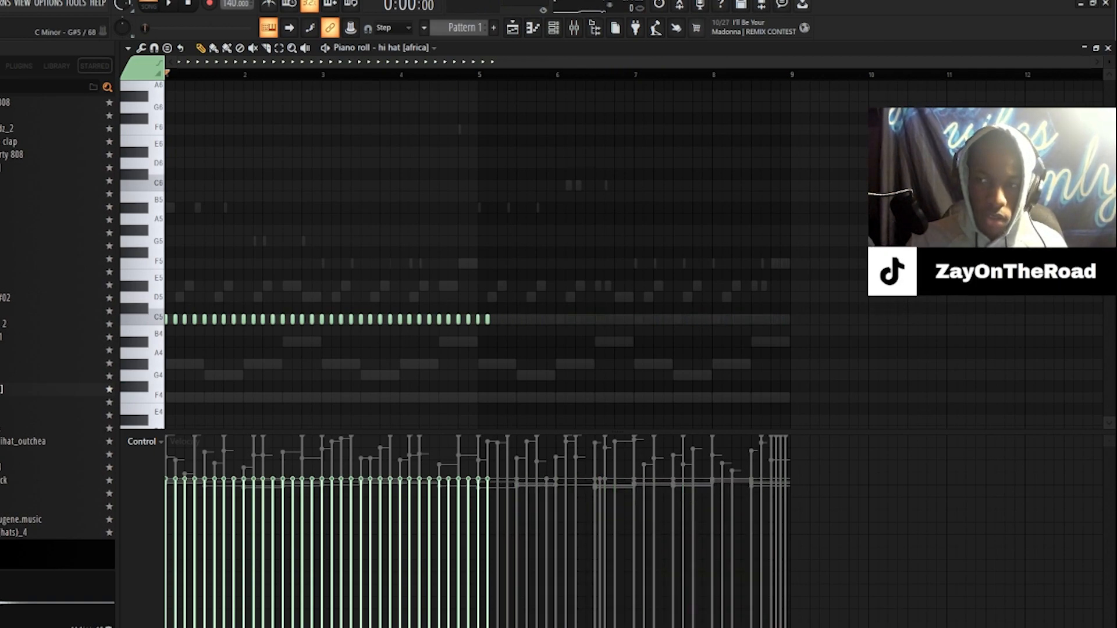
pyautogui.click(1108, 48)
# Step: Erase the hi hat [africa] piano roll notes from bar 2 onward, keeping only the notes in bar 1
pyautogui.rightClick(317, 439)
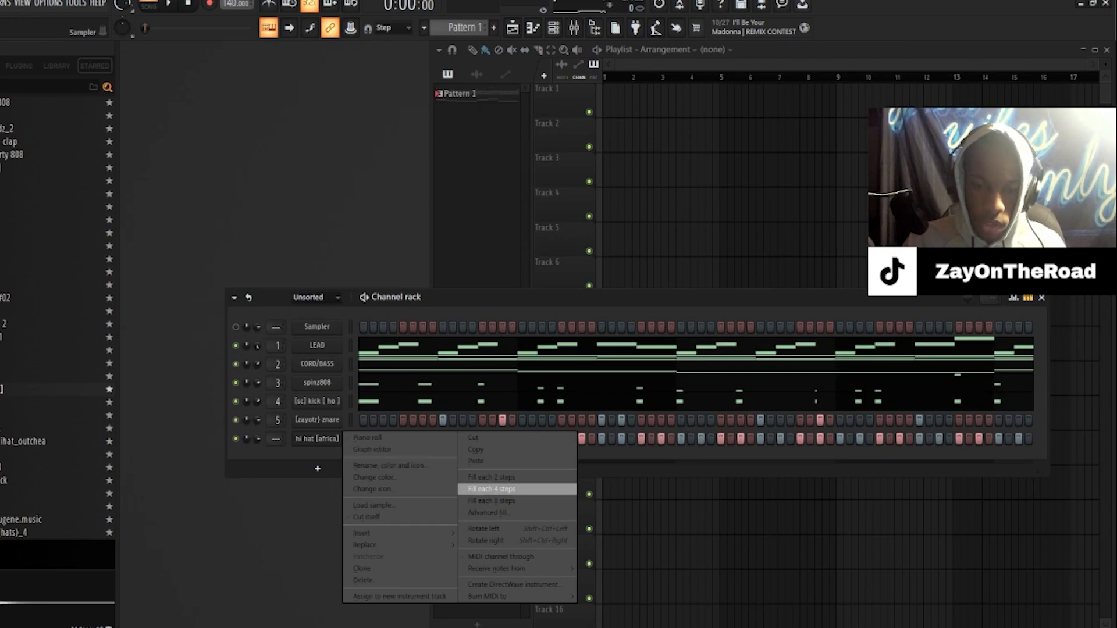
pyautogui.click(318, 440)
pyautogui.rightClick(318, 438)
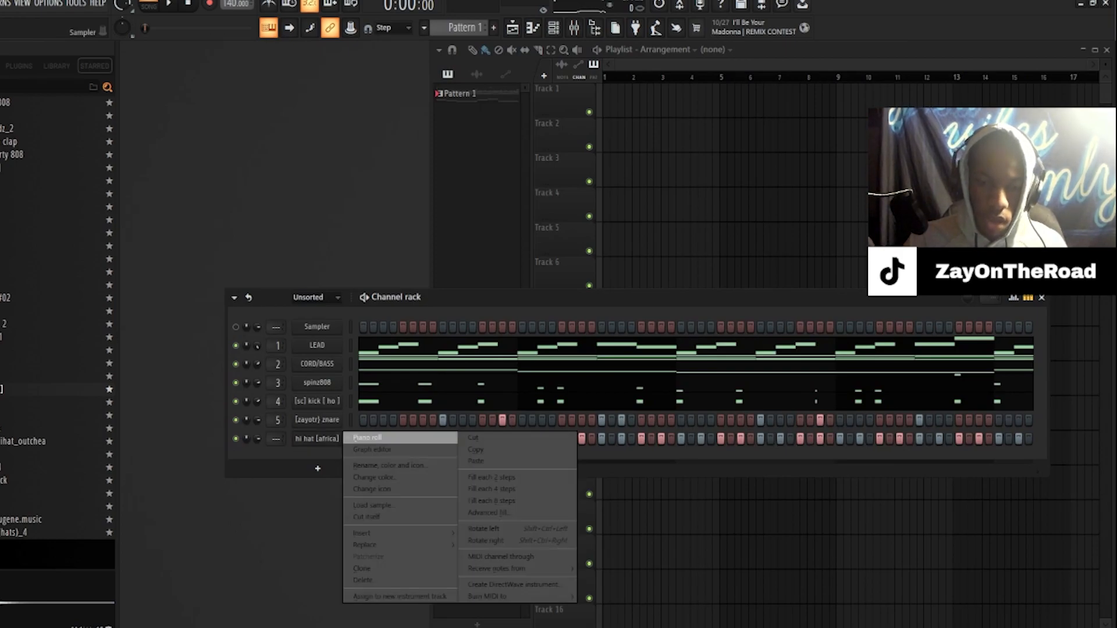
pyautogui.click(349, 438)
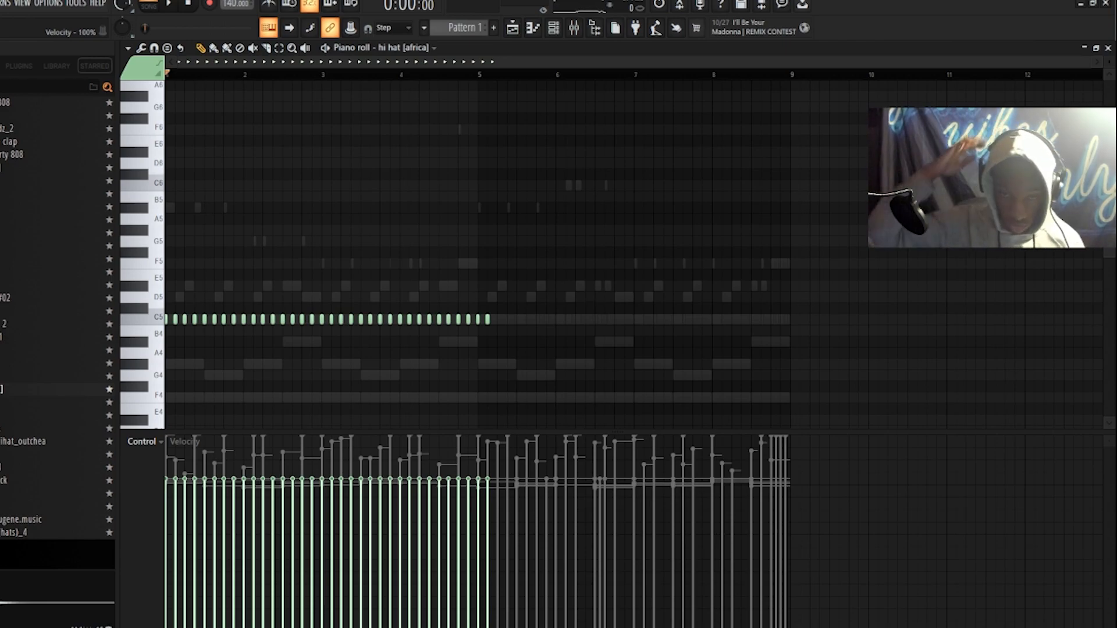
pyautogui.scroll(2, 489, 343)
pyautogui.moveTo(490, 342); pyautogui.dragTo(236, 320)
pyautogui.scroll(-2, 489, 341)
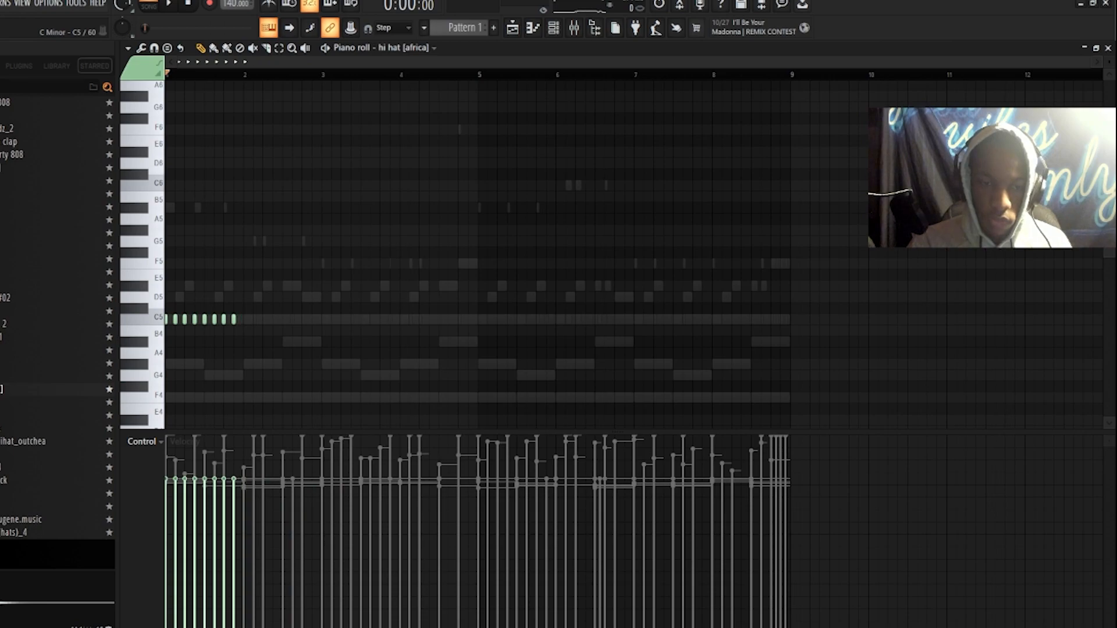
# Step: Try randomizing the velocities of the bar 1 hi-hat notes with the randomizer and audition them
pyautogui.hotkey('alt', 'r')
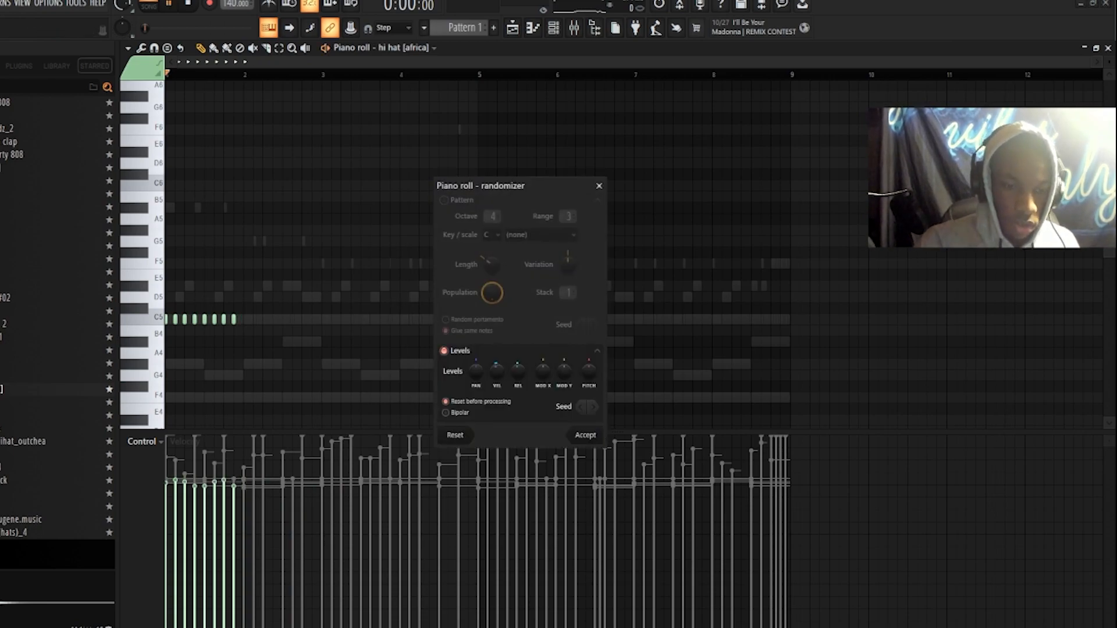
pyautogui.press('space')
pyautogui.press('space')
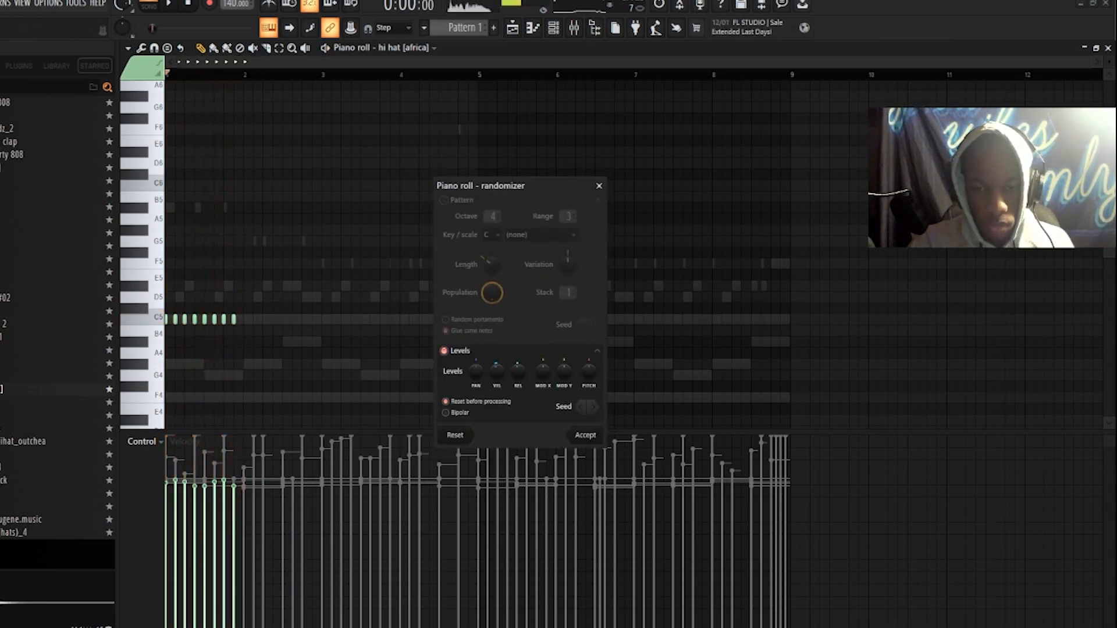
pyautogui.press('space')
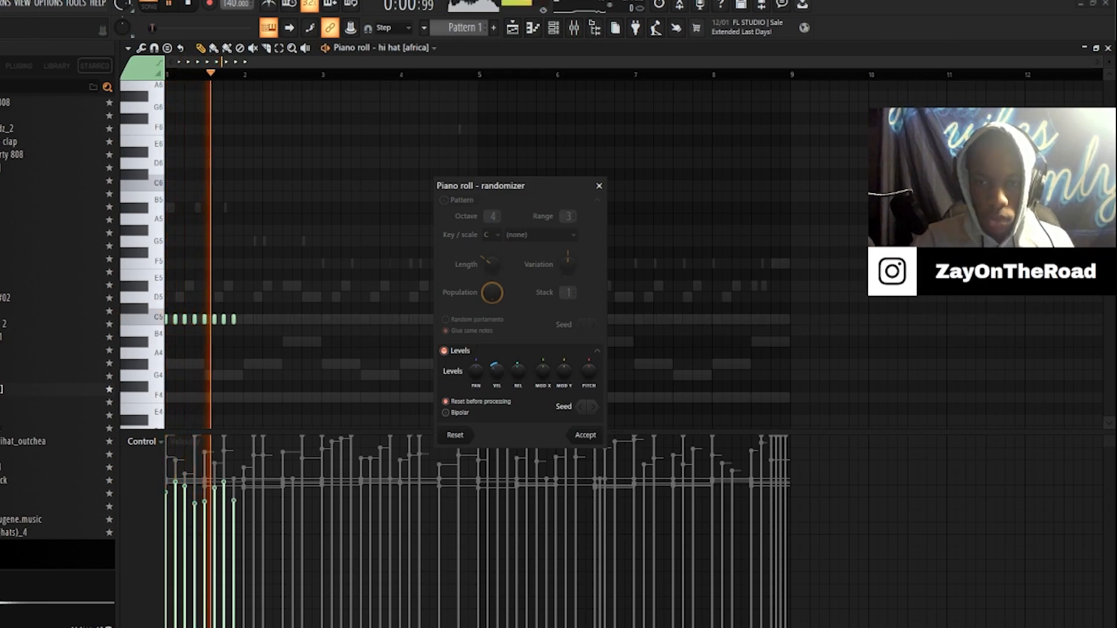
pyautogui.click(599, 186)
pyautogui.press('space')
# Step: Try an extra hi-hat note between the fifth and sixth notes of bar 1, then remove it
pyautogui.scroll(5, 181, 275)
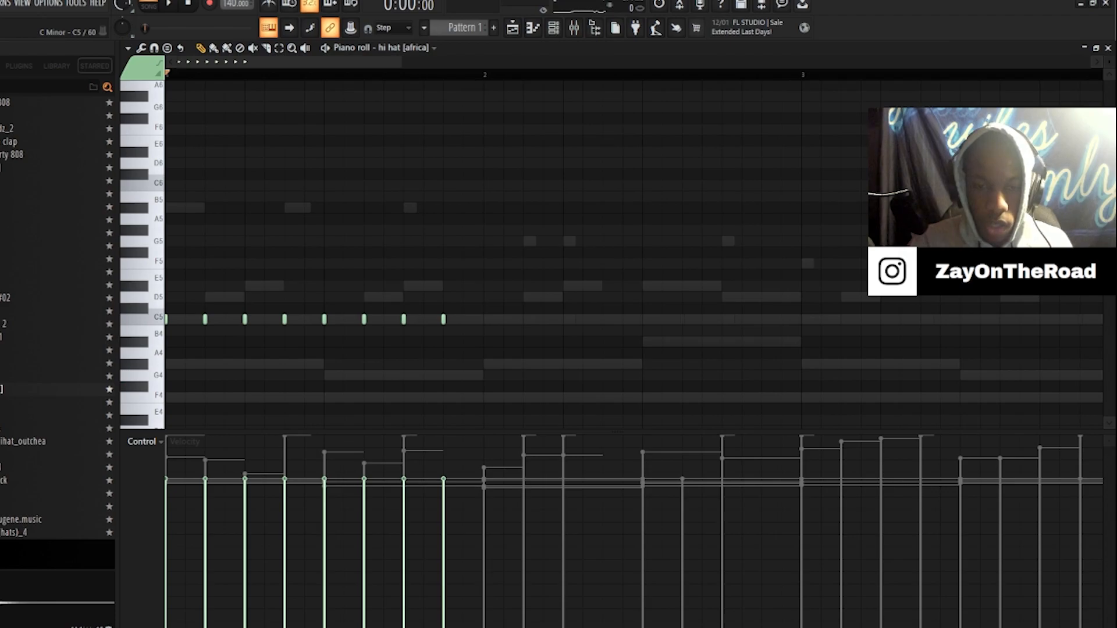
pyautogui.click(345, 319)
pyautogui.scroll(-5, 181, 275)
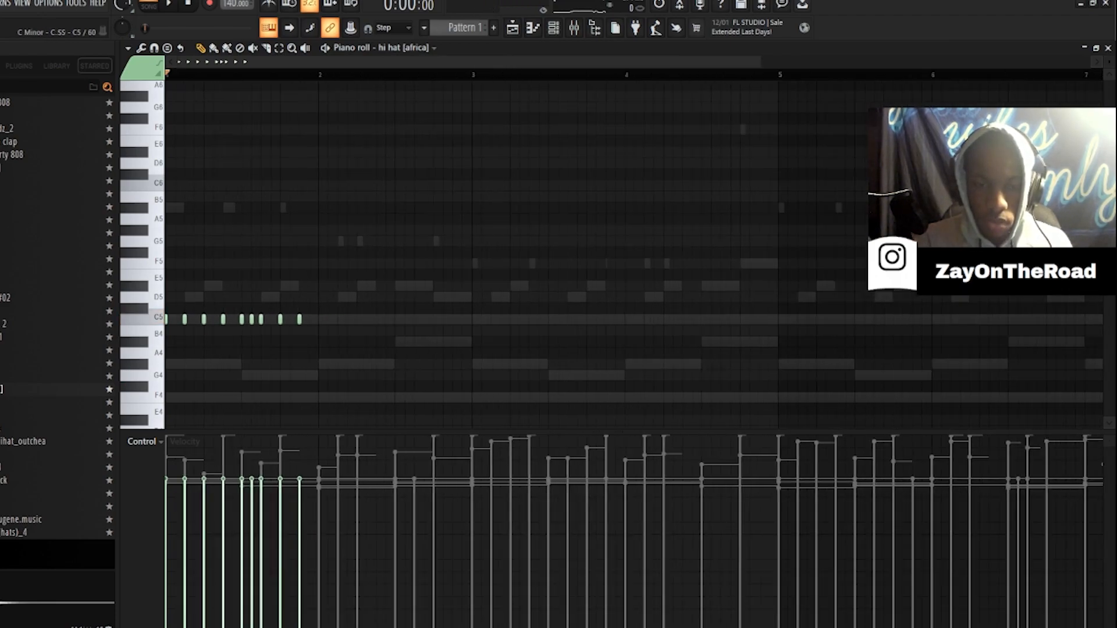
pyautogui.press('space')
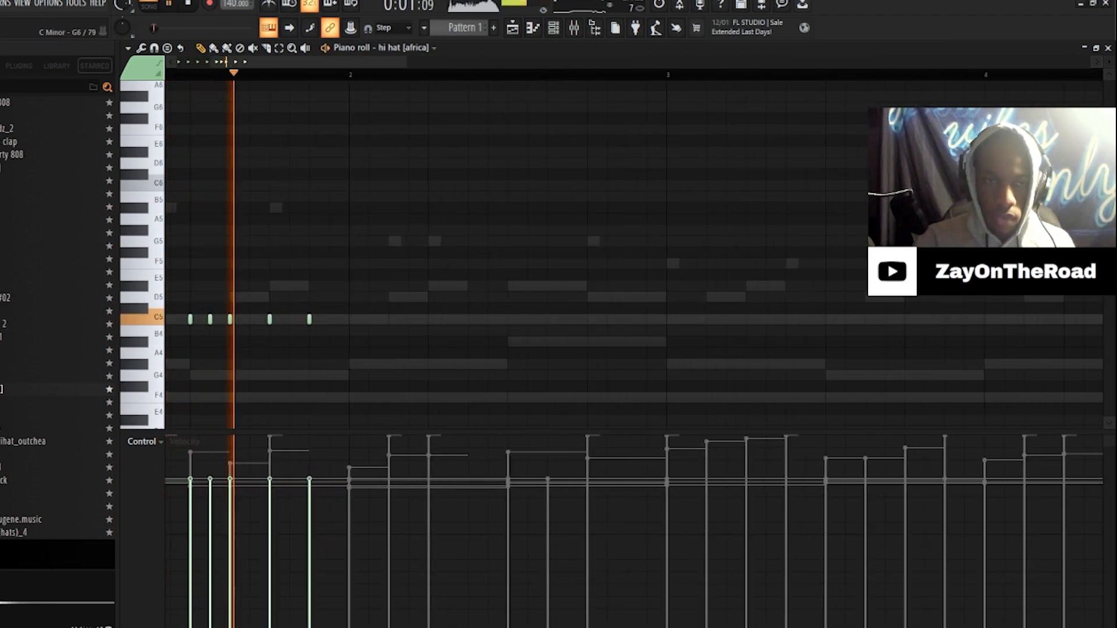
pyautogui.press('space')
pyautogui.scroll(5, 180, 275)
pyautogui.rightClick(368, 319)
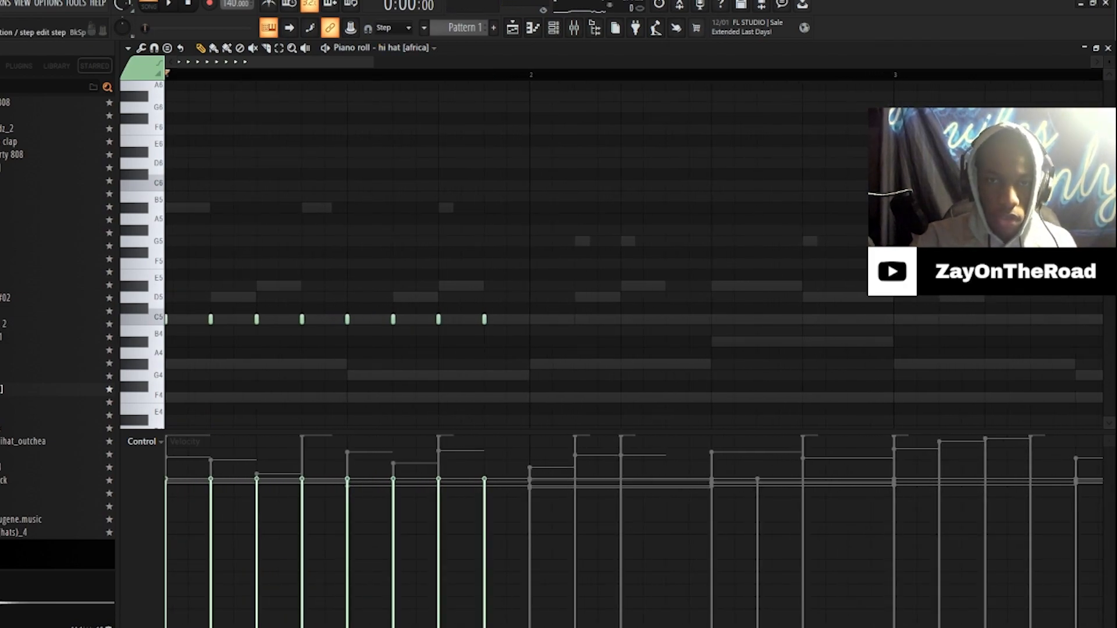
# Step: Set the snap to 1/2 step and add two half-step-spaced hi-hat notes after the sixth note of bar 1
pyautogui.click(394, 28)
pyautogui.click(389, 80)
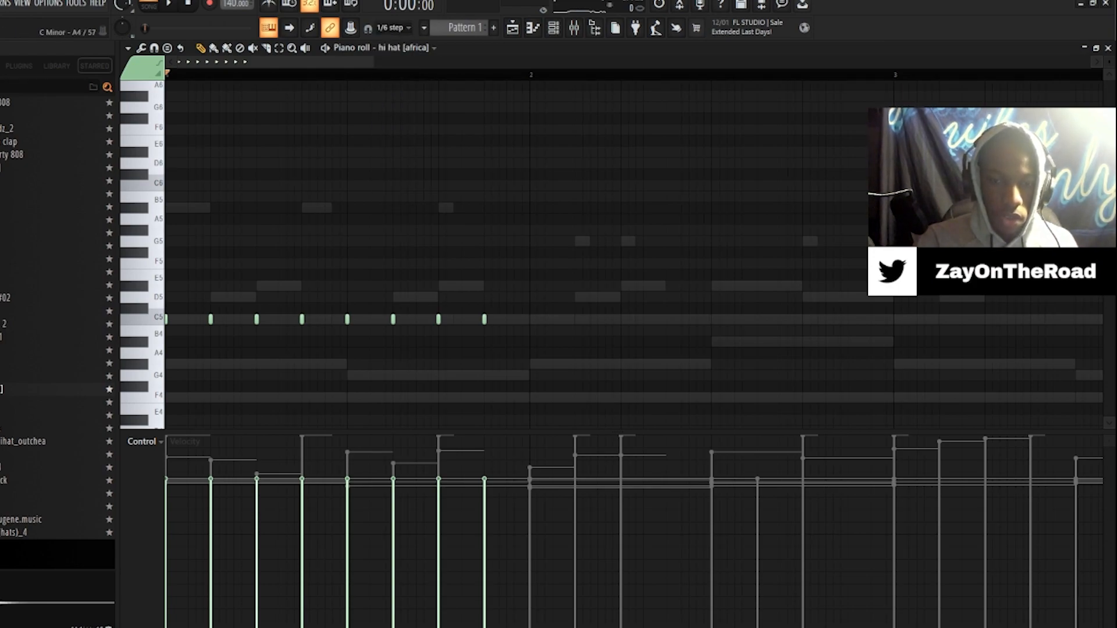
pyautogui.click(393, 28)
pyautogui.click(389, 117)
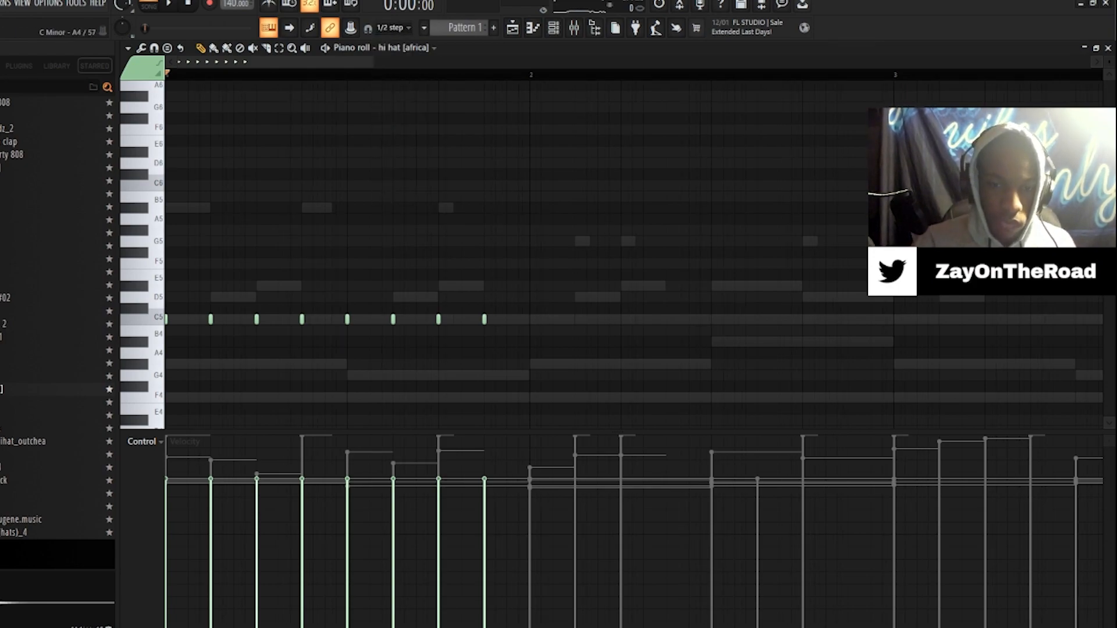
pyautogui.scroll(4, 406, 308)
pyautogui.press('space')
pyautogui.click(405, 309)
pyautogui.moveTo(404, 309); pyautogui.dragTo(404, 319)
pyautogui.press('space')
pyautogui.click(423, 309)
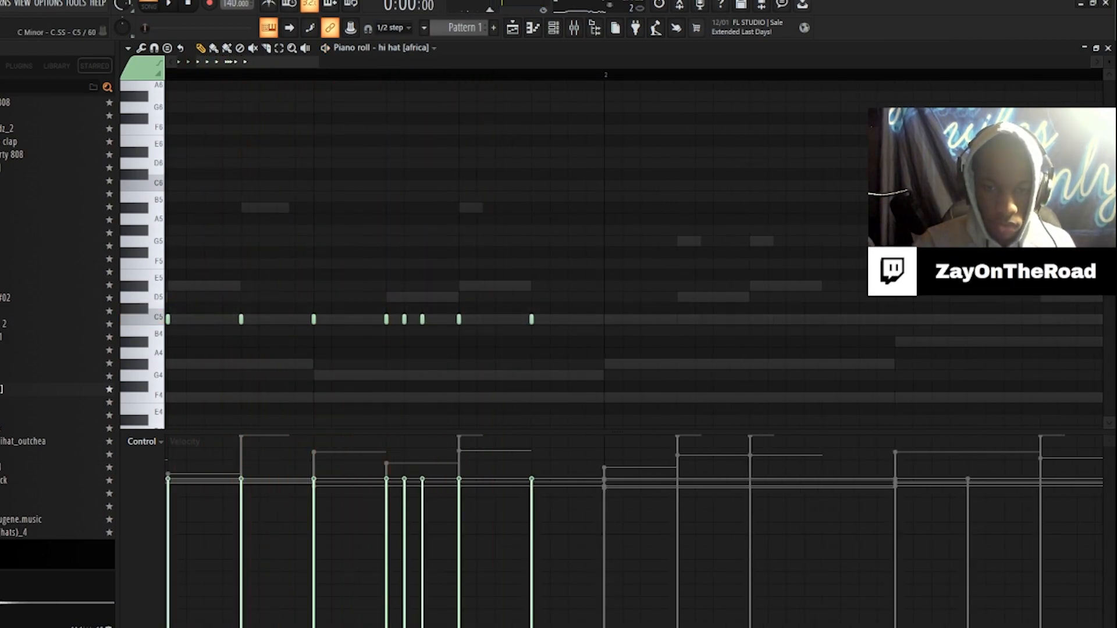
pyautogui.press('space')
pyautogui.scroll(-4, 408, 319)
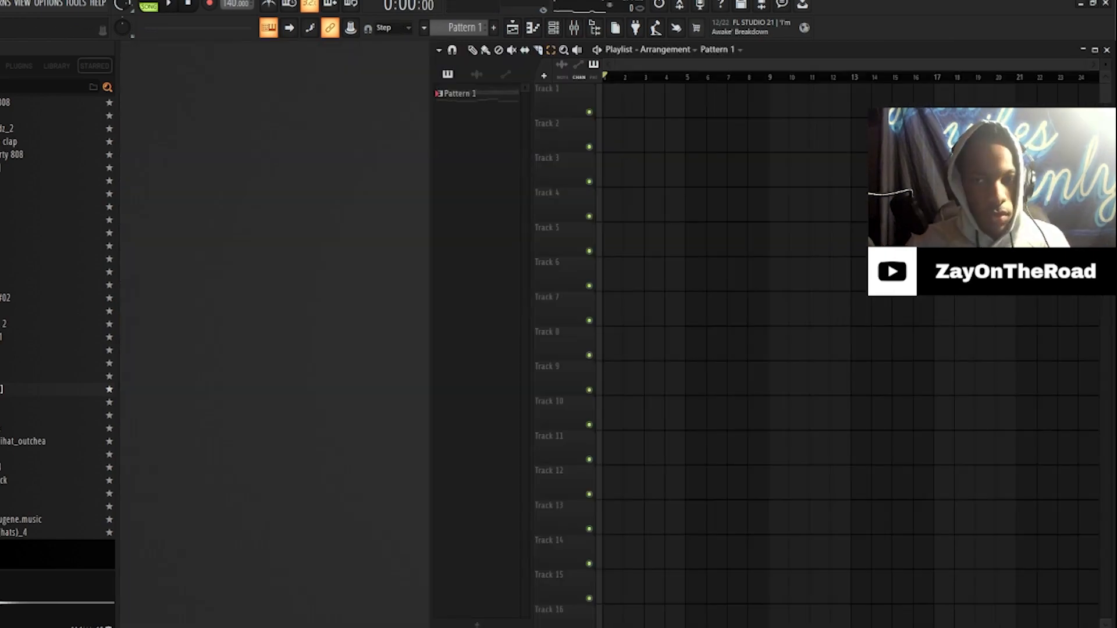
# Step: Show the channel rack and split Pattern 1 by channel
pyautogui.press('F6')
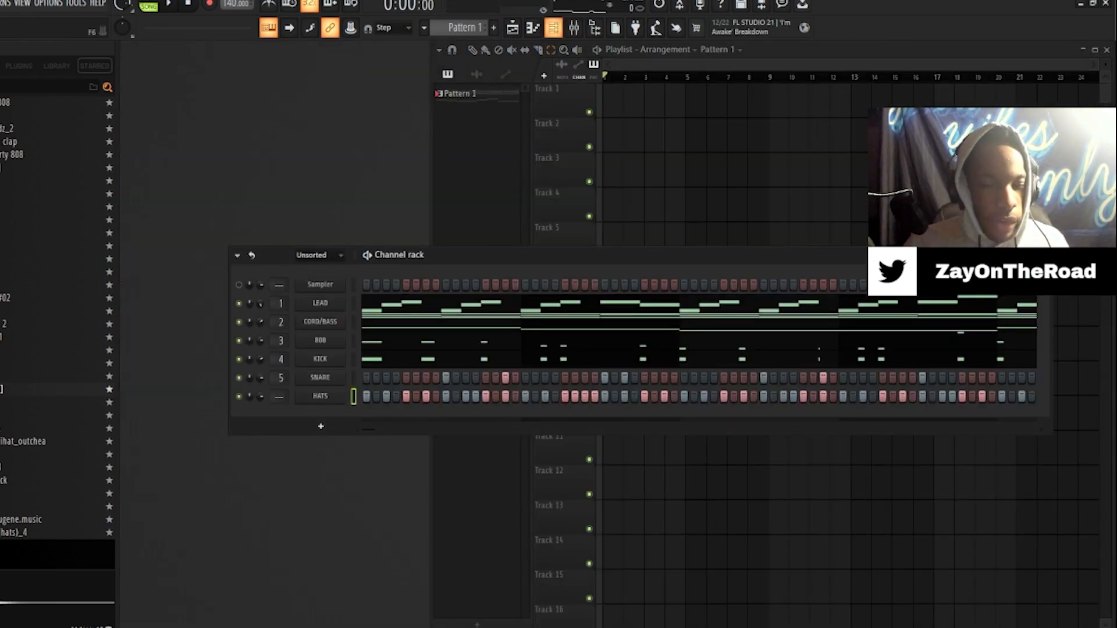
pyautogui.press('F6')
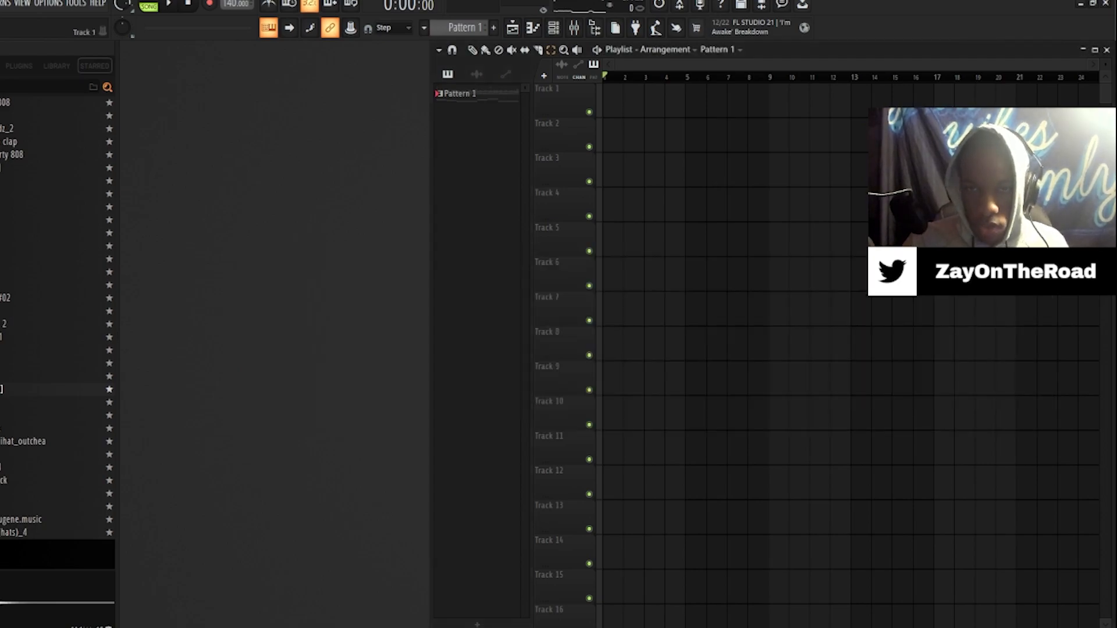
pyautogui.click(553, 27)
pyautogui.click(553, 28)
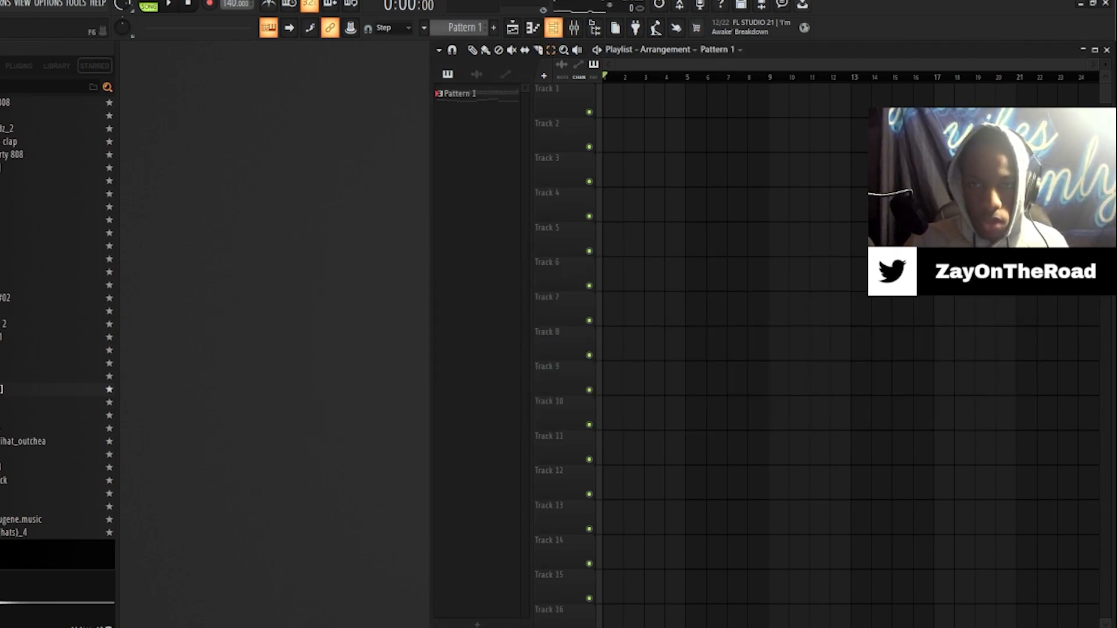
pyautogui.click(553, 27)
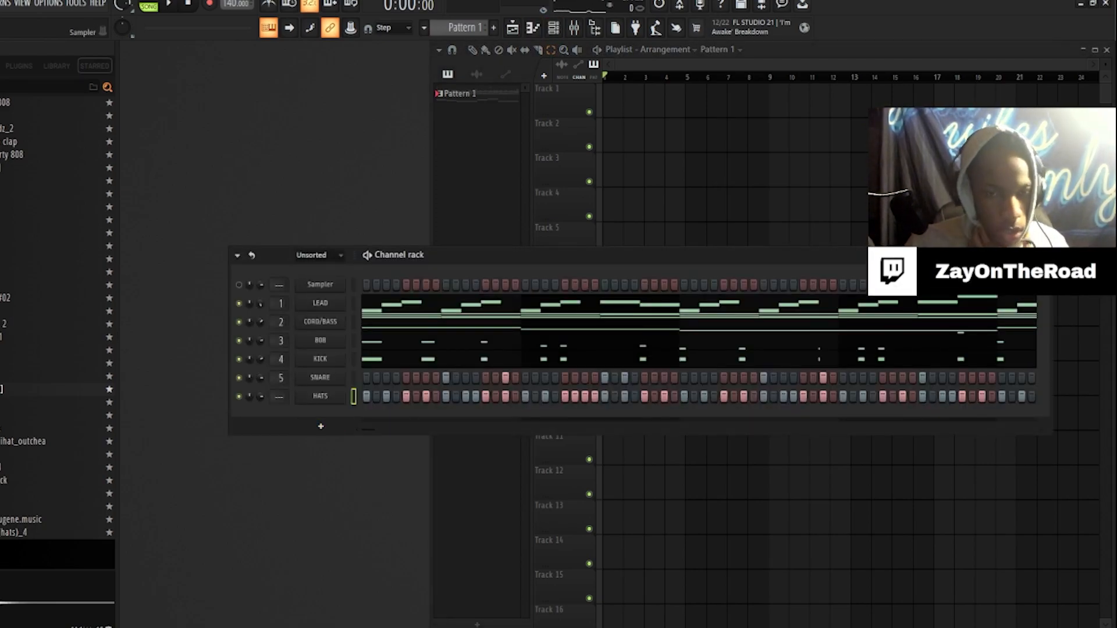
pyautogui.rightClick(474, 94)
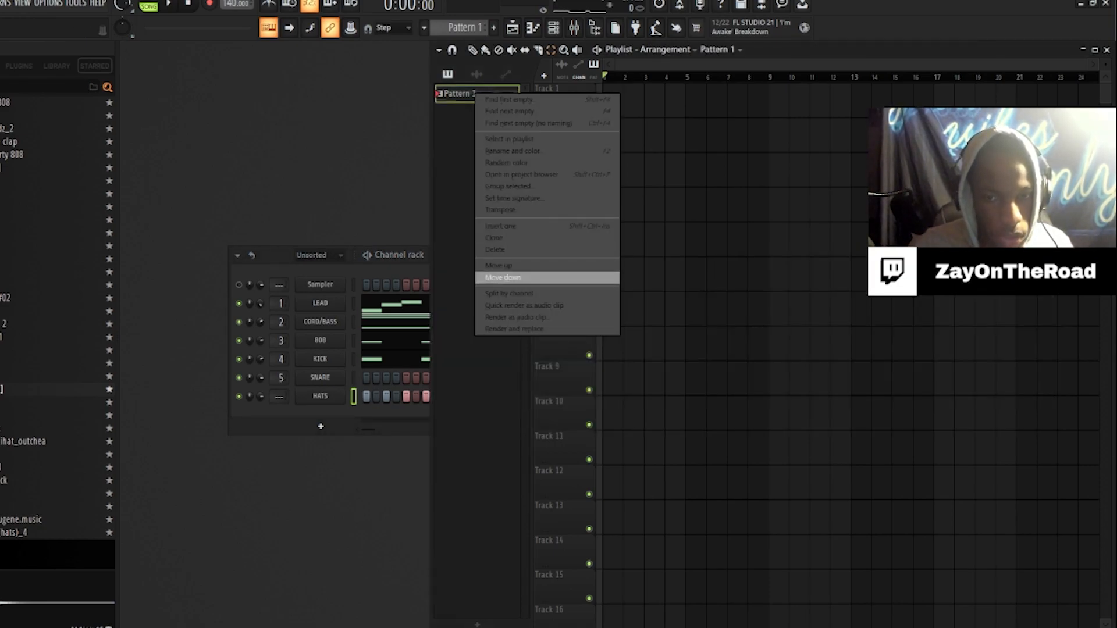
pyautogui.click(510, 294)
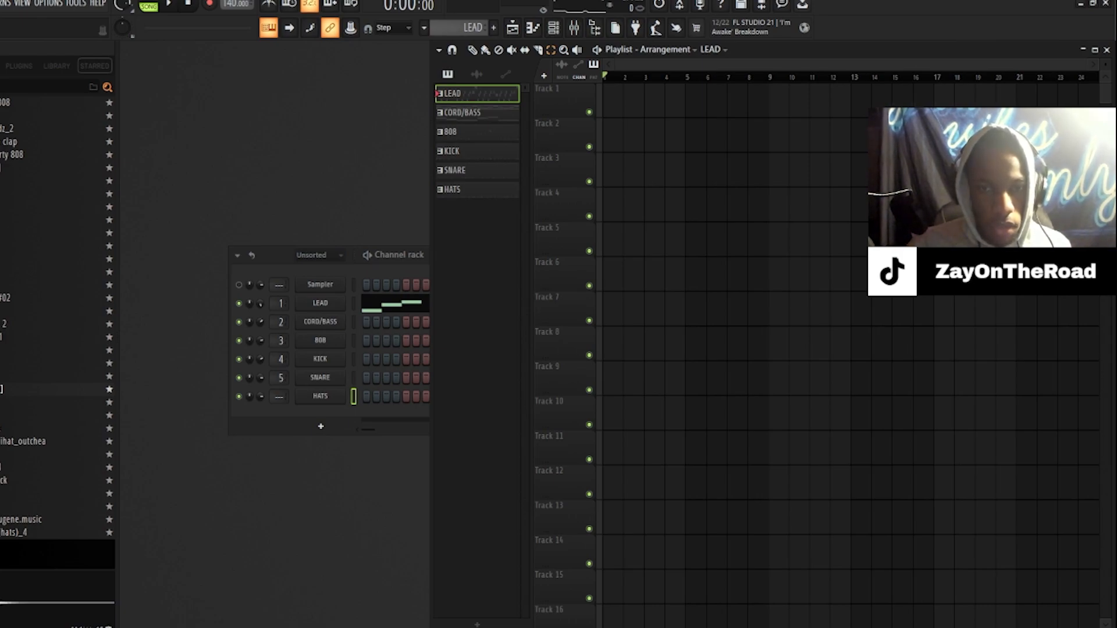
# Step: Place all the patterns from LEAD to HATS together in the playlist, stacked on tracks 1 to 6
pyautogui.keyDown('shift'); pyautogui.click(477, 190); pyautogui.keyUp('shift')
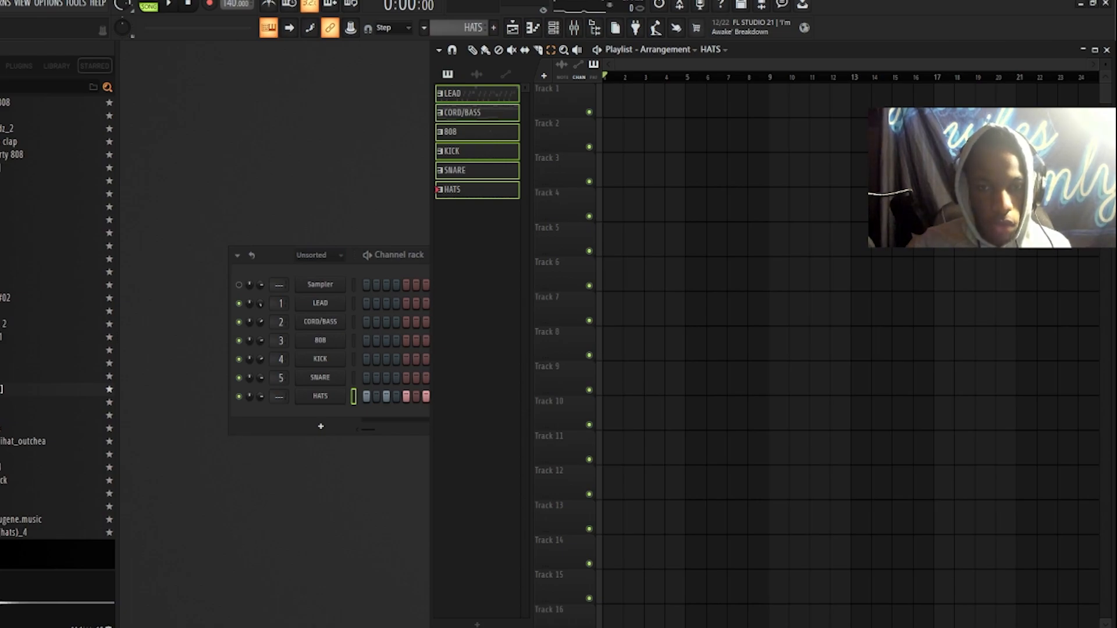
pyautogui.click(477, 93)
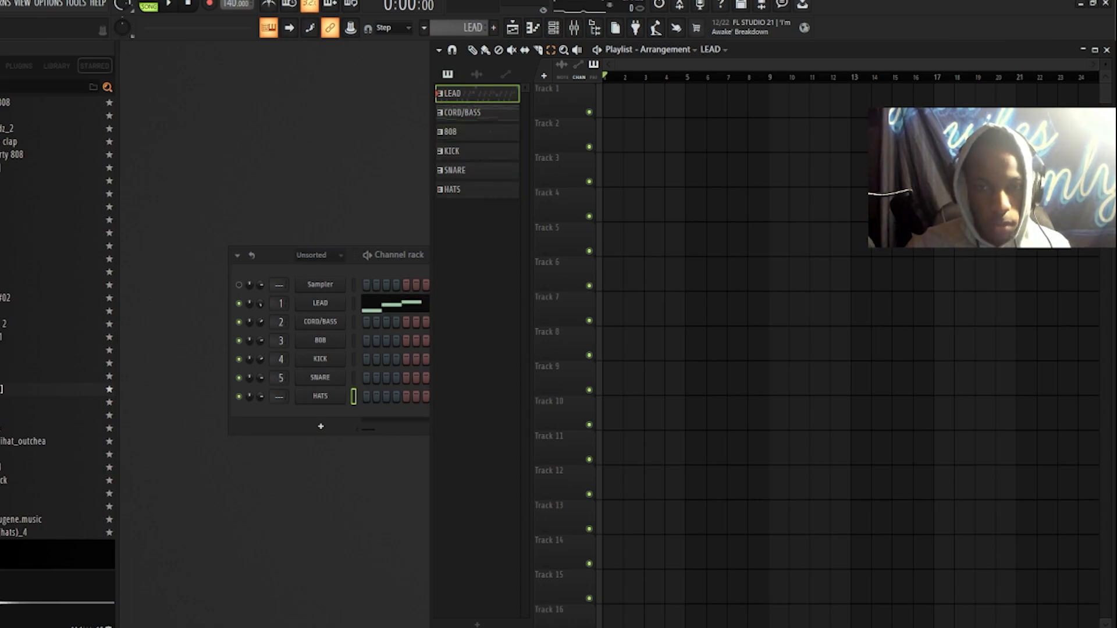
pyautogui.keyDown('shift'); pyautogui.click(477, 189); pyautogui.keyUp('shift')
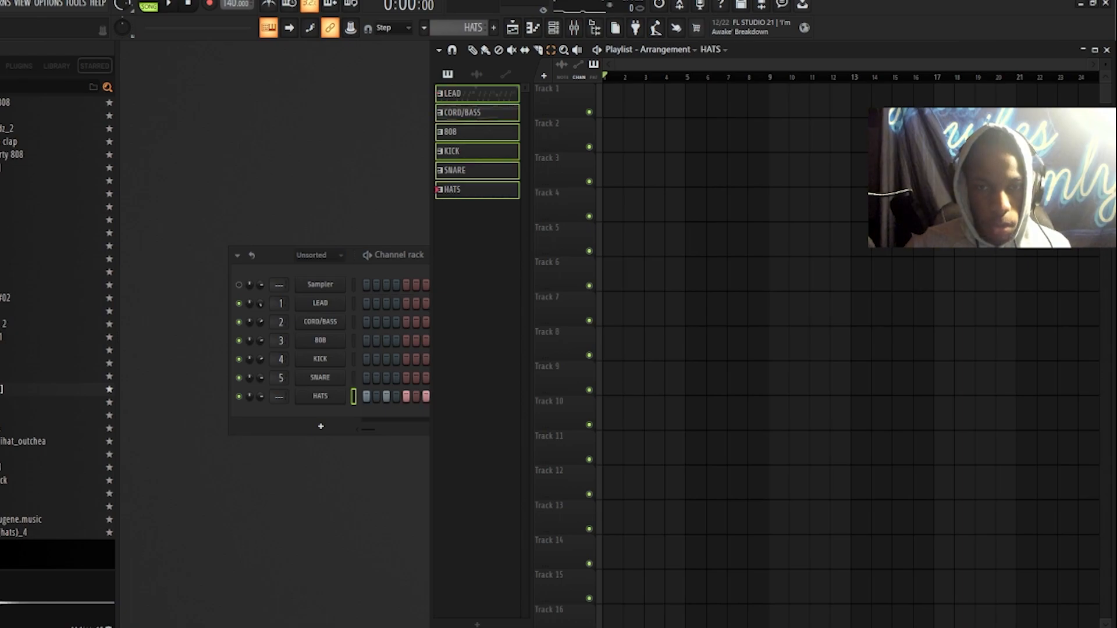
pyautogui.moveTo(477, 190); pyautogui.dragTo(648, 103)
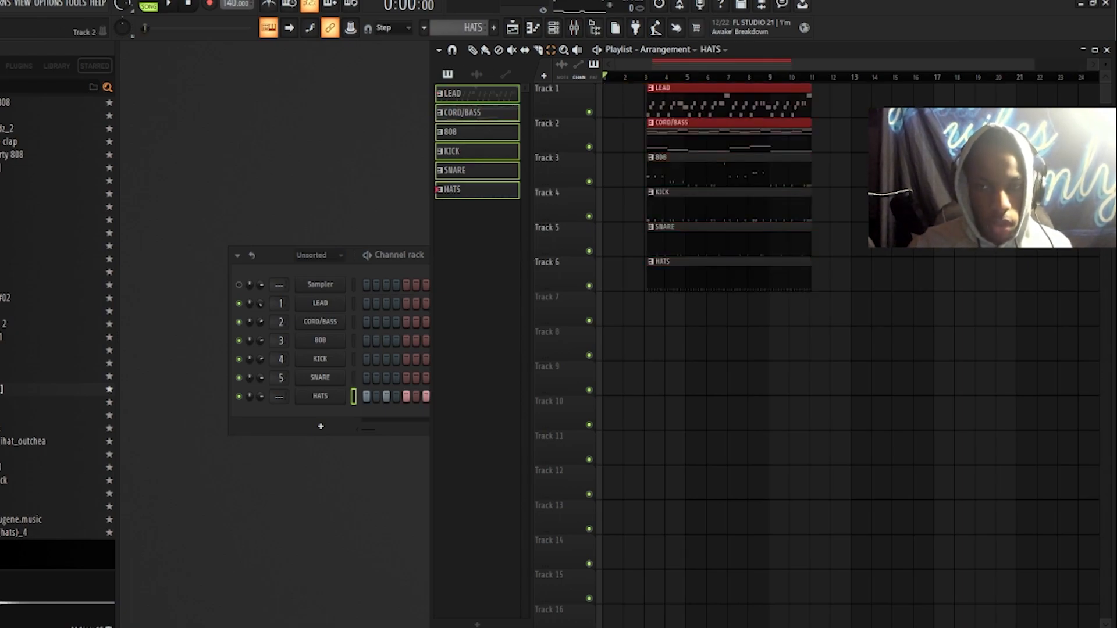
# Step: Move all six pattern clips together to start at bar 1 and play the arrangement
pyautogui.moveTo(655, 164); pyautogui.dragTo(691, 352)
pyautogui.hotkey('shift', 'g')
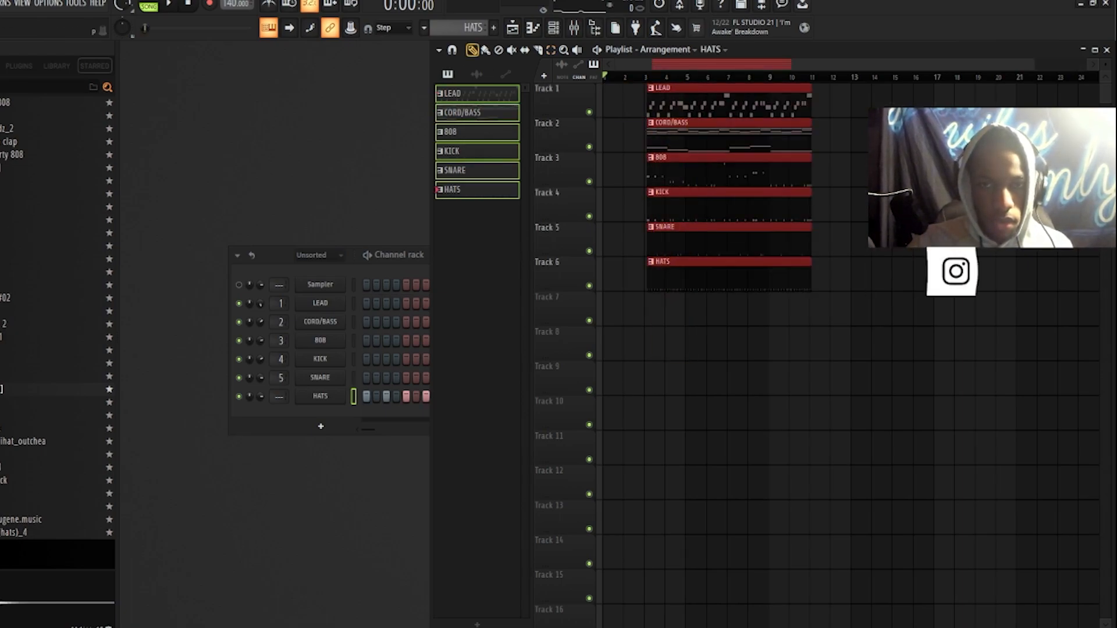
pyautogui.moveTo(691, 88); pyautogui.dragTo(648, 88)
pyautogui.press('space')
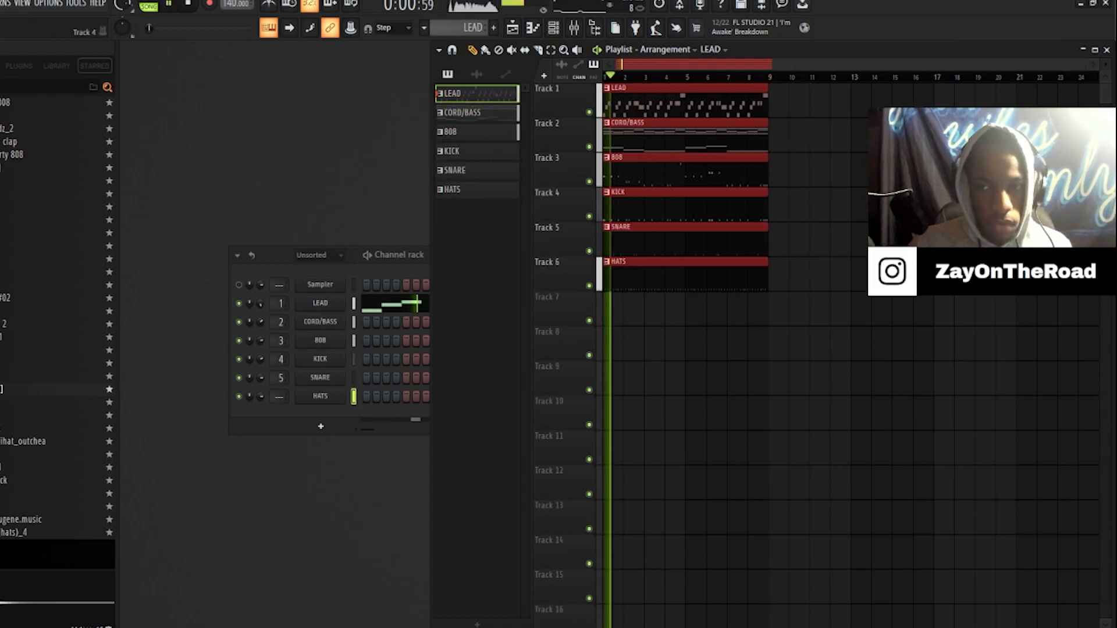
pyautogui.hotkey('ctrl', 'd')
pyautogui.press('space')
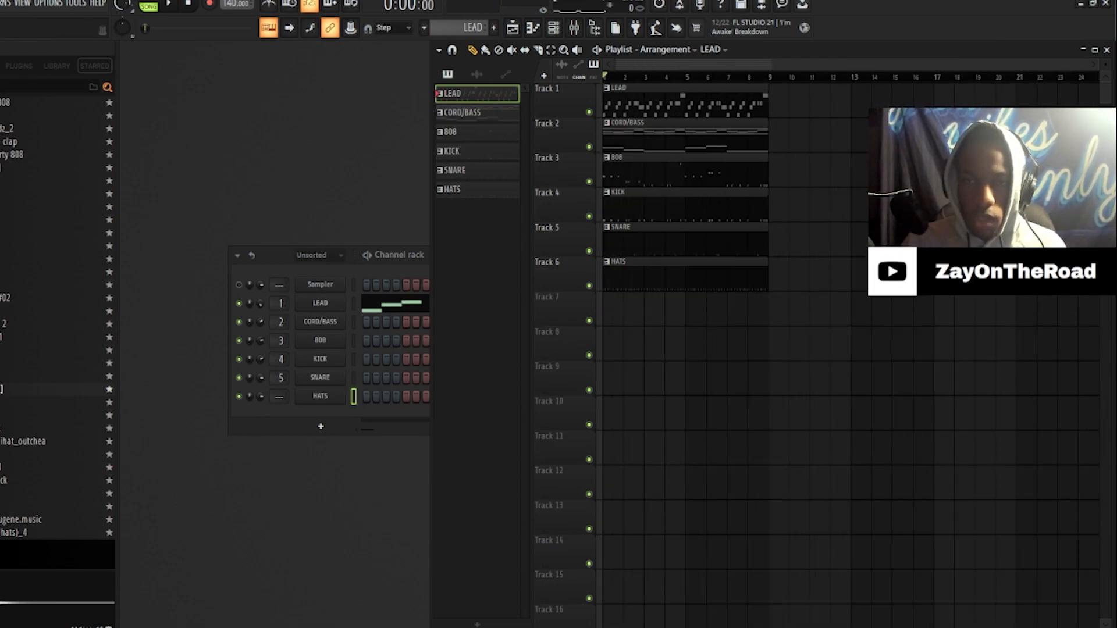
# Step: Duplicate all six clips end to end until the arrangement reaches bar 49
pyautogui.moveTo(652, 314); pyautogui.dragTo(640, 170)
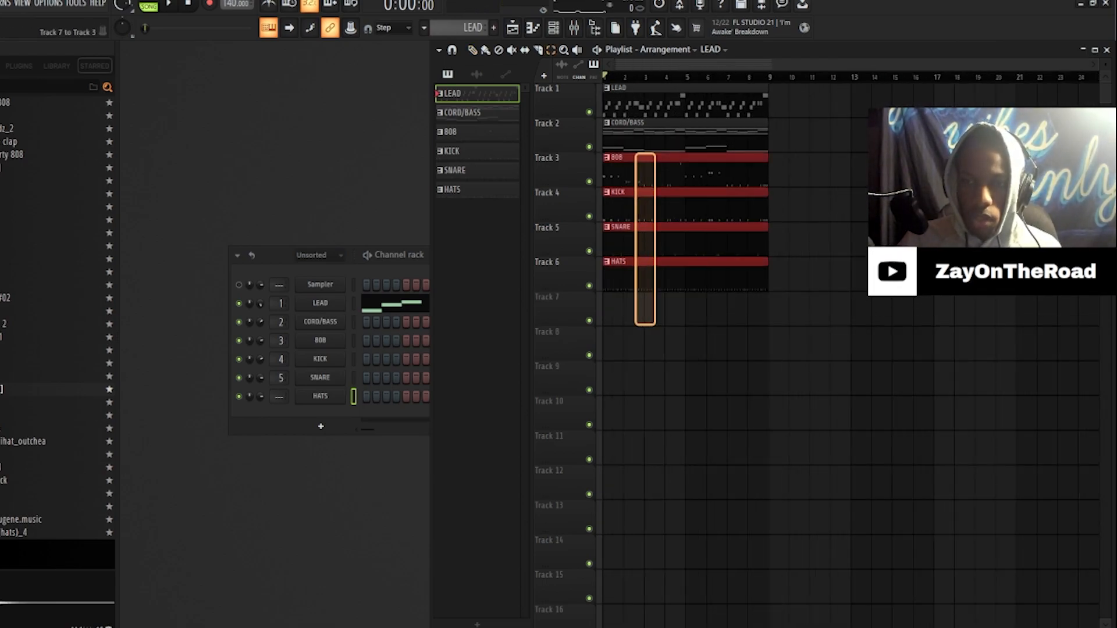
pyautogui.hotkey('ctrl', 'a')
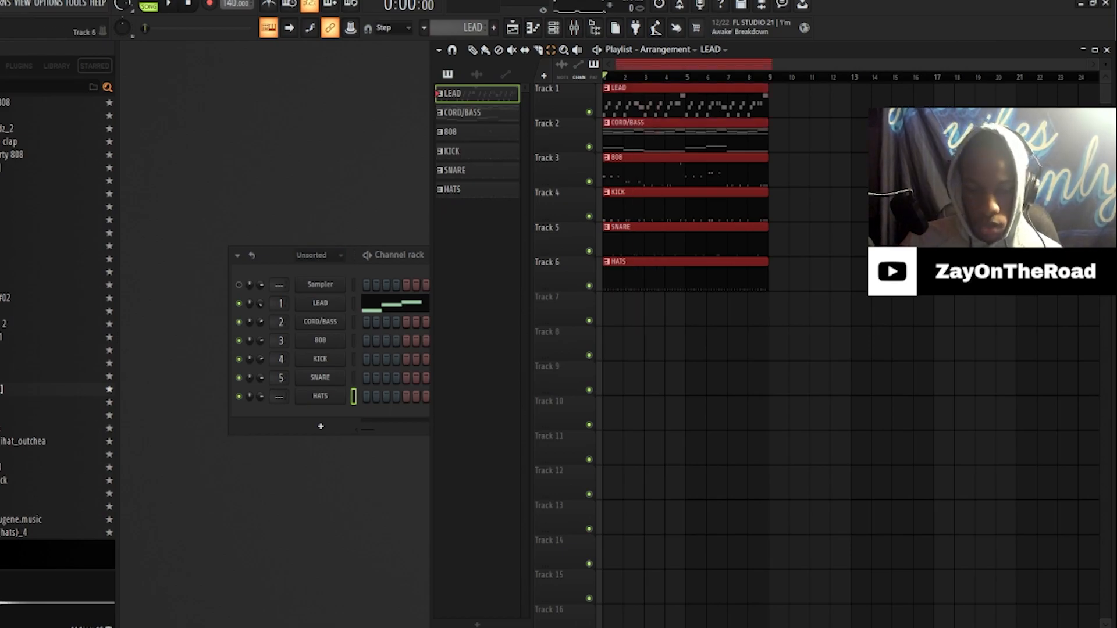
pyautogui.hotkey('ctrl', 'b')
pyautogui.click(686, 343)
pyautogui.scroll(-4, 850, 343)
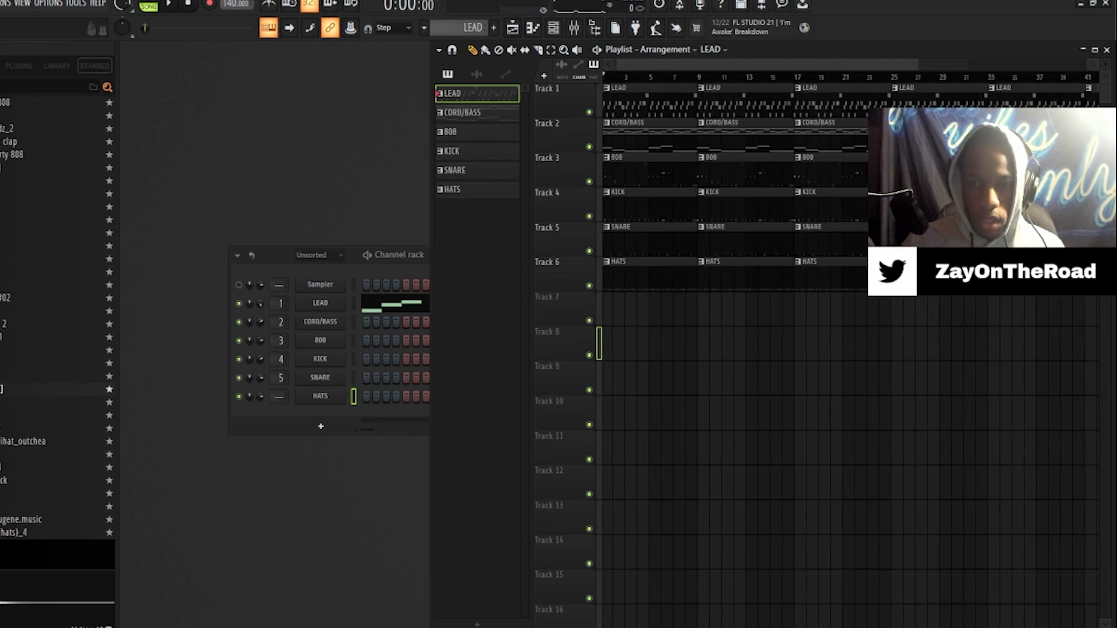
# Step: Delete the first SNARE, KICK and 808 clips from the opening eight bars
pyautogui.rightClick(652, 242)
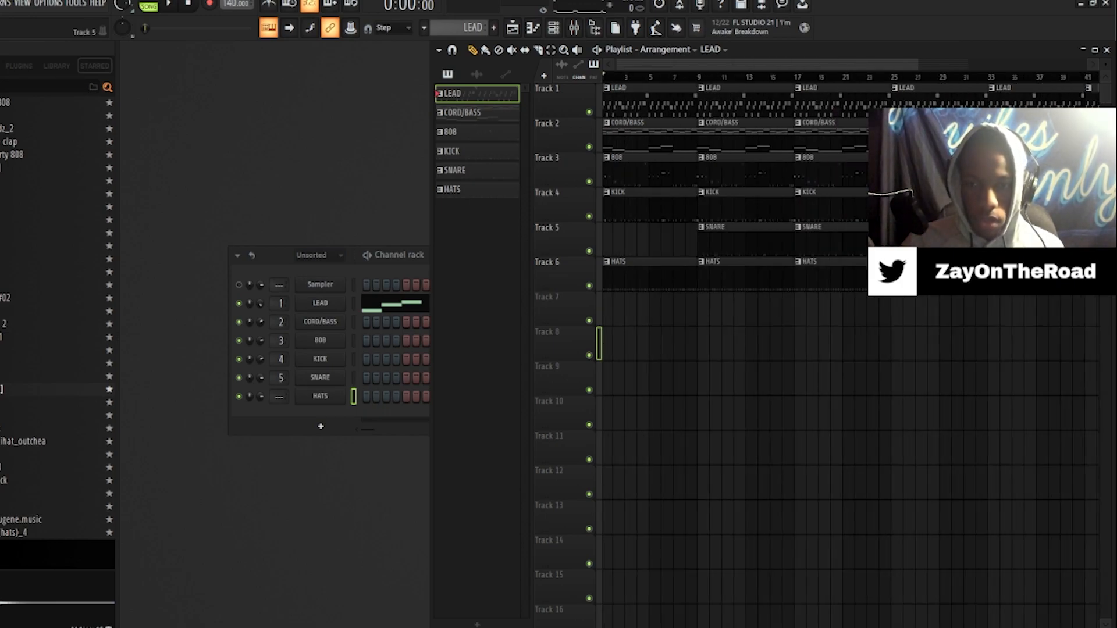
pyautogui.rightClick(651, 207)
pyautogui.rightClick(652, 172)
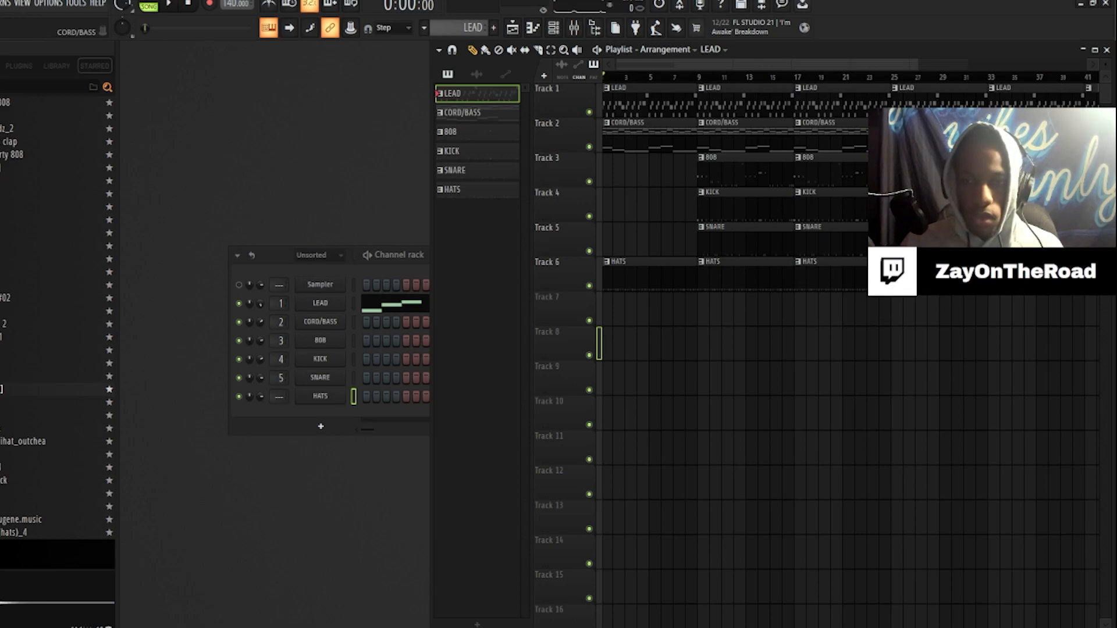
# Step: Trim the first HATS clip to start about midway through bar 3 and play the intro
pyautogui.moveTo(917, 64); pyautogui.dragTo(669, 65)
pyautogui.moveTo(605, 277); pyautogui.dragTo(764, 276)
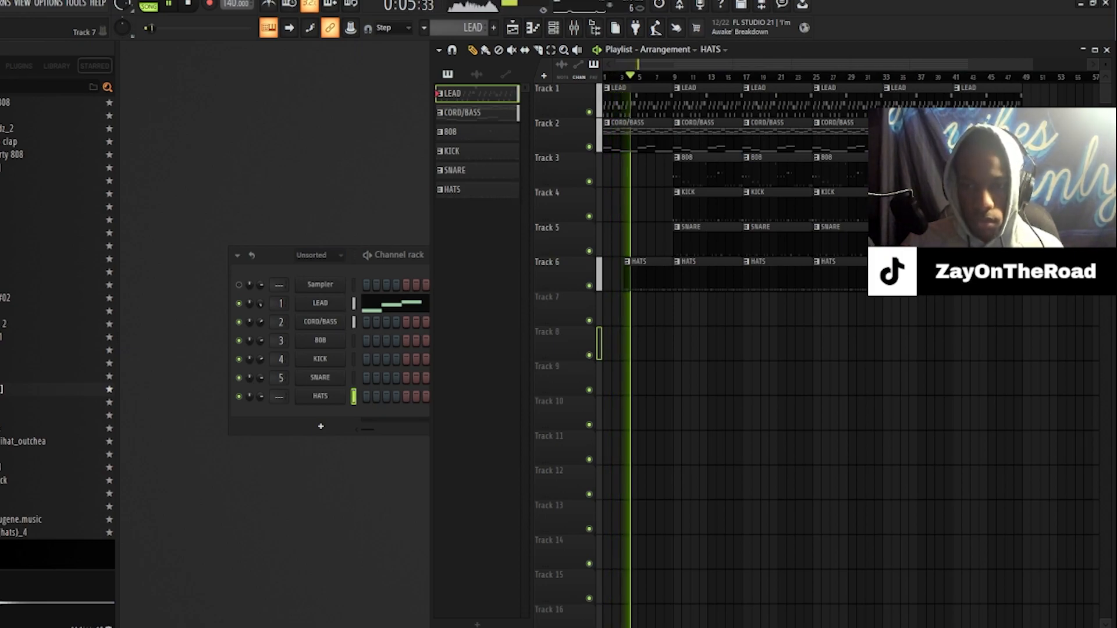
pyautogui.scroll(5, 676, 349)
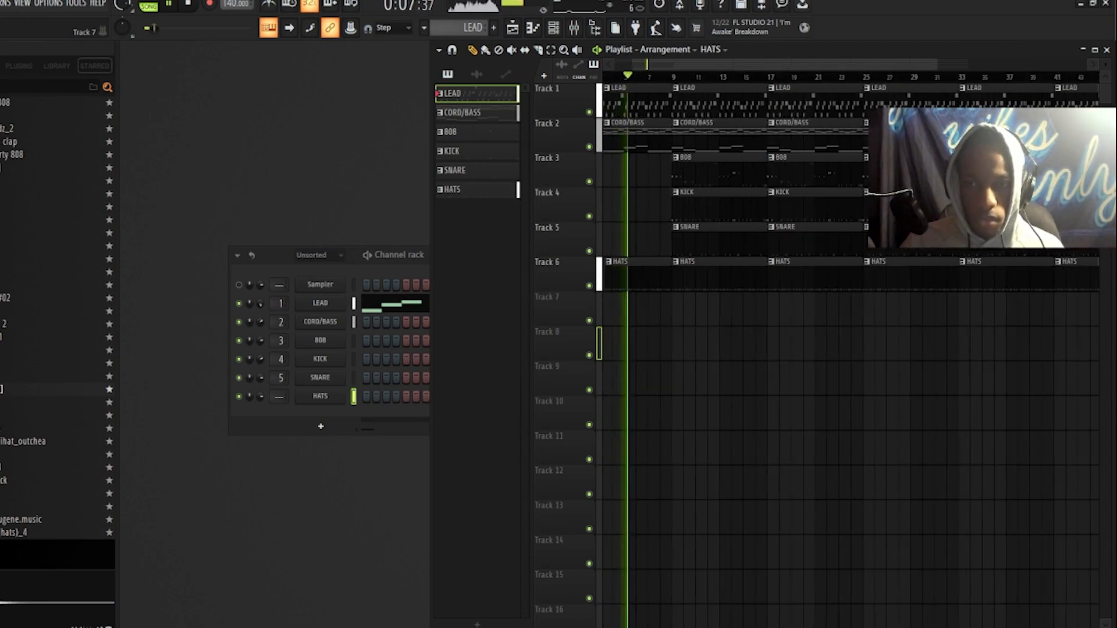
# Step: Listen to the intro through the drum entry, stop playback, and examine the clip layout around the opening bars
pyautogui.scroll(-5, 677, 349)
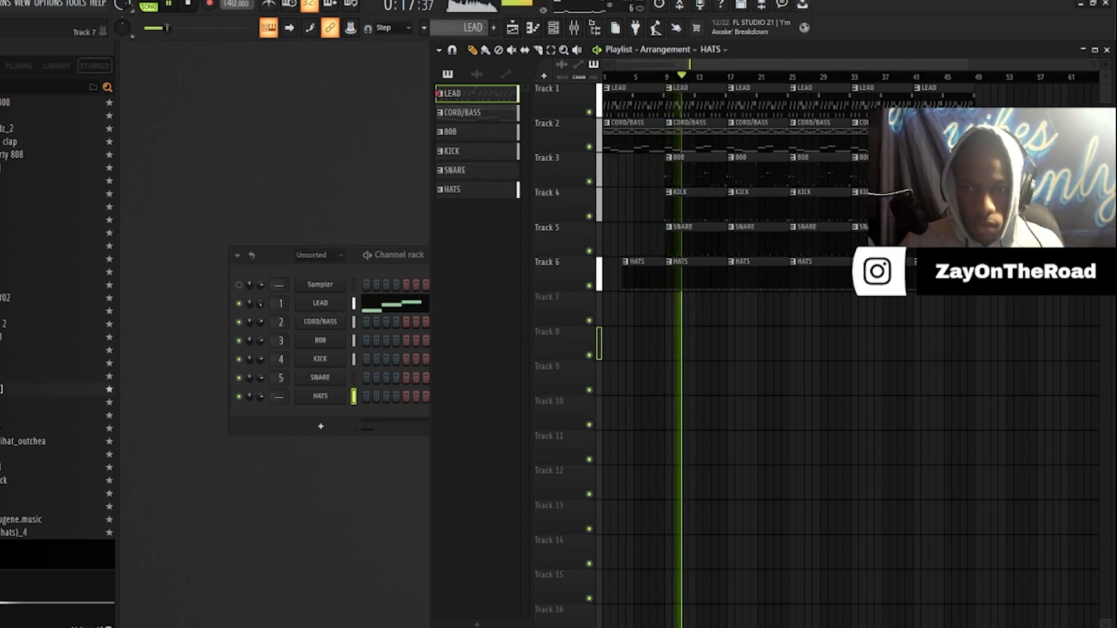
pyautogui.press('space')
pyautogui.scroll(4, 625, 204)
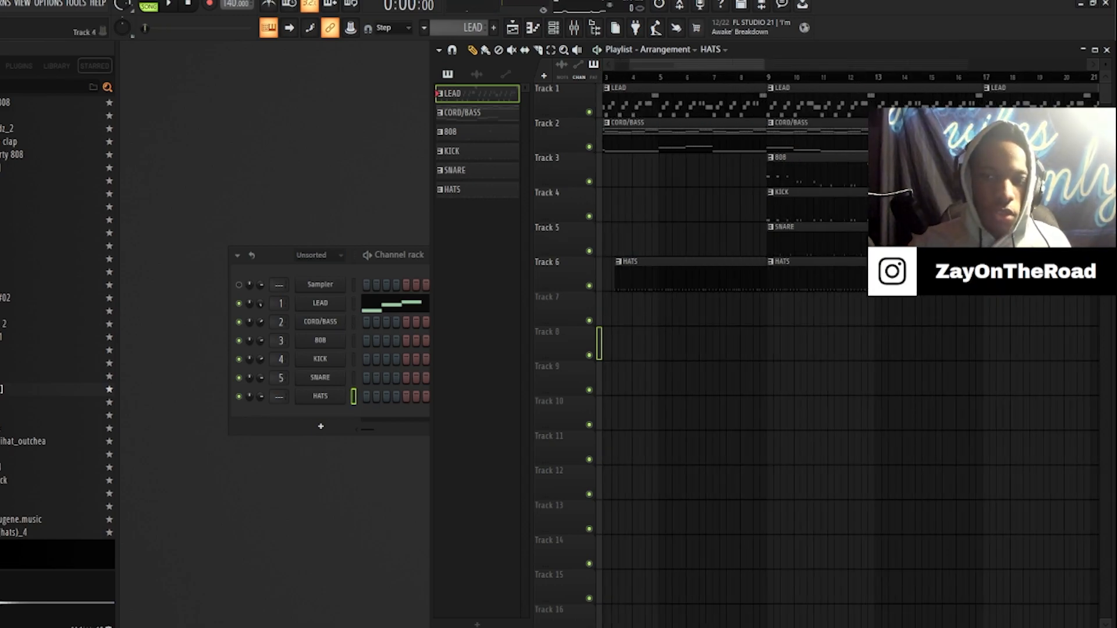
pyautogui.scroll(-4, 626, 168)
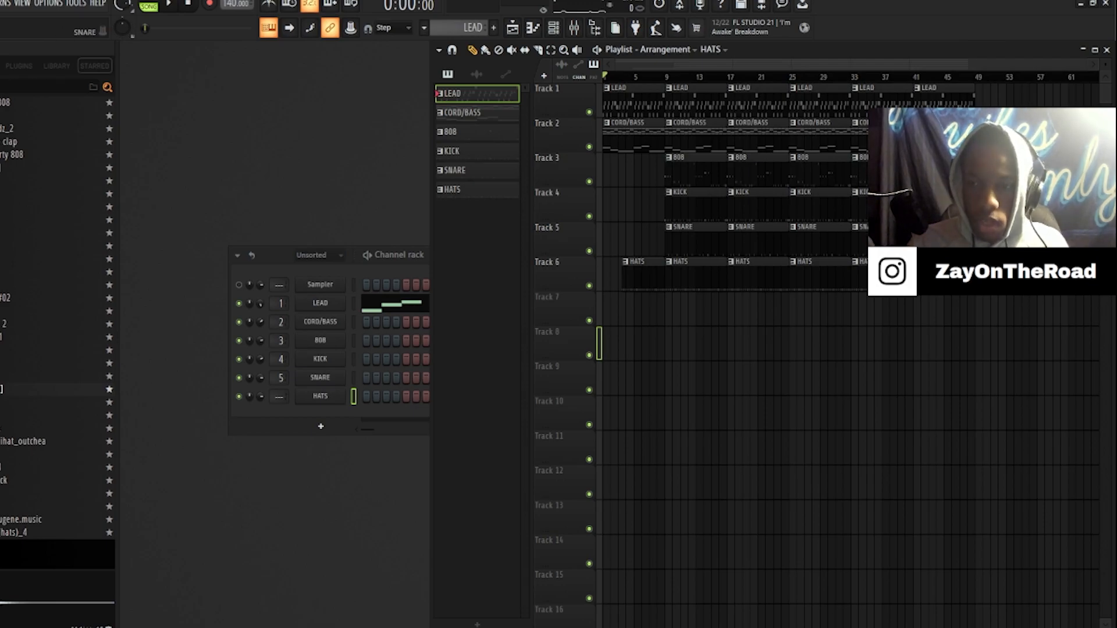
pyautogui.scroll(2, 820, 169)
pyautogui.scroll(3, 820, 140)
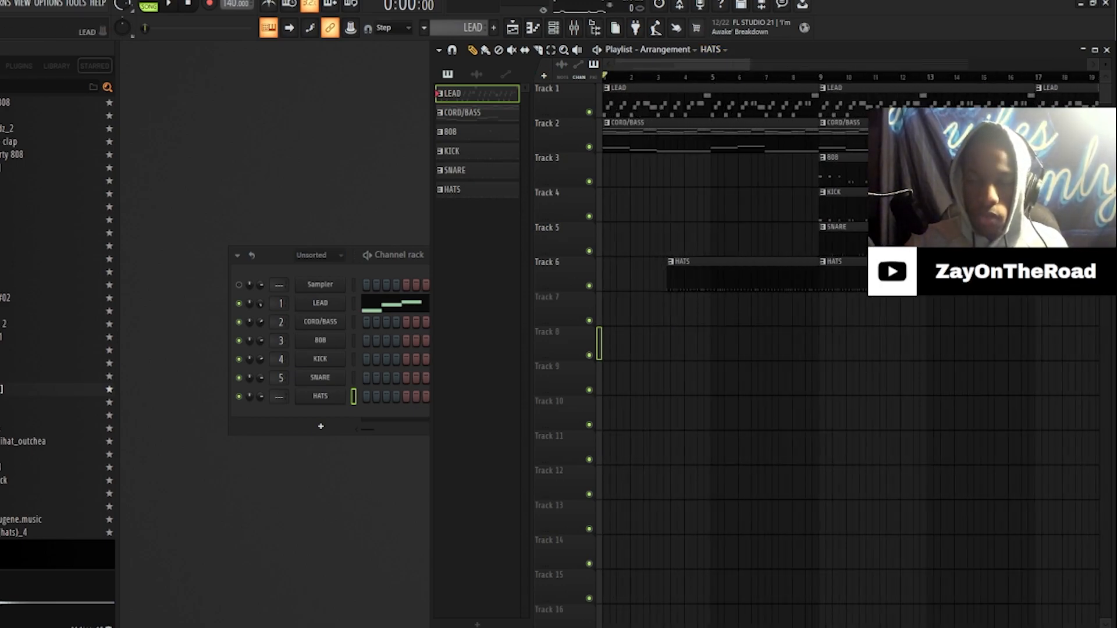
pyautogui.scroll(-3, 821, 168)
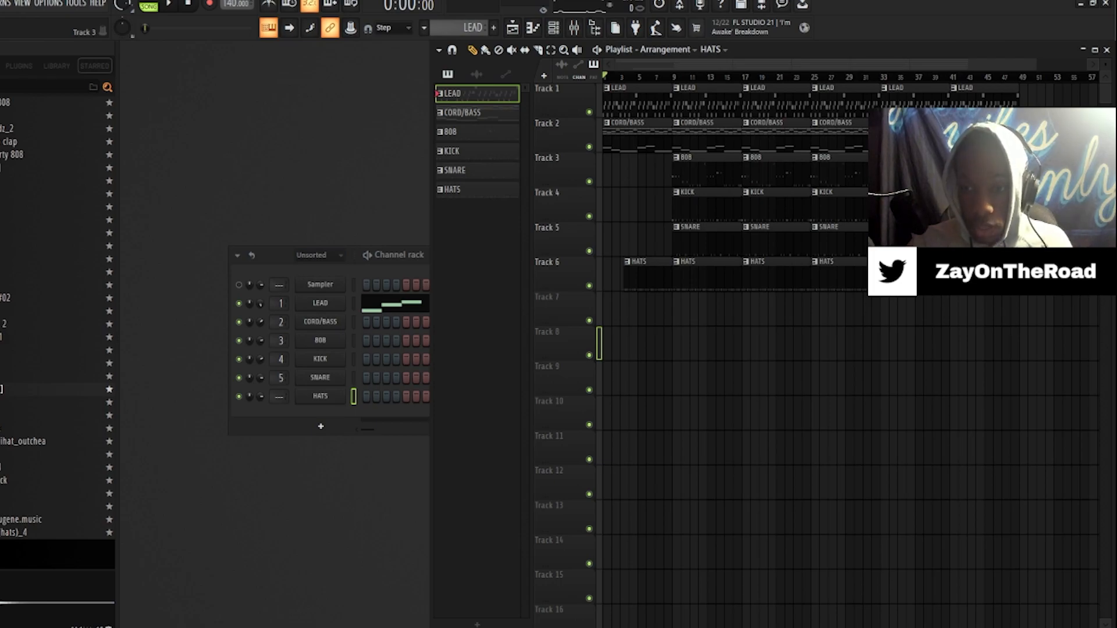
pyautogui.scroll(-1, 757, 239)
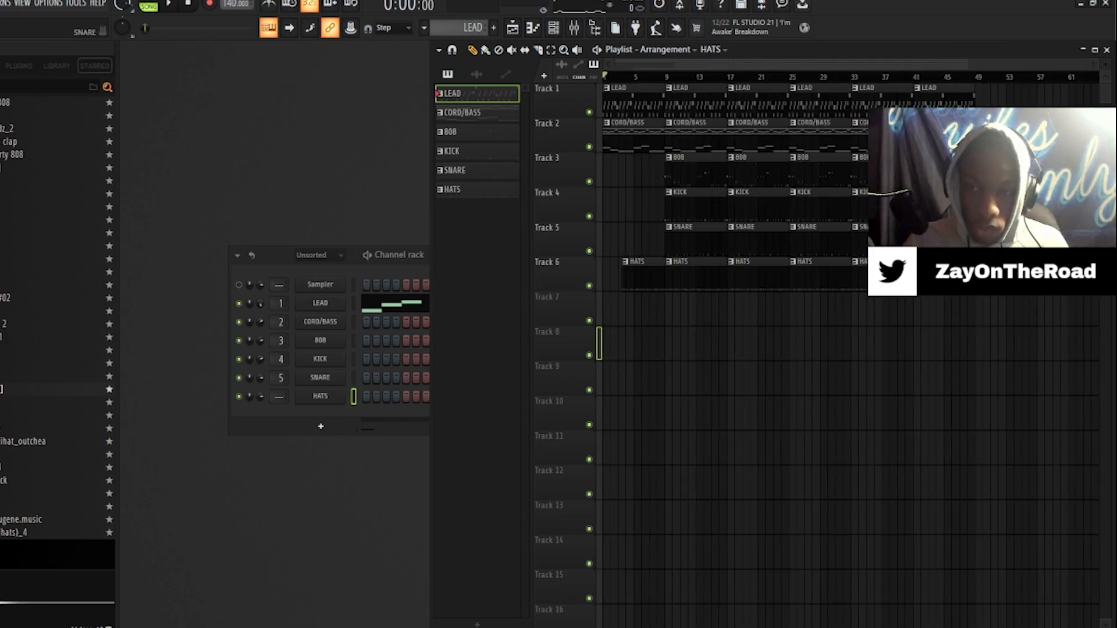
pyautogui.scroll(3, 756, 239)
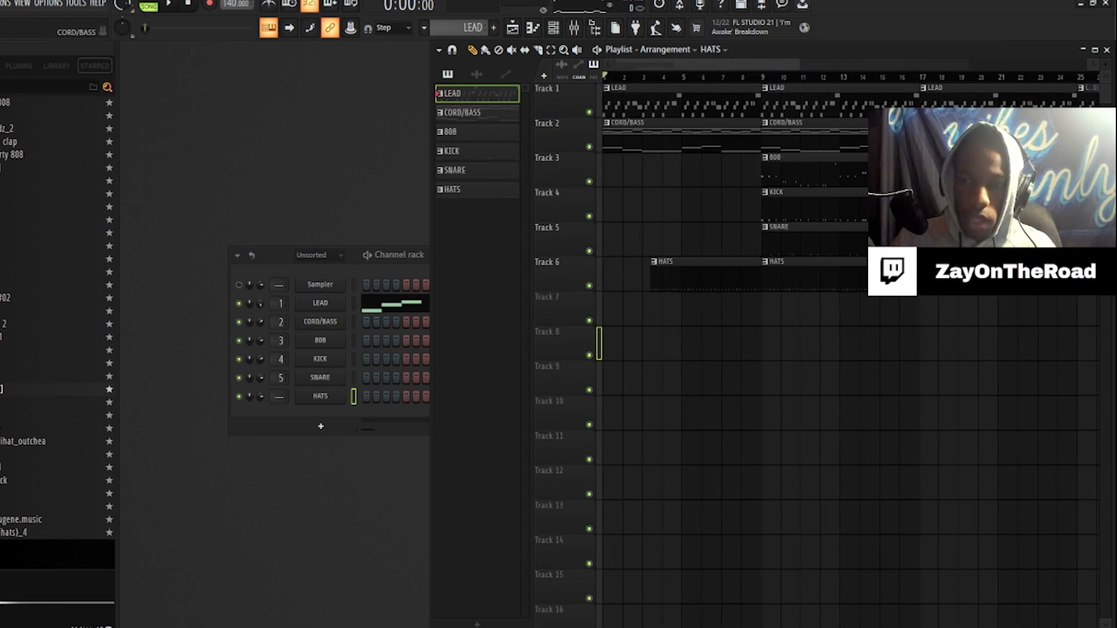
pyautogui.scroll(-3, 624, 137)
pyautogui.scroll(4, 624, 137)
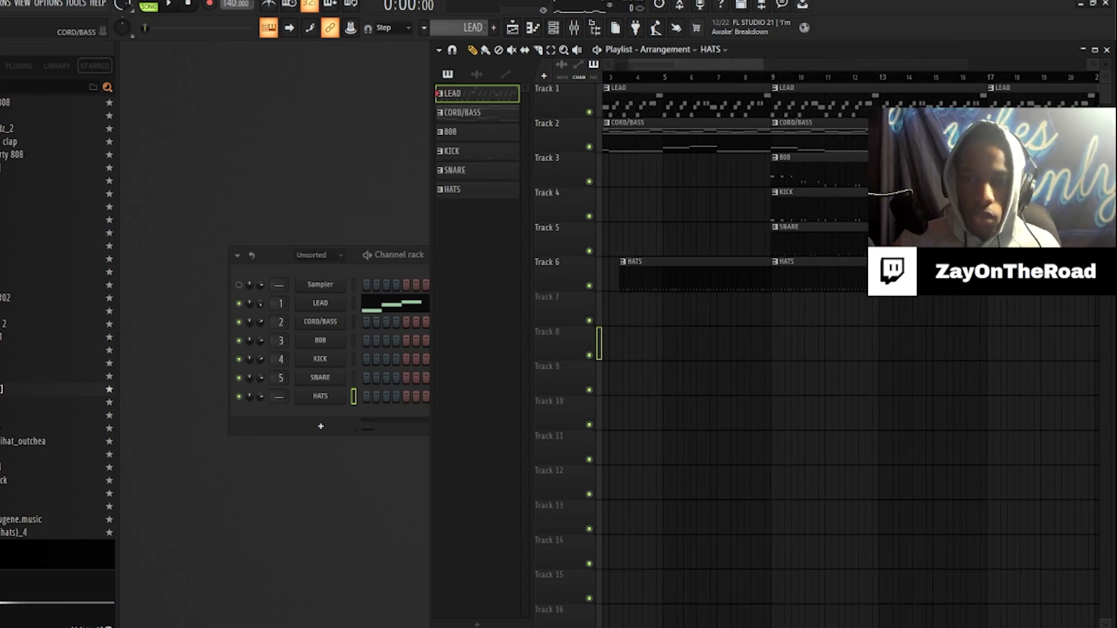
# Step: Trim the first CORD/BASS clip to start at bar 5 and play the arrangement from the beginning
pyautogui.hscroll(-2, 701, 175)
pyautogui.click(687, 135)
pyautogui.moveTo(604, 137); pyautogui.dragTo(629, 137)
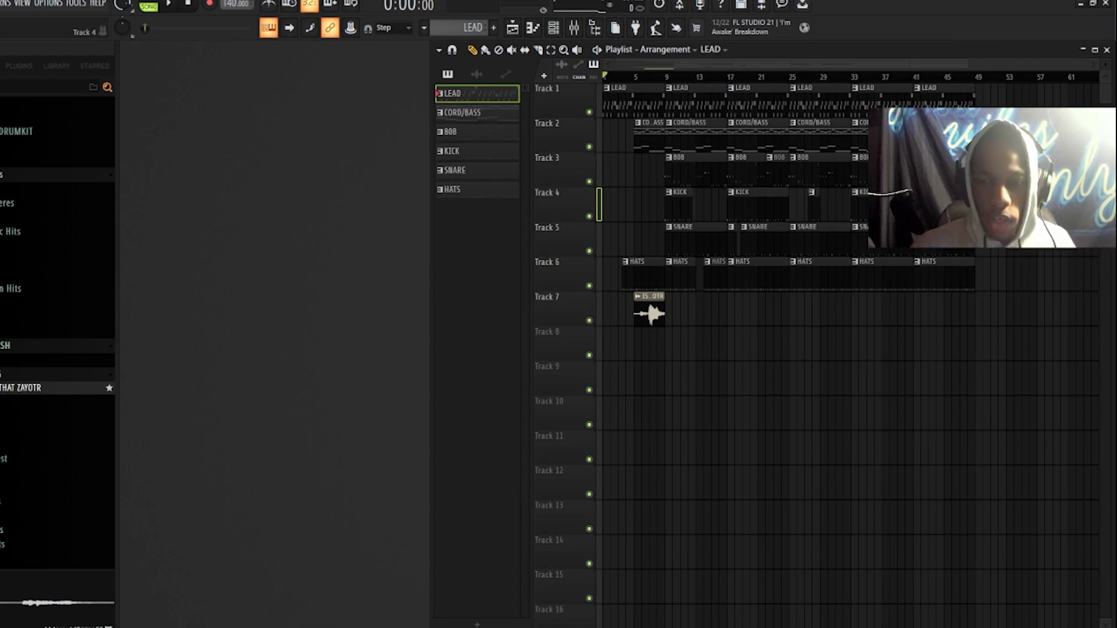
pyautogui.press('space')
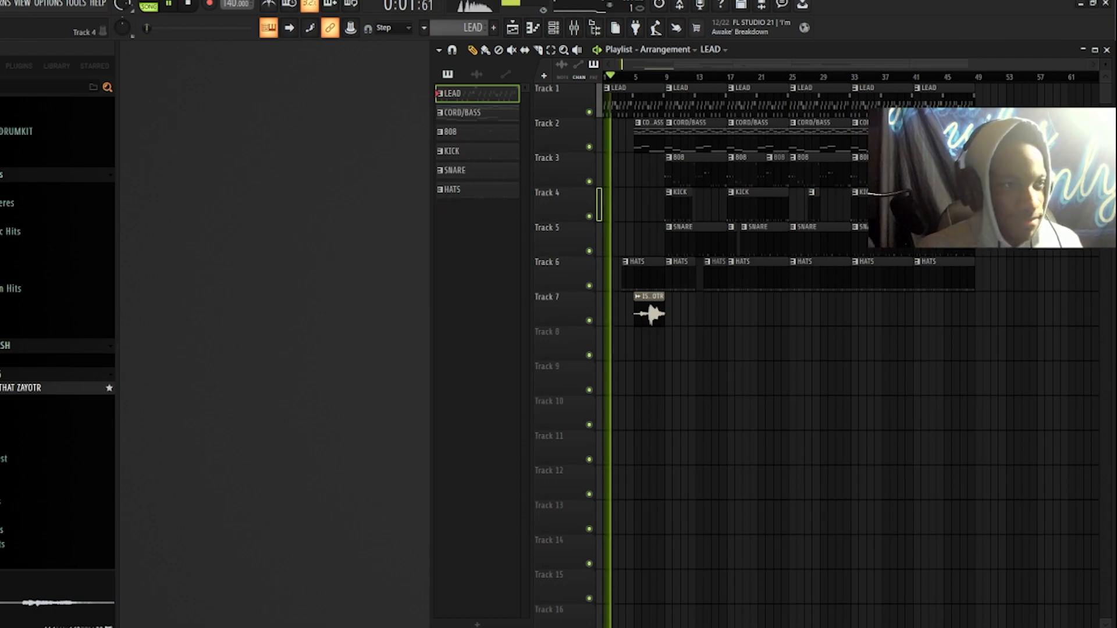